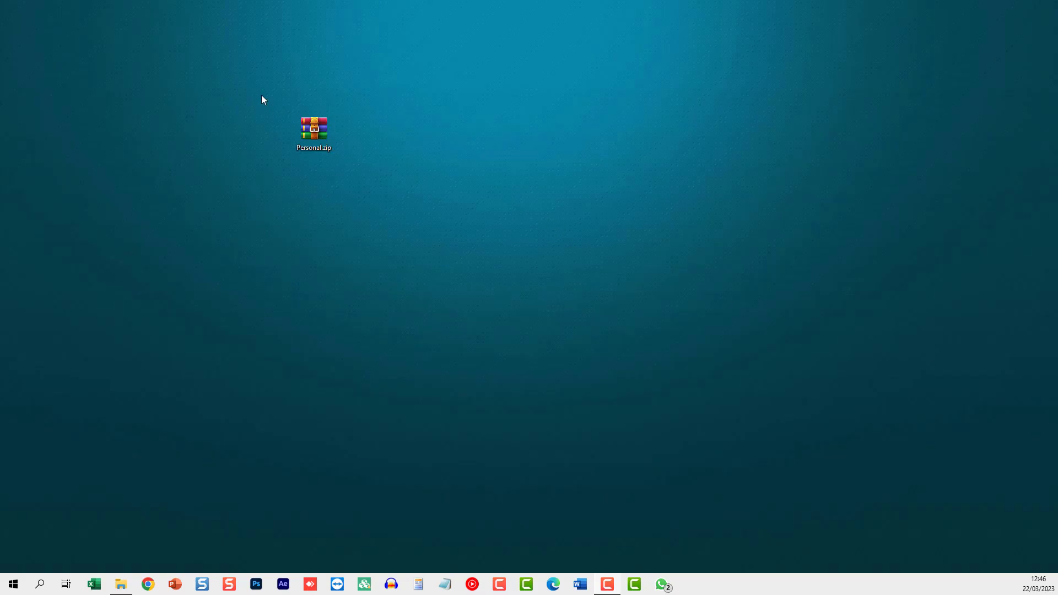
Step: Select the Personal.zip archive icon on the Windows desktop
drag(248, 90, 365, 179)
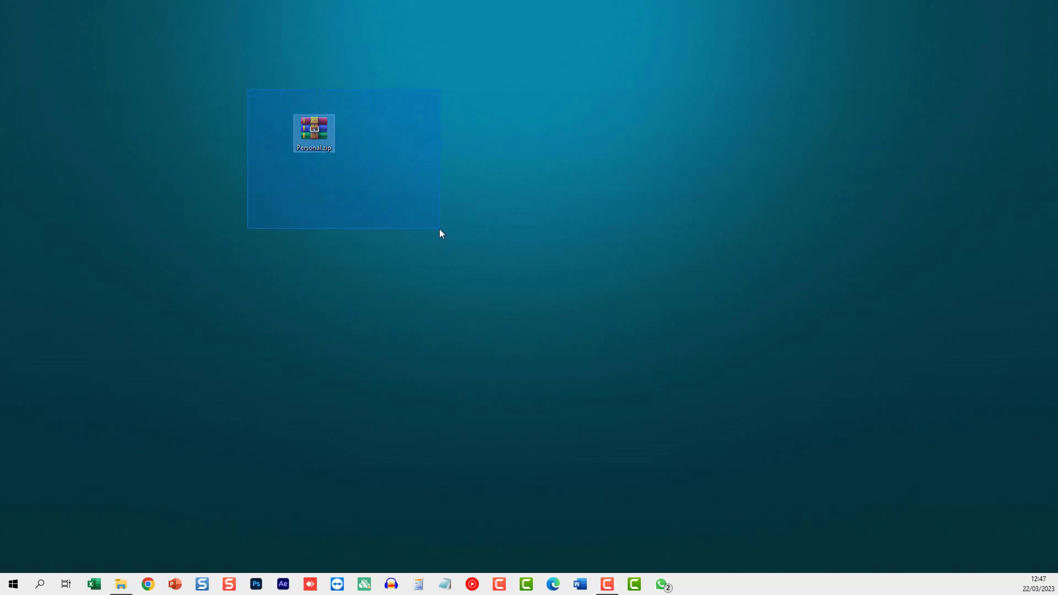
drag(446, 232, 437, 229)
Step: Open Personal.zip in WinRAR and extract its Personal folder to C:\
double_click(313, 129)
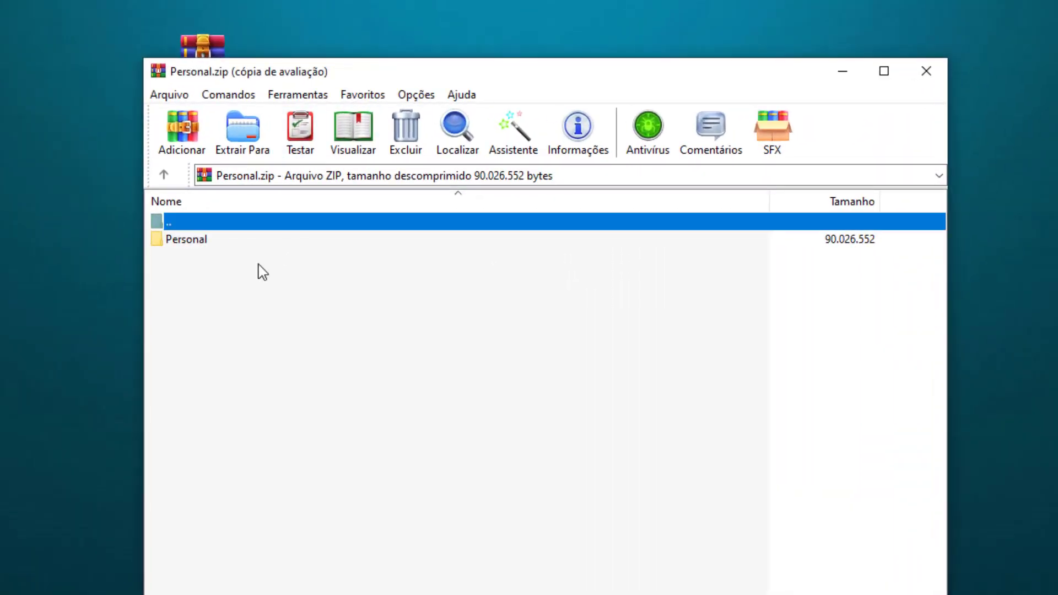
mouse_move(258, 273)
mouse_down()
mouse_move(193, 243)
mouse_move(169, 414)
mouse_up()
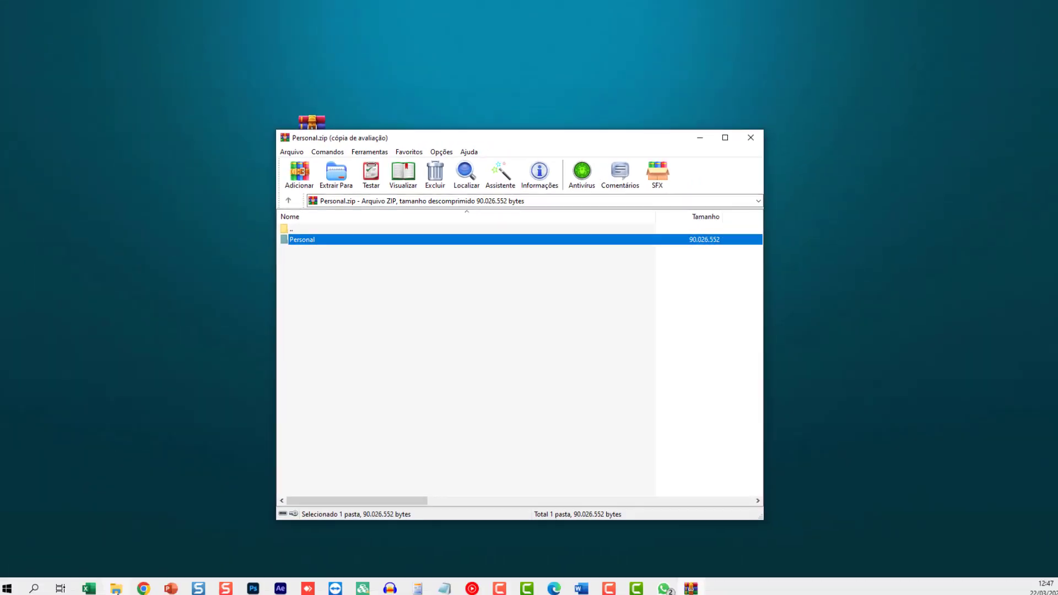
click(140, 588)
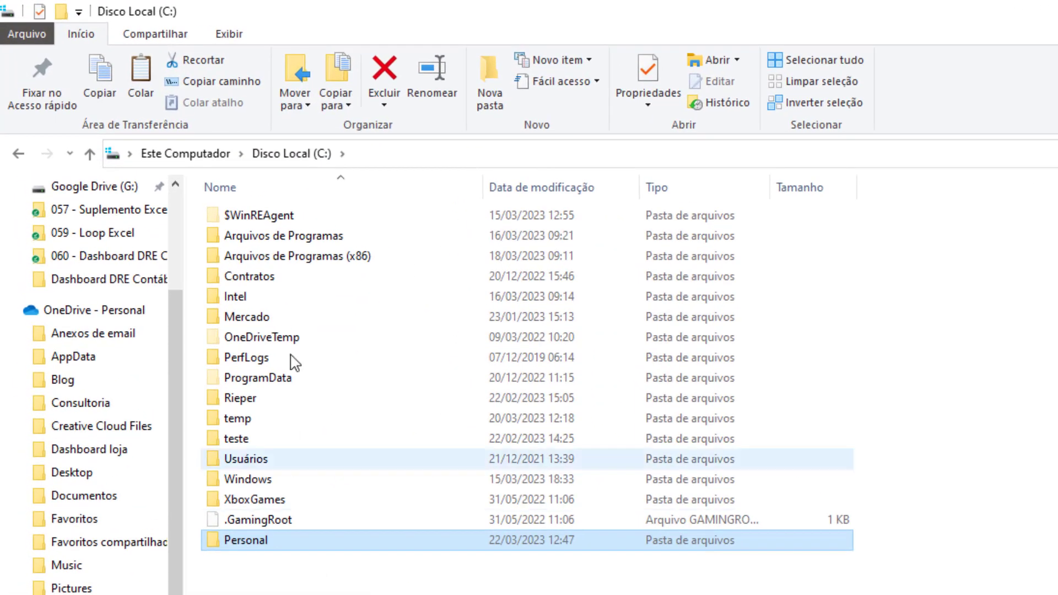
Step: Navigate File Explorer into the extracted C:\Personal folder
click(430, 156)
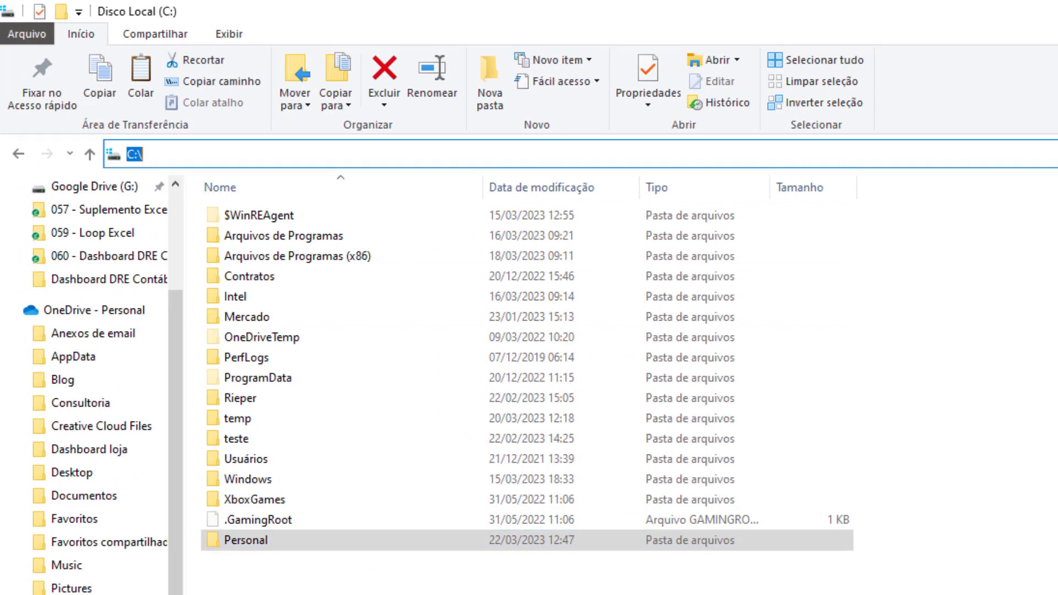
click(273, 543)
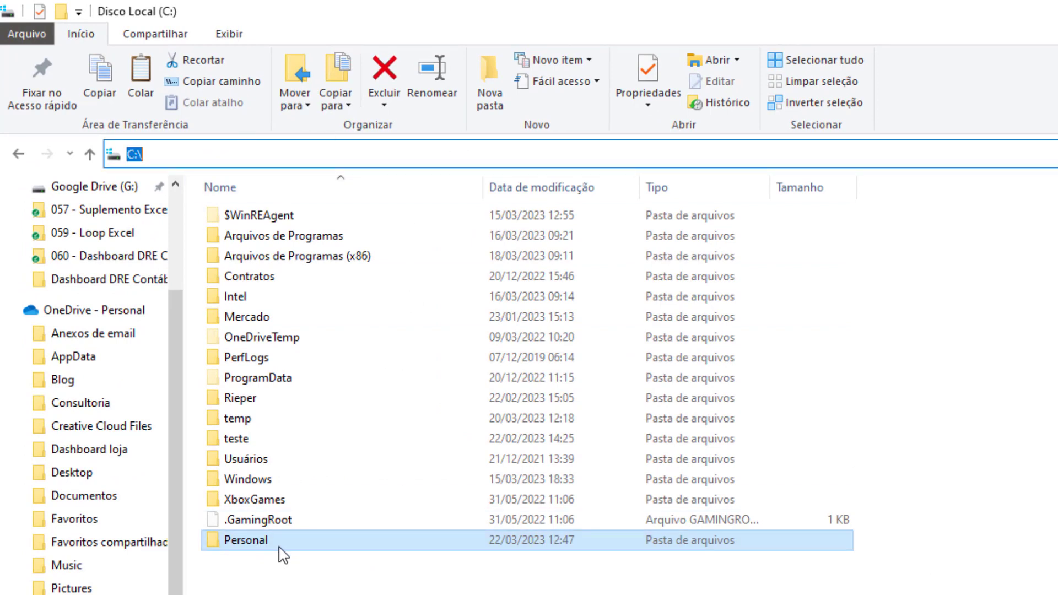
double_click(280, 549)
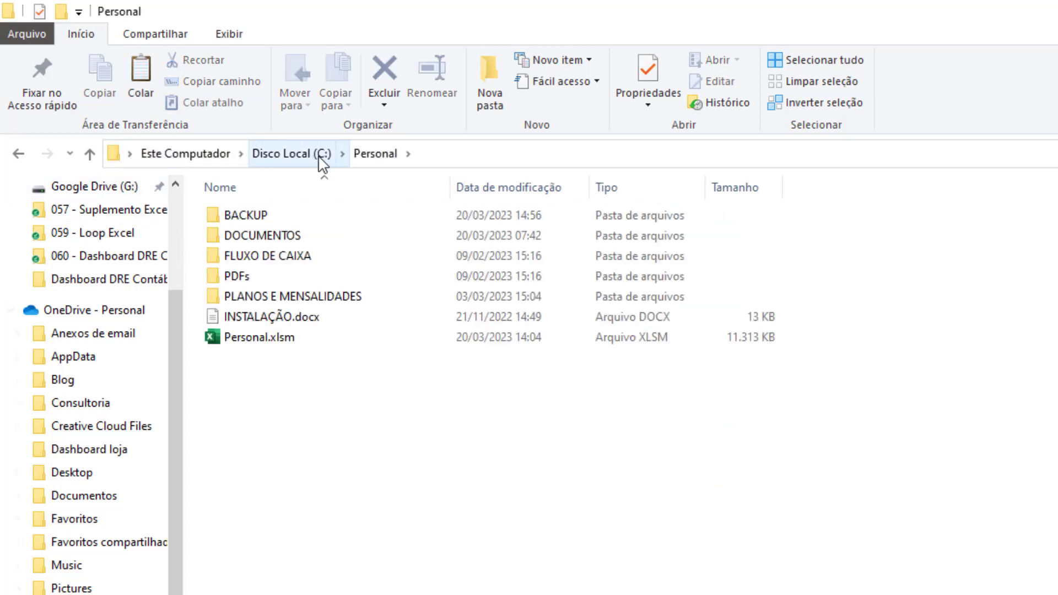
click(427, 154)
click(422, 413)
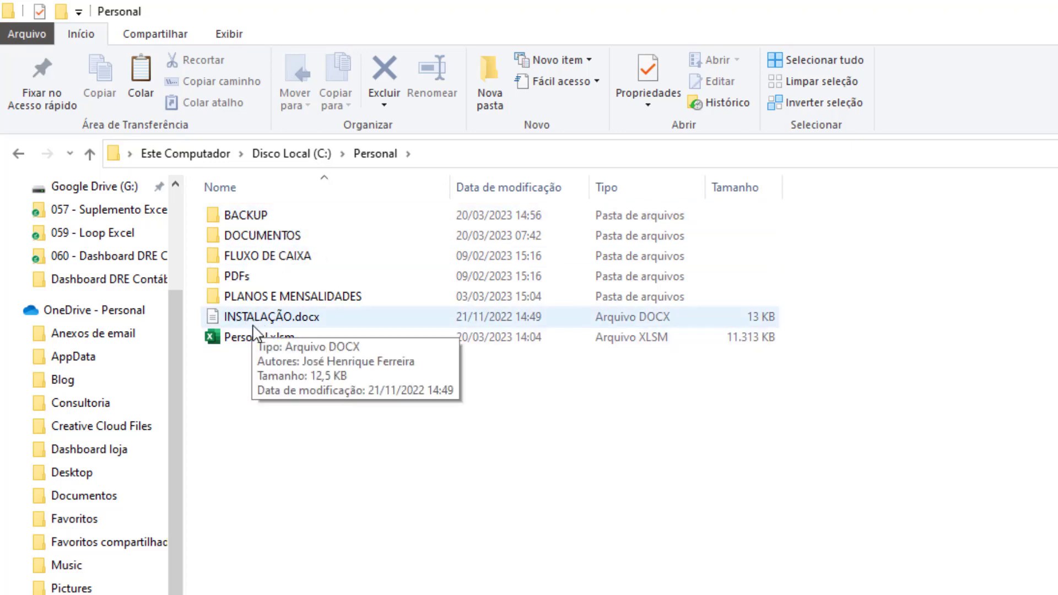
mouse_move(259, 337)
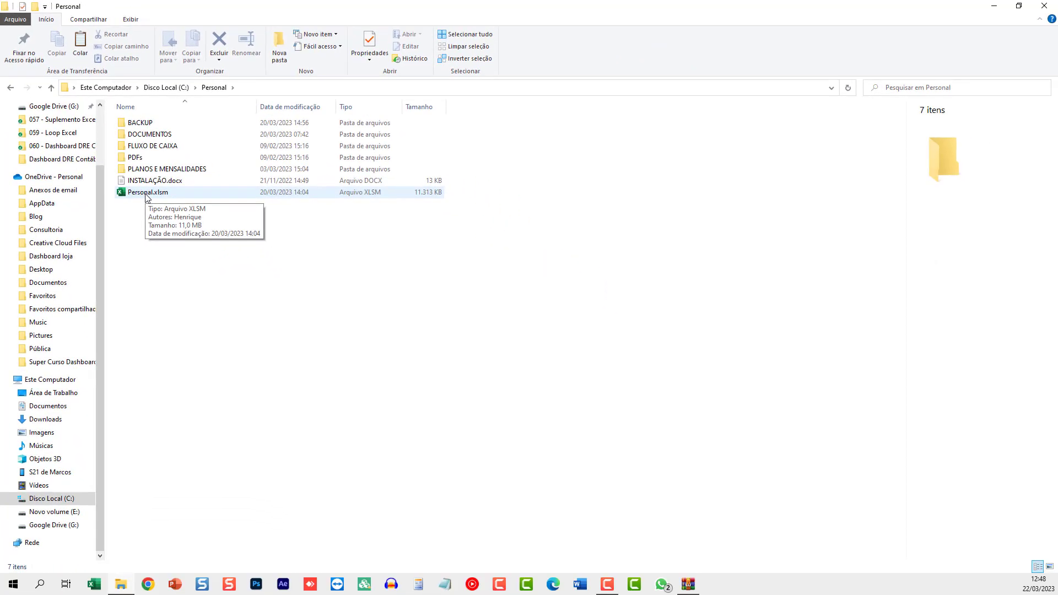
Step: Unblock Personal.xlsm by ticking Desbloquear in its Properties and applying it
right_click(130, 191)
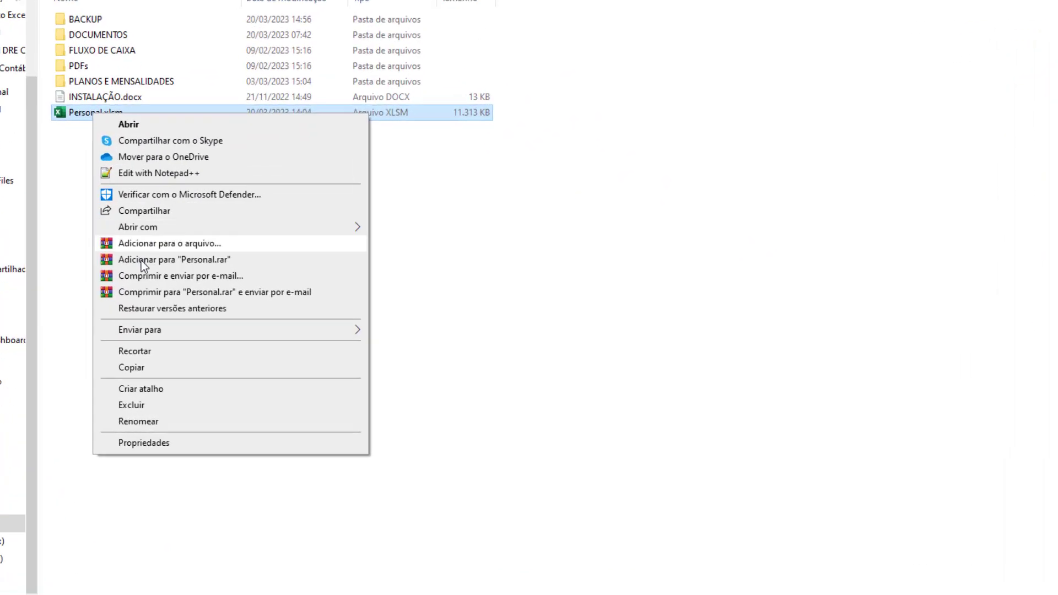
click(134, 455)
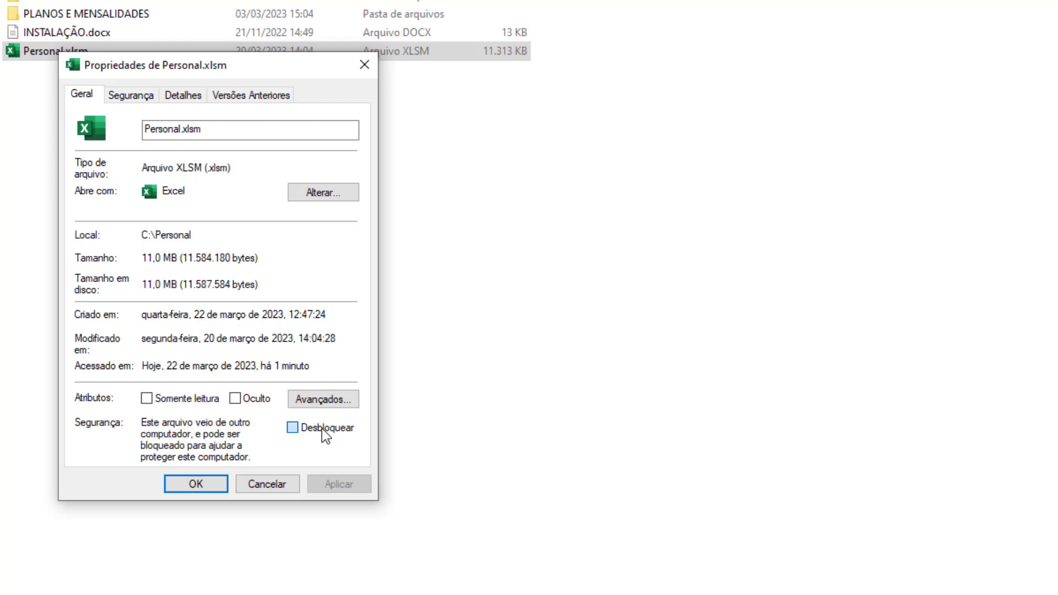
click(322, 429)
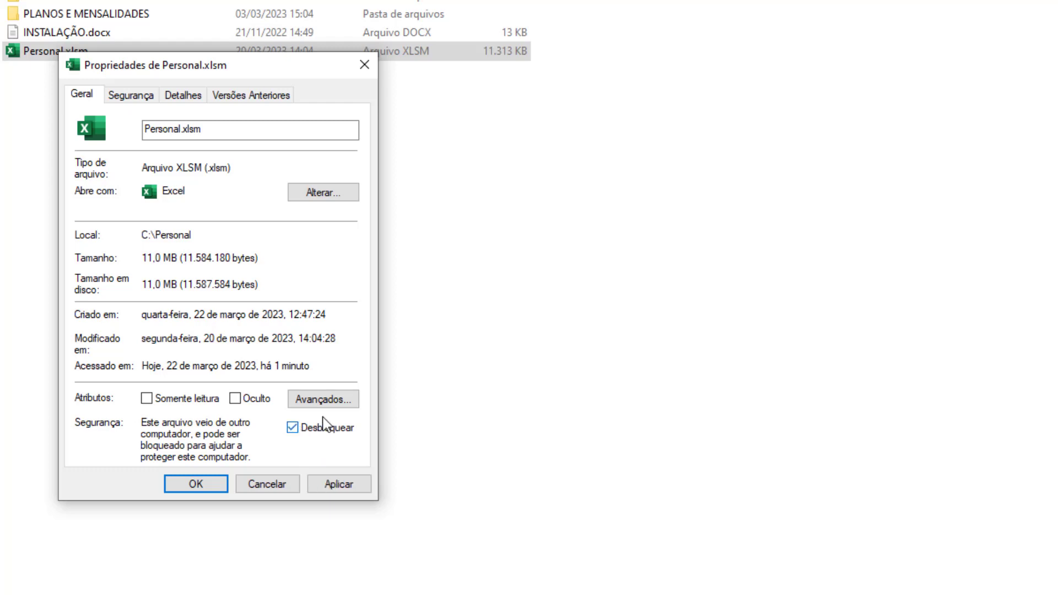
click(331, 484)
click(206, 486)
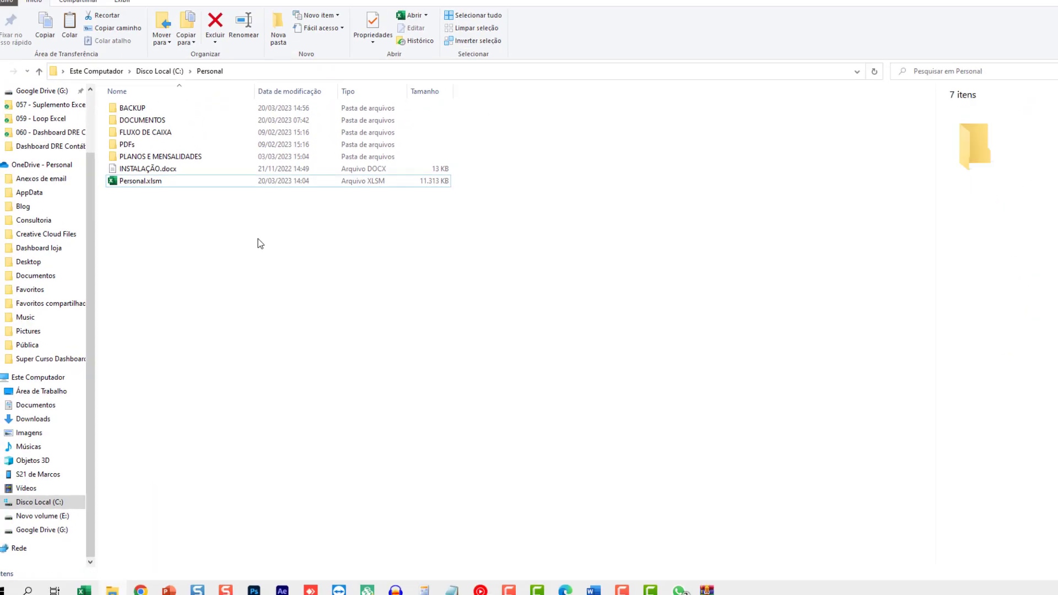
Step: Launch the Personal.xlsm workbook in Excel
click(194, 328)
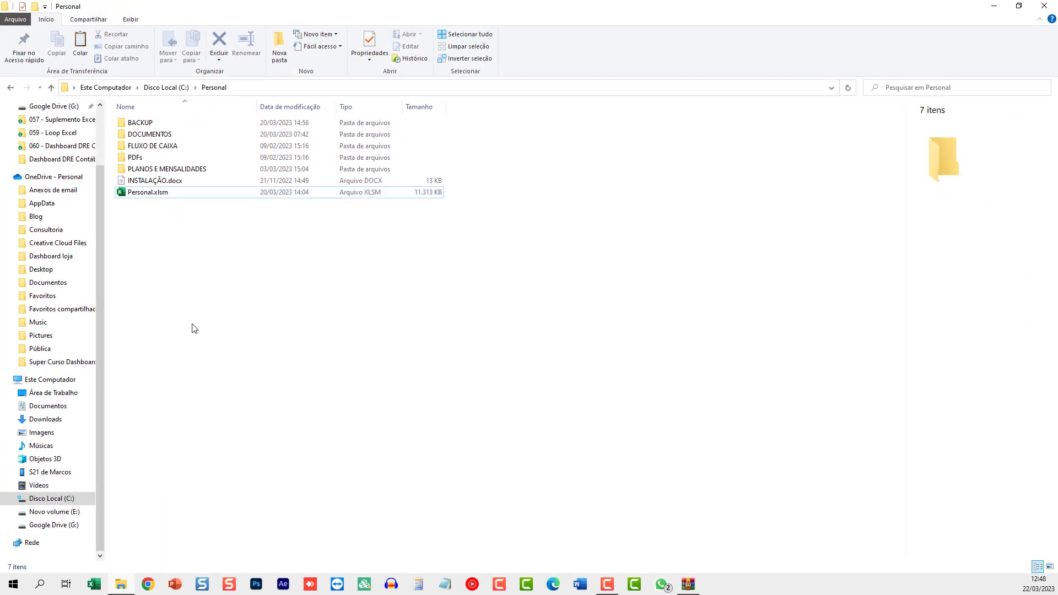
click(147, 196)
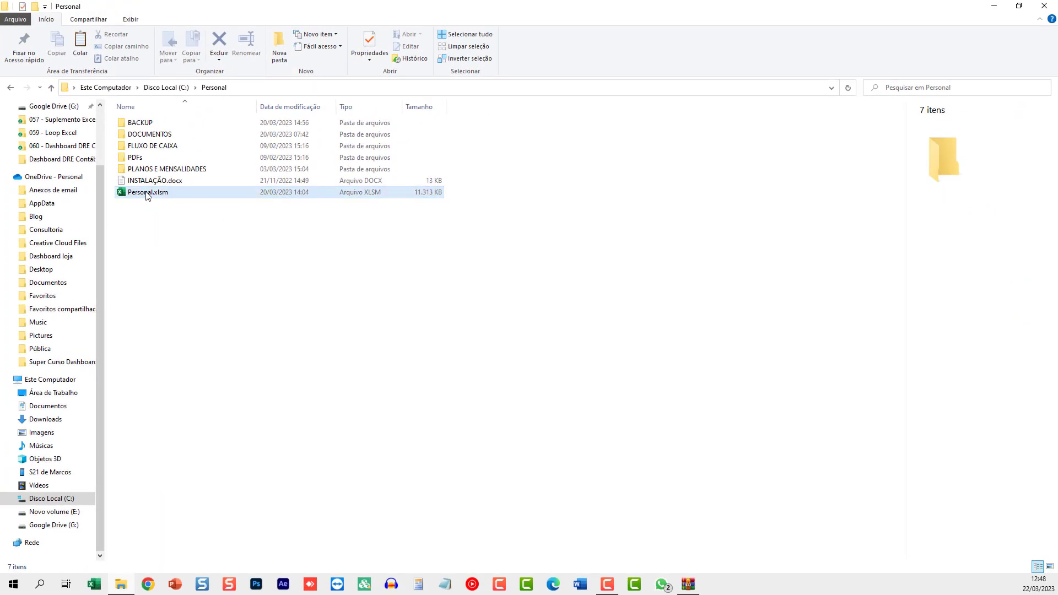
double_click(147, 193)
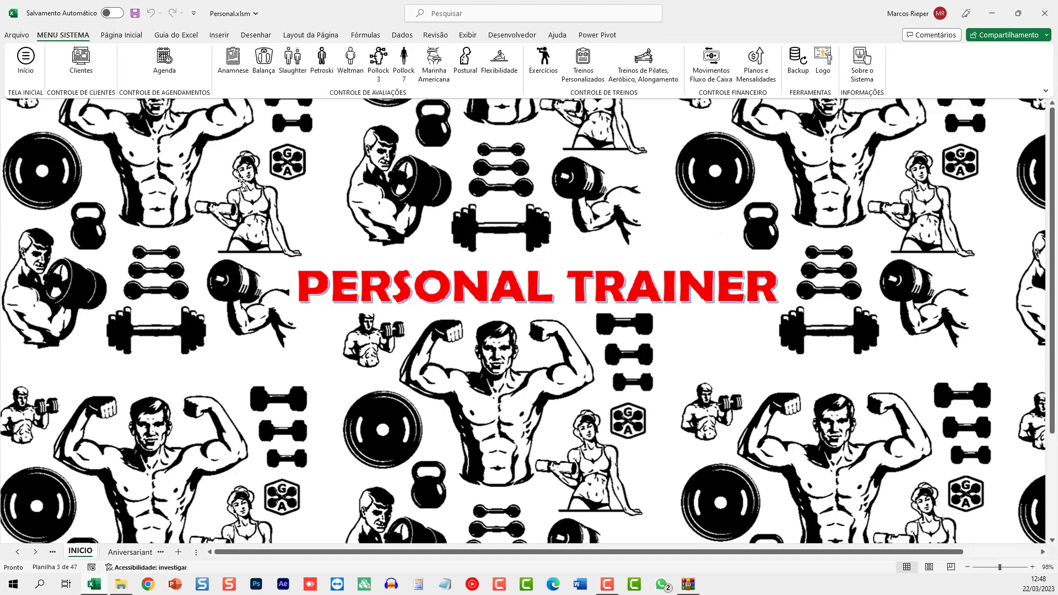
Step: Undo the accidental background-picture move, then choose Agenda on the MENU SISTEMA tab
mouse_move(240, 179)
mouse_down()
mouse_move(280, 280)
mouse_move(527, 479)
mouse_up()
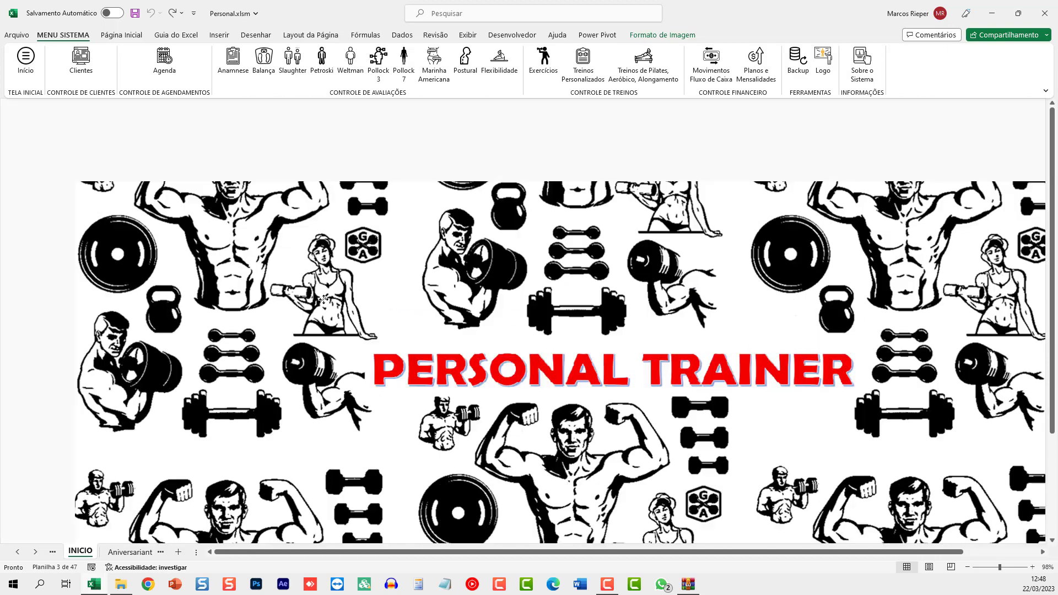
key(ctrl+z)
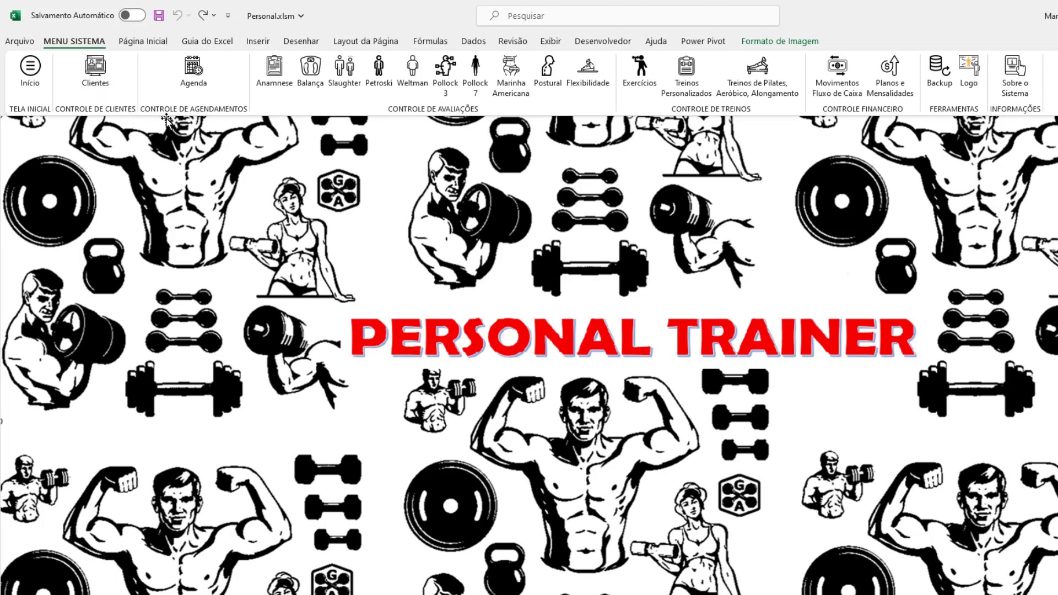
click(190, 74)
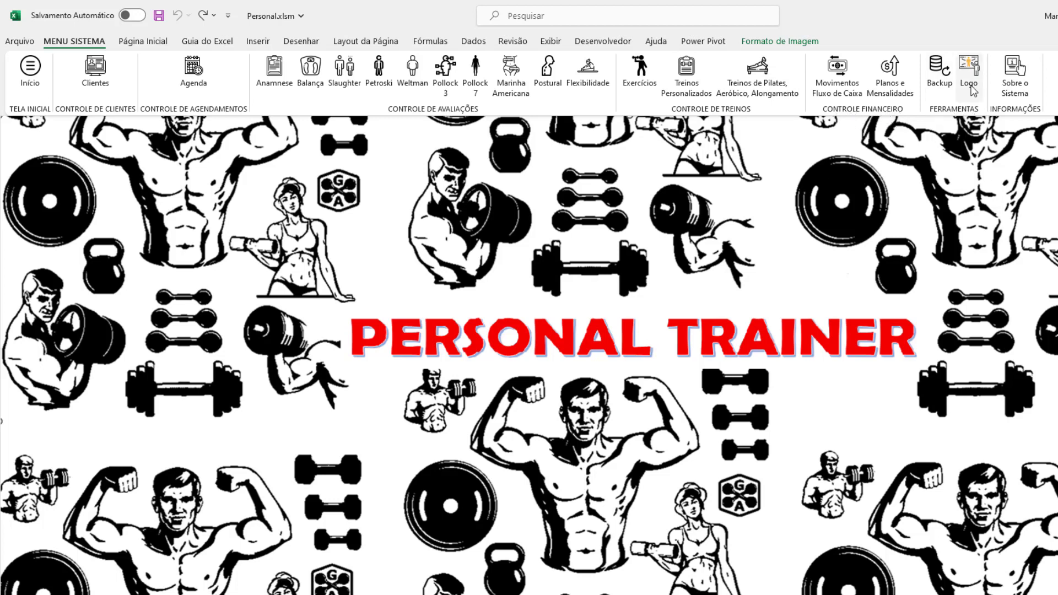
click(1019, 87)
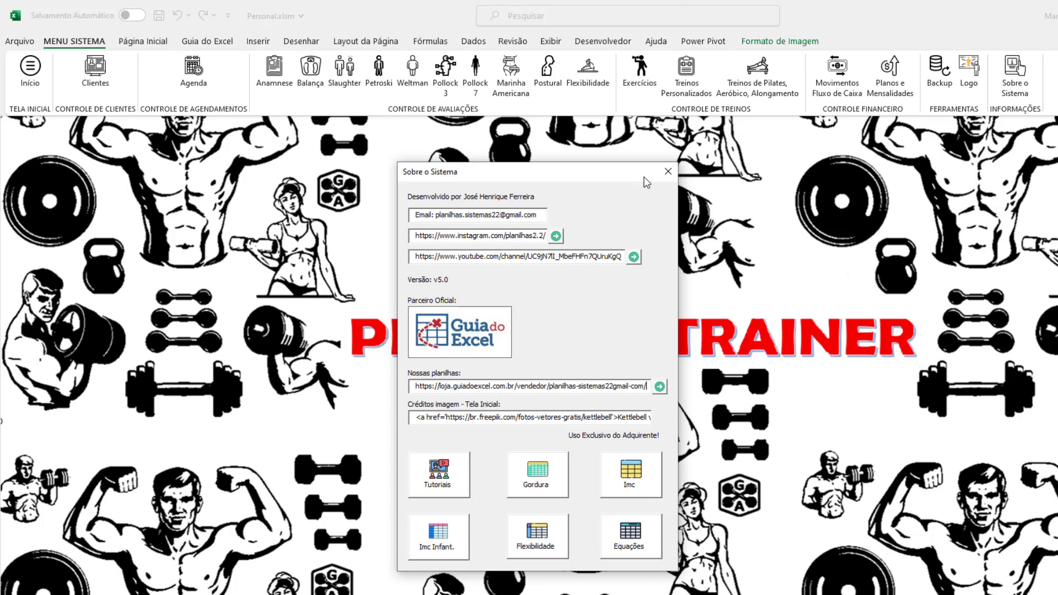
Step: Close the Logo settings without saving, then run Backup and acknowledge the success message
click(667, 173)
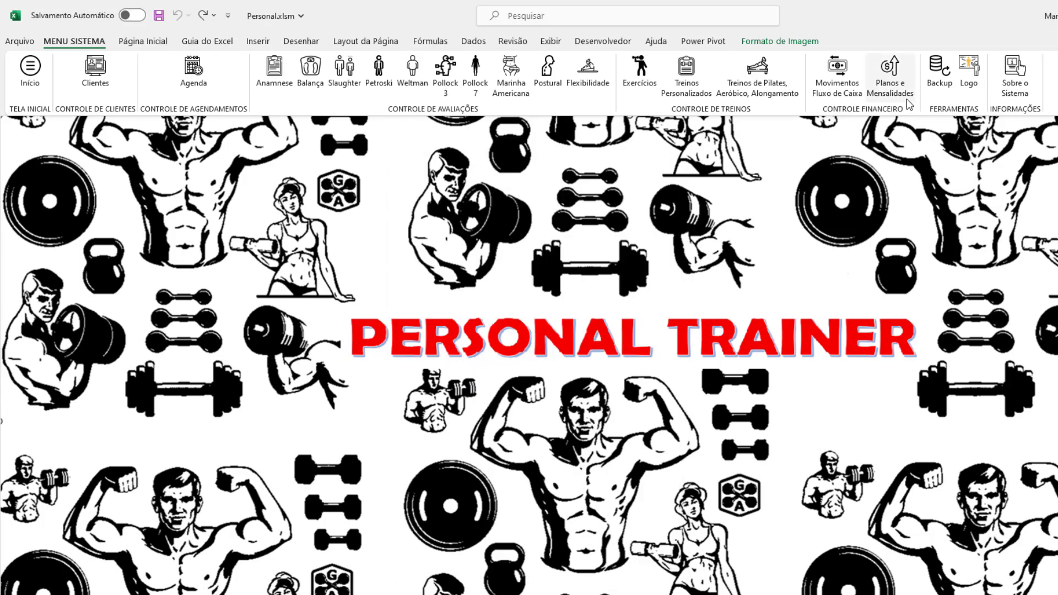
click(977, 74)
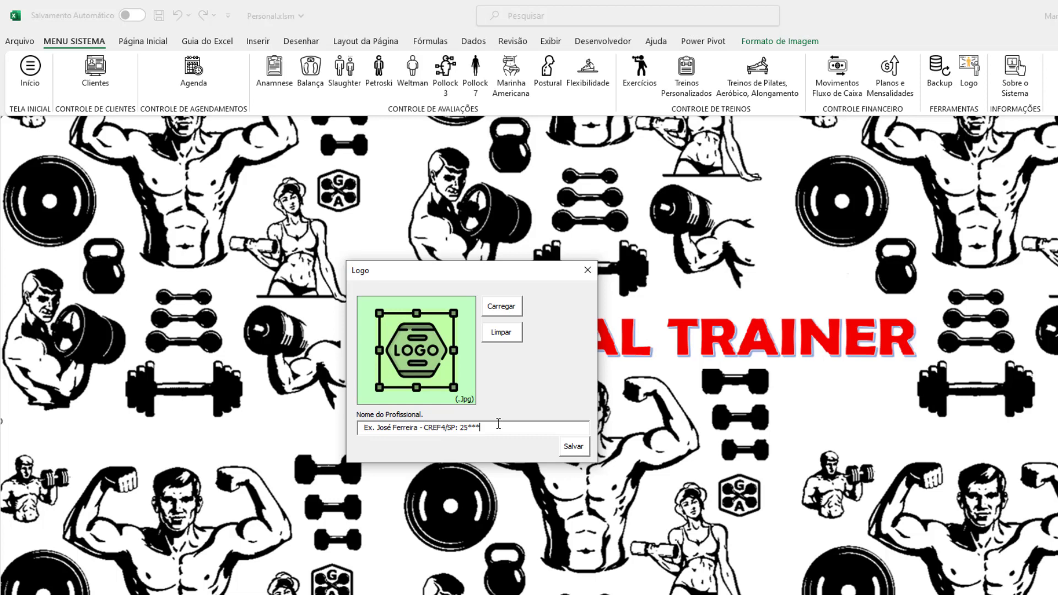
drag(496, 428, 358, 425)
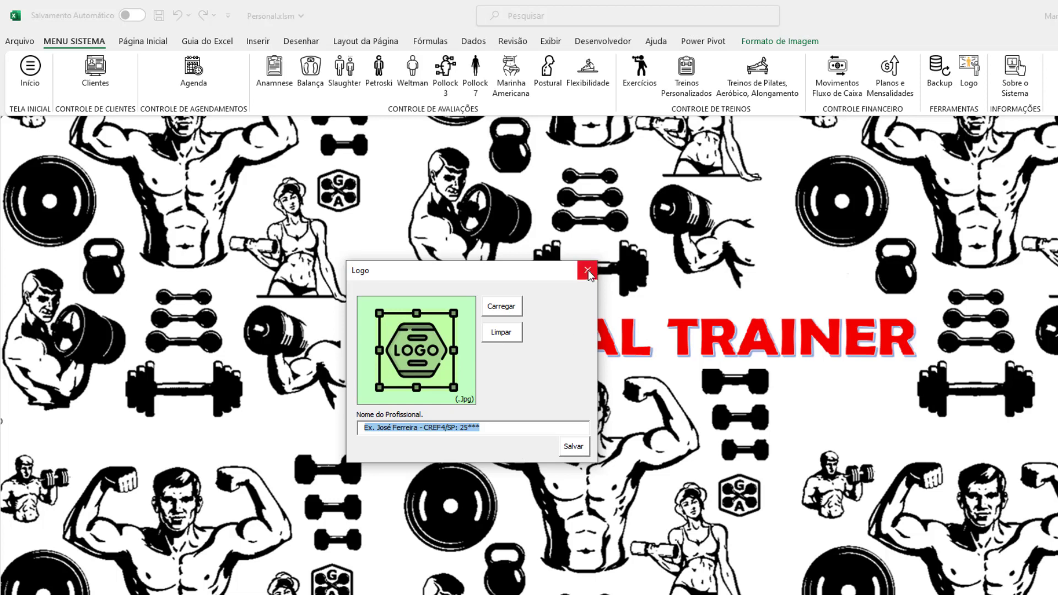
click(587, 270)
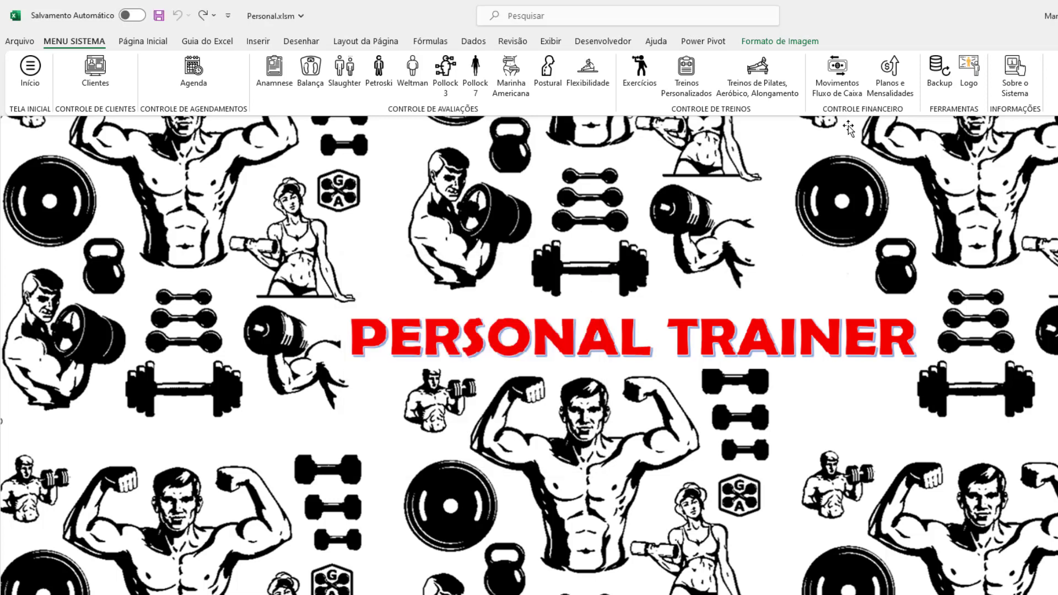
click(939, 74)
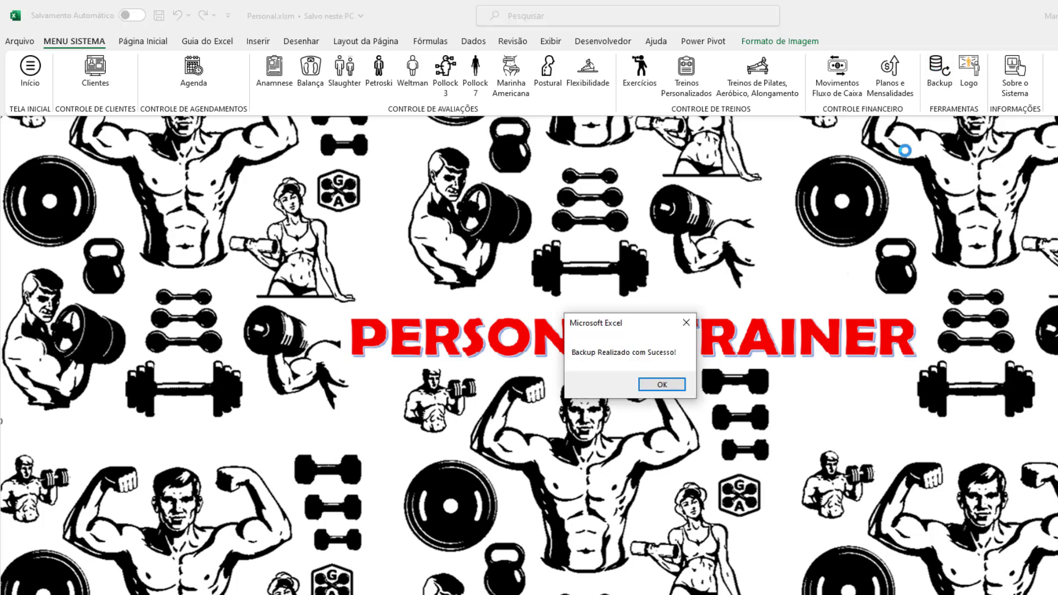
click(661, 385)
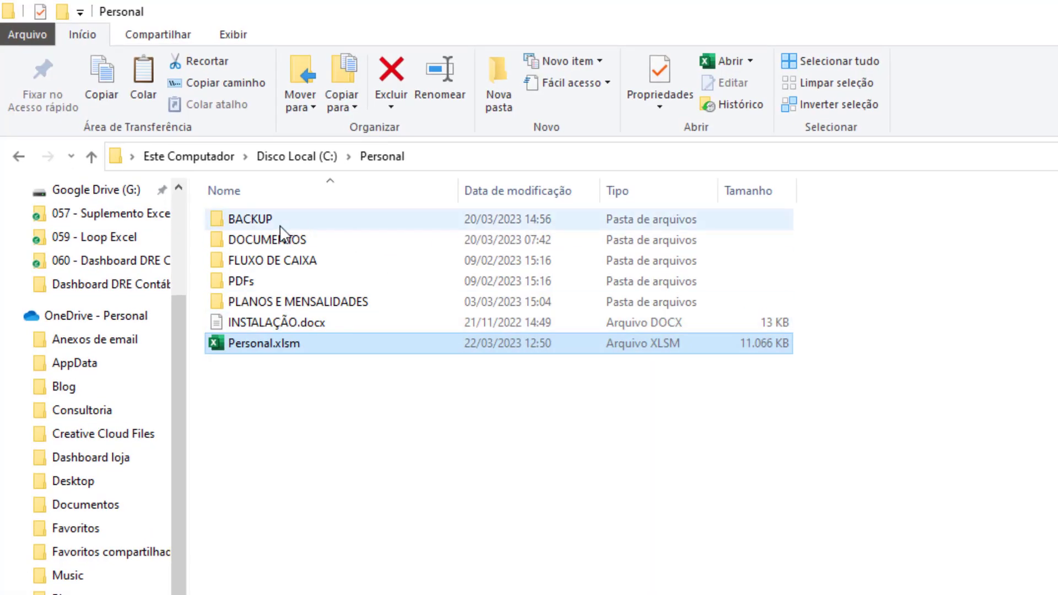
Step: Check that _22032023.XLSm exists in C:\Personal\BACKUP, then switch back to Excel
double_click(280, 223)
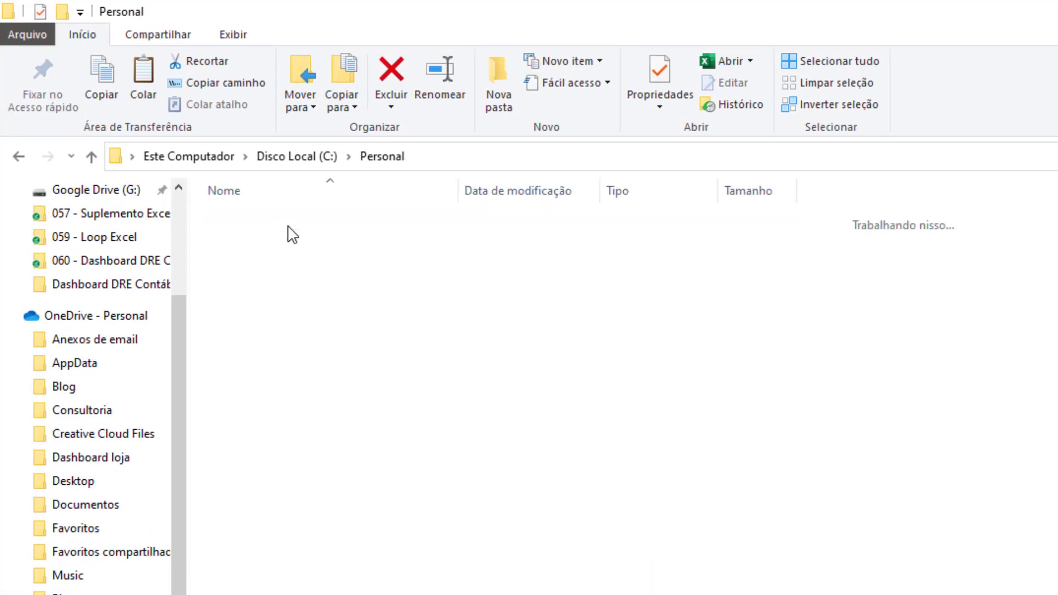
click(289, 248)
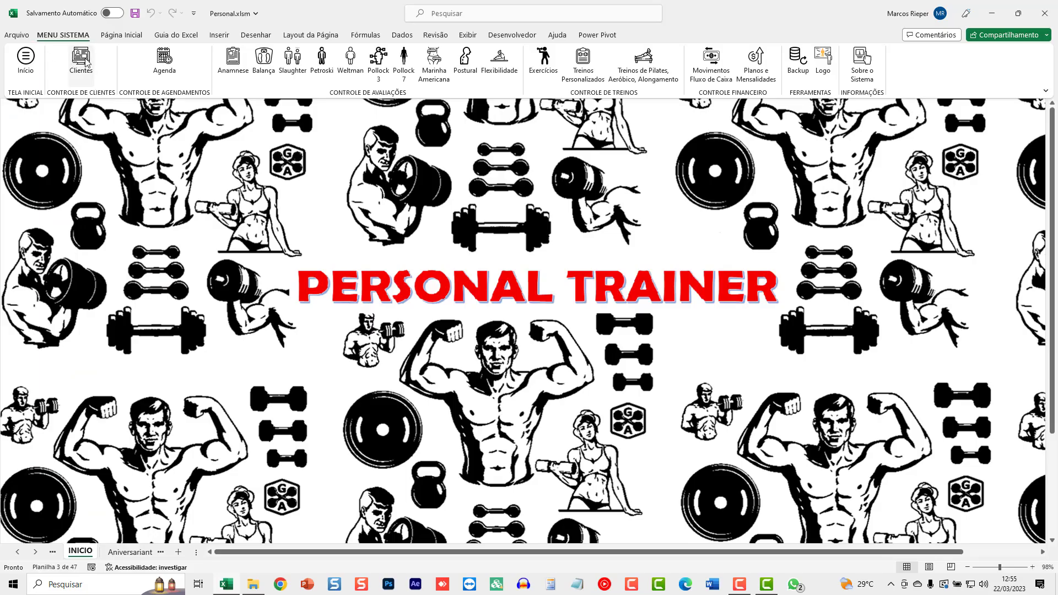
click(81, 60)
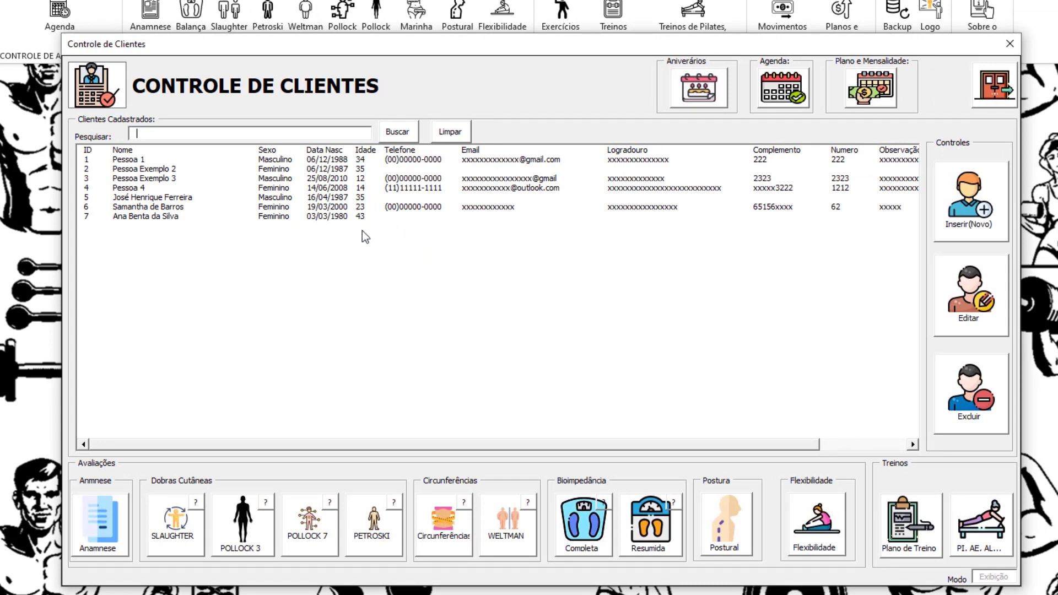
Step: Start a new client record from Controle de Clientes
click(287, 160)
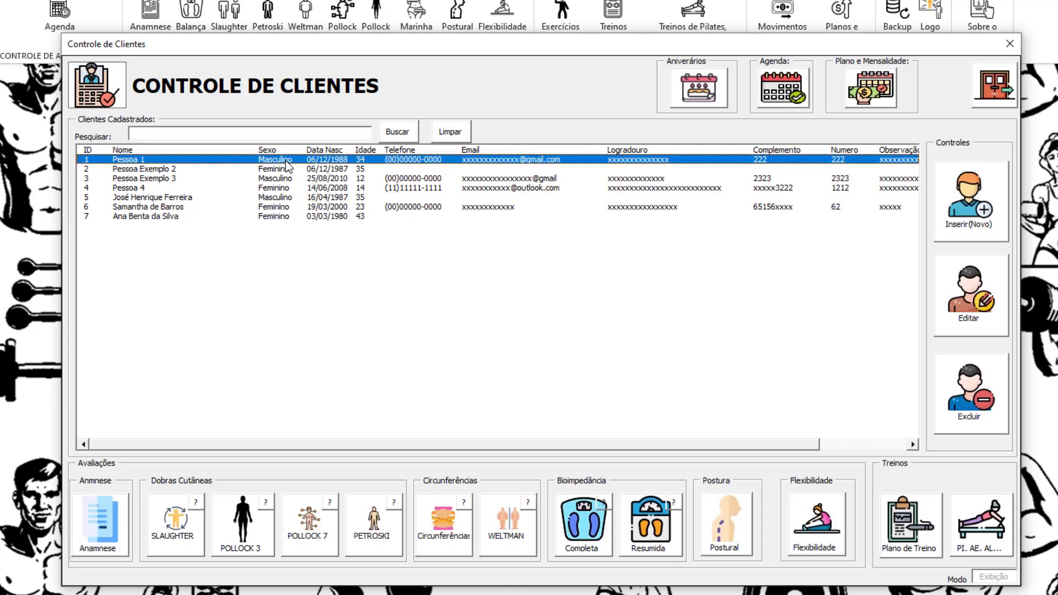
click(286, 178)
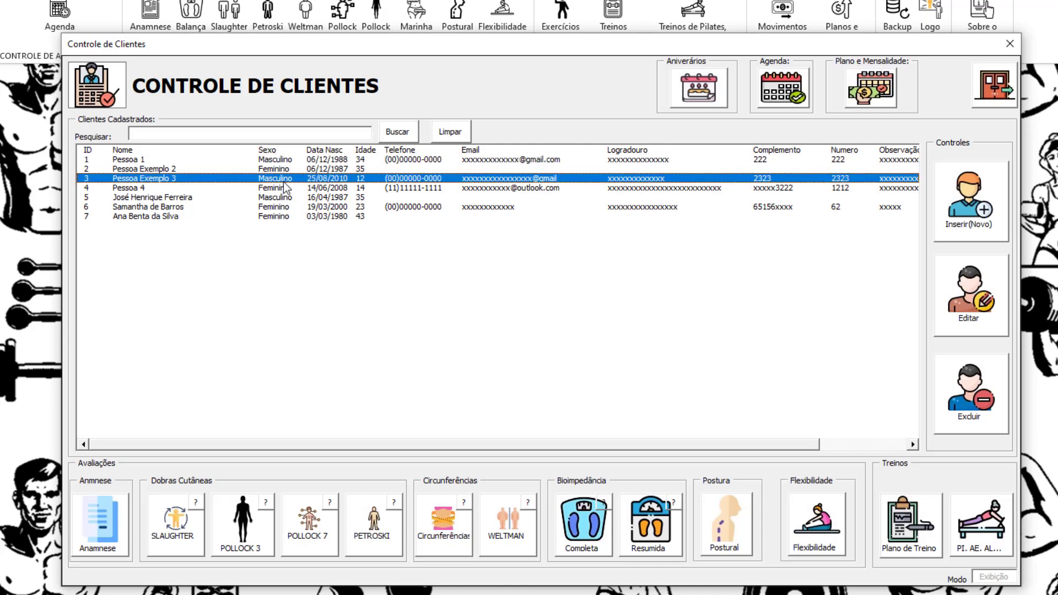
click(980, 203)
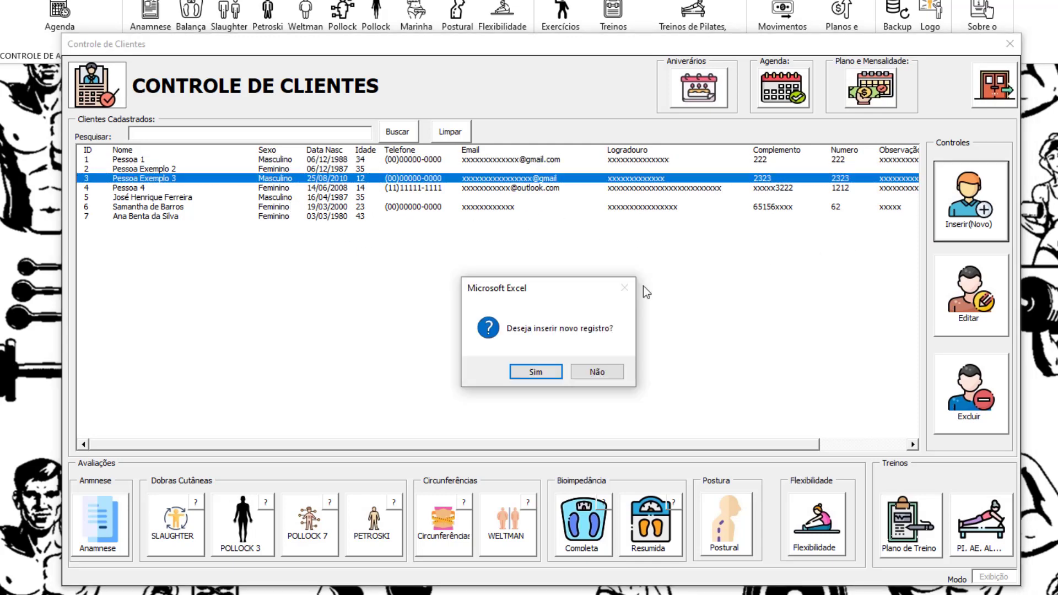
click(537, 370)
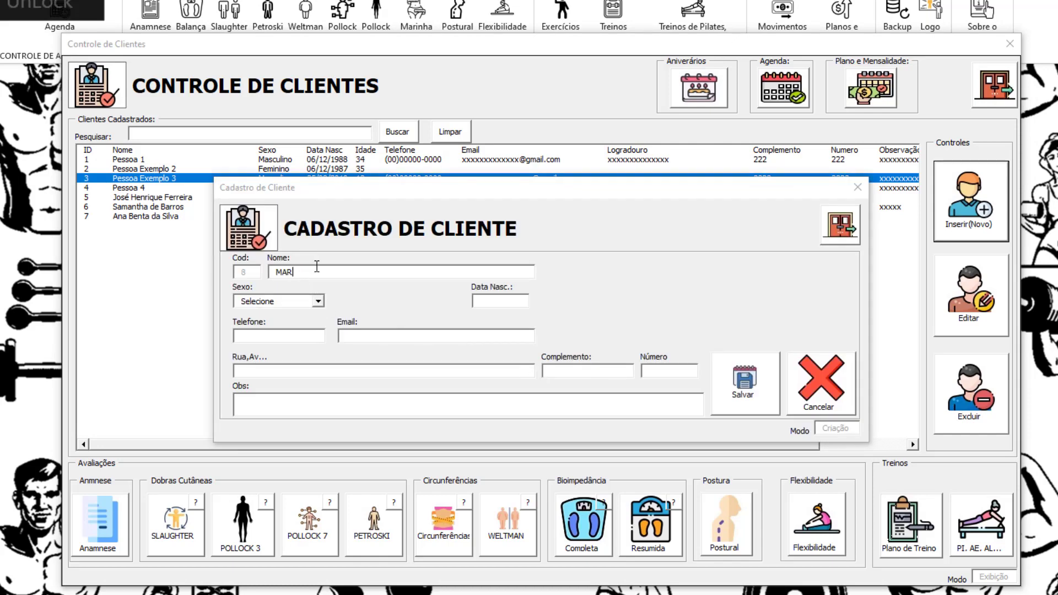
Step: Enter the test name 'ESTE' and set Sexo to Feminino
text(COS TESTE)
key(Tab)
click(317, 302)
click(305, 314)
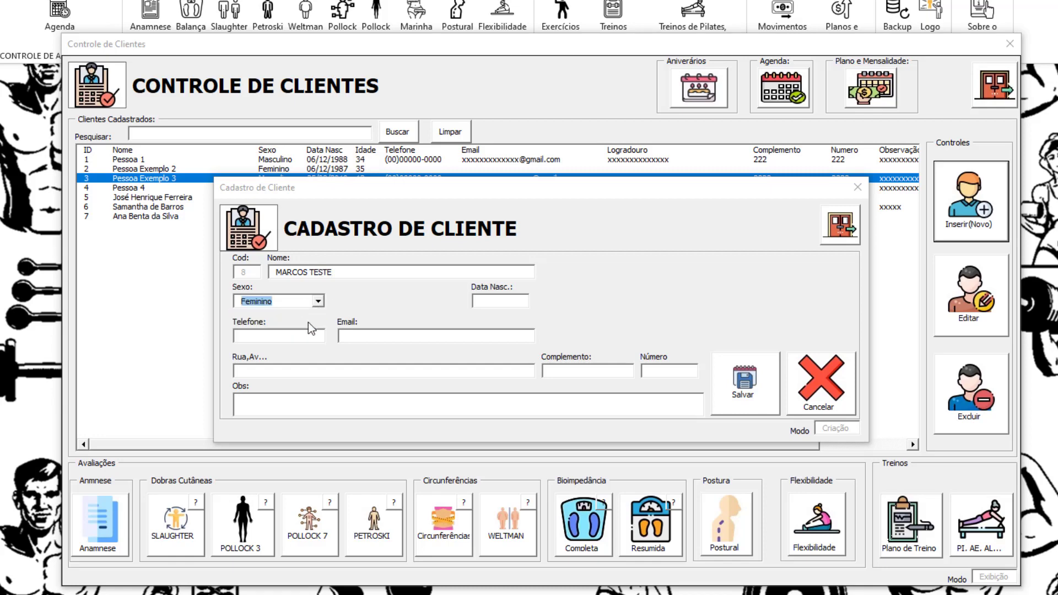
click(305, 334)
Step: Discard the unsaved test client and select client 7 in the list
click(846, 227)
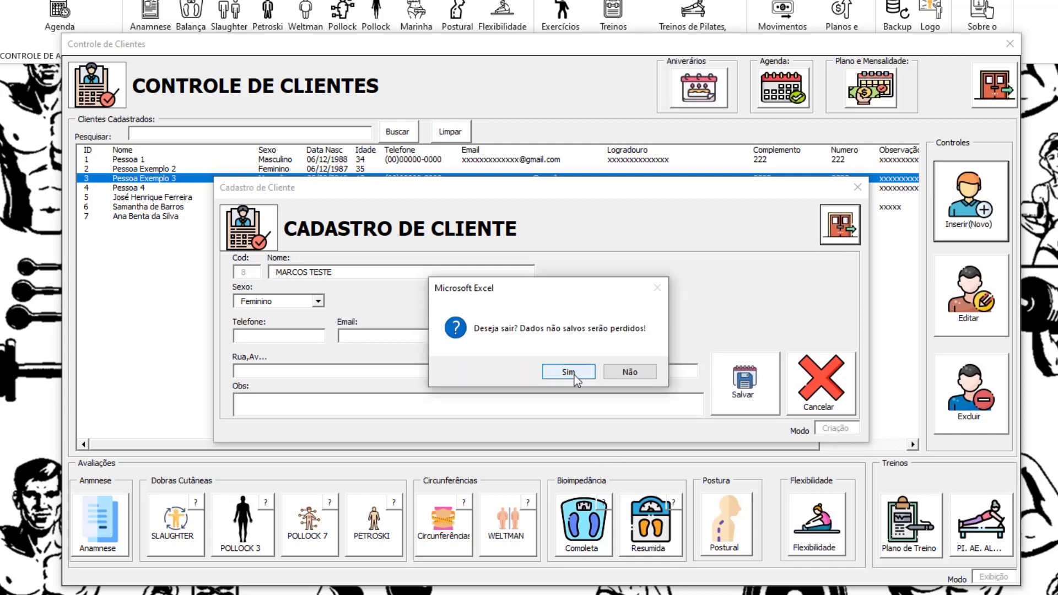
click(568, 372)
click(298, 217)
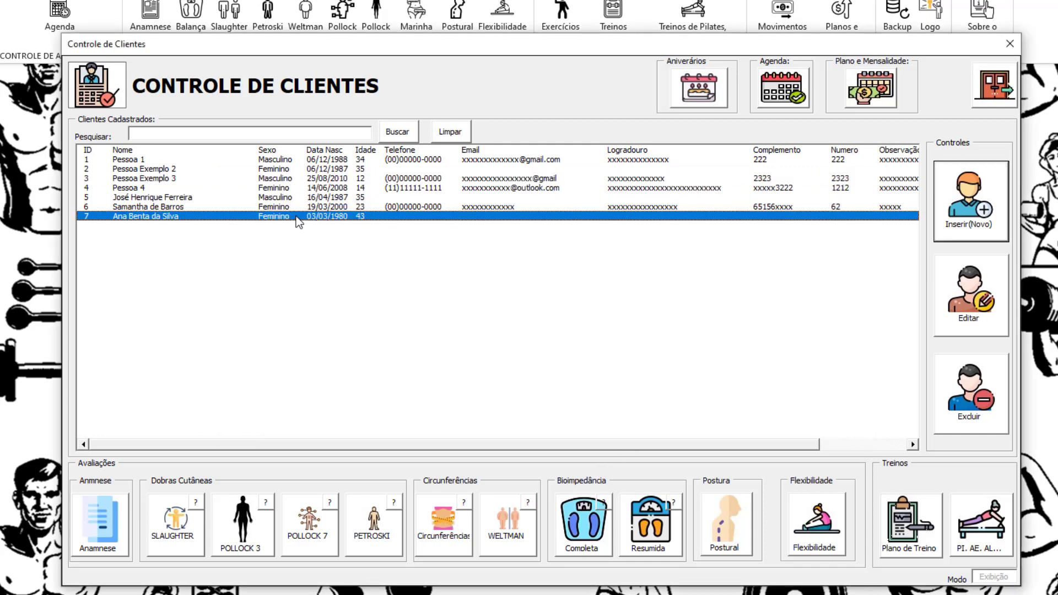
Step: Edit client 7's record and save it again, confirming the prompts
click(972, 289)
click(546, 372)
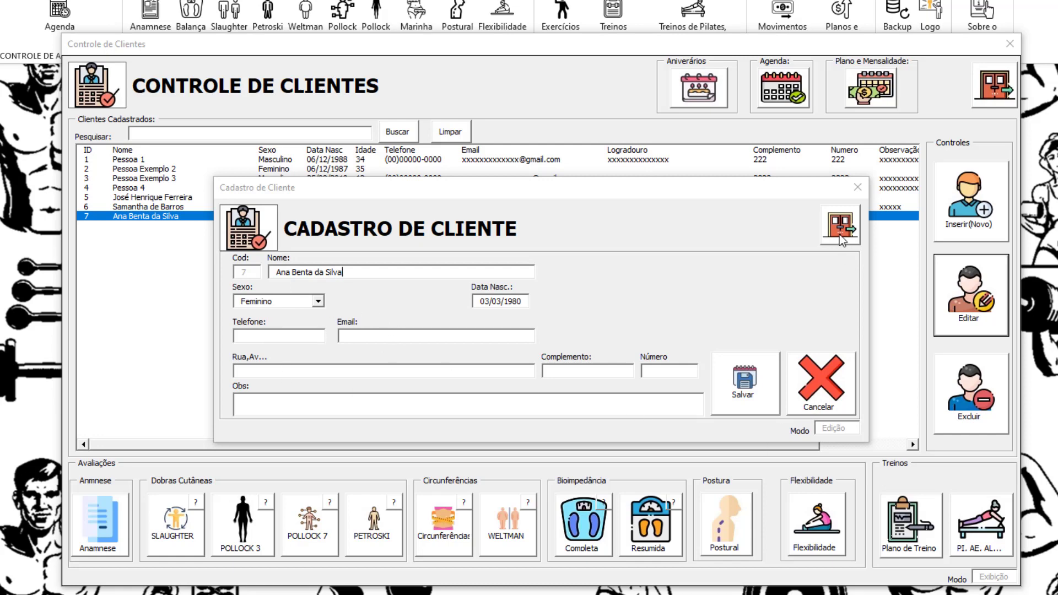
click(747, 380)
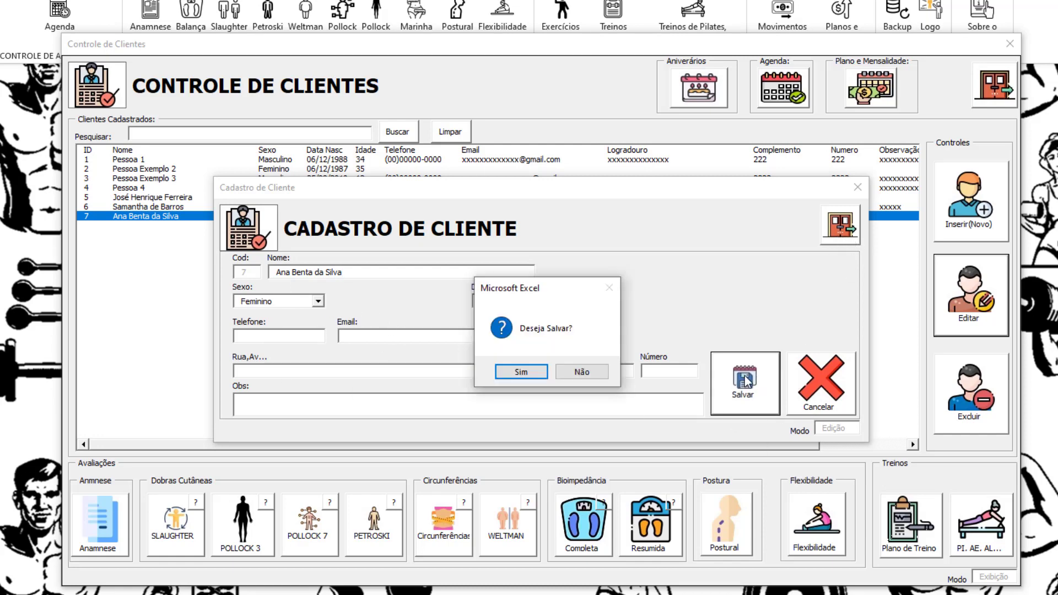
click(523, 374)
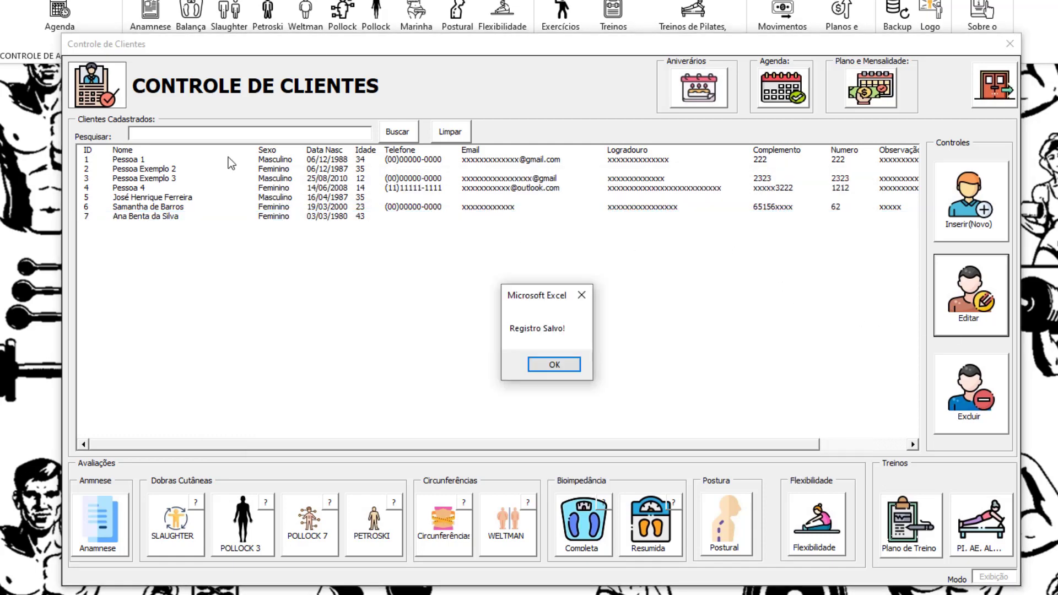
click(568, 361)
Step: Search the client list by name, then clear the search to show all seven clients
click(232, 169)
click(222, 134)
text(JOSÉ)
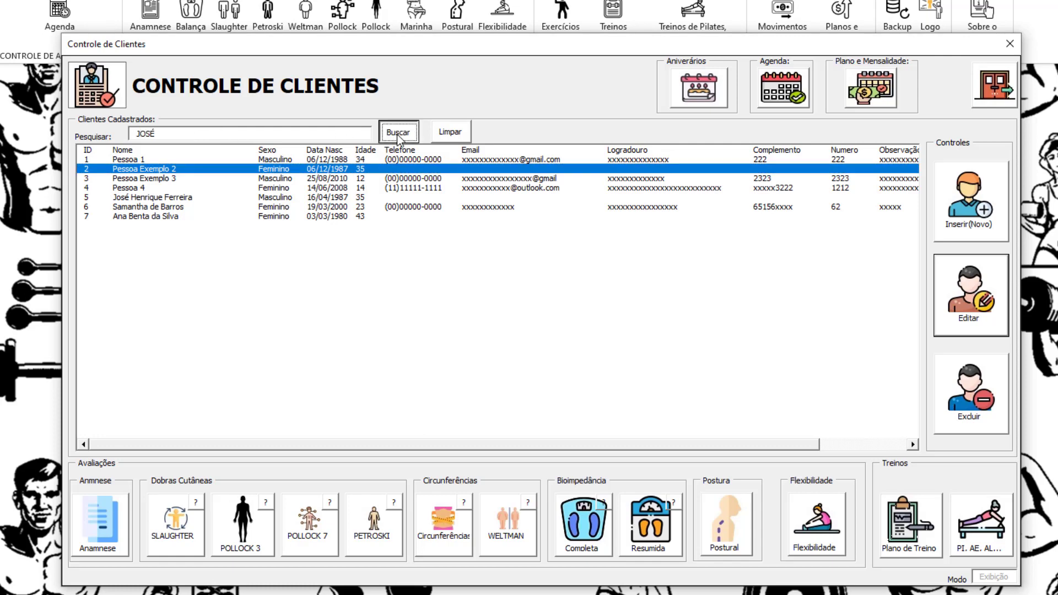
click(398, 133)
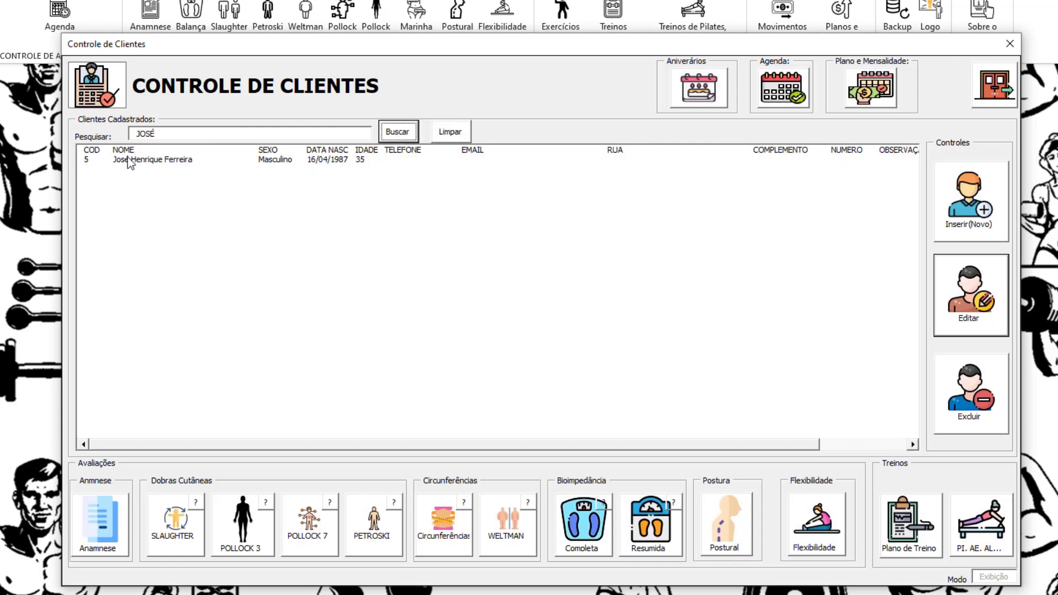
click(450, 135)
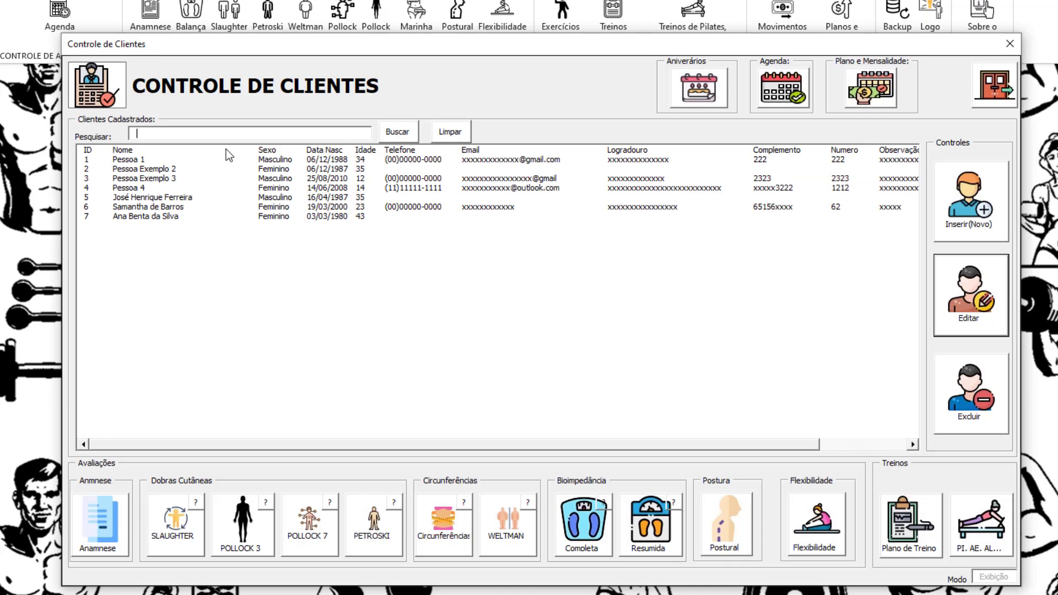
click(243, 188)
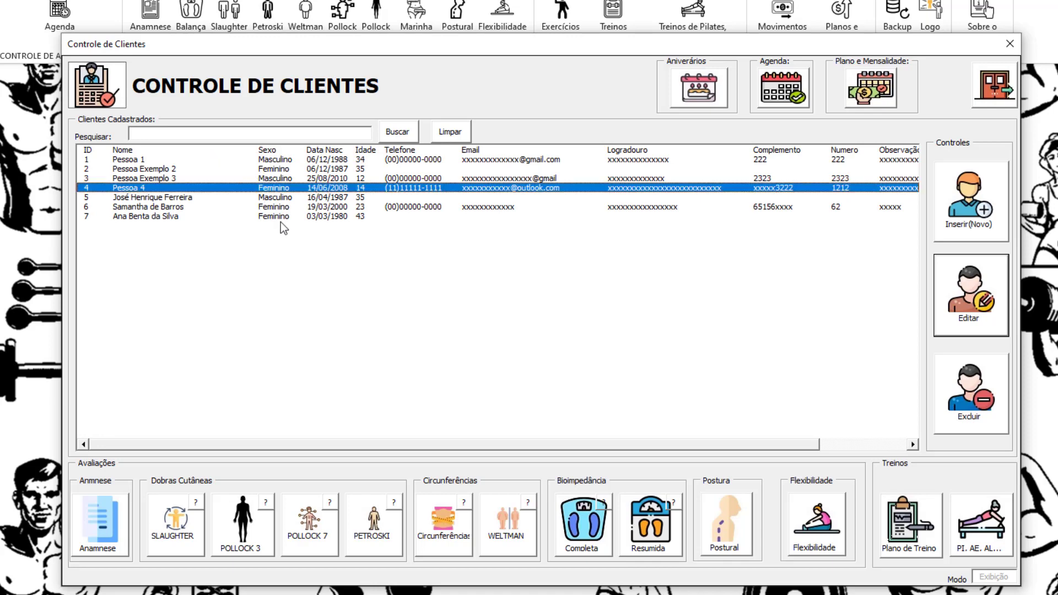
click(223, 208)
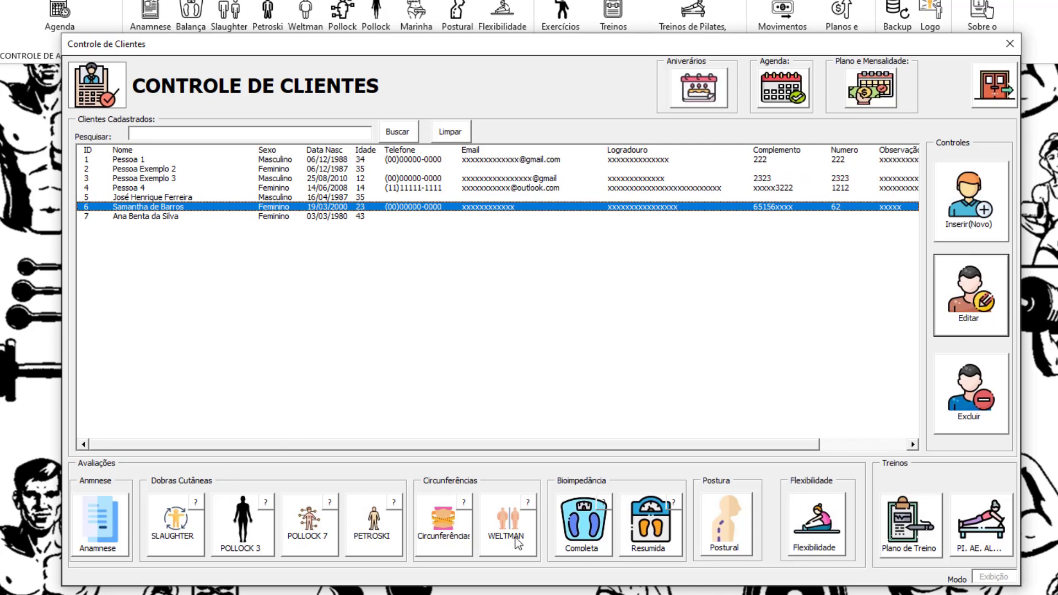
Step: Generate the Aniversariantes sheet with two March birthdays, then return via INÍCIO to Clientes
click(311, 179)
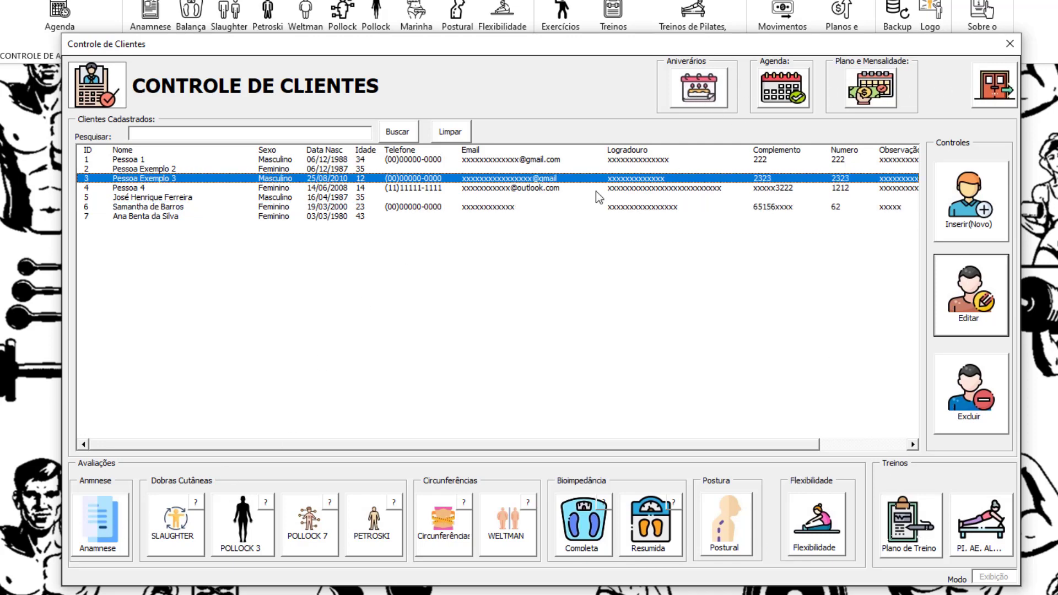
click(698, 91)
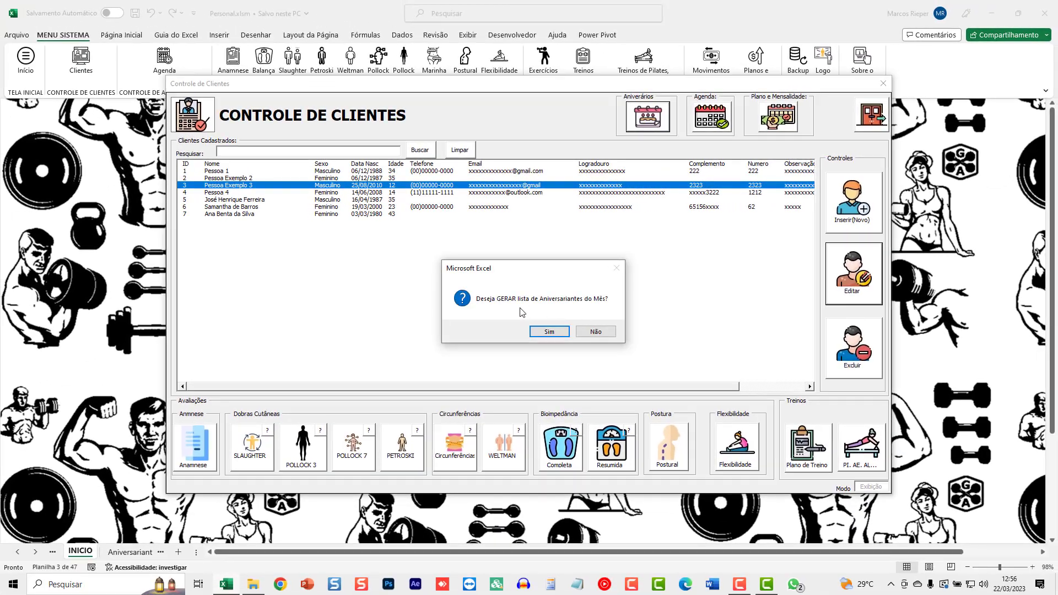
click(548, 331)
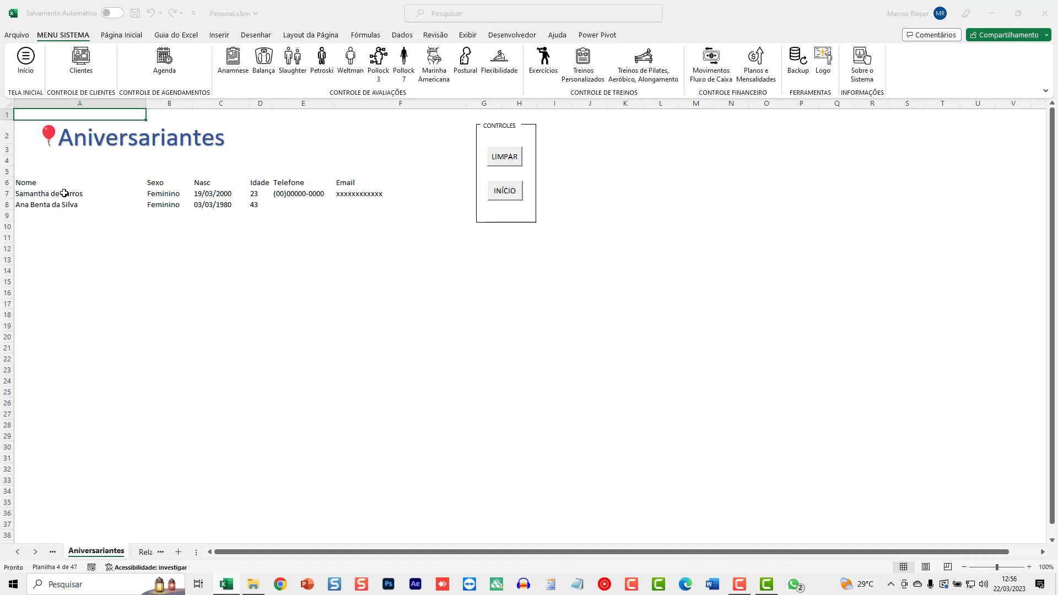
drag(65, 193, 386, 205)
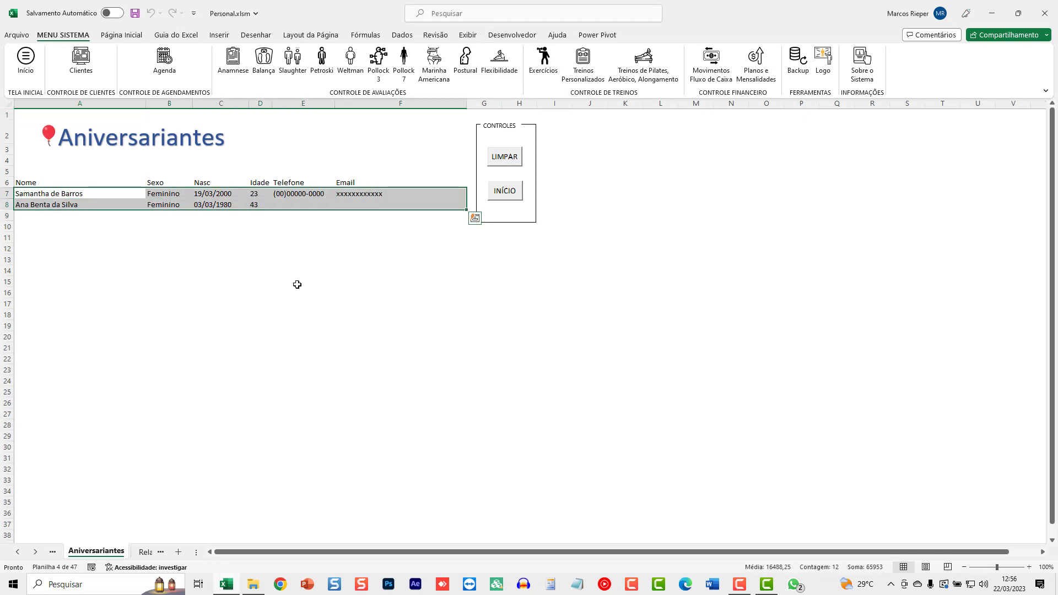
click(297, 260)
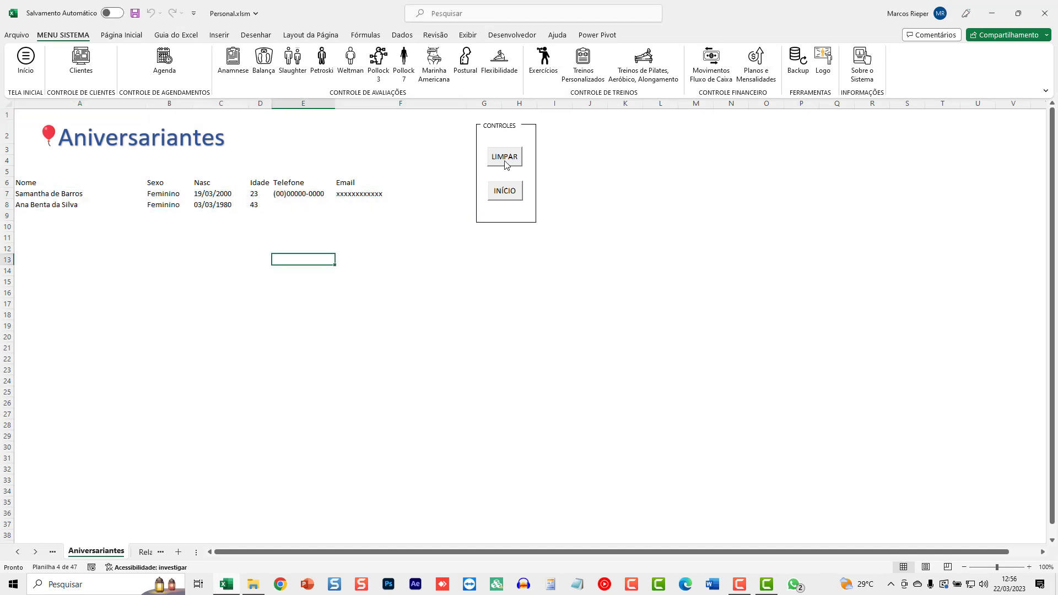
click(506, 193)
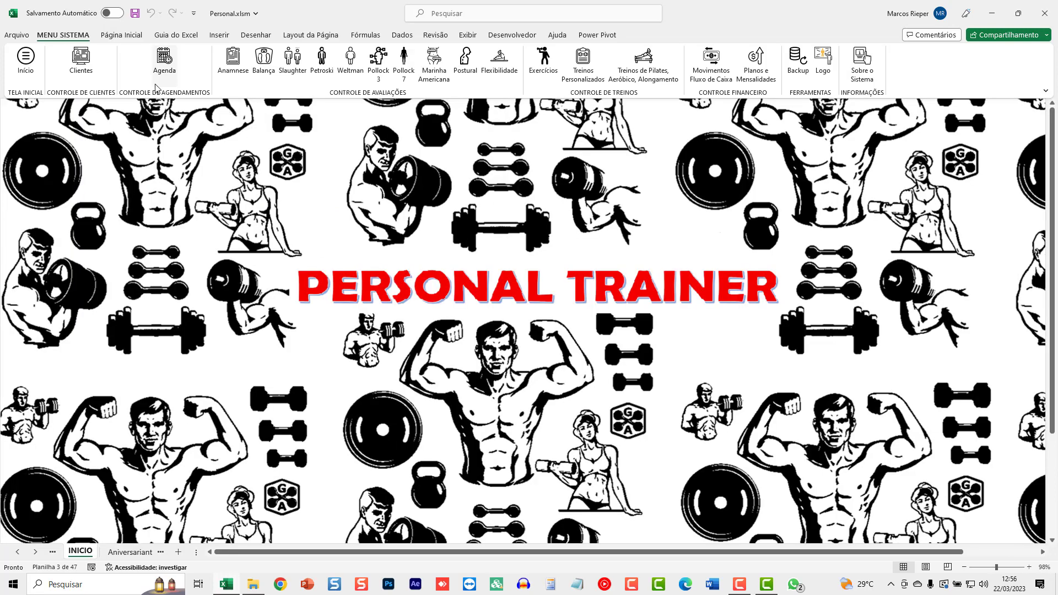
click(72, 63)
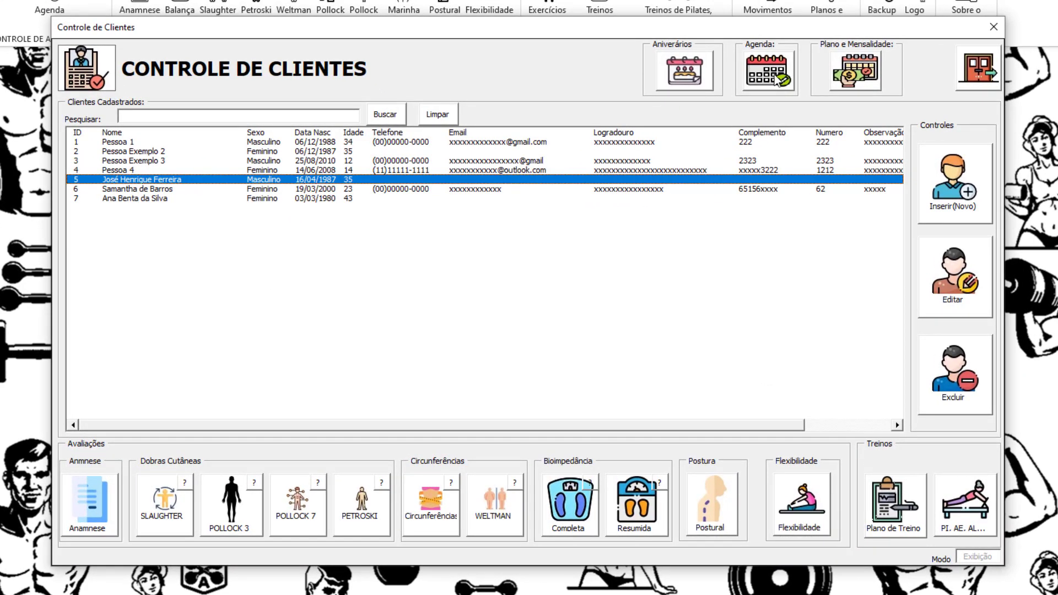
Step: Start a new appointment for client 5 with Compromisso set to Avaliação Física
click(777, 81)
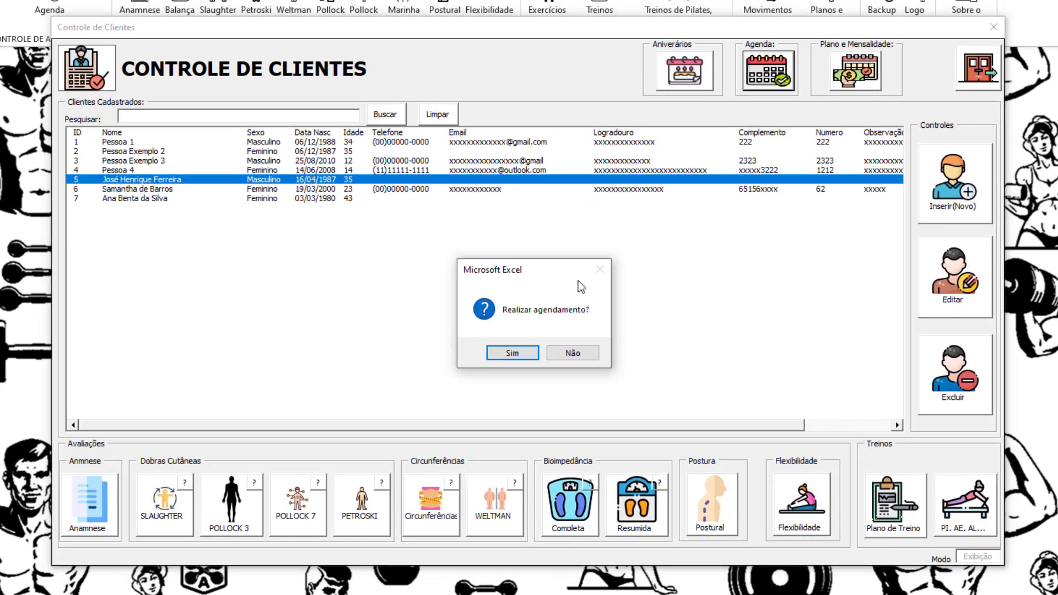
click(512, 353)
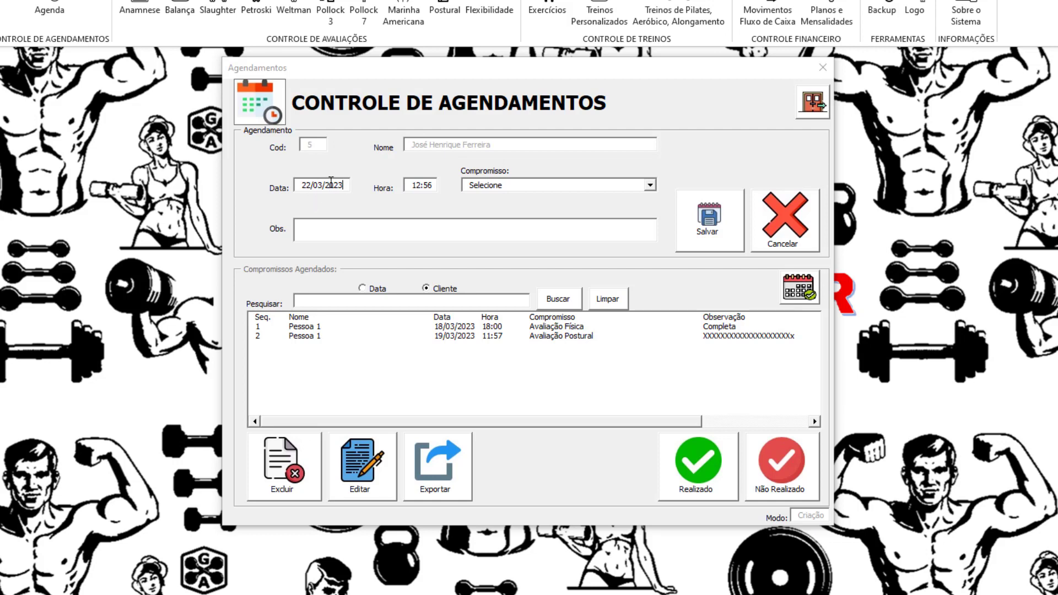
click(415, 187)
click(651, 185)
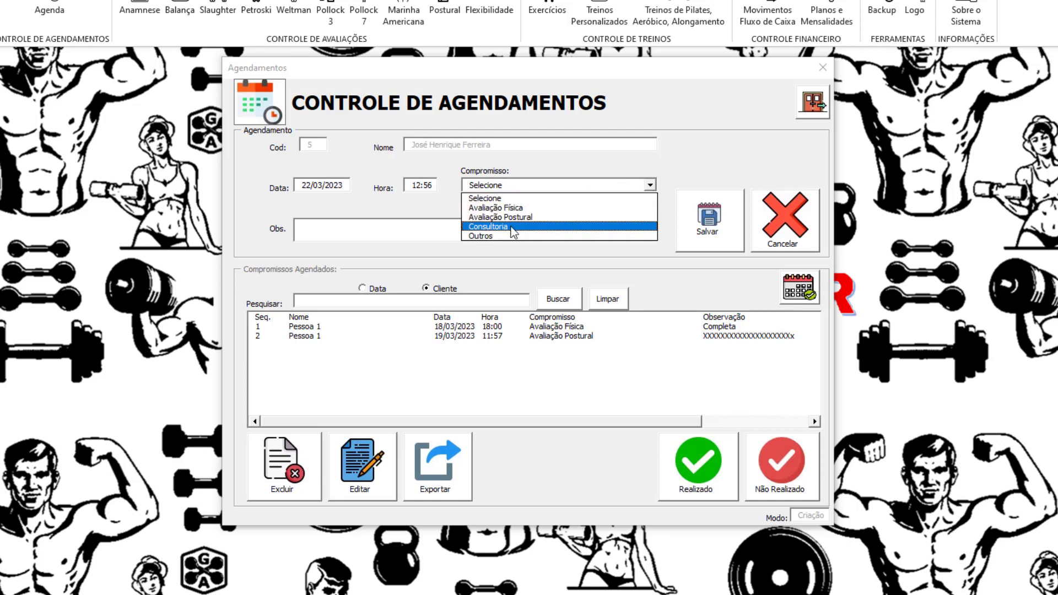
double_click(513, 187)
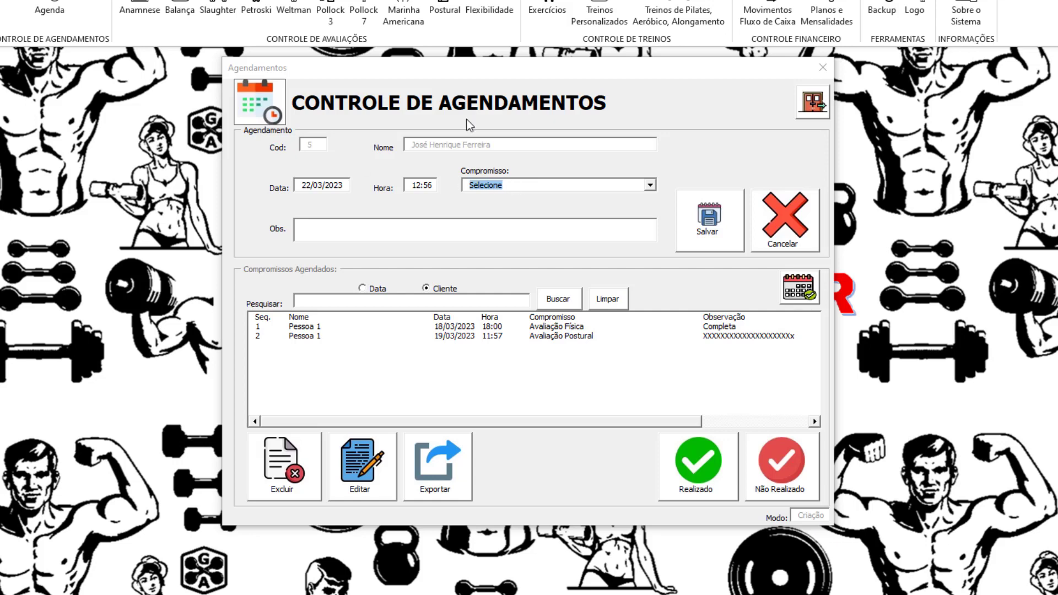
text(ASDF)
key(Tab)
click(651, 185)
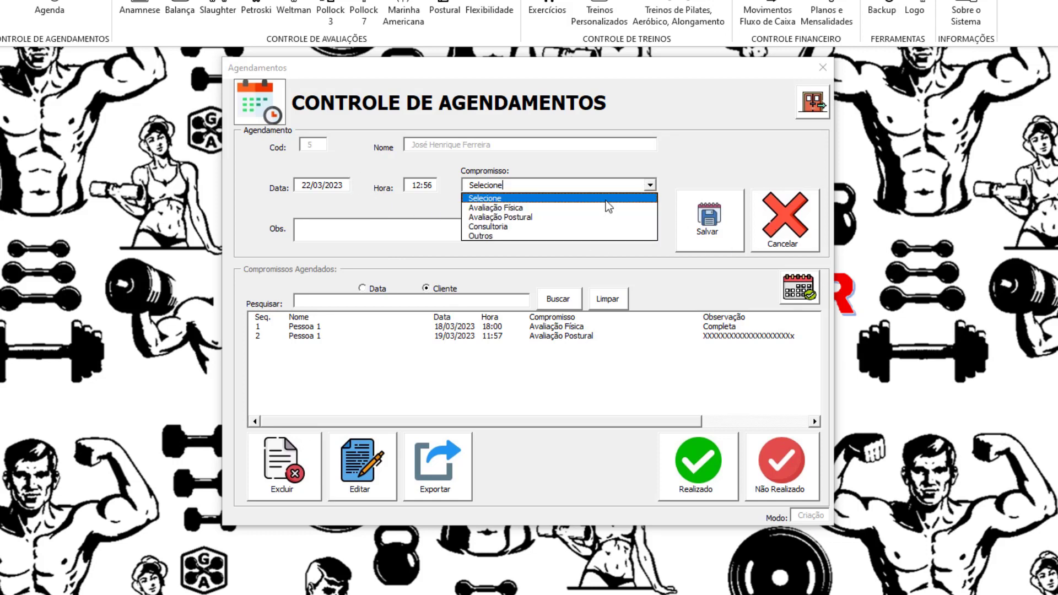
click(558, 207)
Step: Add the note 'Avaliação física postural', set the time to 15:00, and save
click(381, 226)
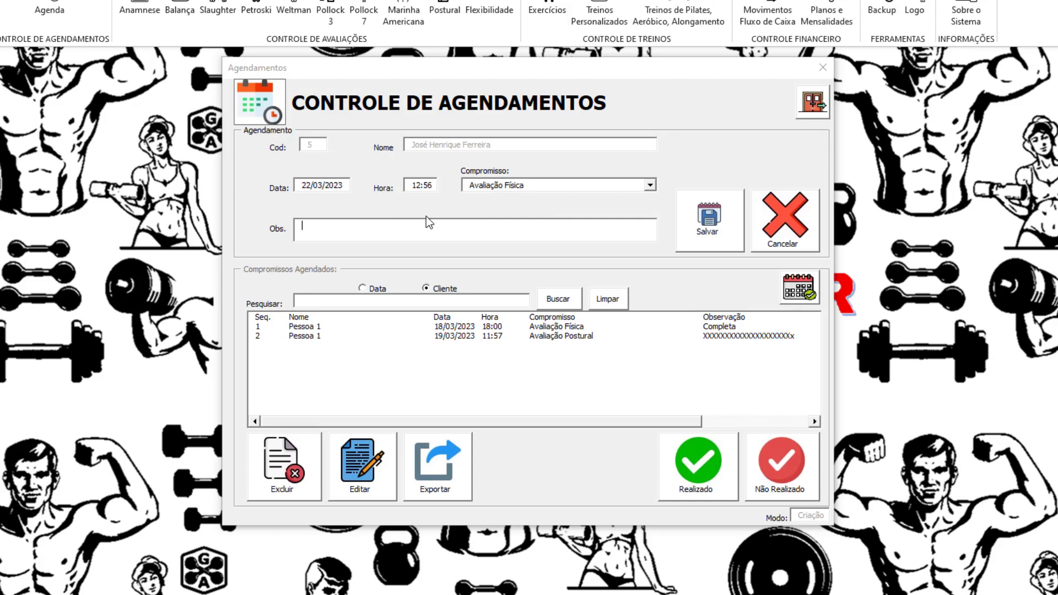
text(a)
key(BackSpace)
text(Avaliaç)
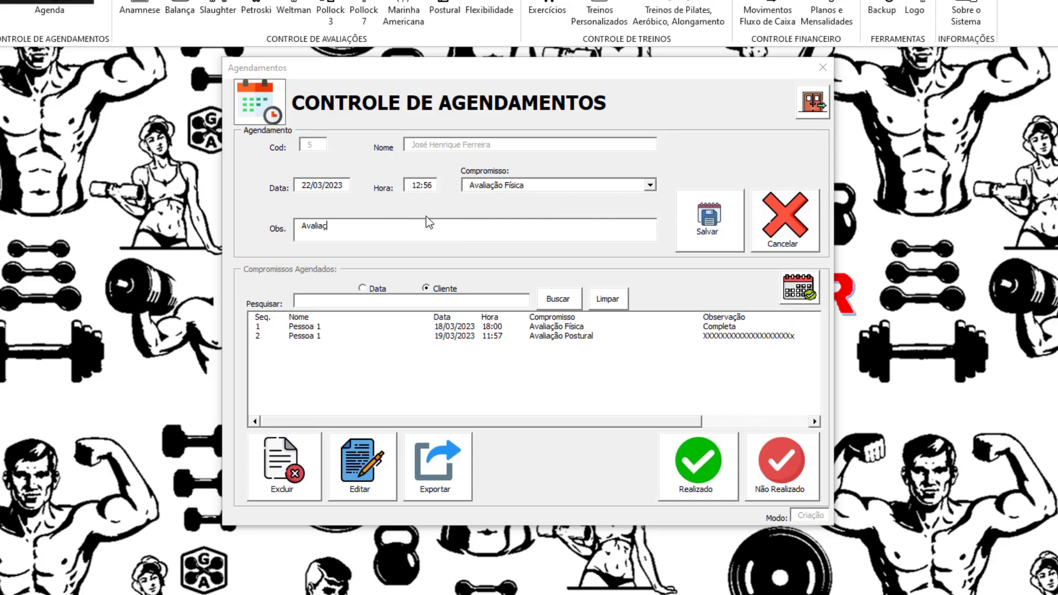
text(ão física postu)
text(ral)
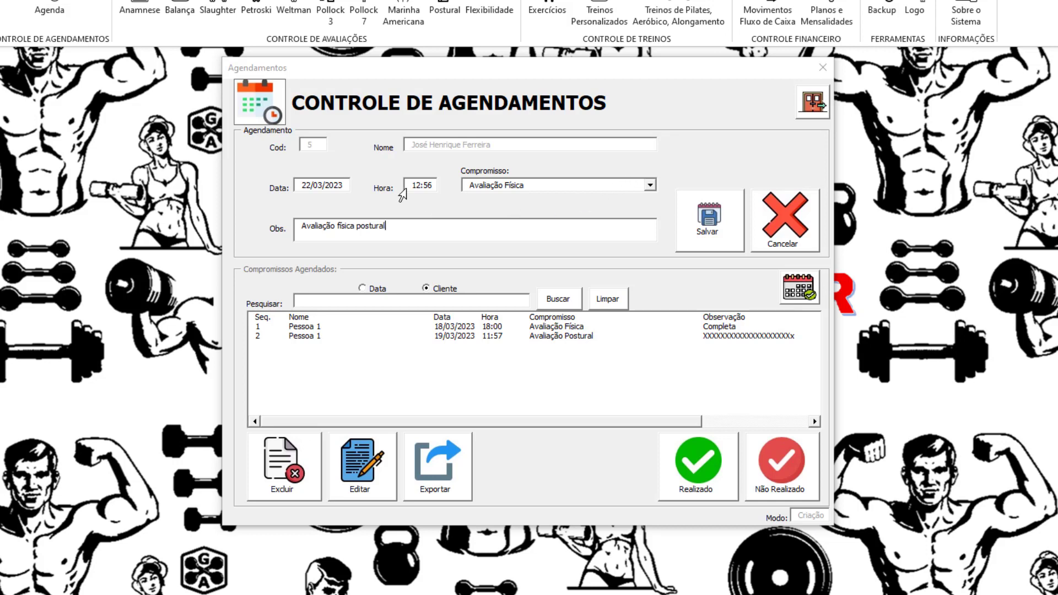
double_click(409, 186)
text(15:00)
click(700, 225)
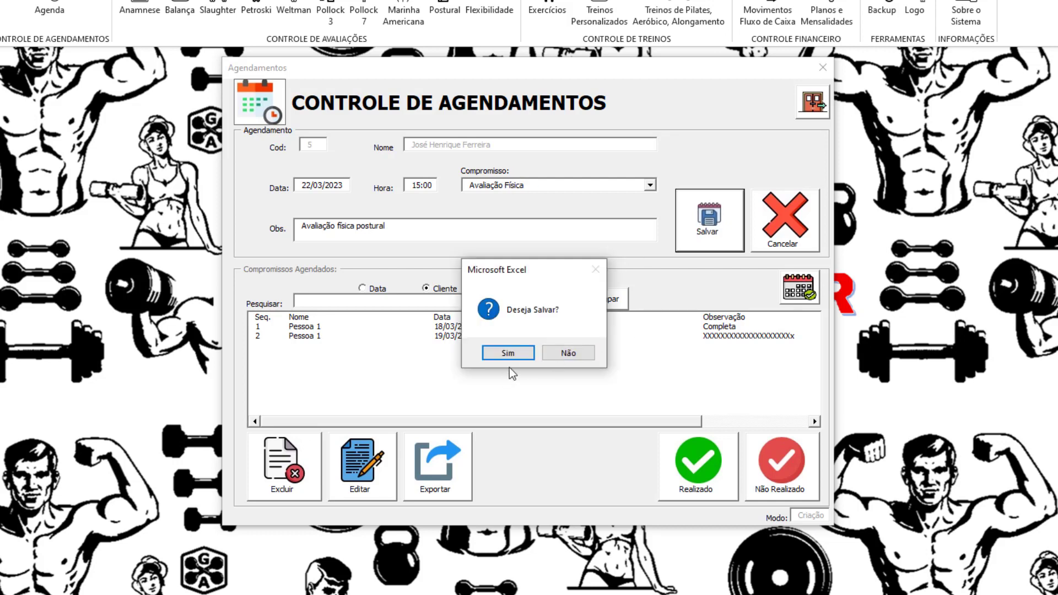
click(507, 353)
Step: Mark the newly booked appointment as done and dismiss the confirmation messages
click(557, 352)
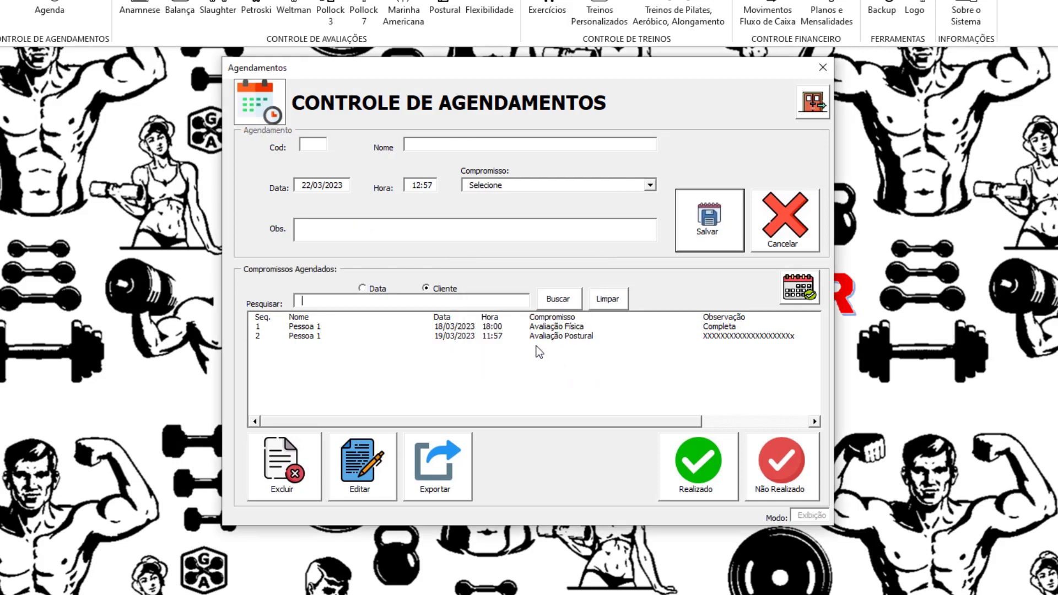
click(395, 346)
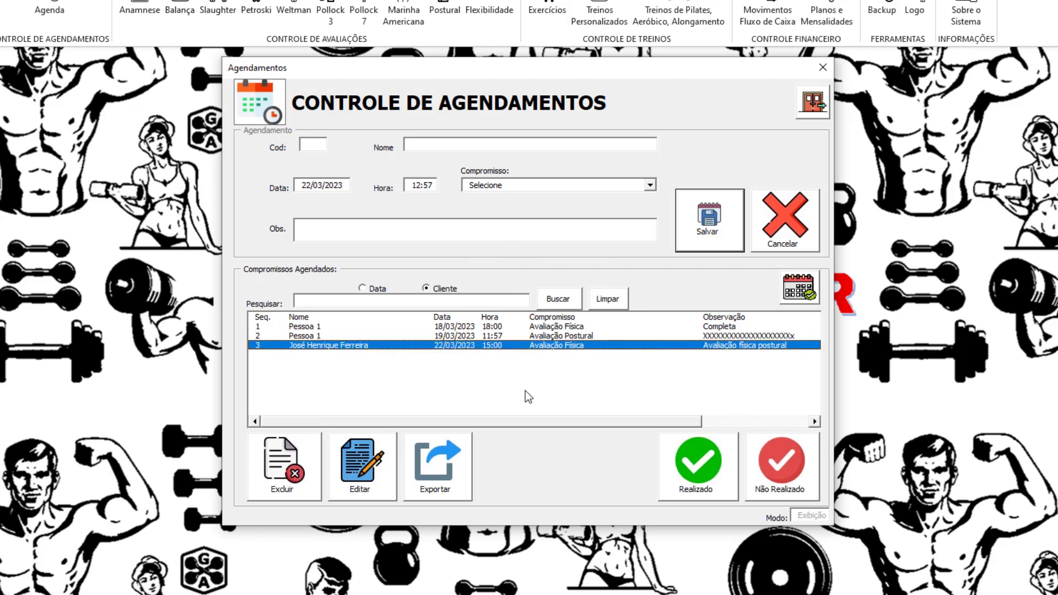
click(696, 460)
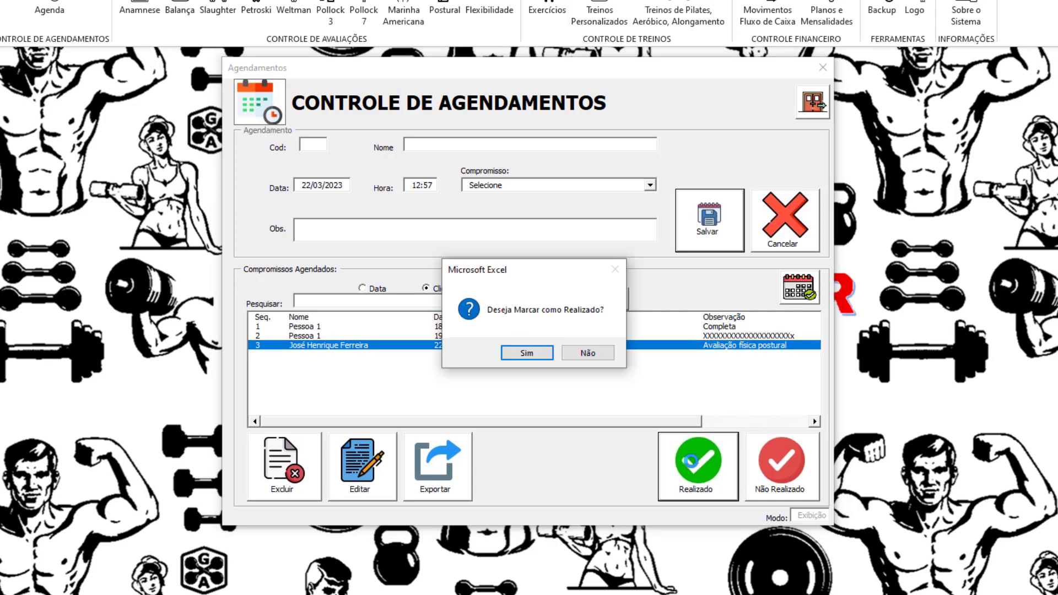
click(529, 351)
click(540, 346)
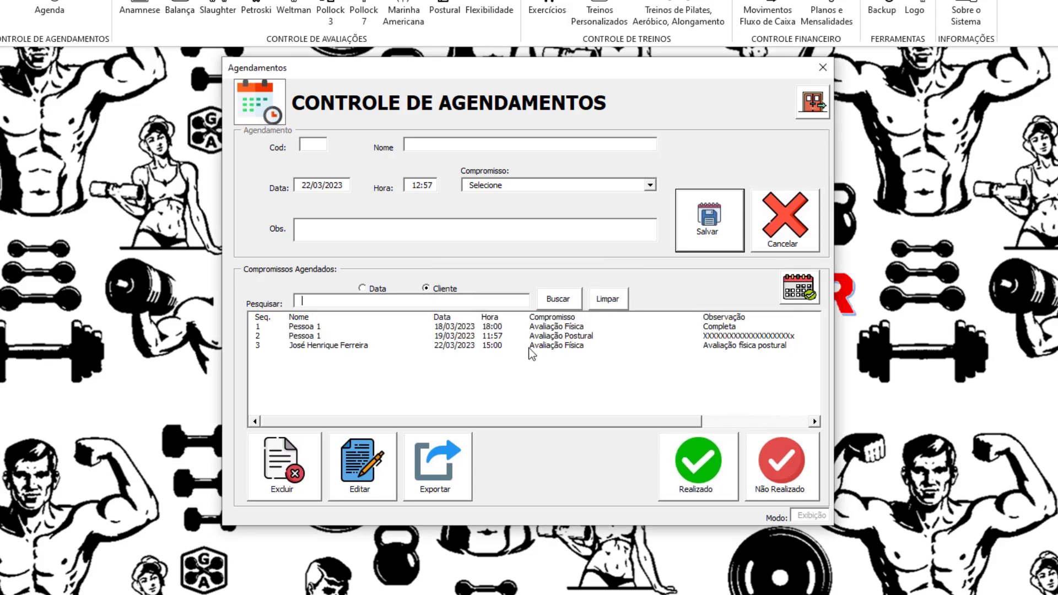
Step: Load the third scheduled appointment for editing, then close the scheduling form
click(528, 346)
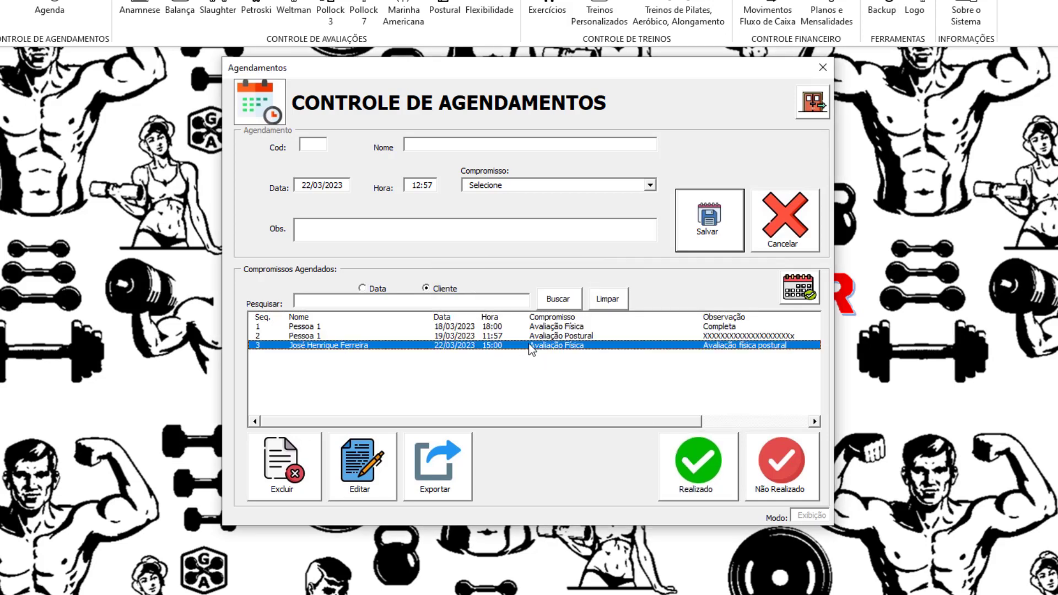
click(386, 467)
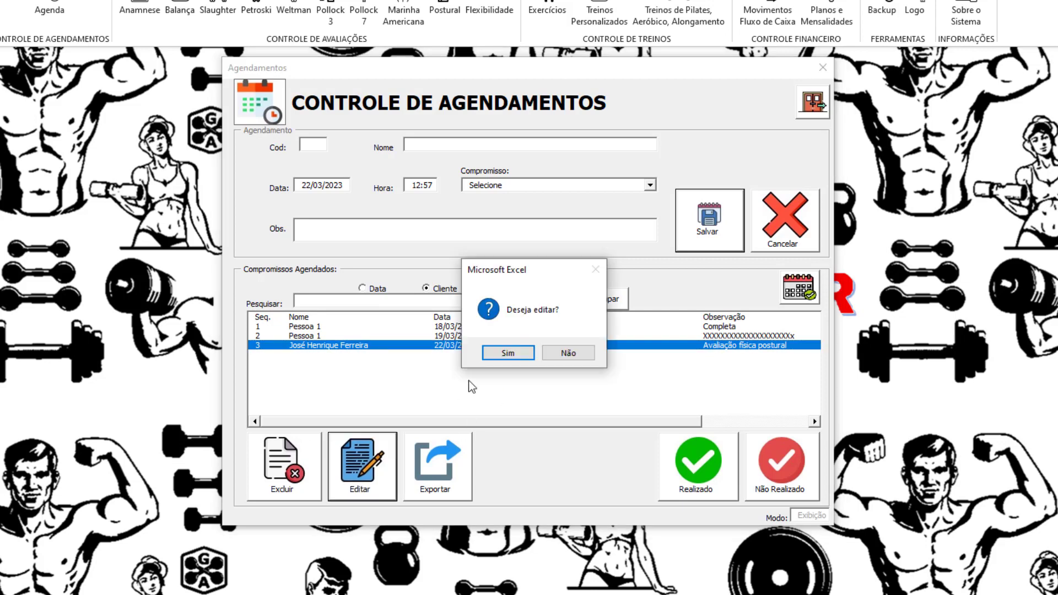
click(496, 359)
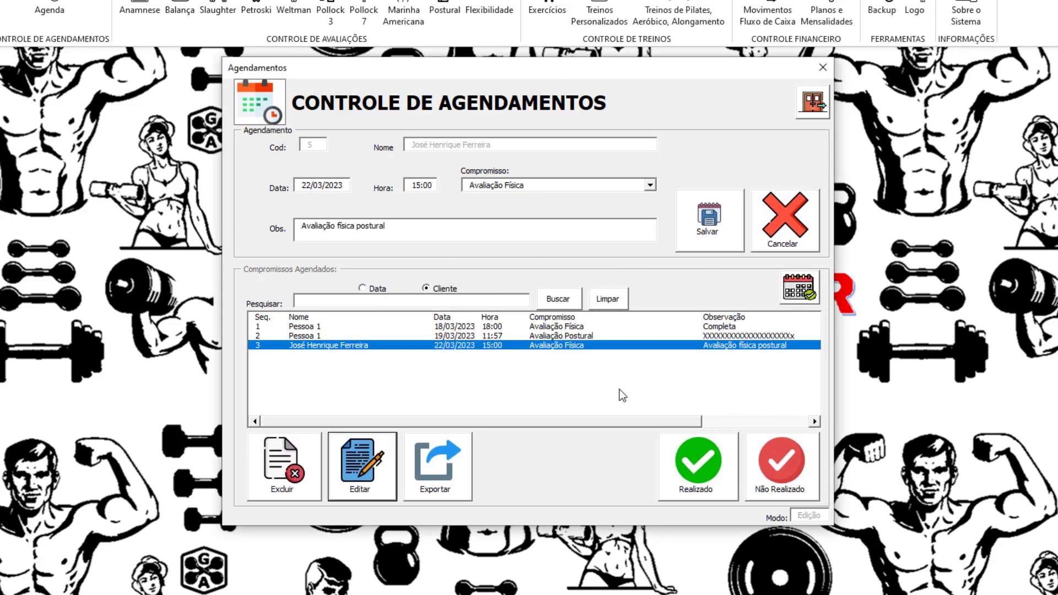
click(815, 105)
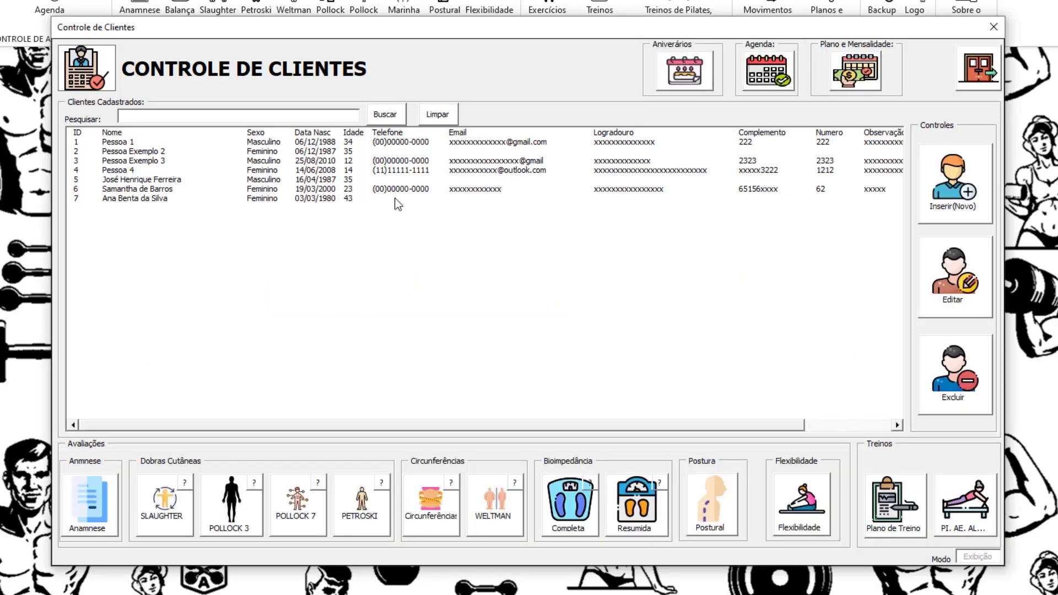
Step: Start a new plan for client 5, initially typed Mensal, with value 200
click(328, 181)
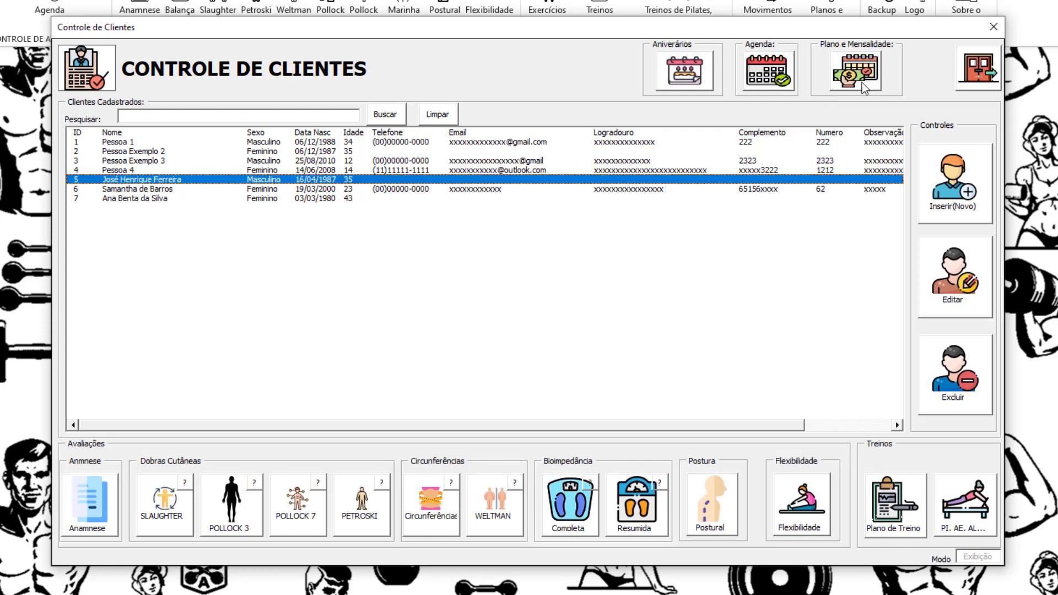
click(863, 83)
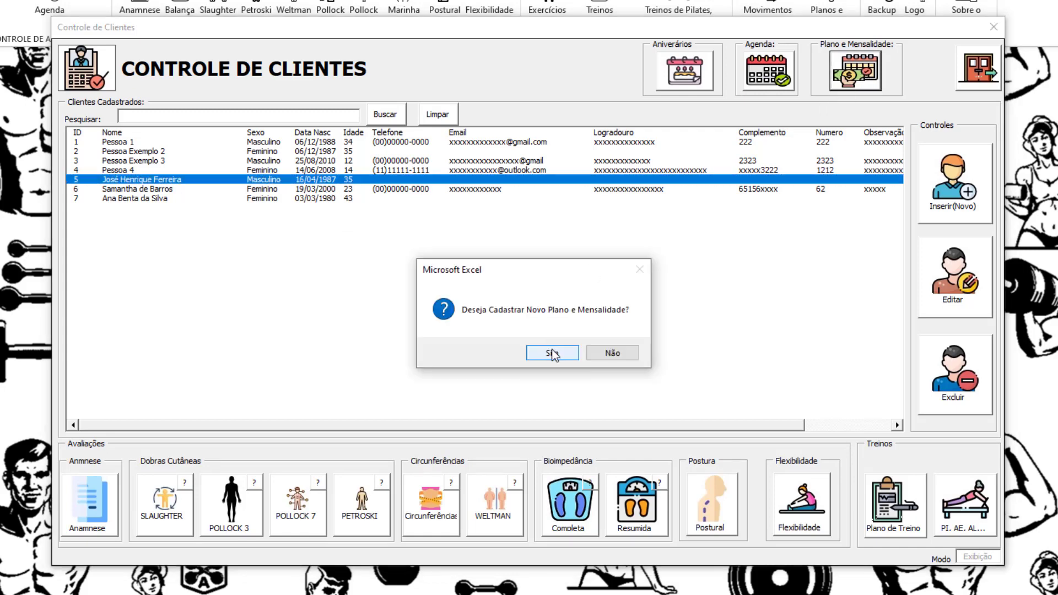
click(553, 352)
text(Plano Summer)
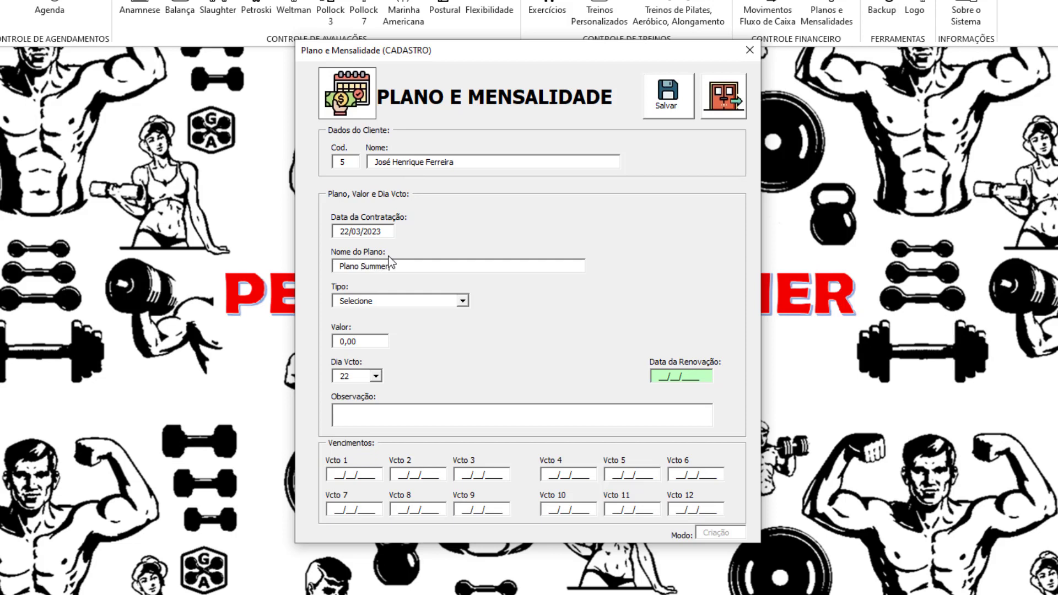
key(Tab)
click(464, 304)
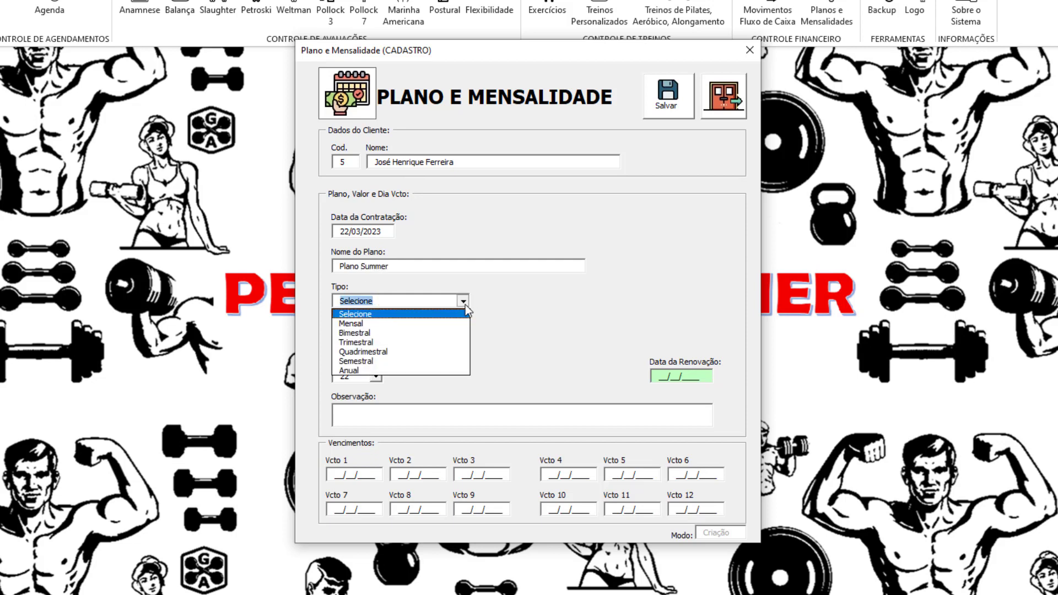
click(401, 326)
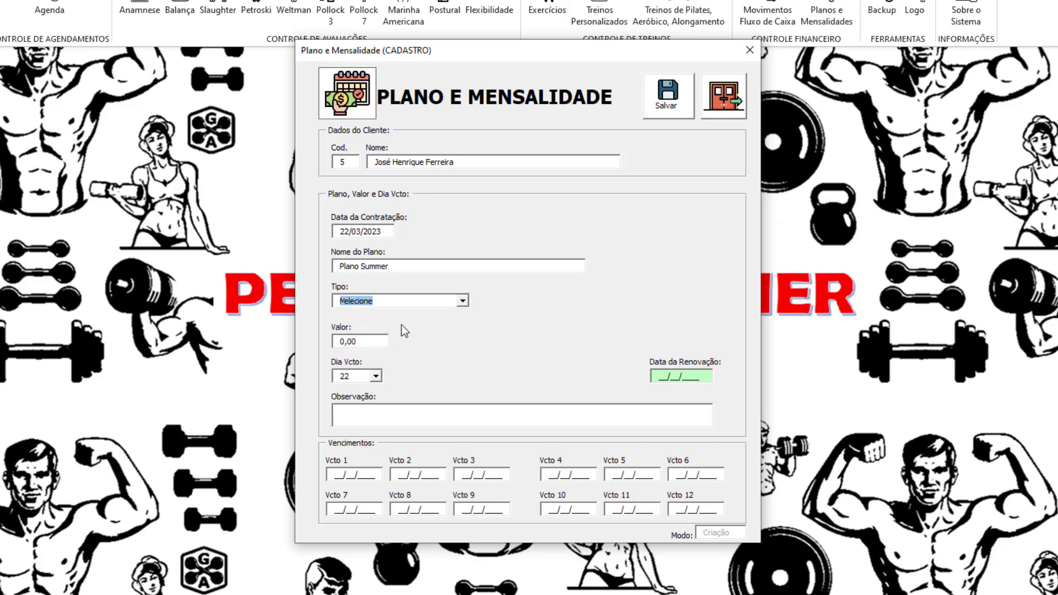
key(Tab)
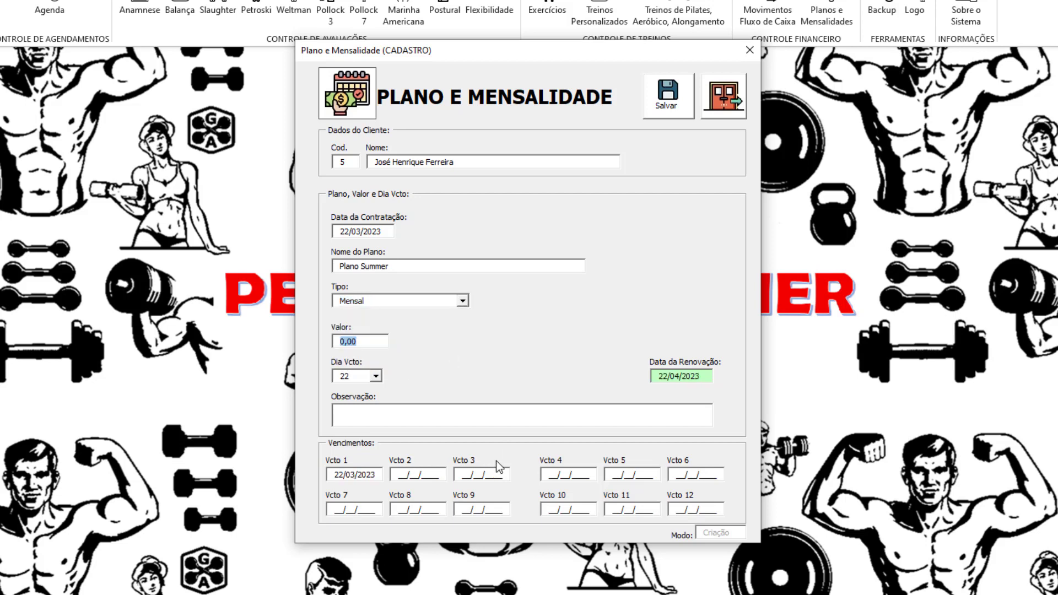
text(20)
text(0)
key(Tab)
Step: Try due days 24 and then 21 in the due-day list
click(376, 377)
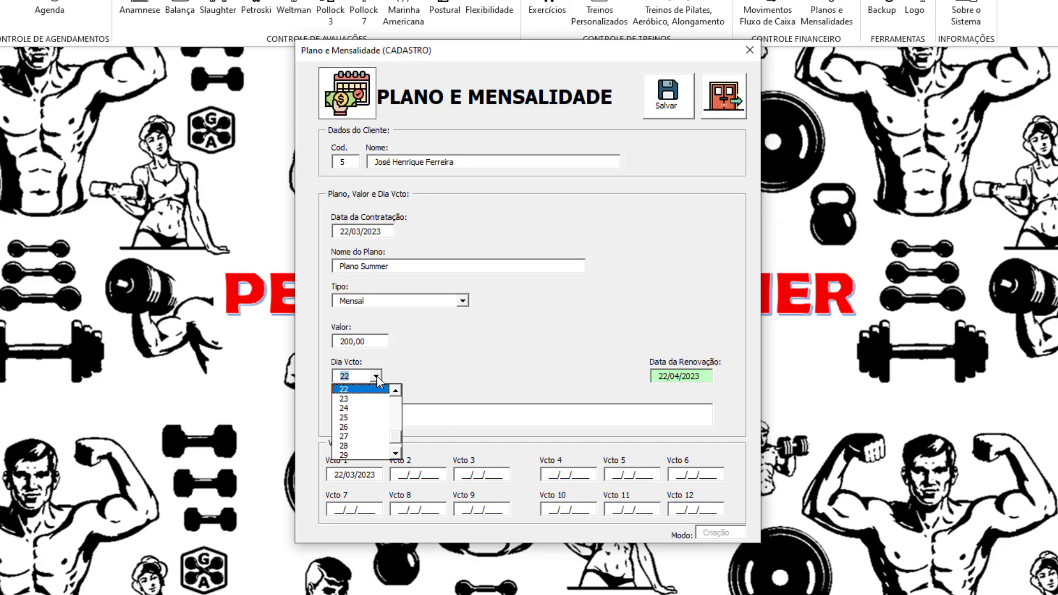
click(356, 409)
click(375, 376)
click(396, 390)
click(396, 390)
click(396, 390)
click(386, 390)
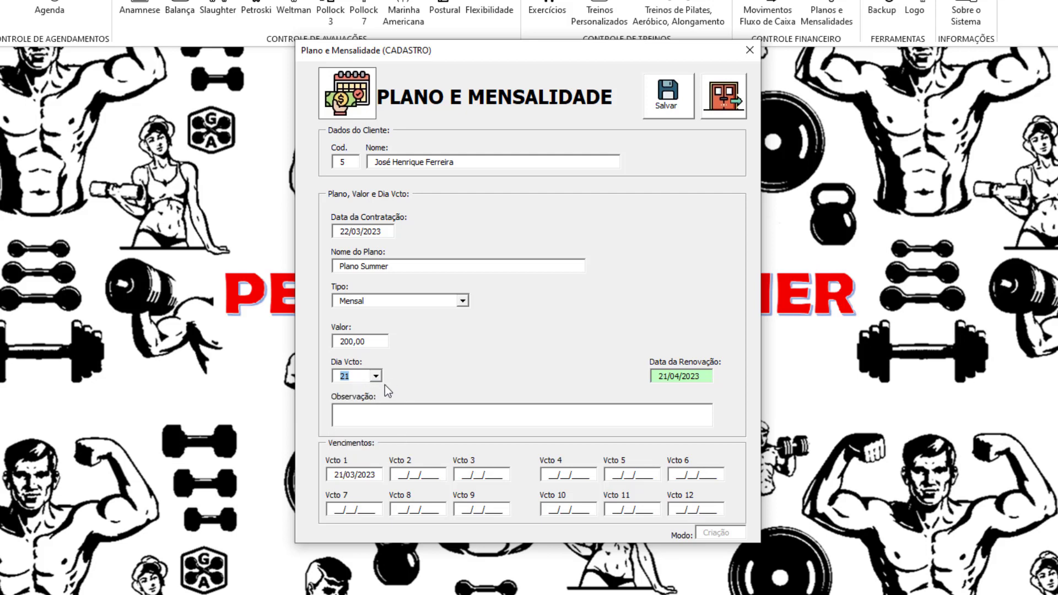
click(376, 377)
click(360, 389)
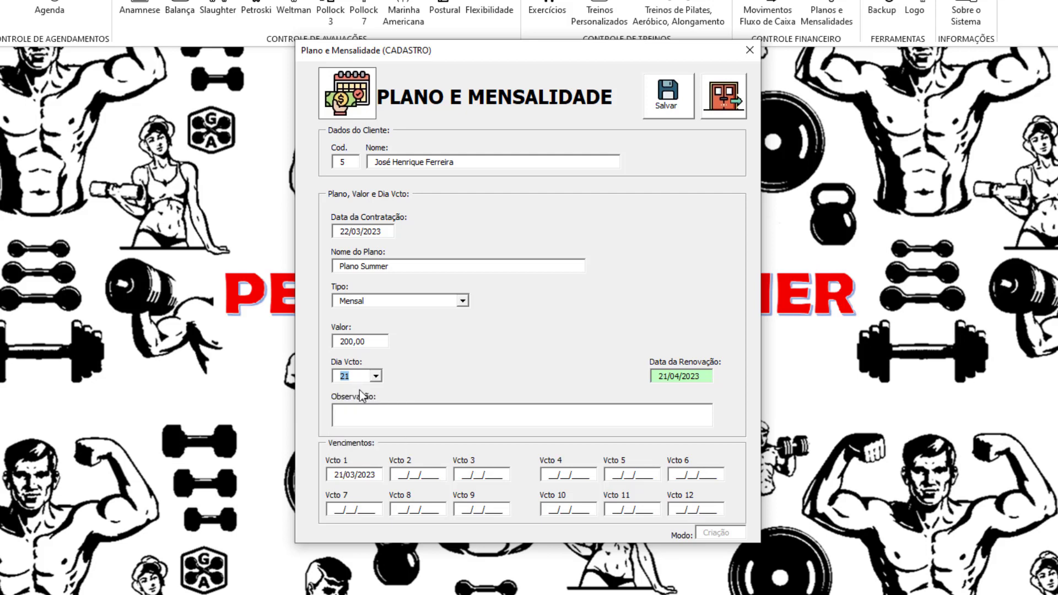
Step: Cycle the plan type through Bimestral, Trimestral, Quadrimestral and Semestral, settling on Anual
click(452, 303)
click(422, 332)
click(463, 302)
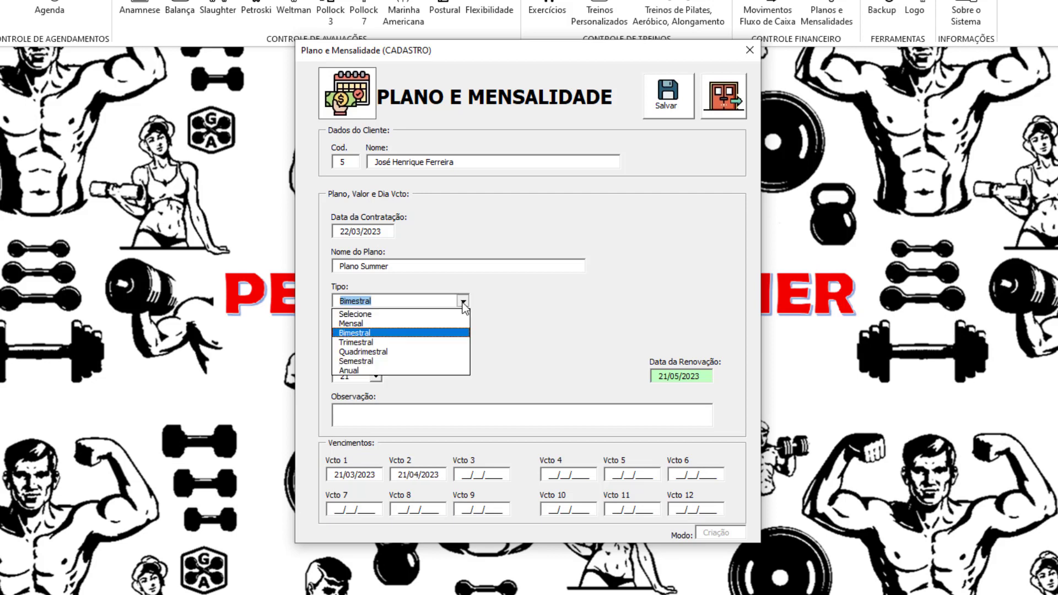
click(411, 343)
click(461, 303)
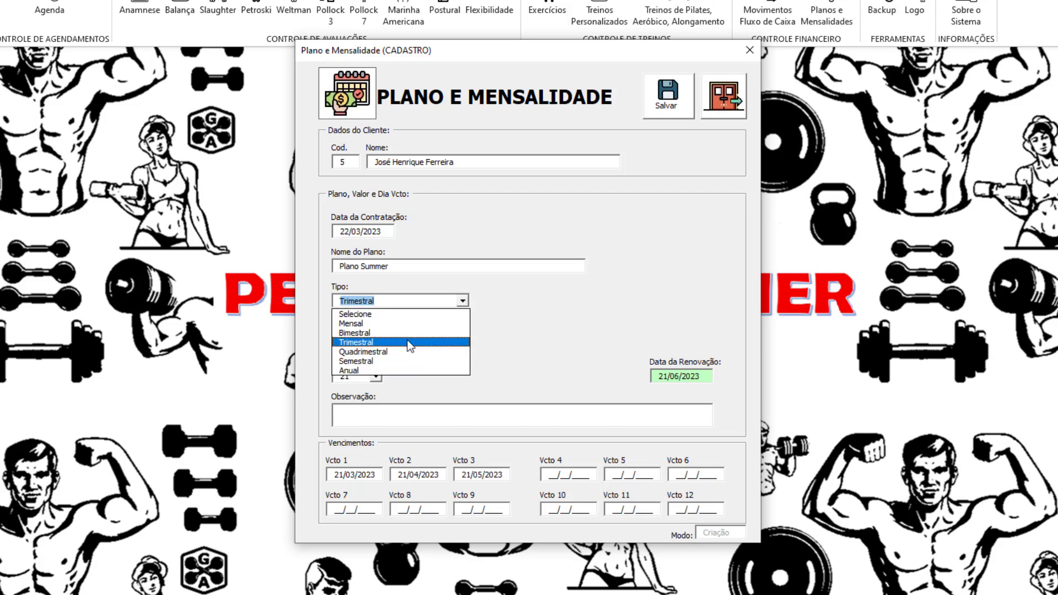
click(403, 351)
click(463, 301)
click(384, 359)
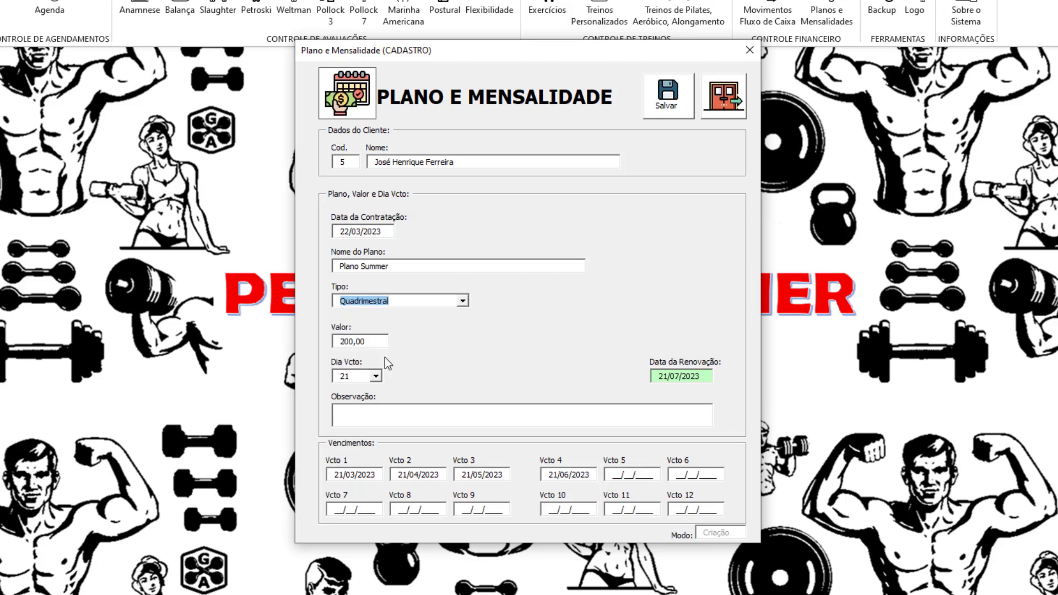
click(463, 301)
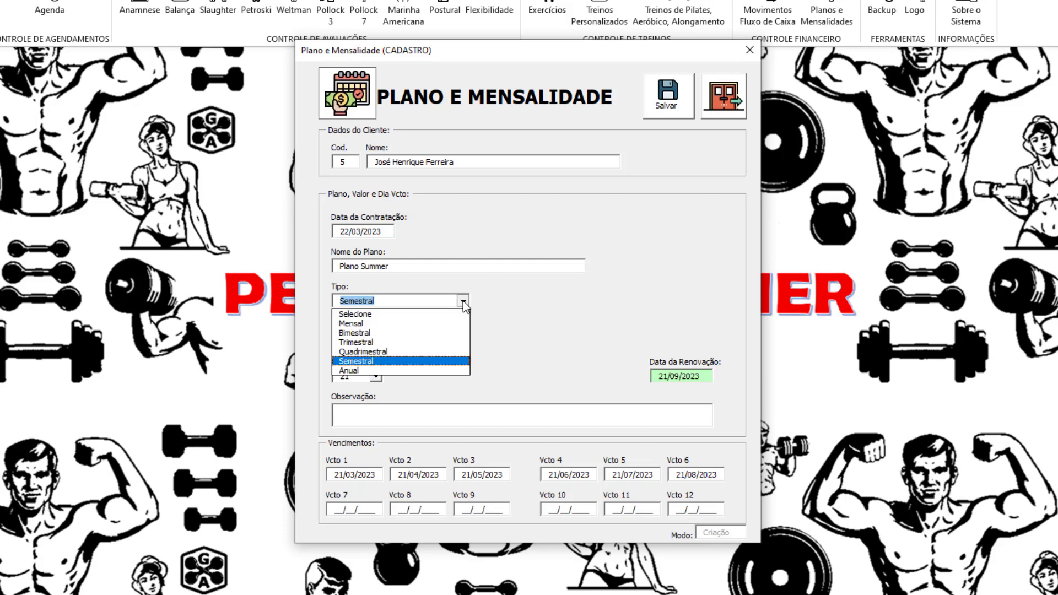
click(386, 368)
Step: Set the due day to 25, save the plan, and select it in the list
click(415, 475)
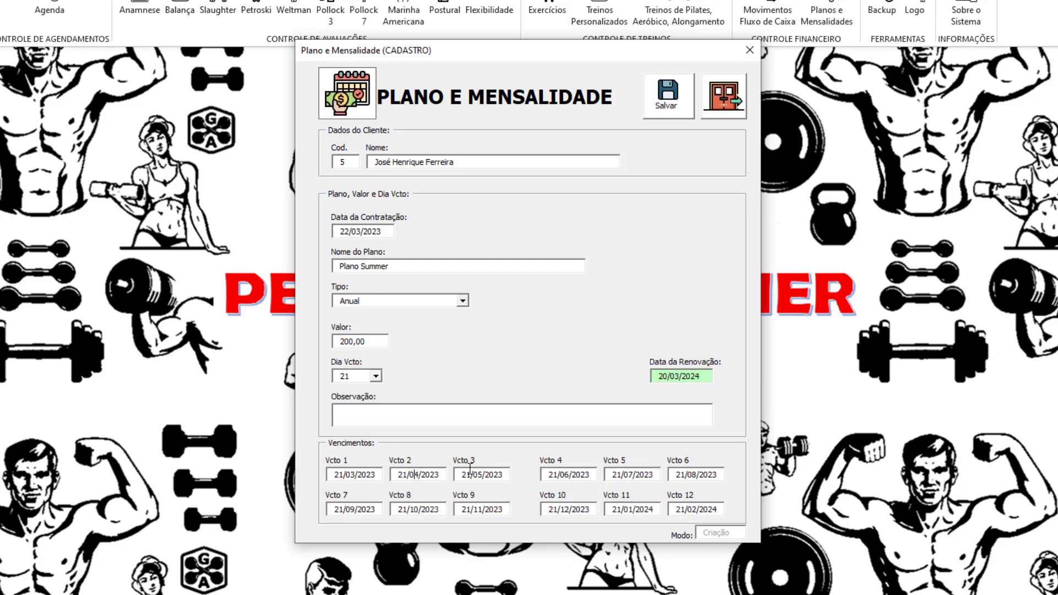
click(489, 474)
click(376, 377)
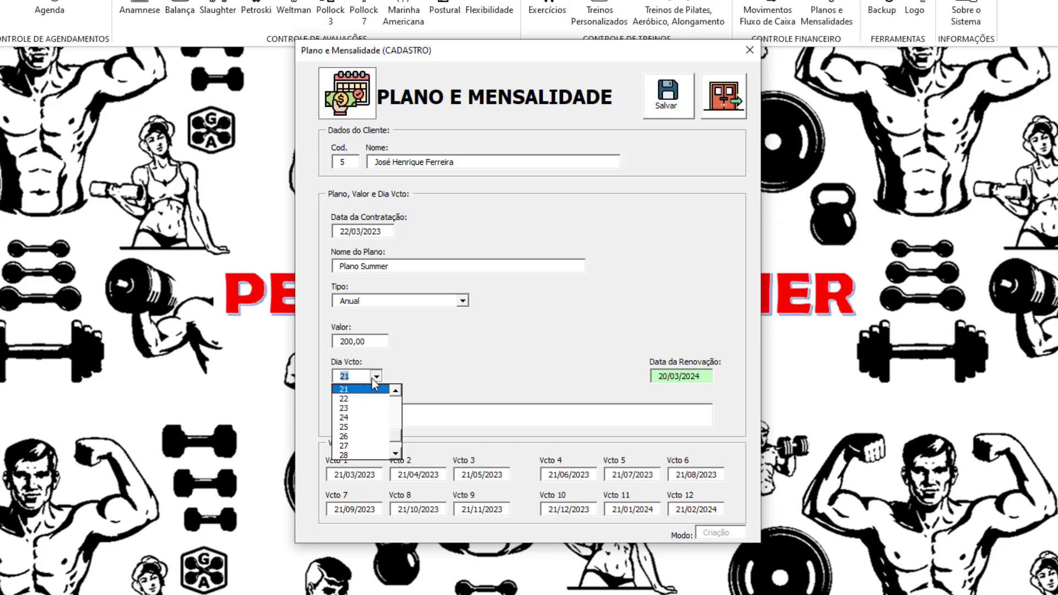
click(342, 418)
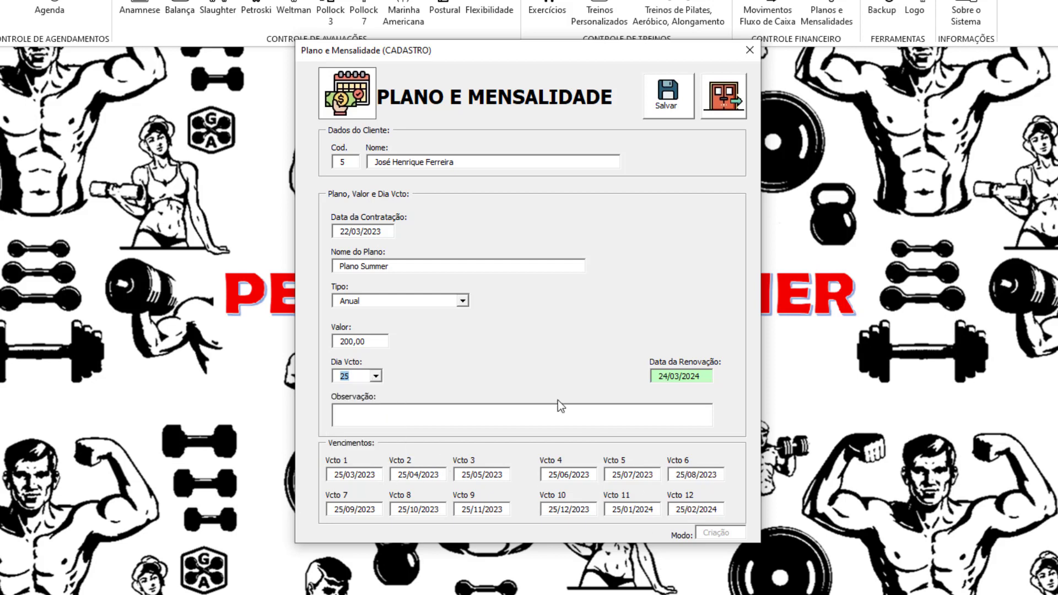
click(667, 97)
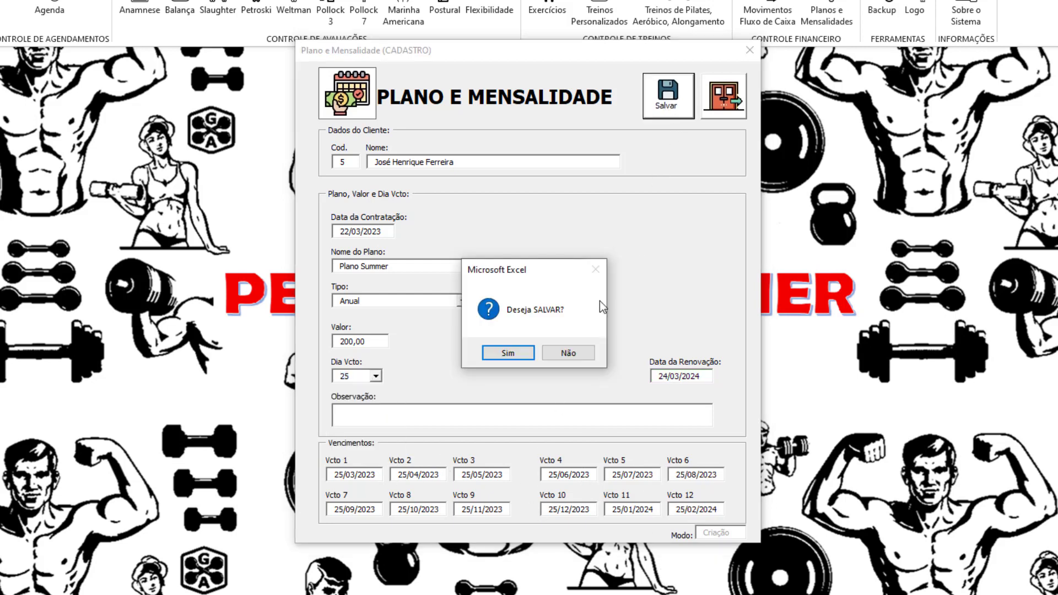
click(586, 350)
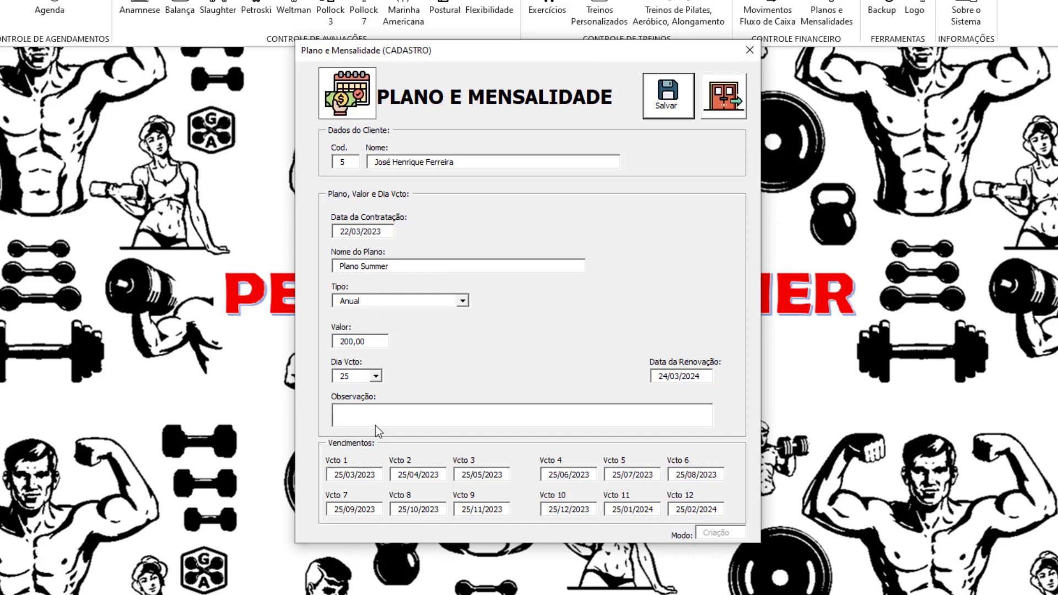
click(542, 346)
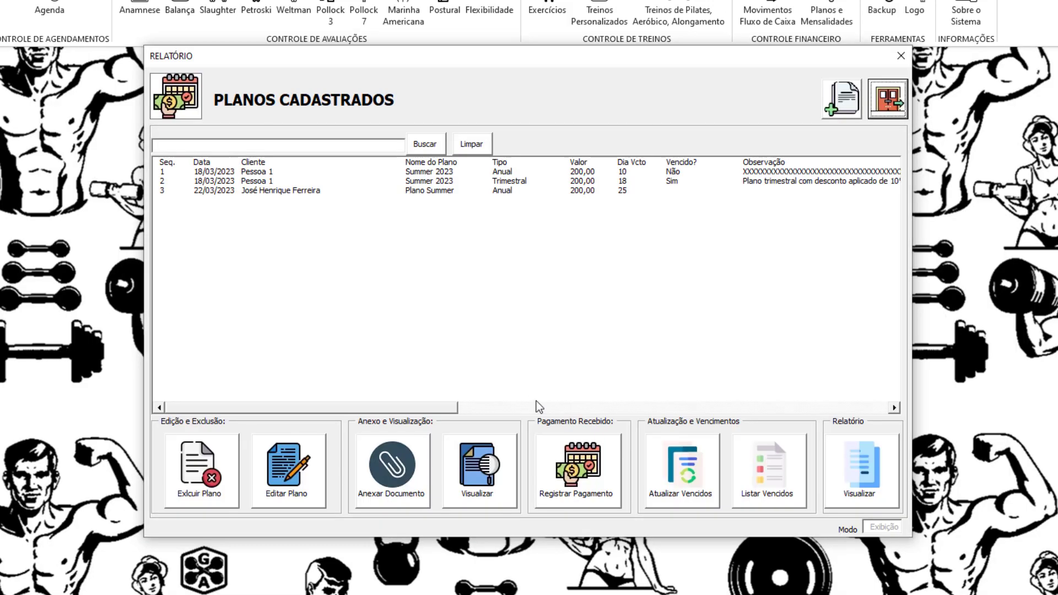
click(281, 190)
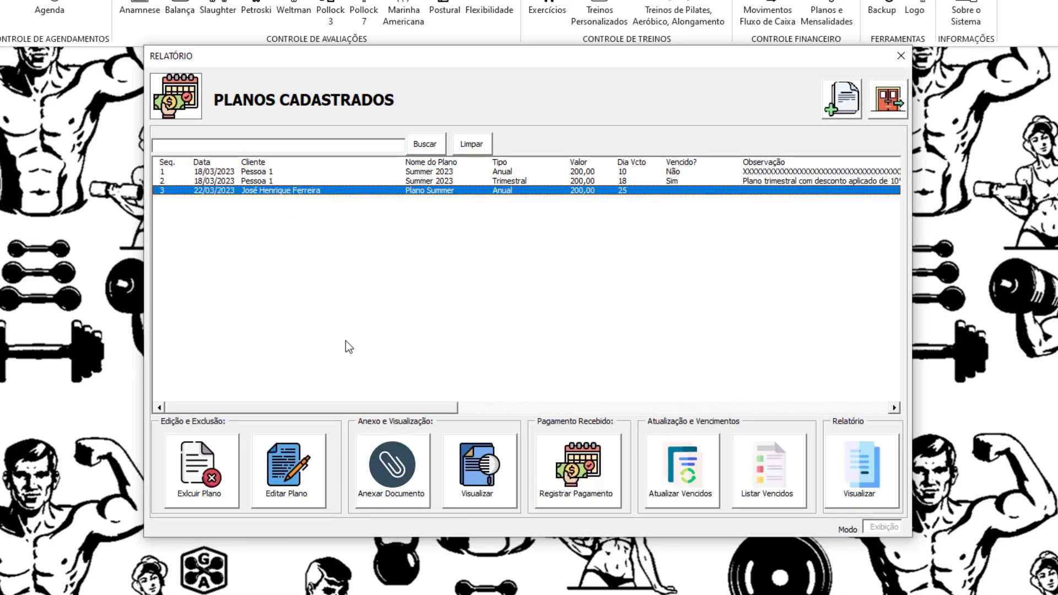
click(261, 175)
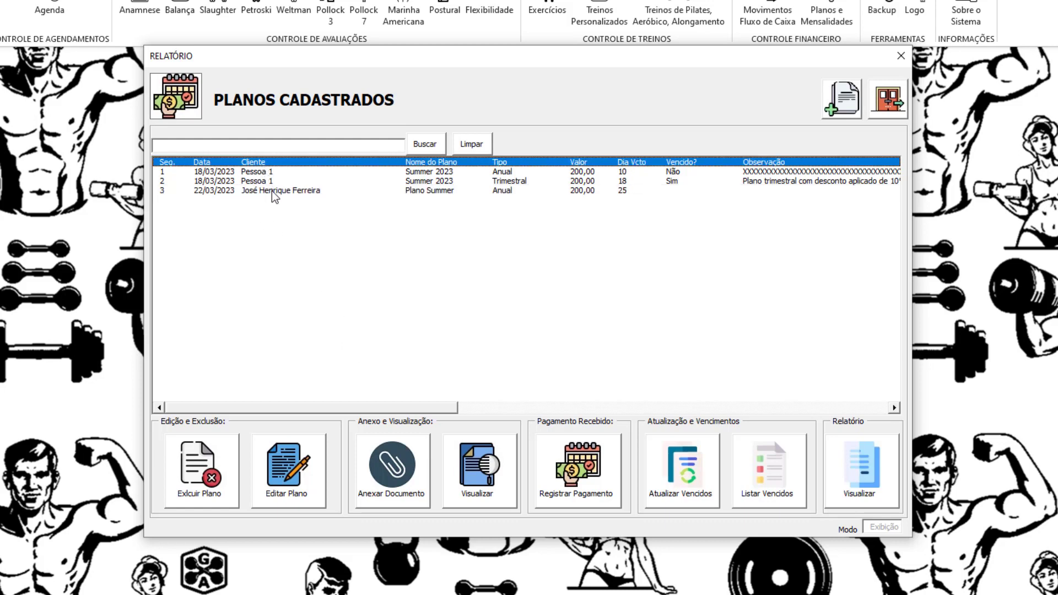
click(269, 191)
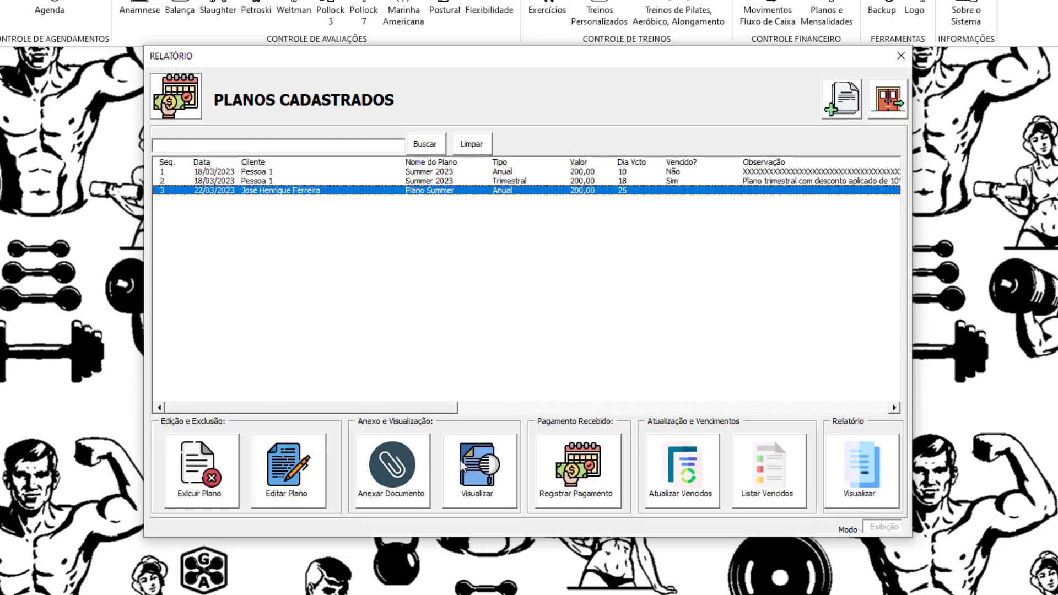
click(288, 469)
click(510, 353)
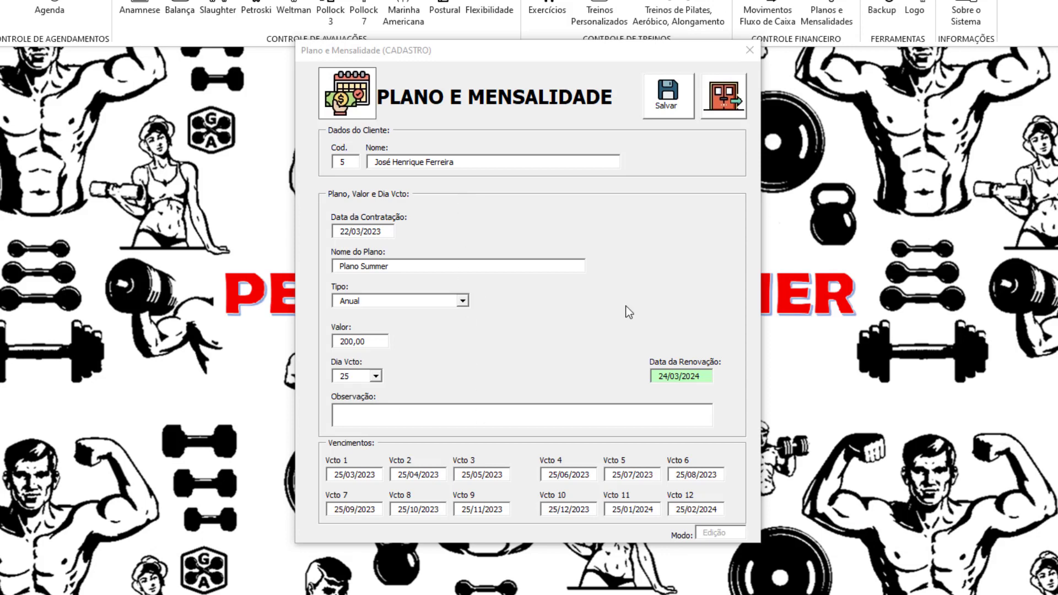
click(740, 105)
click(558, 353)
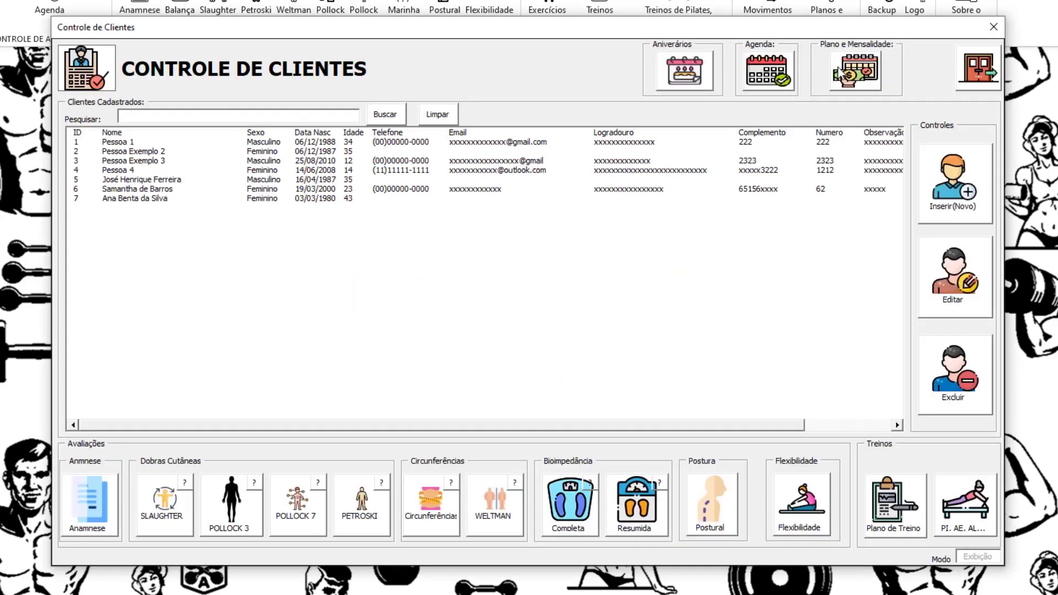
click(841, 71)
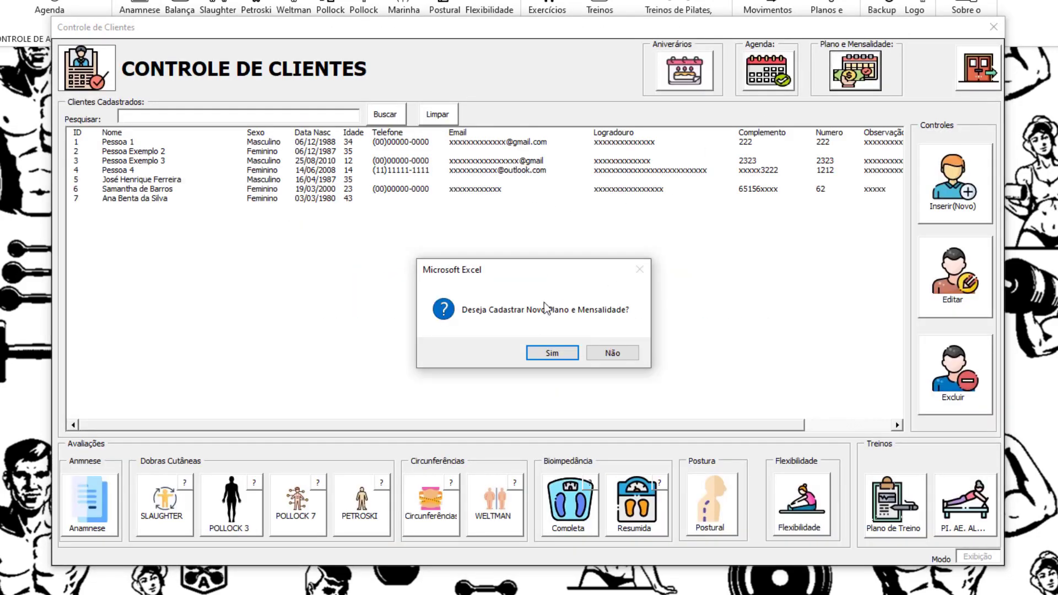
click(553, 353)
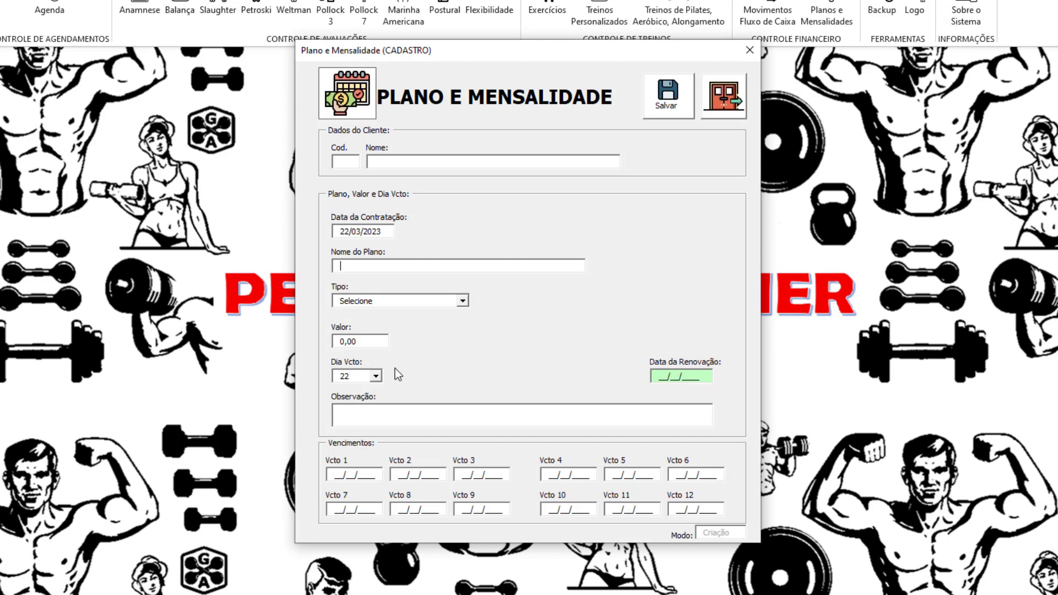
click(723, 98)
click(556, 353)
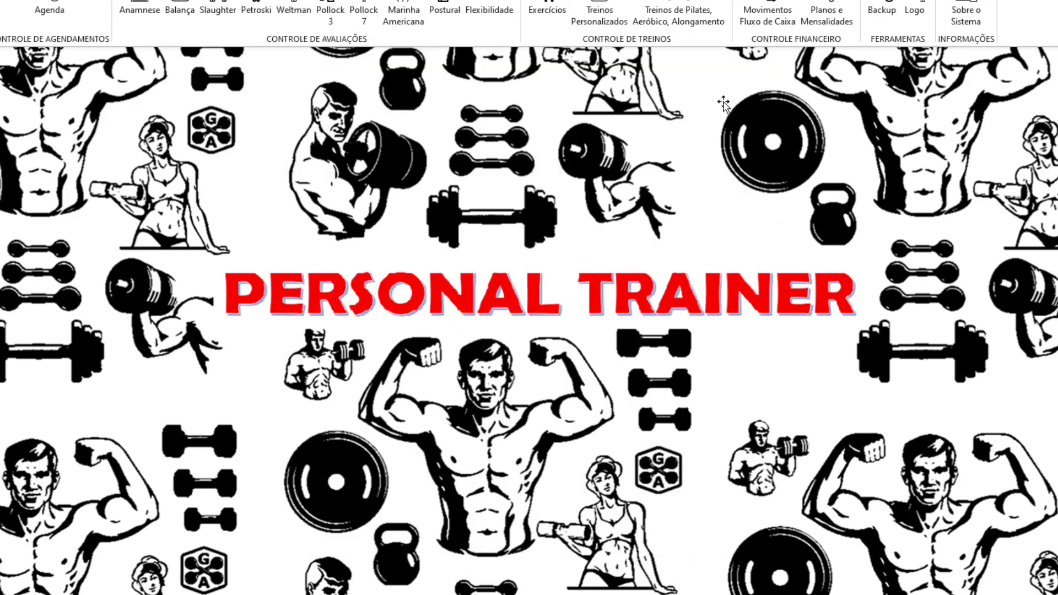
click(831, 5)
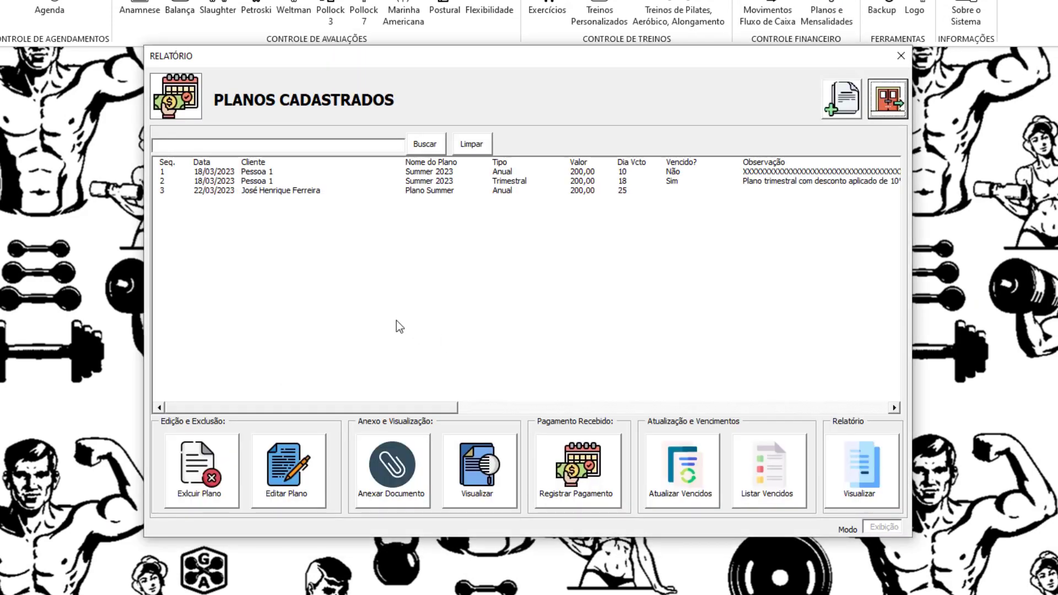
click(274, 190)
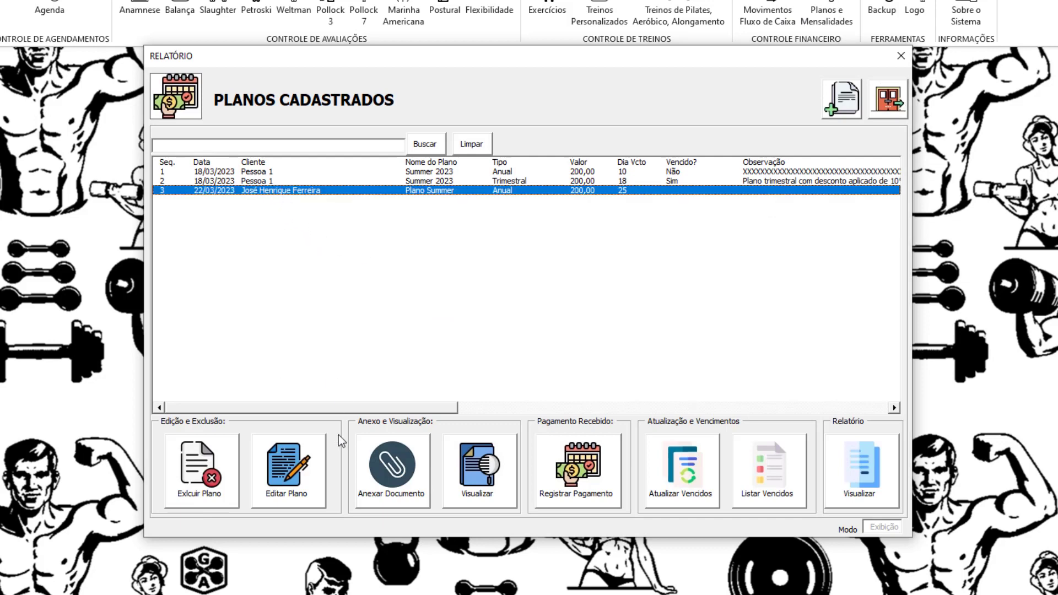
click(387, 484)
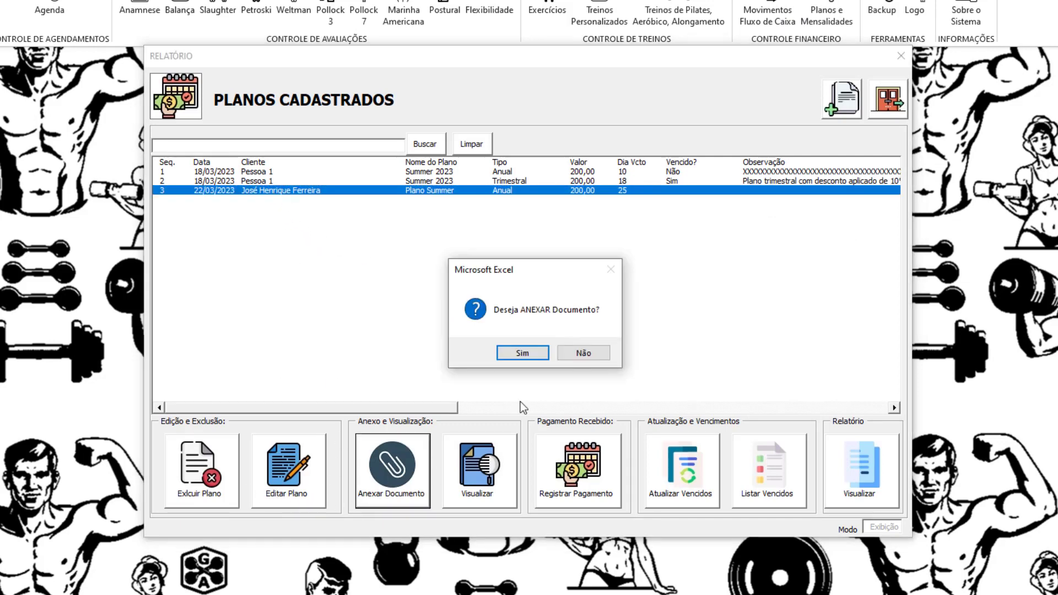
click(534, 356)
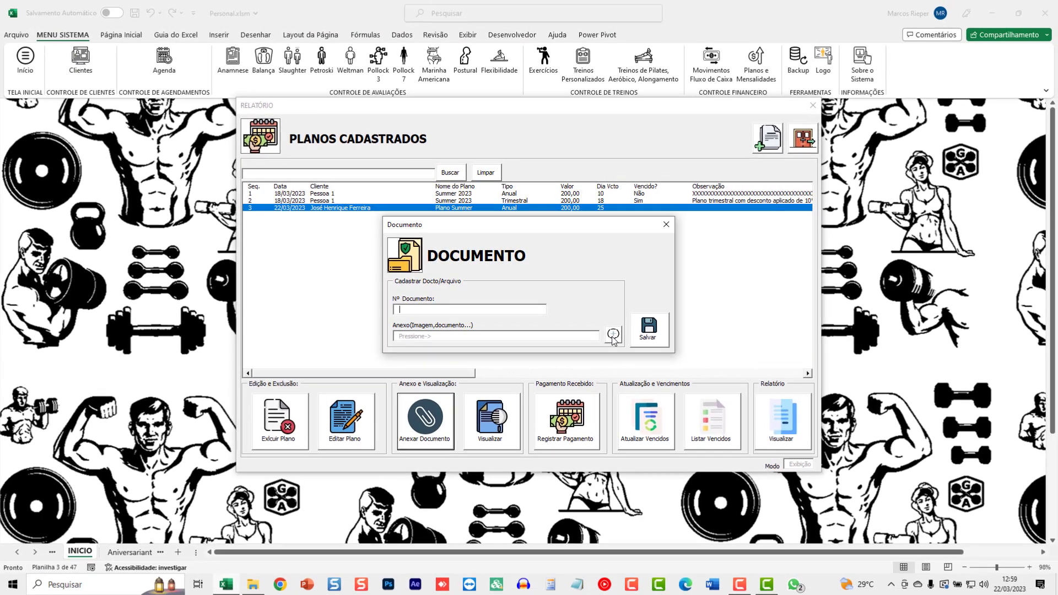
click(612, 336)
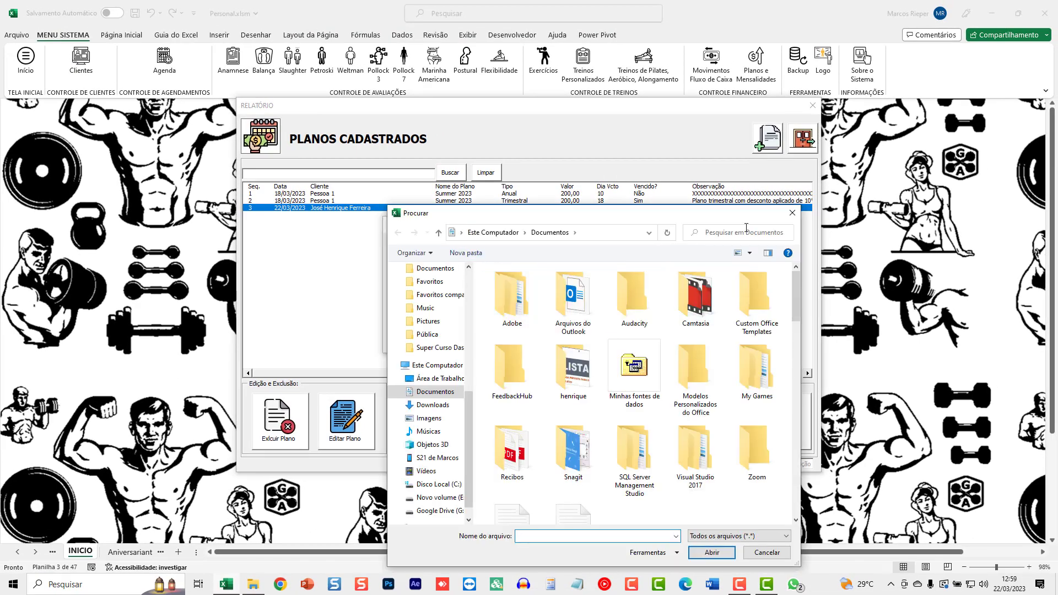
click(788, 215)
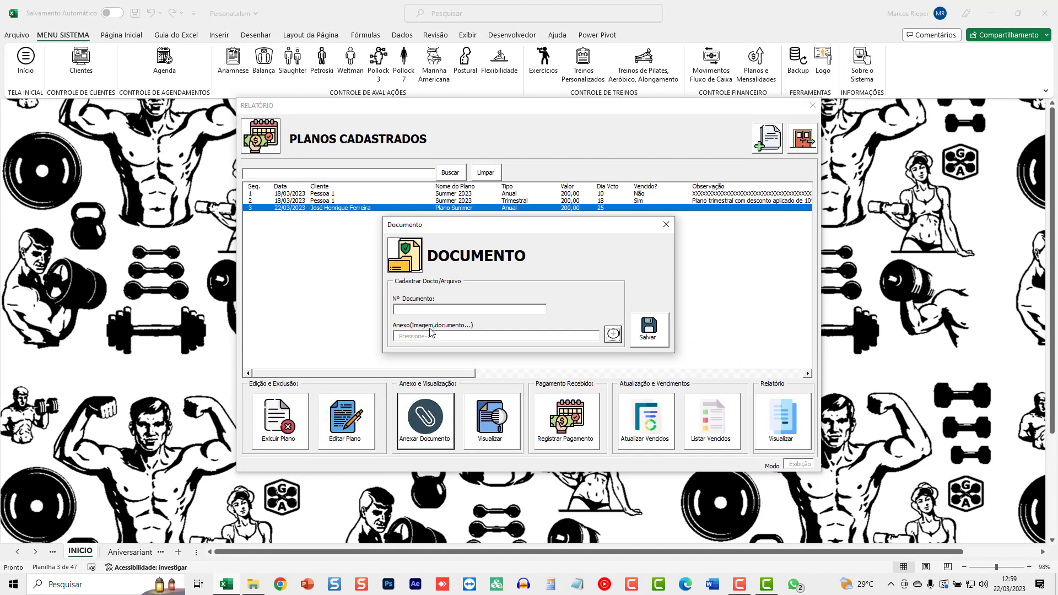
click(666, 226)
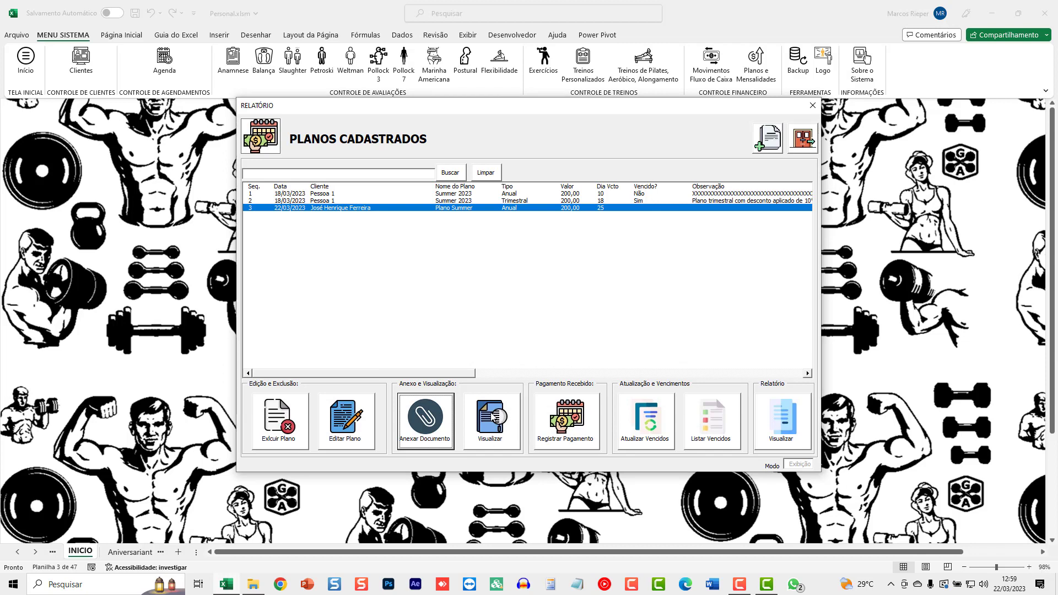
click(458, 202)
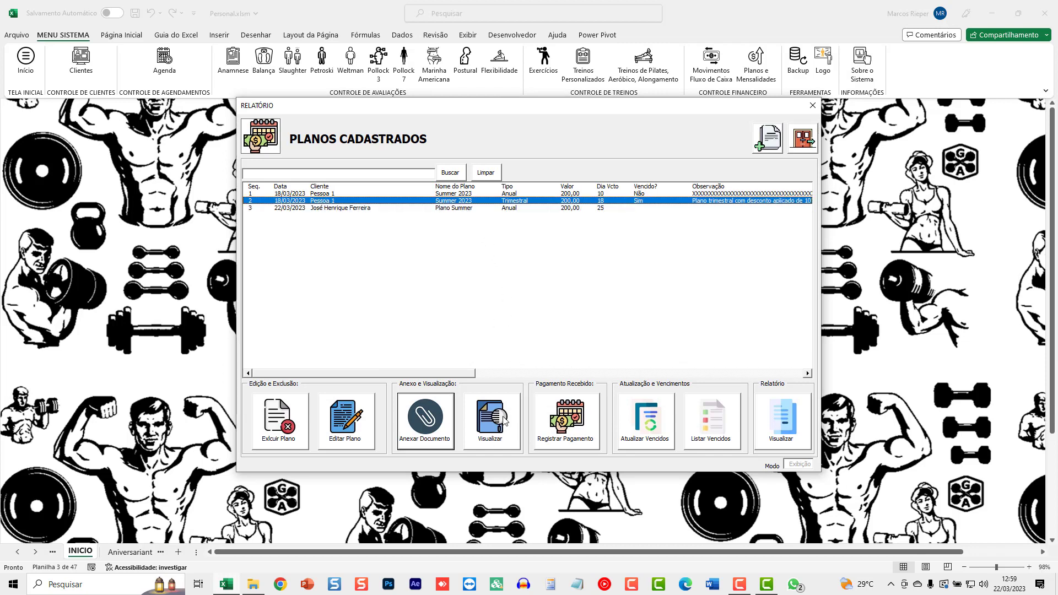
click(502, 421)
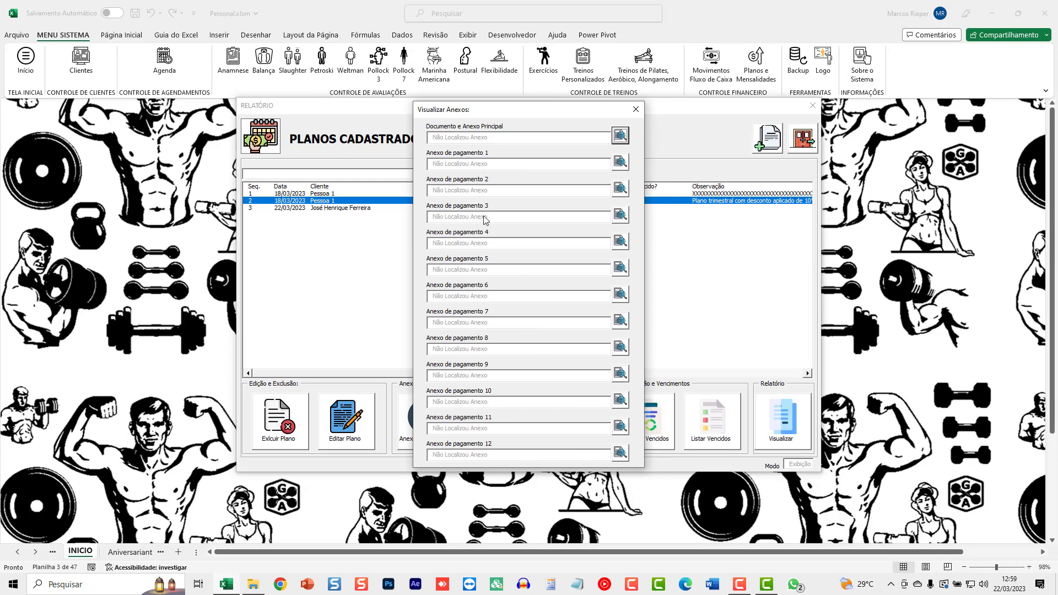
click(636, 109)
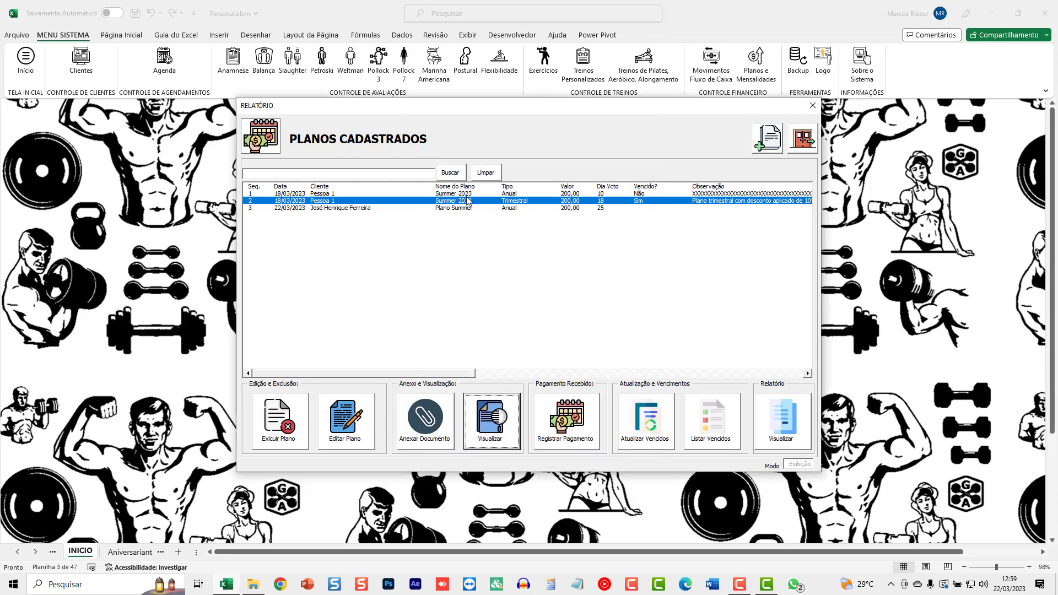
click(468, 193)
click(503, 418)
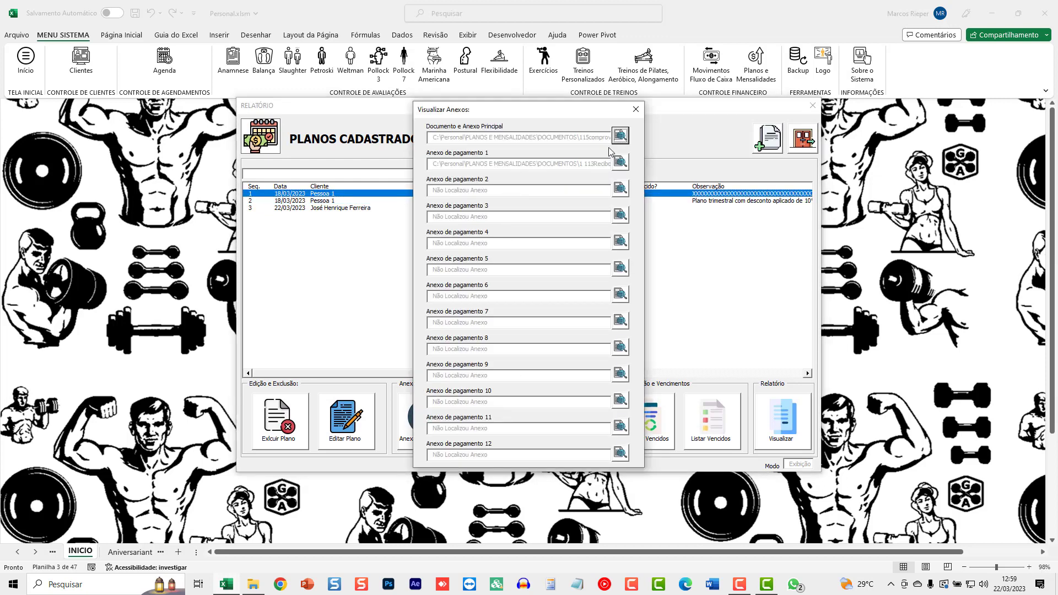
click(620, 135)
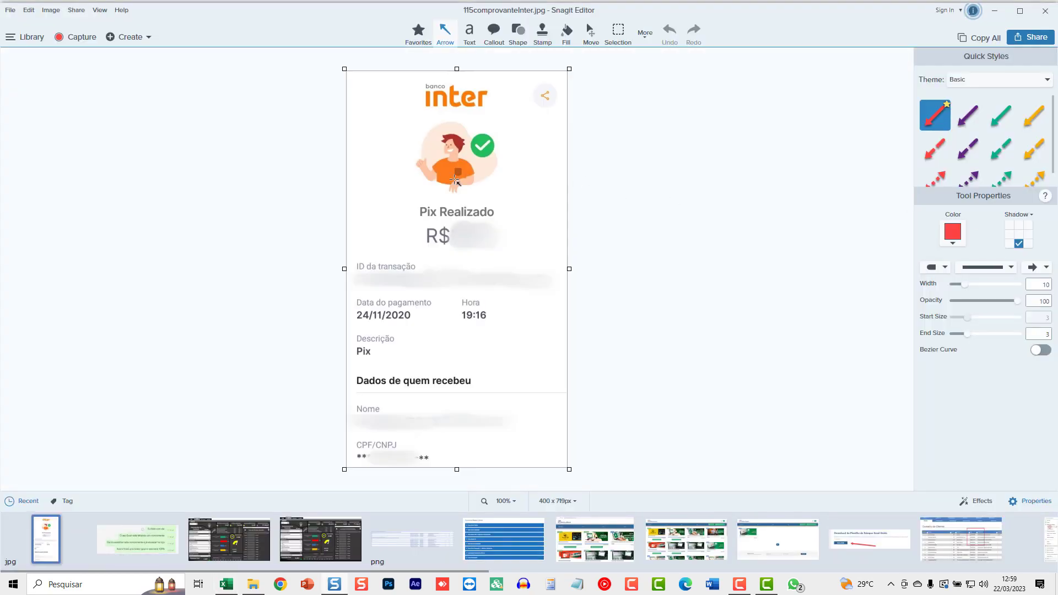
key(alt+Tab)
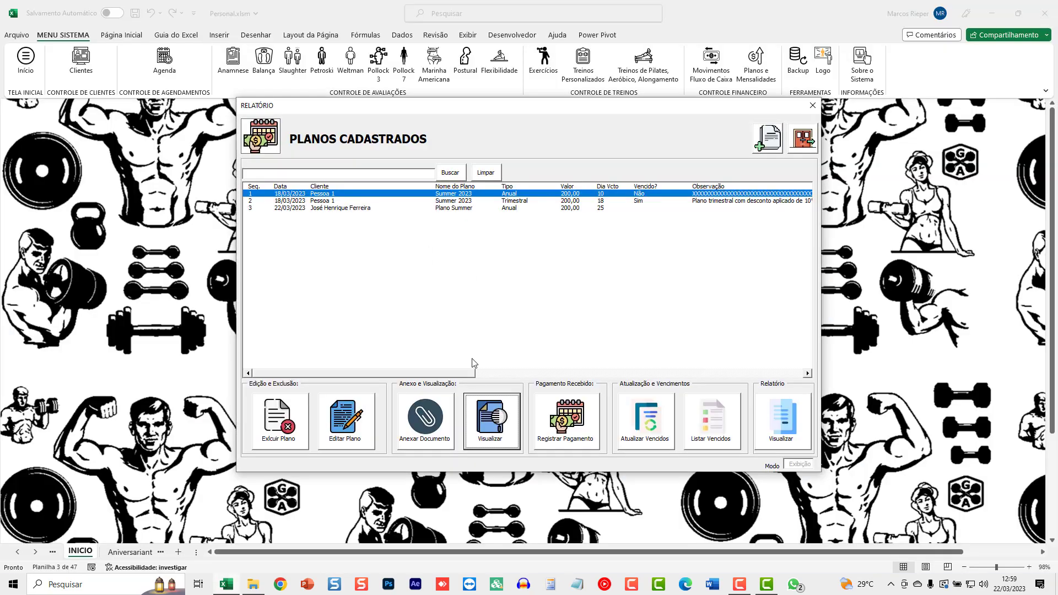
click(490, 421)
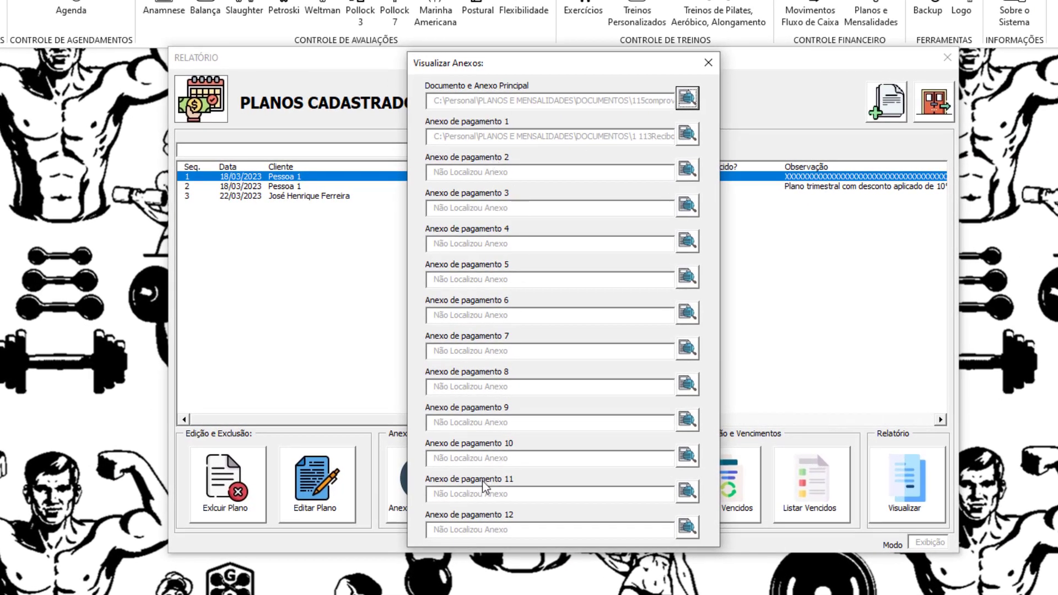
click(708, 65)
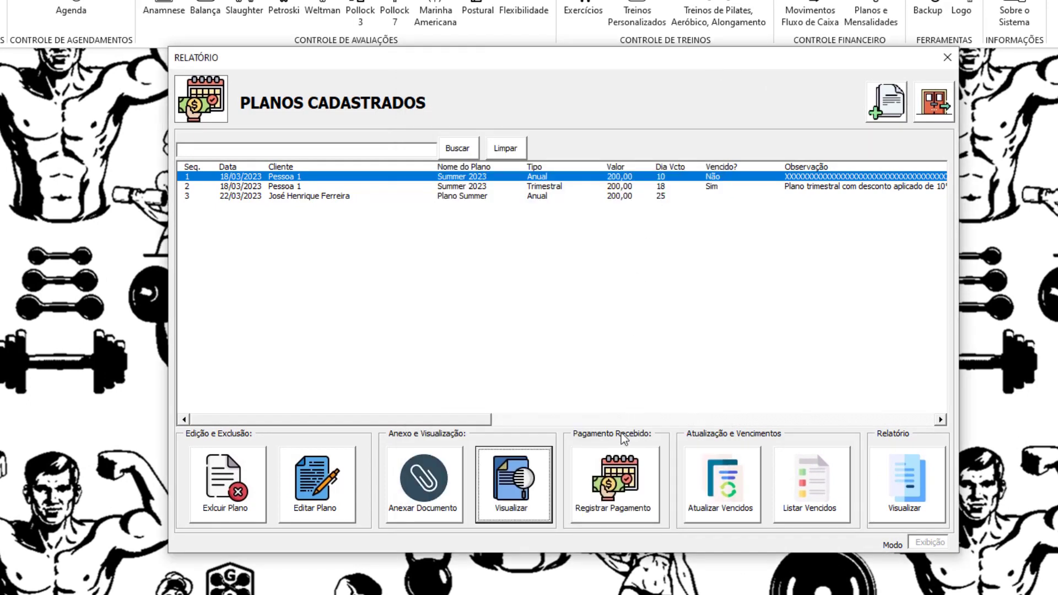
Step: Register Plano Summer's first payment dated 22/03/2023 for 200 via PIX and save it
click(464, 197)
click(629, 496)
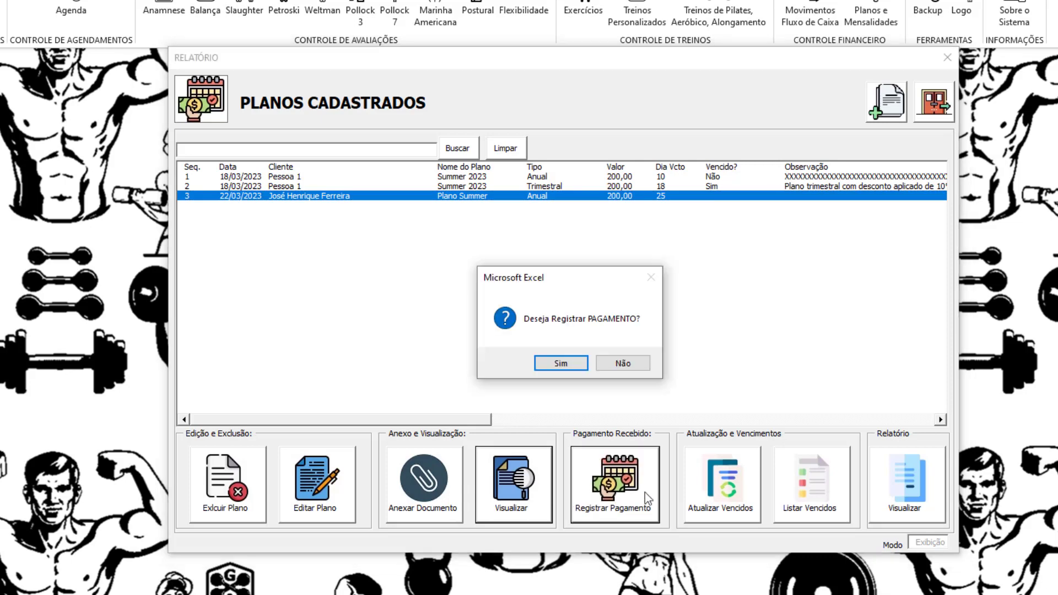
click(566, 365)
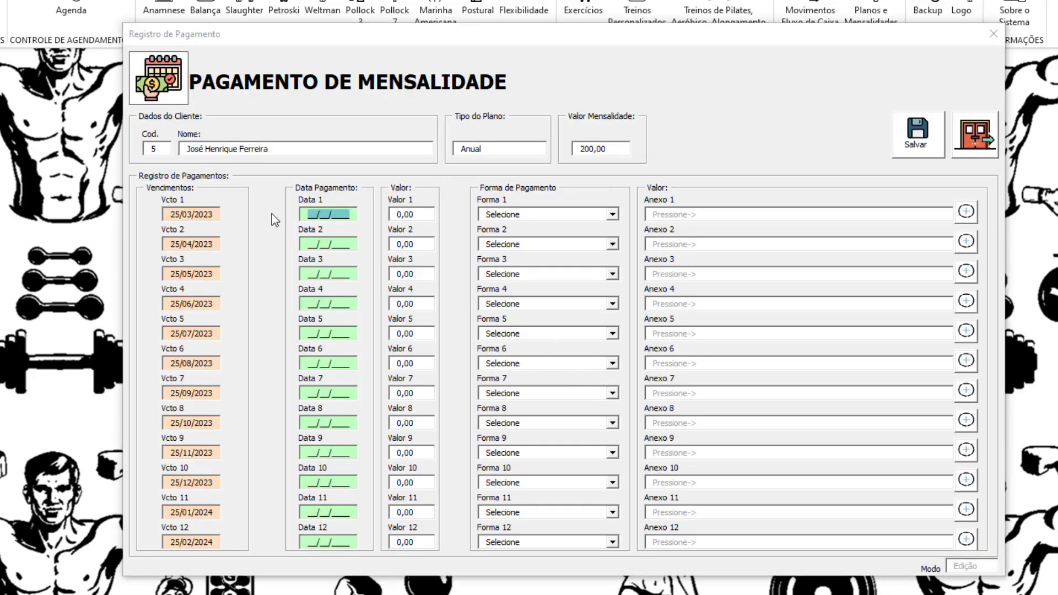
text(22/03/2)
text(023)
key(Tab)
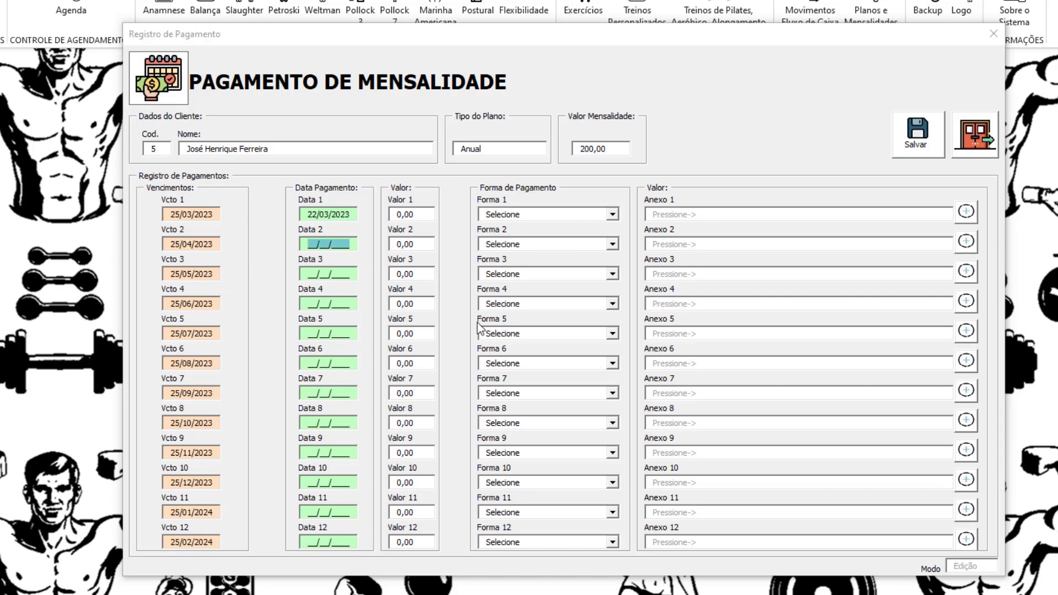
click(411, 214)
text(200)
click(612, 214)
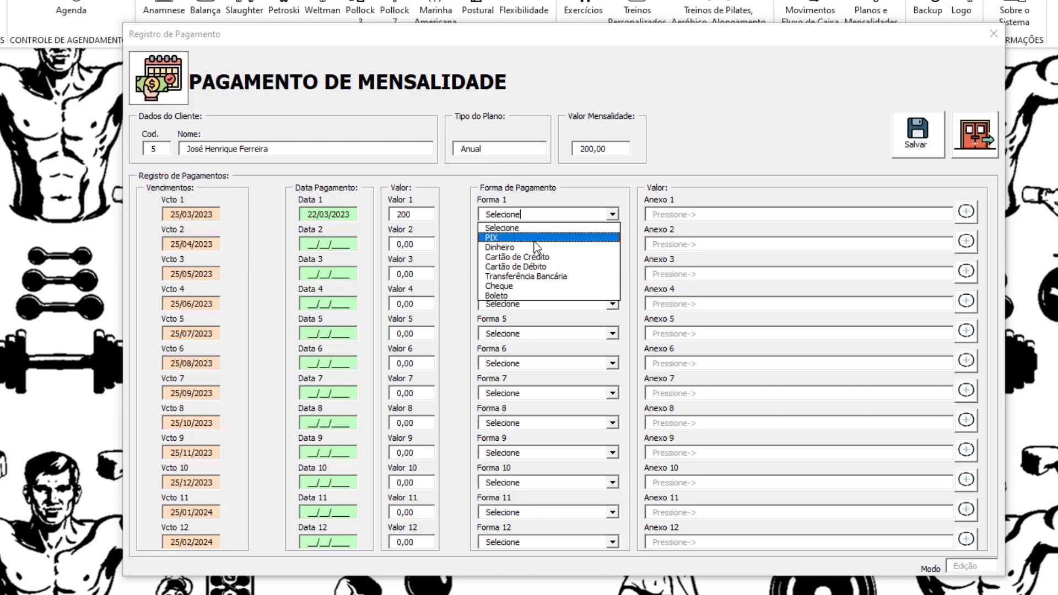
click(521, 237)
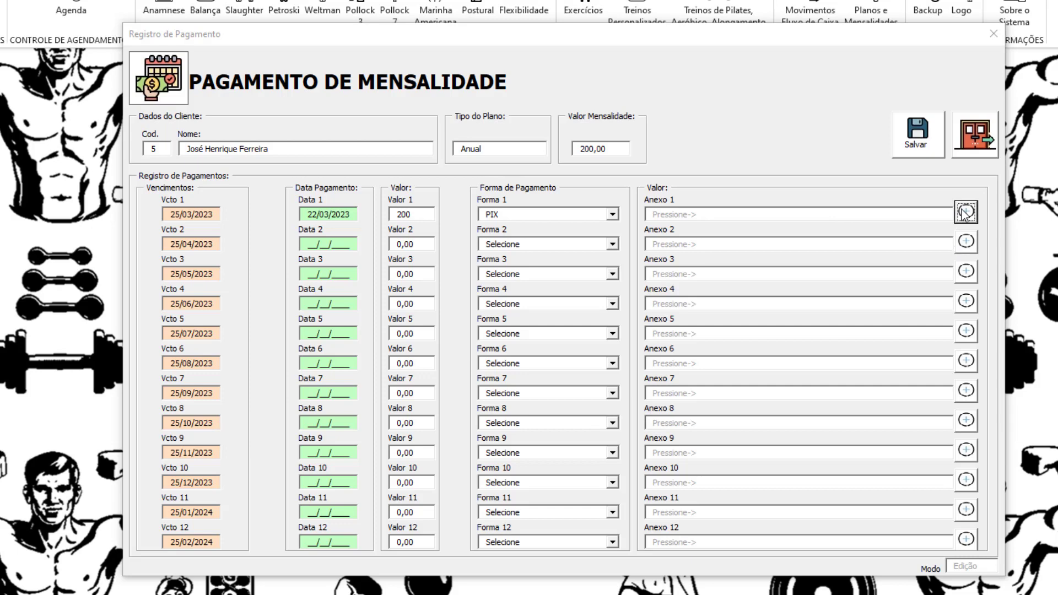
click(917, 136)
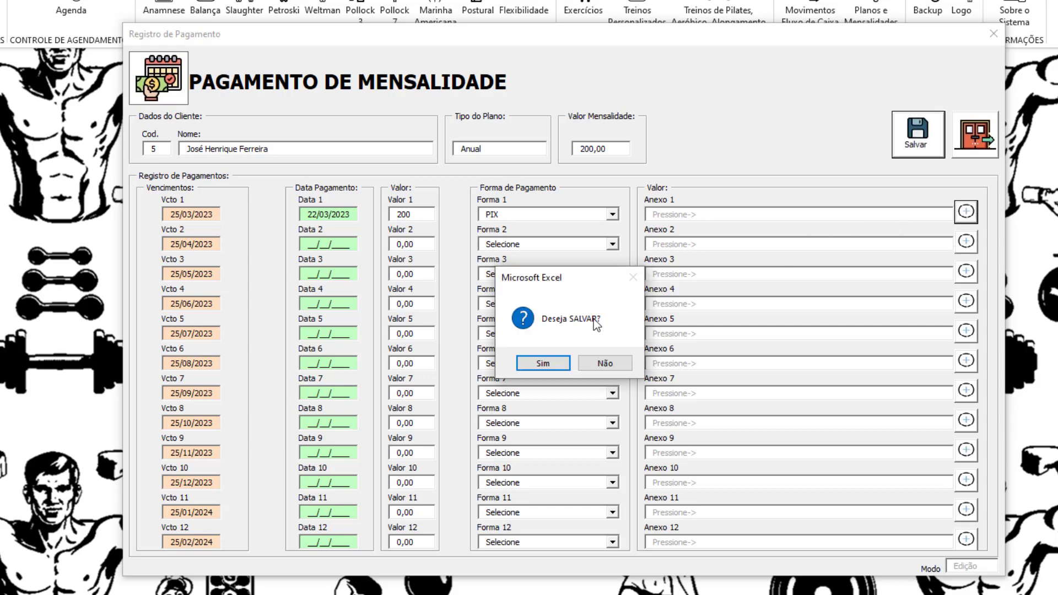
click(551, 358)
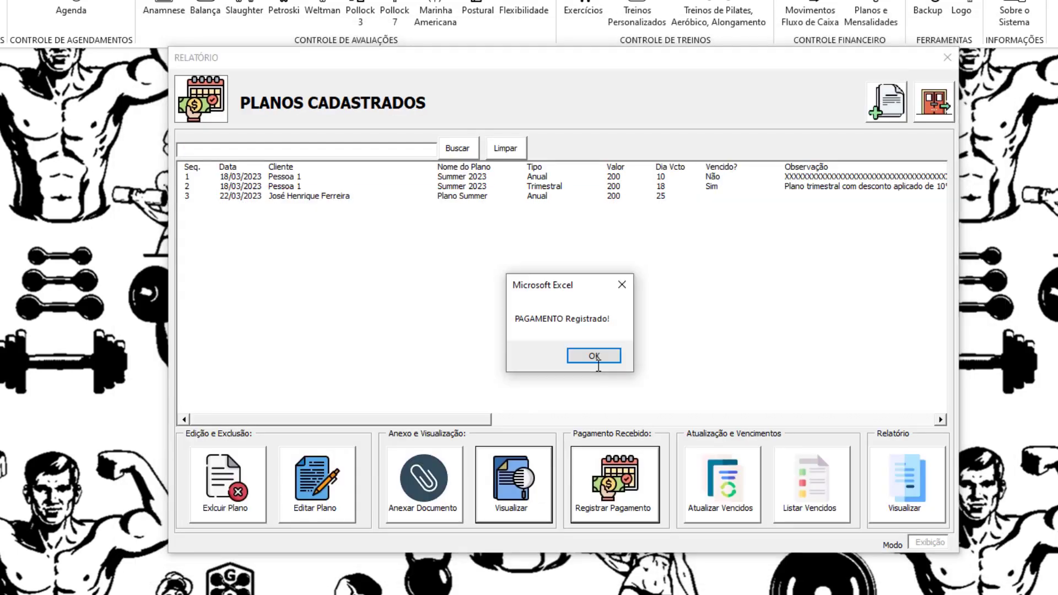
click(582, 360)
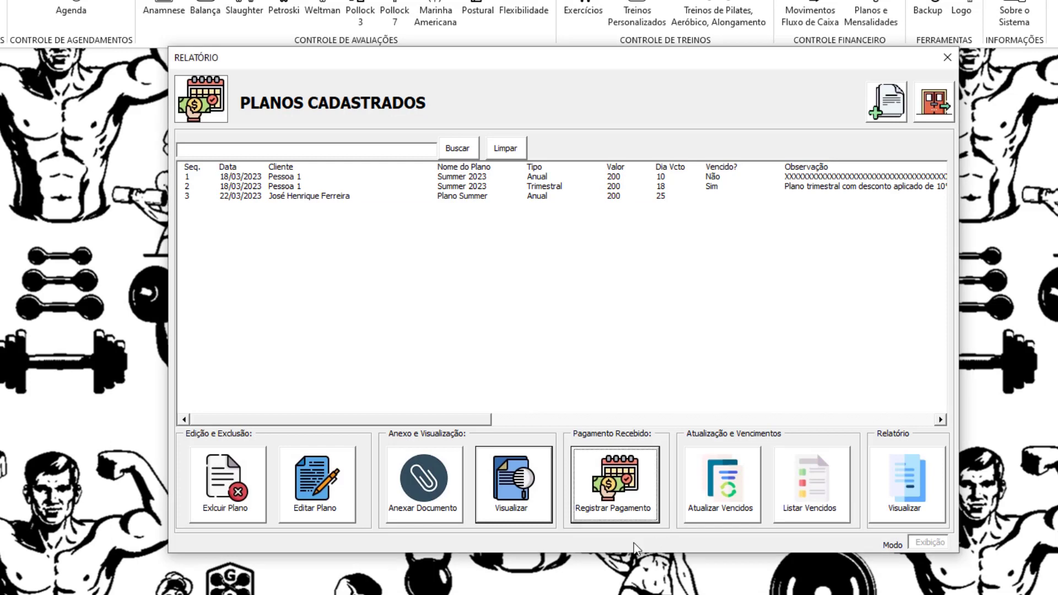
Step: Update all plans' overdue status, then list only overdue plans and select the Trimestral one
click(728, 494)
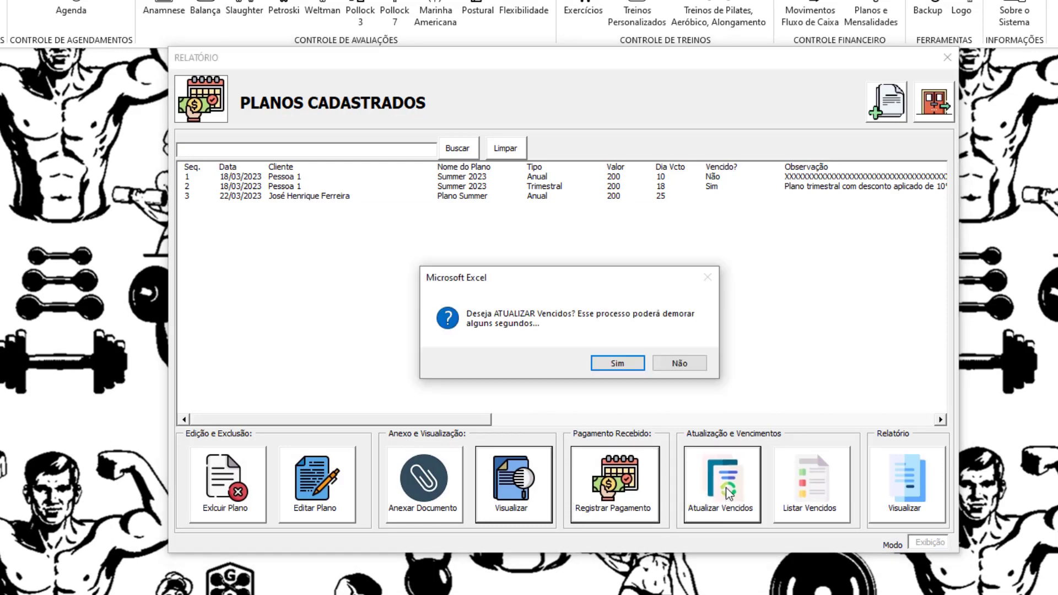
click(613, 364)
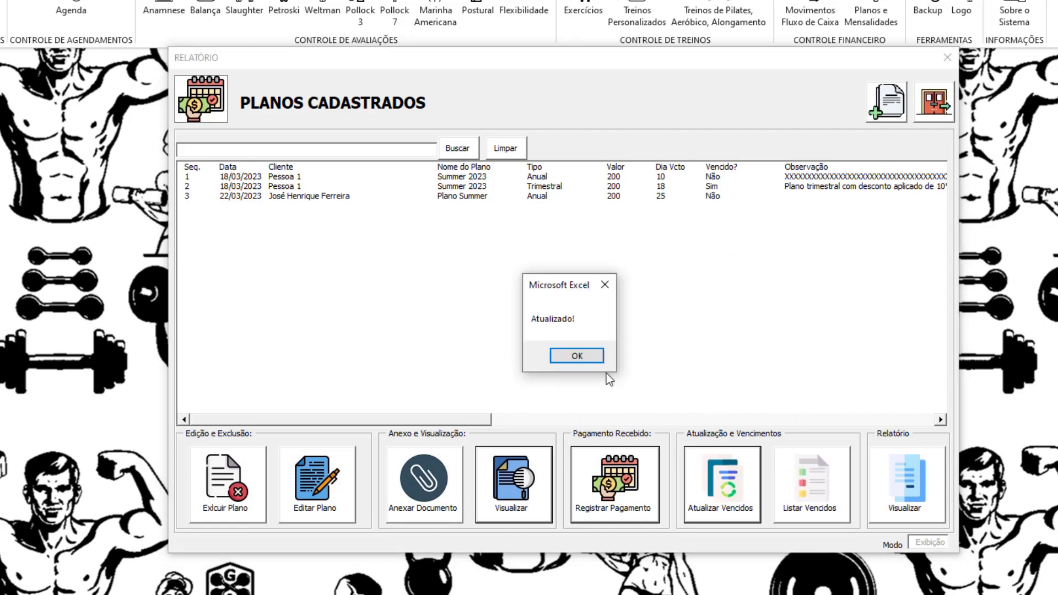
click(579, 356)
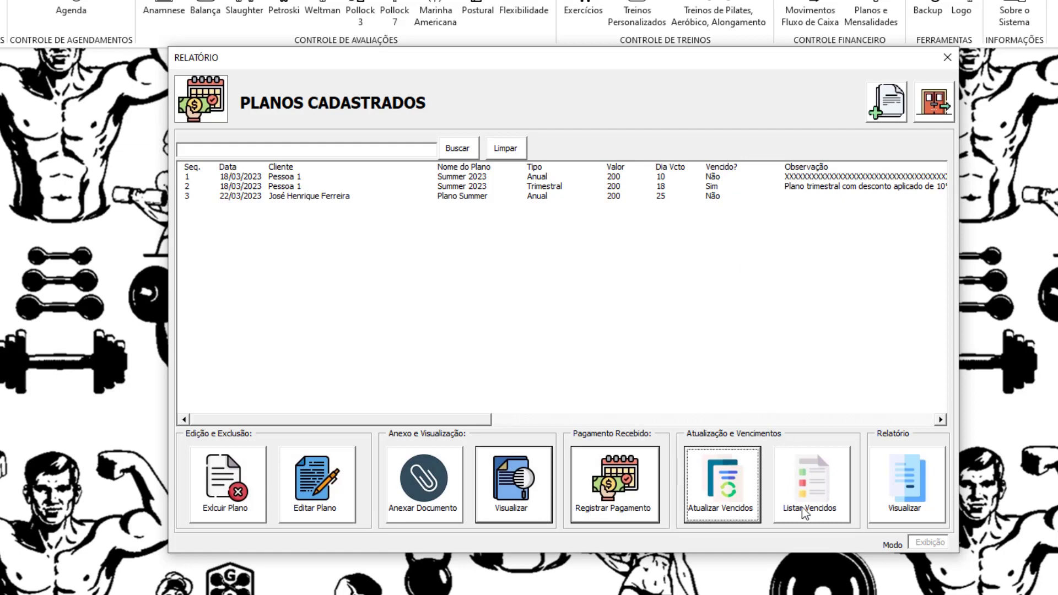
click(815, 488)
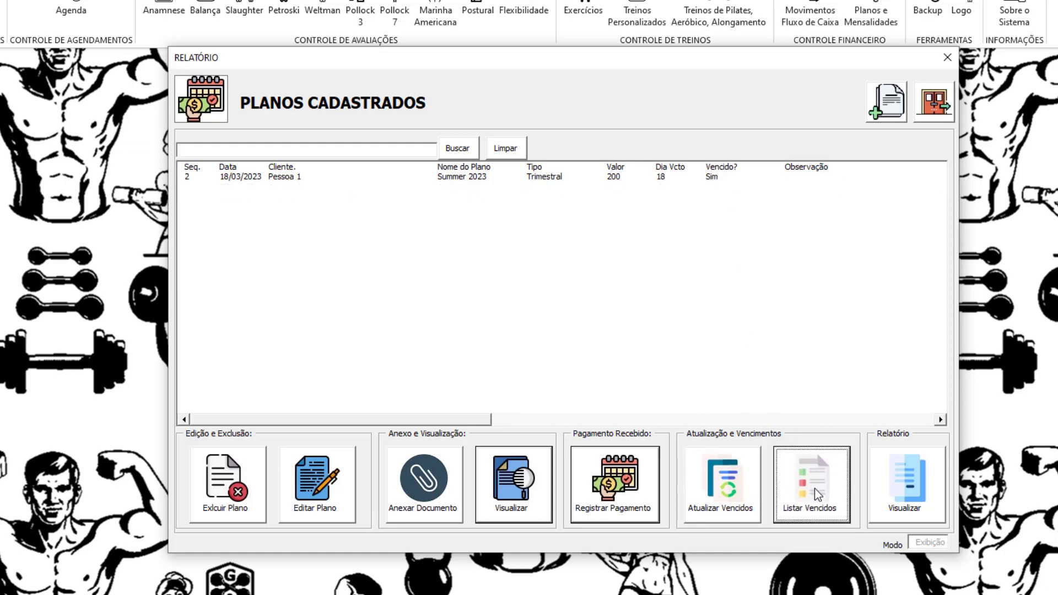
click(387, 178)
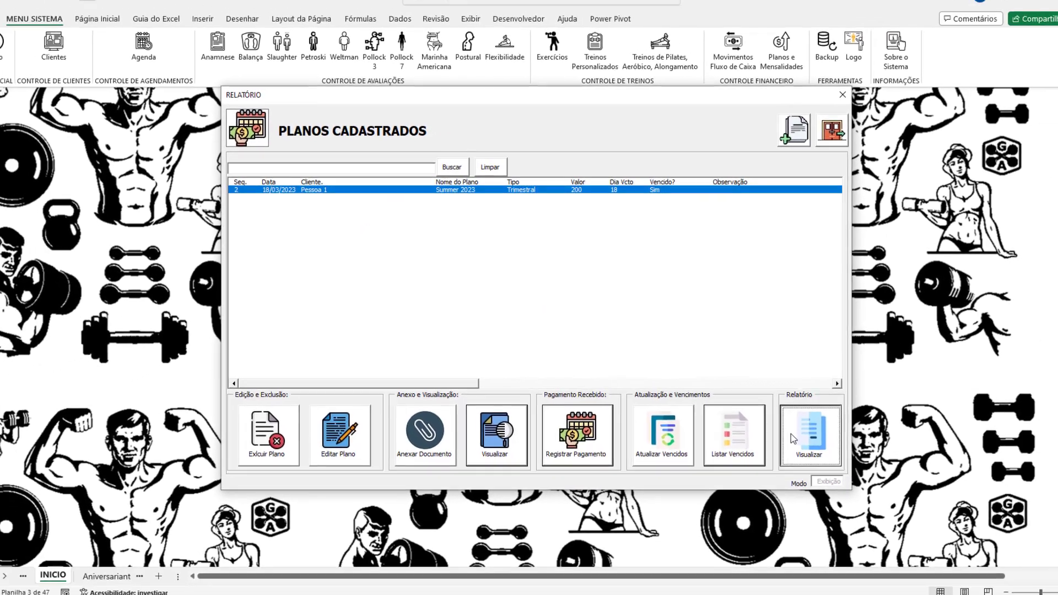
Step: Generate the Trimestral plan's report, review its payment date and method cells, then return to the plans list
click(788, 432)
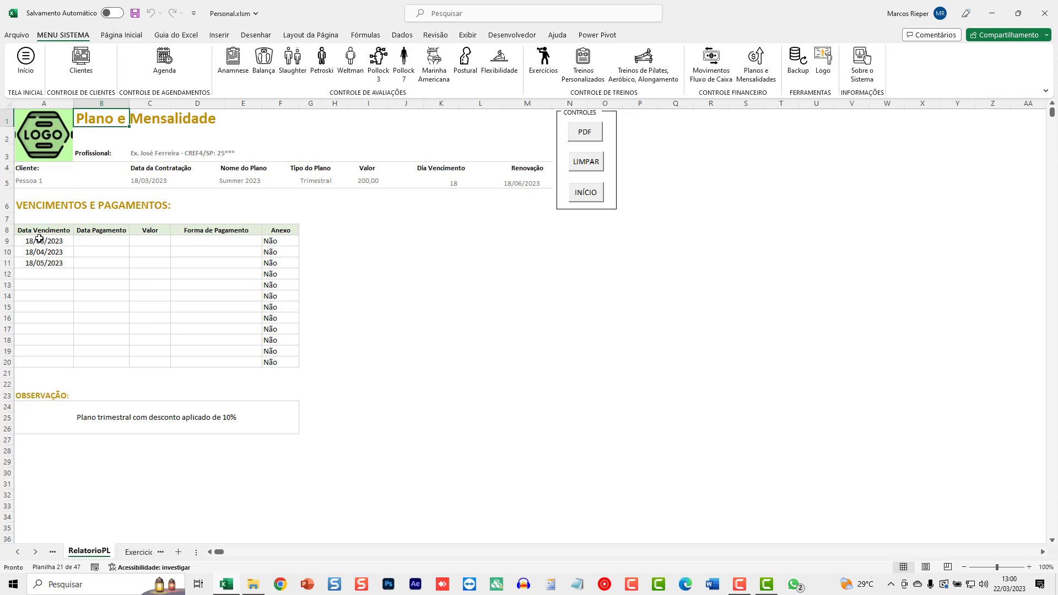
click(102, 237)
mouse_move(93, 259)
mouse_down()
mouse_move(102, 241)
mouse_move(149, 263)
mouse_up()
drag(204, 240, 211, 271)
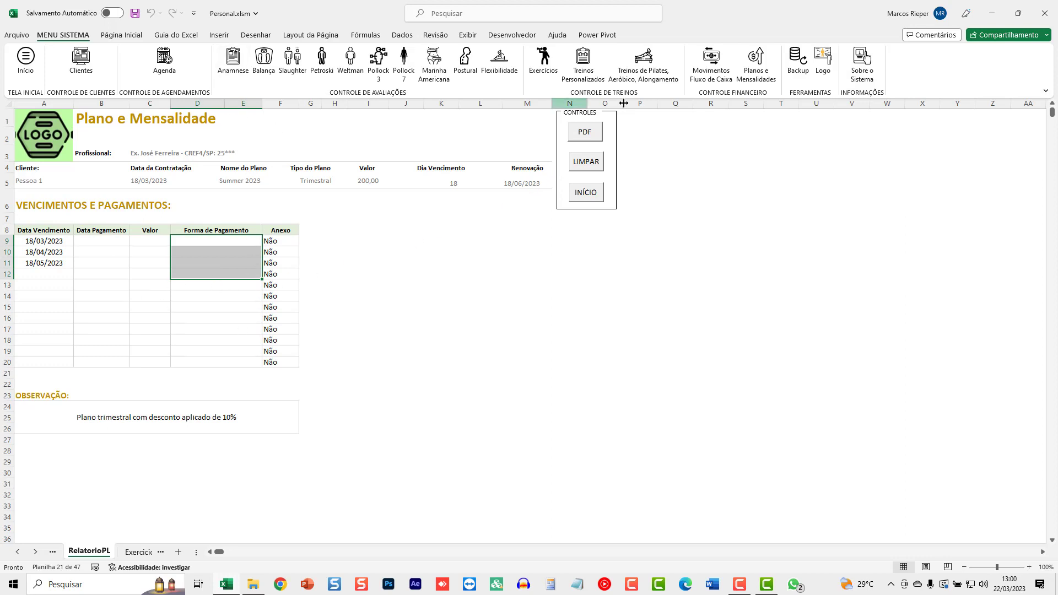
click(756, 66)
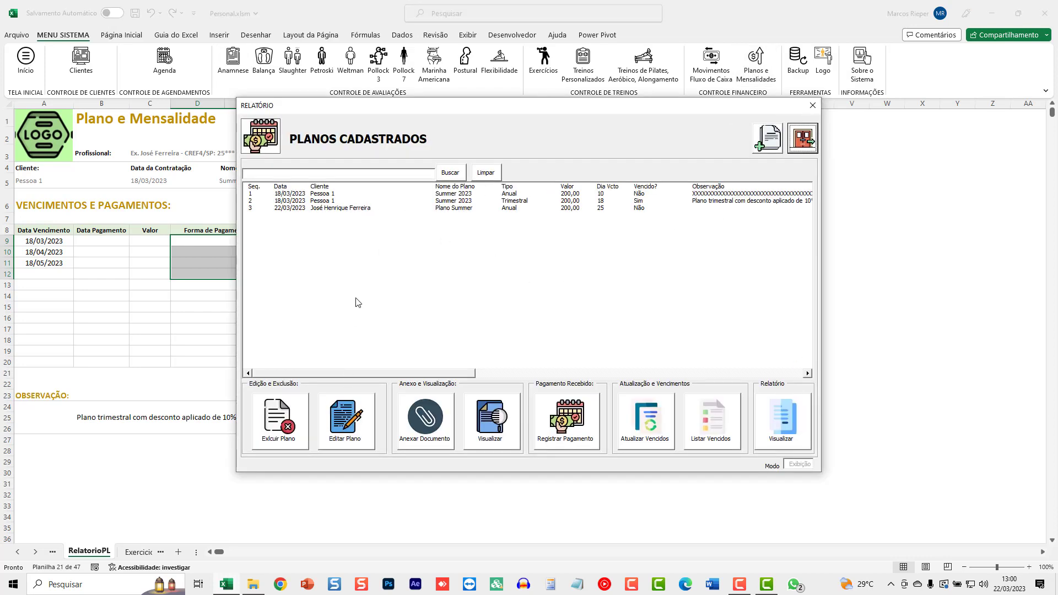
Step: Return to Controle de Clientes, select client 4, and request a new Anamnese
click(806, 141)
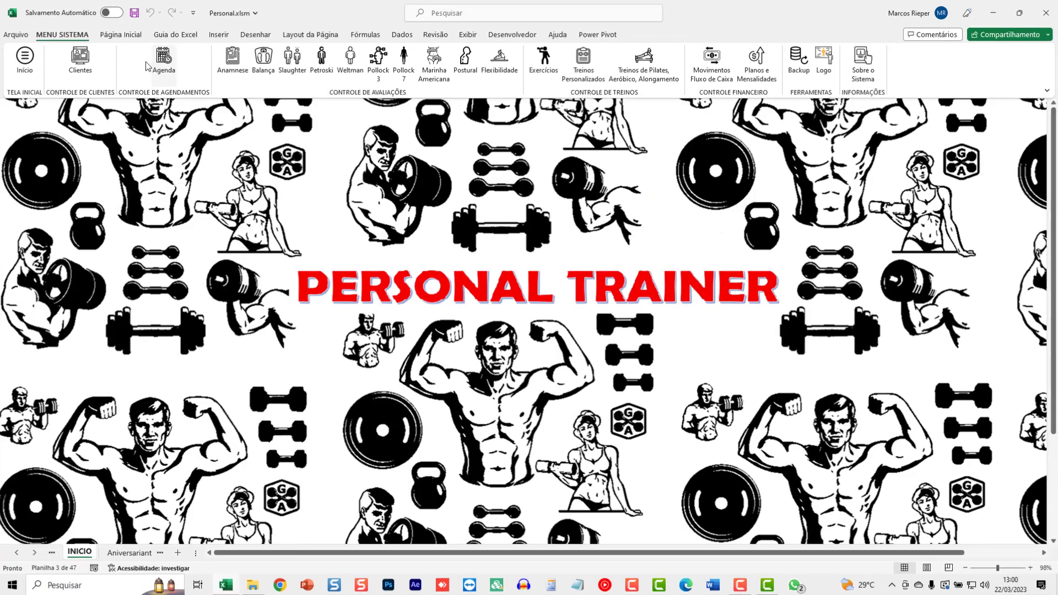
click(80, 59)
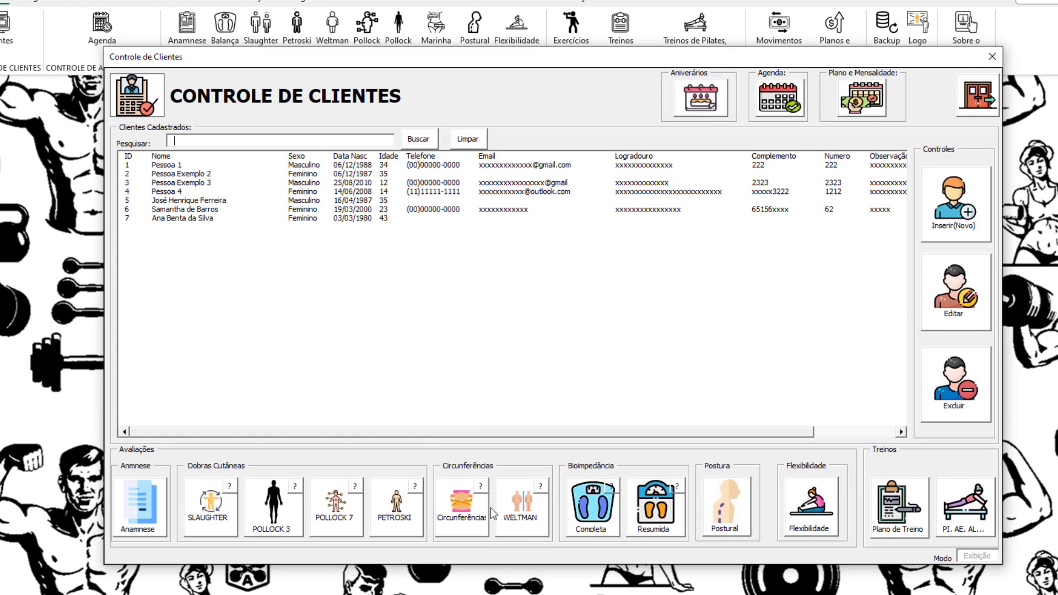
click(202, 212)
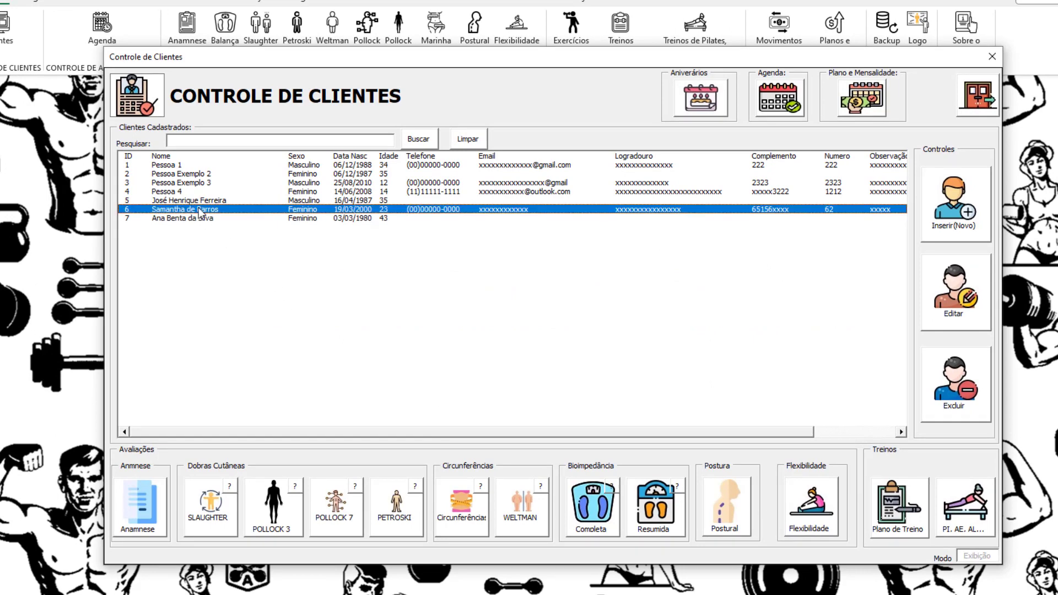
click(235, 193)
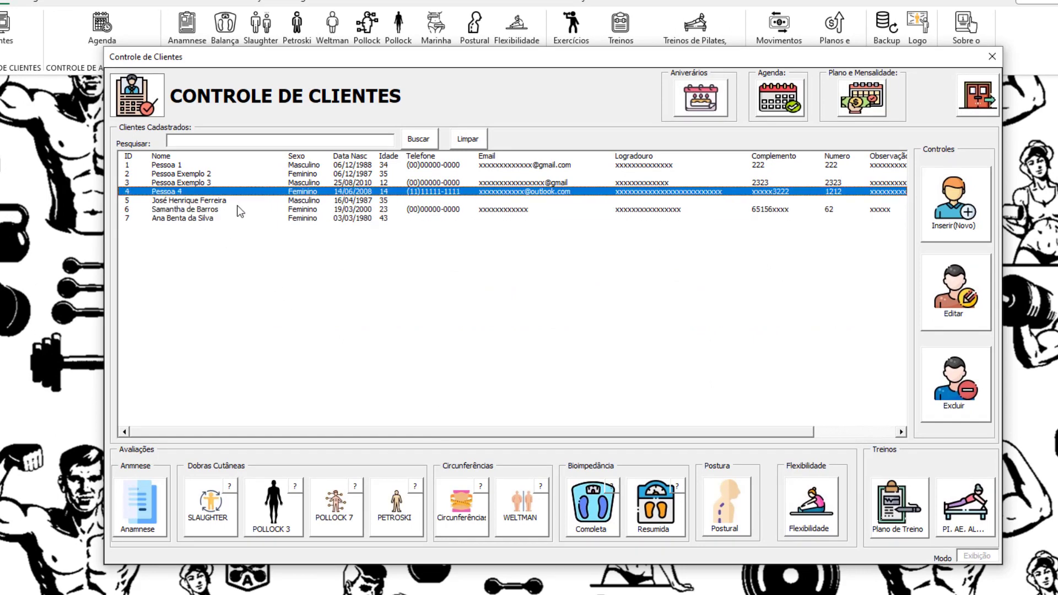
click(141, 504)
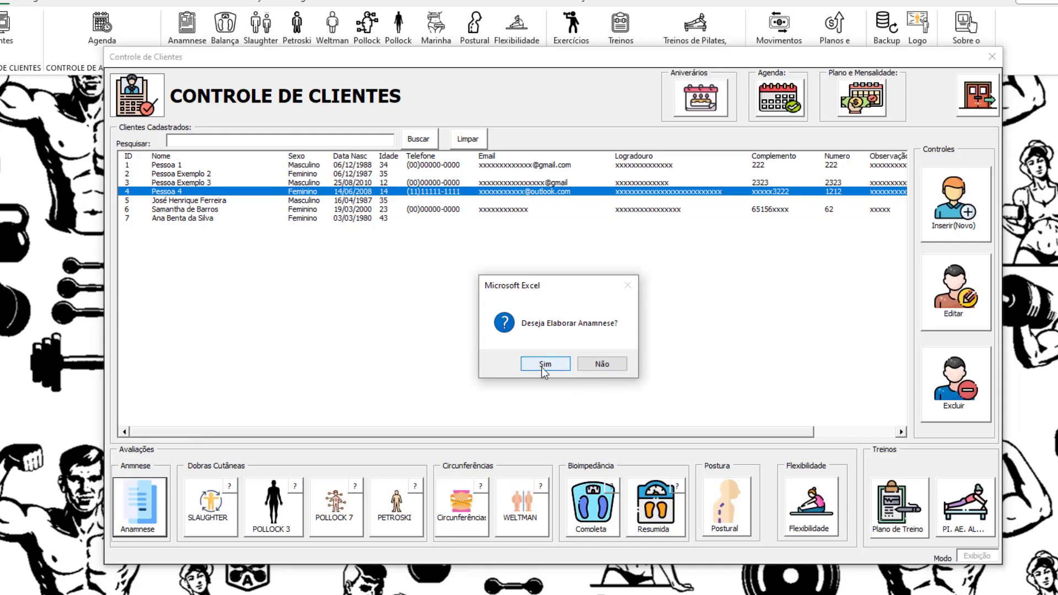
Step: Open client 4's Anamnese Completa and compute ideal water (3,15 L for 90 kg) without applying it
click(541, 367)
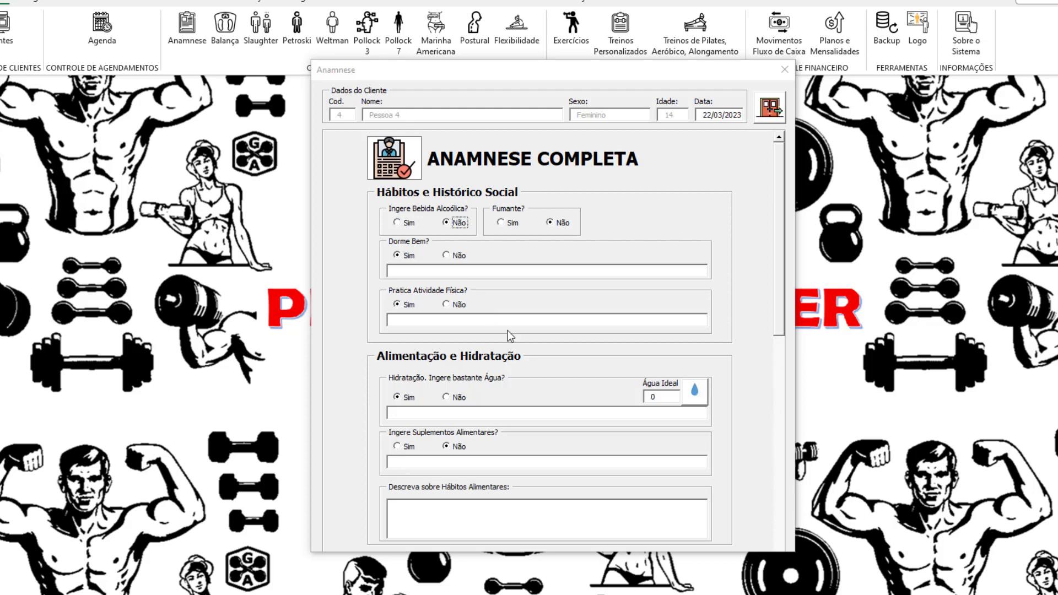
drag(777, 303, 776, 345)
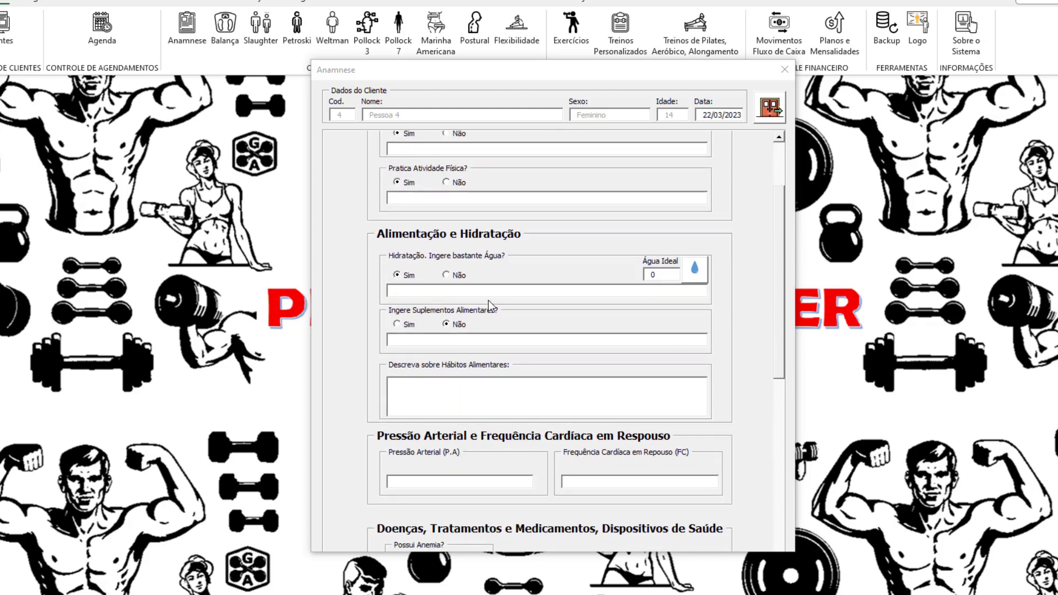
click(697, 275)
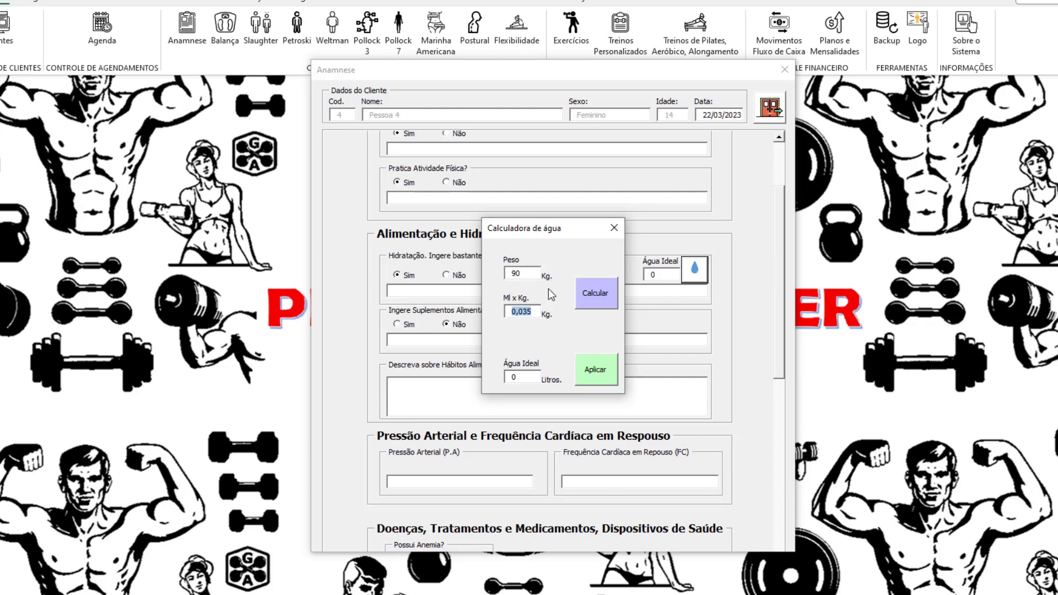
key(Tab)
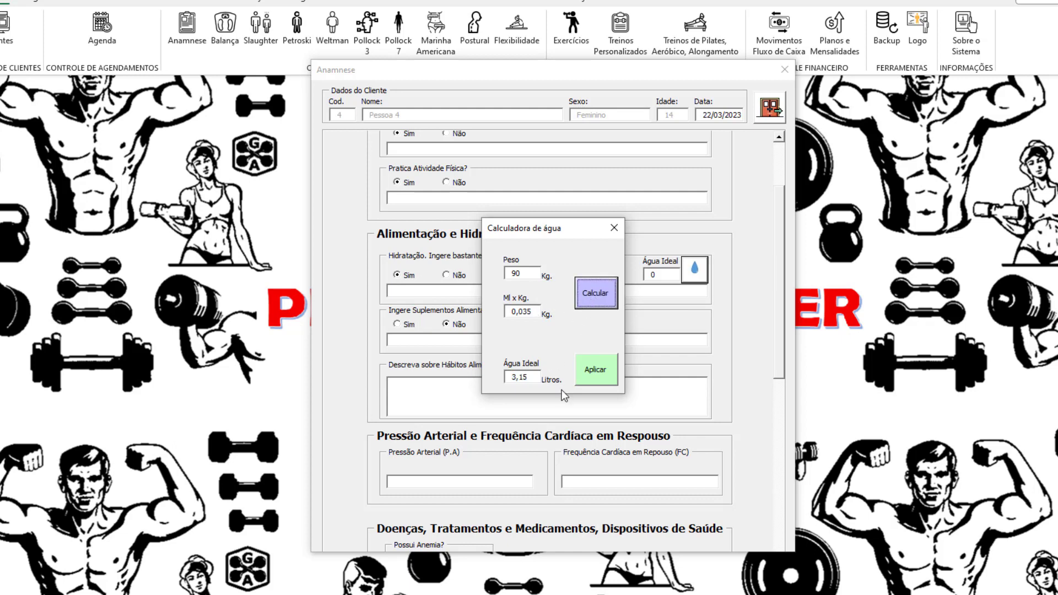
click(614, 228)
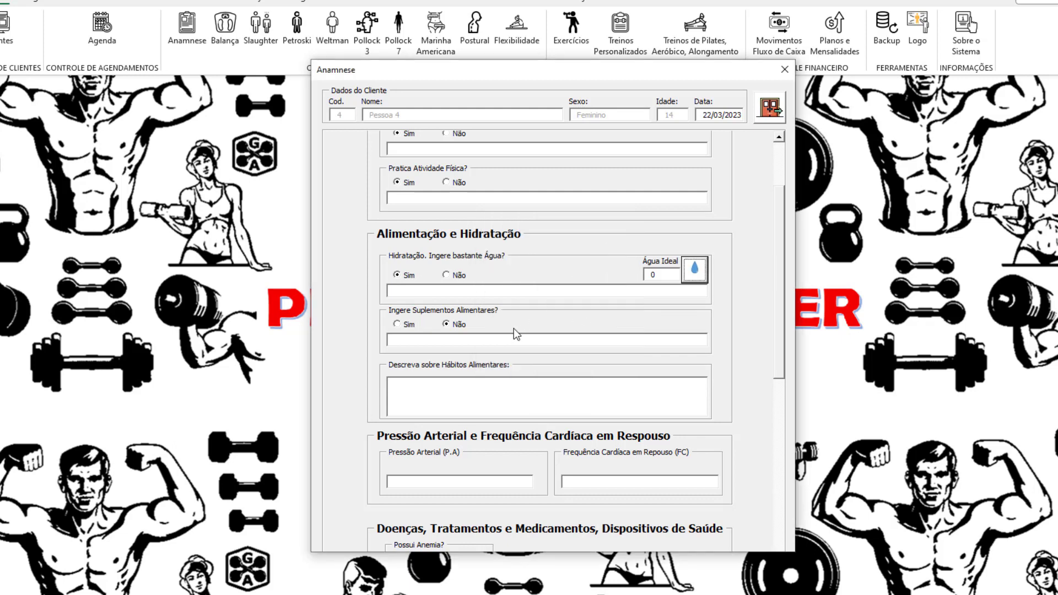
Step: Scroll to the end of client 4's Anamnese form and exit without saving
drag(784, 306, 760, 377)
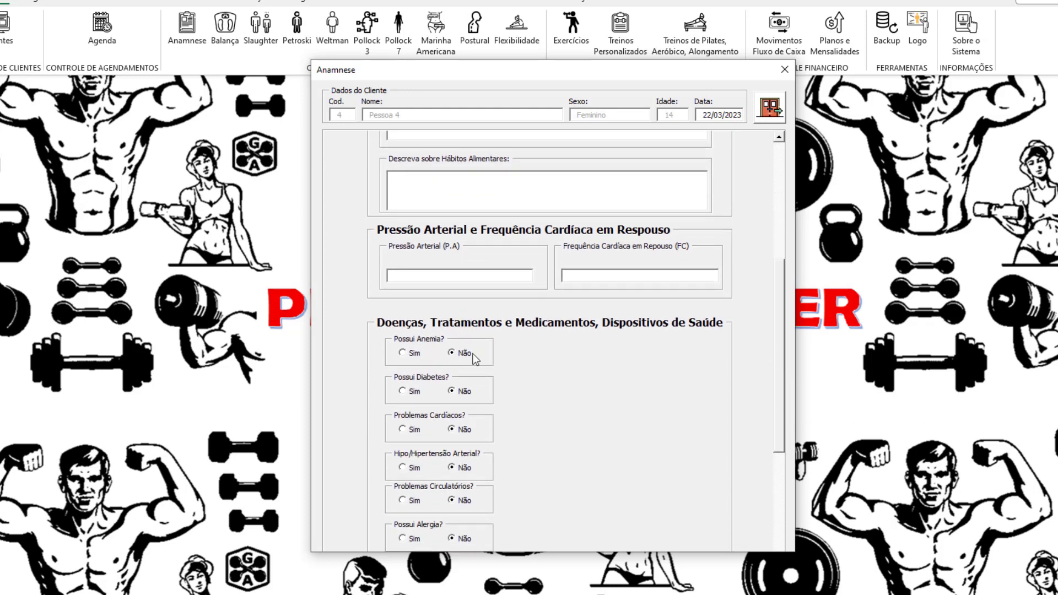
drag(775, 355, 773, 489)
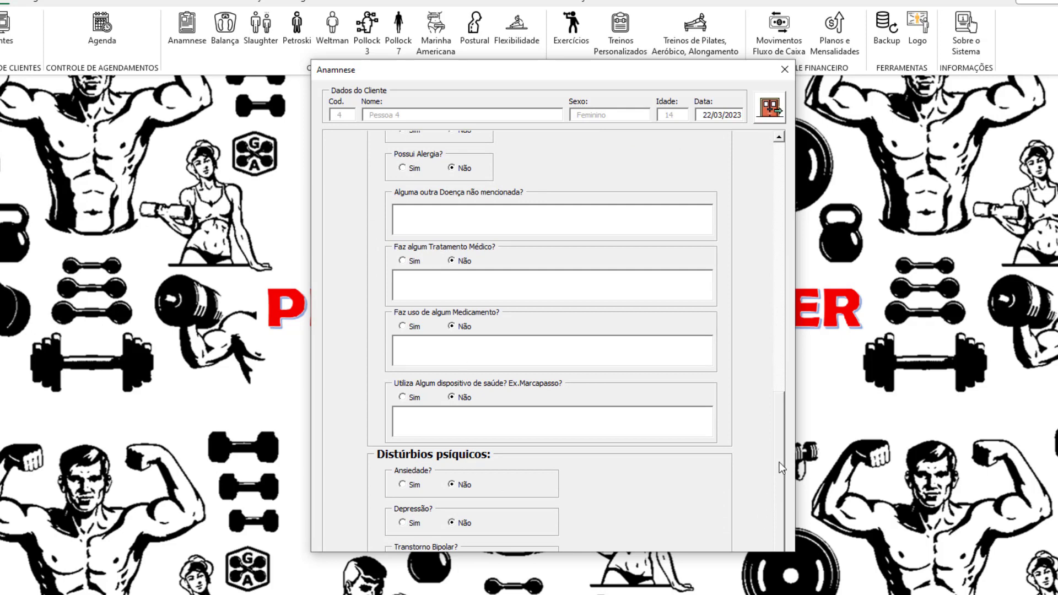
click(780, 538)
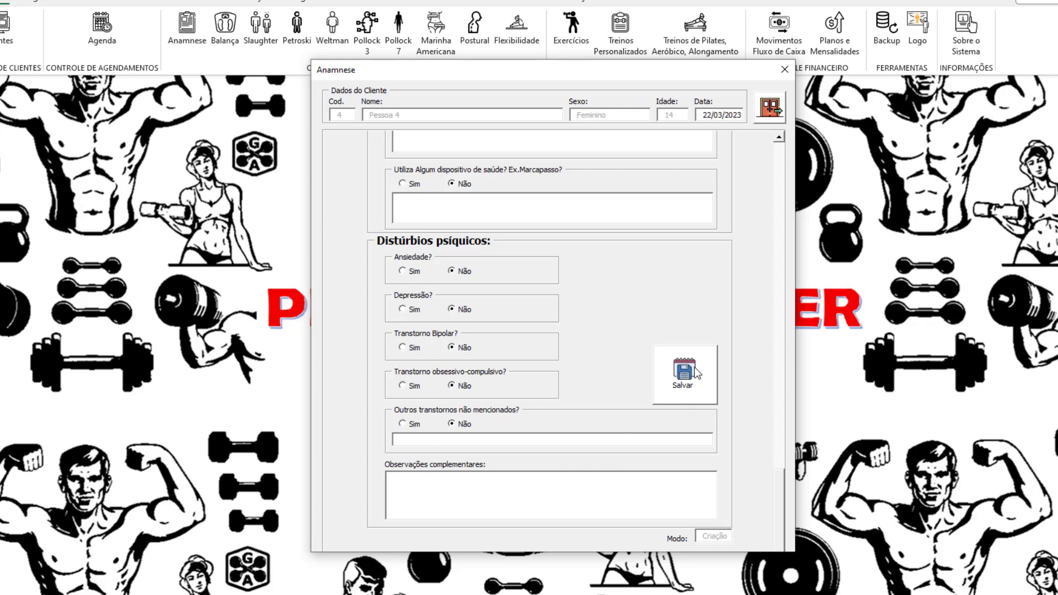
click(769, 108)
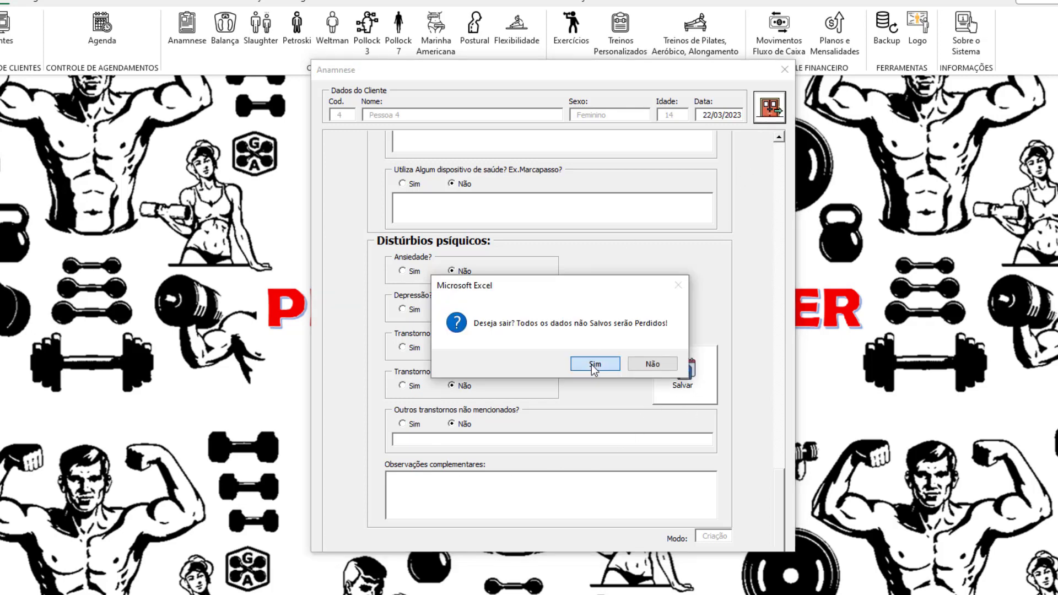
click(595, 364)
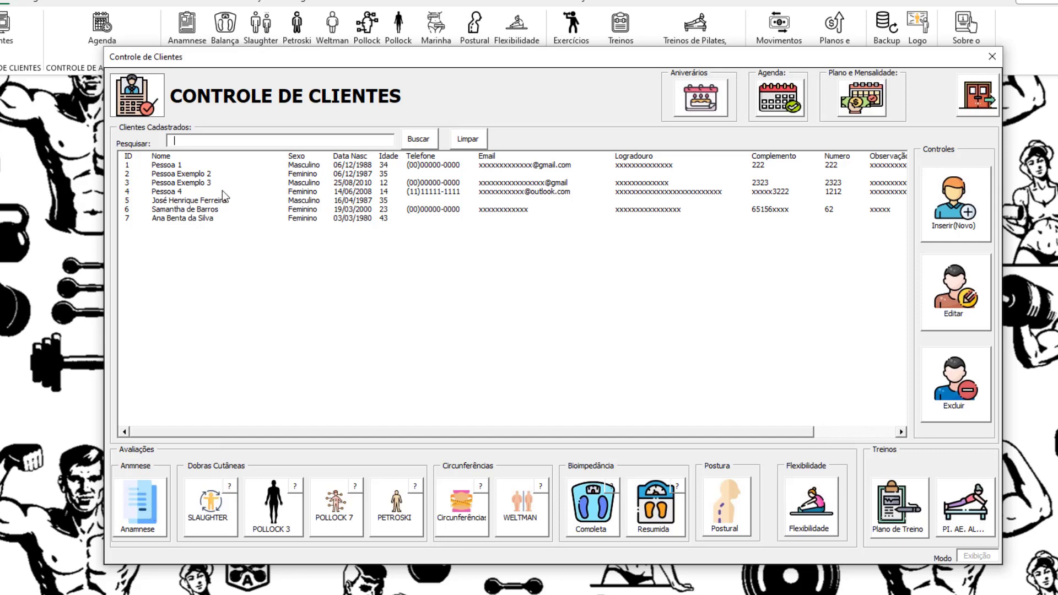
Step: Close Controle de Clientes, open Anamneses Cadastradas, and select client 1's anamnesis
click(260, 201)
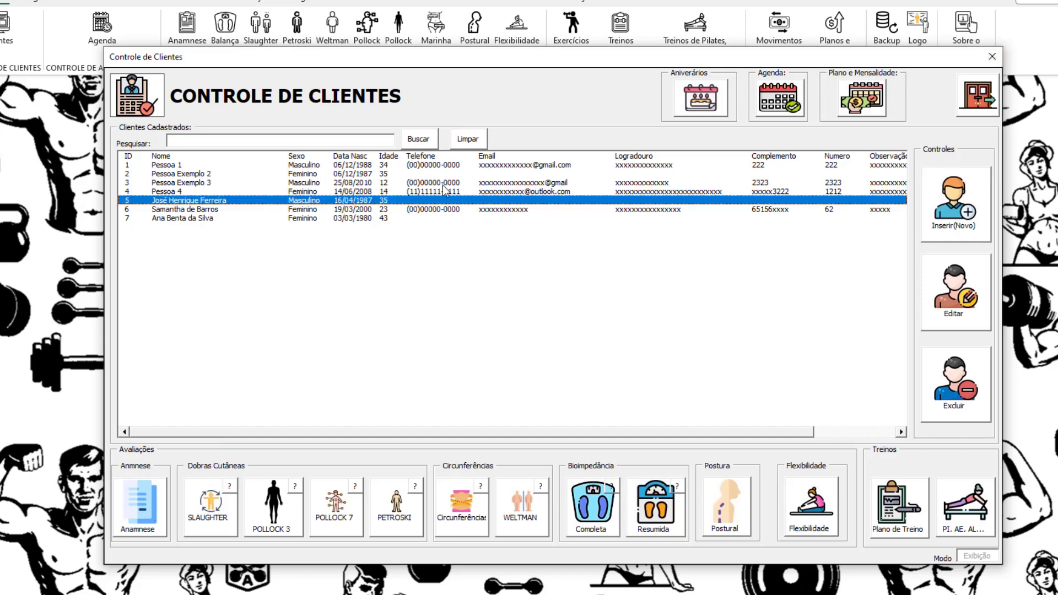
click(979, 98)
click(188, 28)
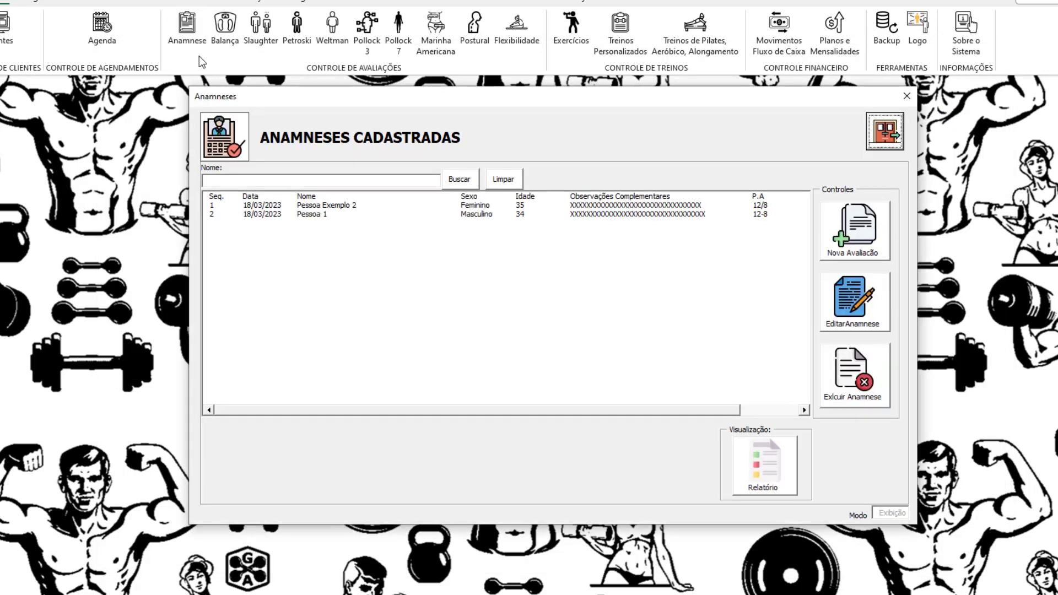
click(305, 205)
click(313, 214)
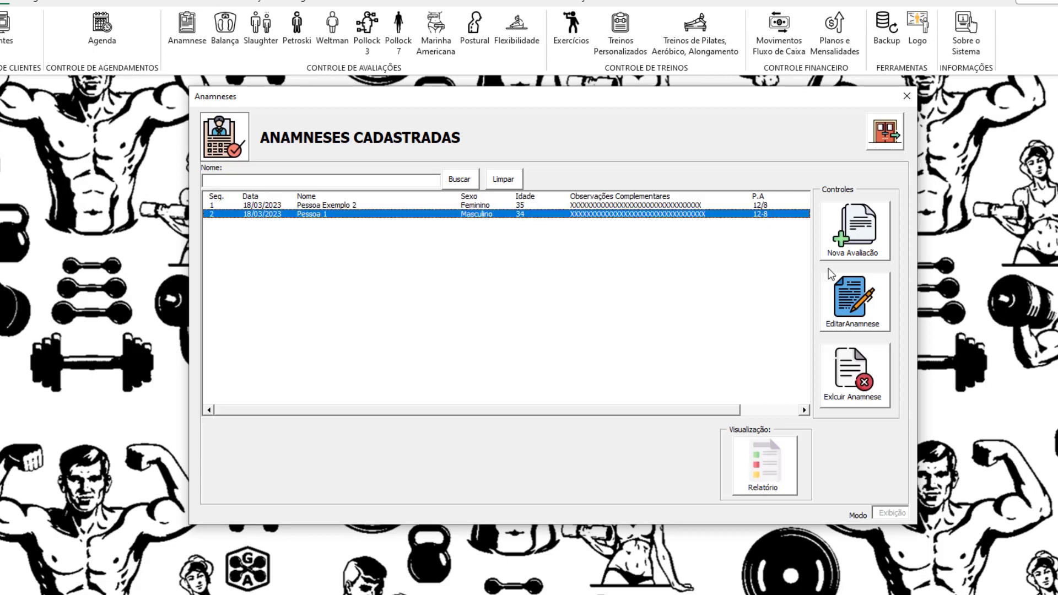
Step: View client 1's anamnesis in the edit form, exit without saving, and reselect it
click(848, 297)
click(548, 362)
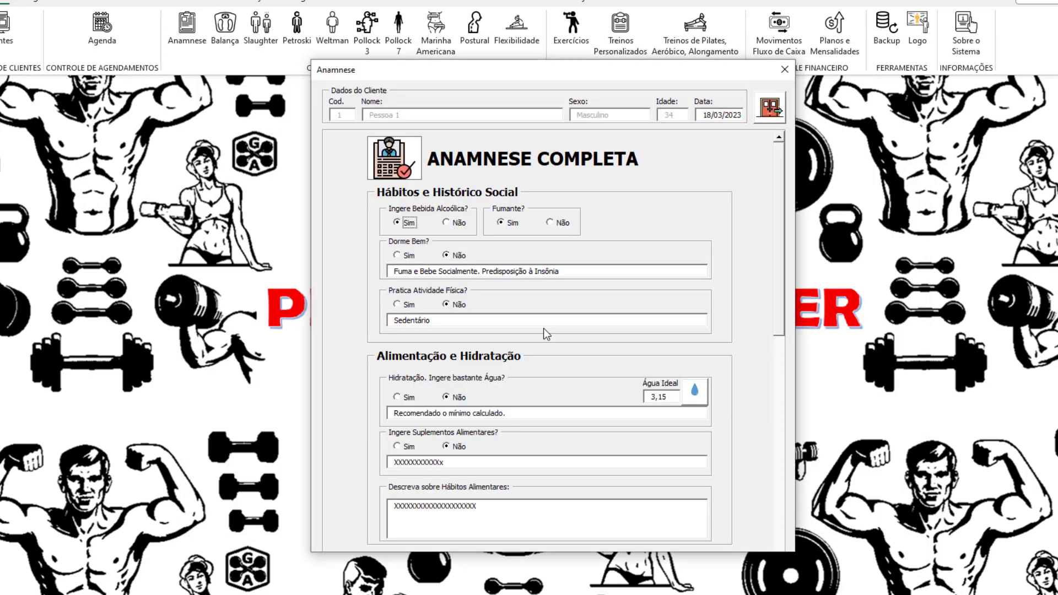
scroll(771, 412, down, 10)
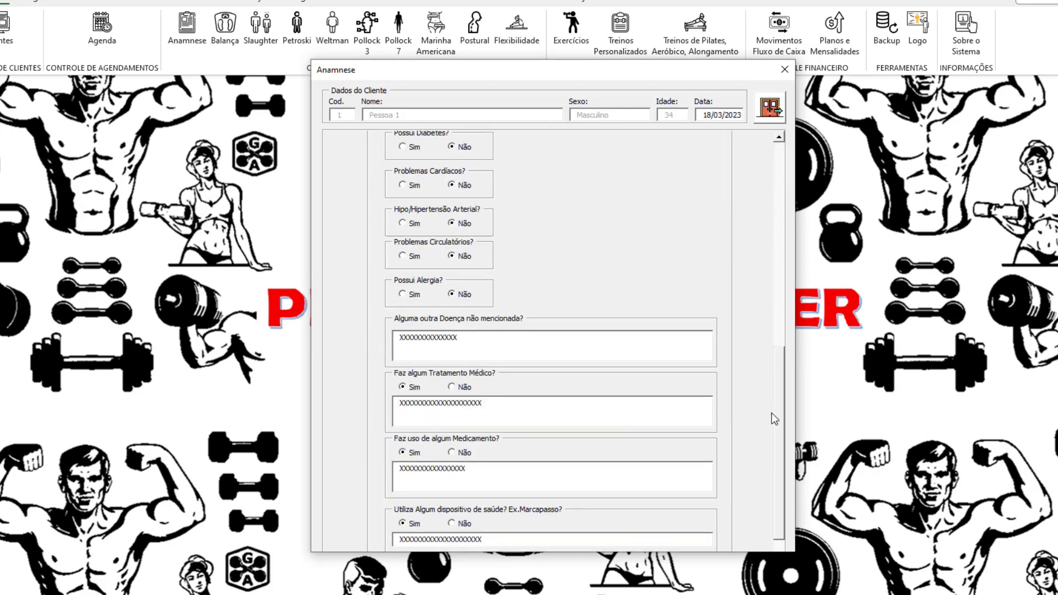
scroll(774, 412, up, 10)
click(770, 106)
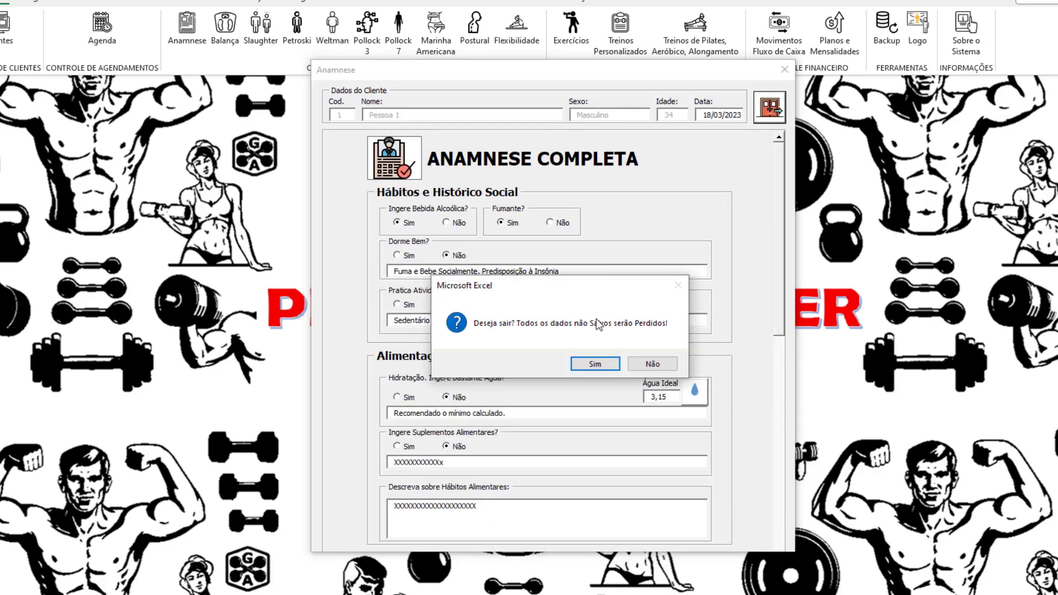
click(586, 364)
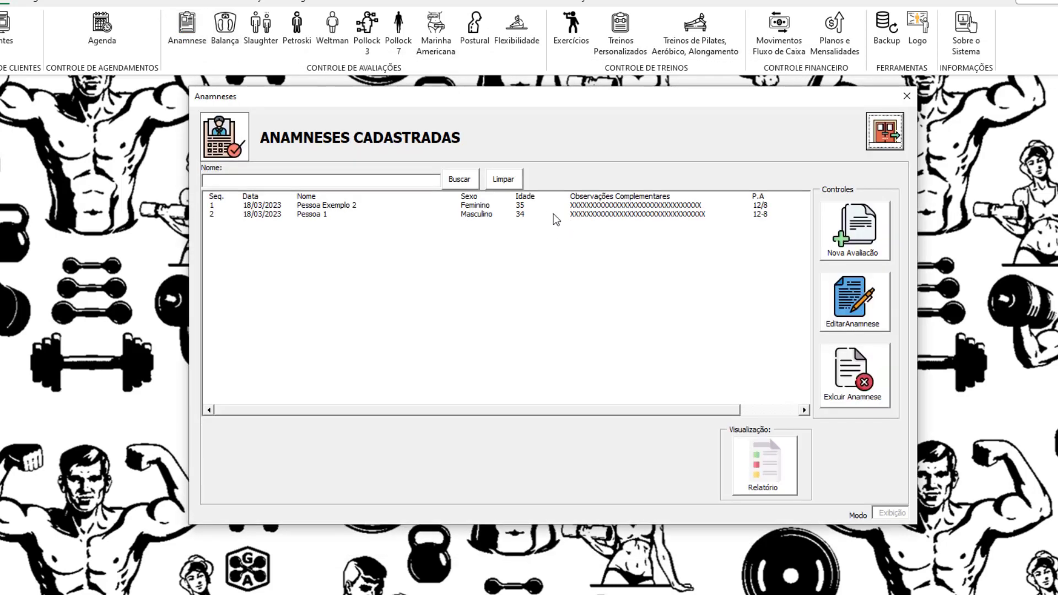
click(554, 215)
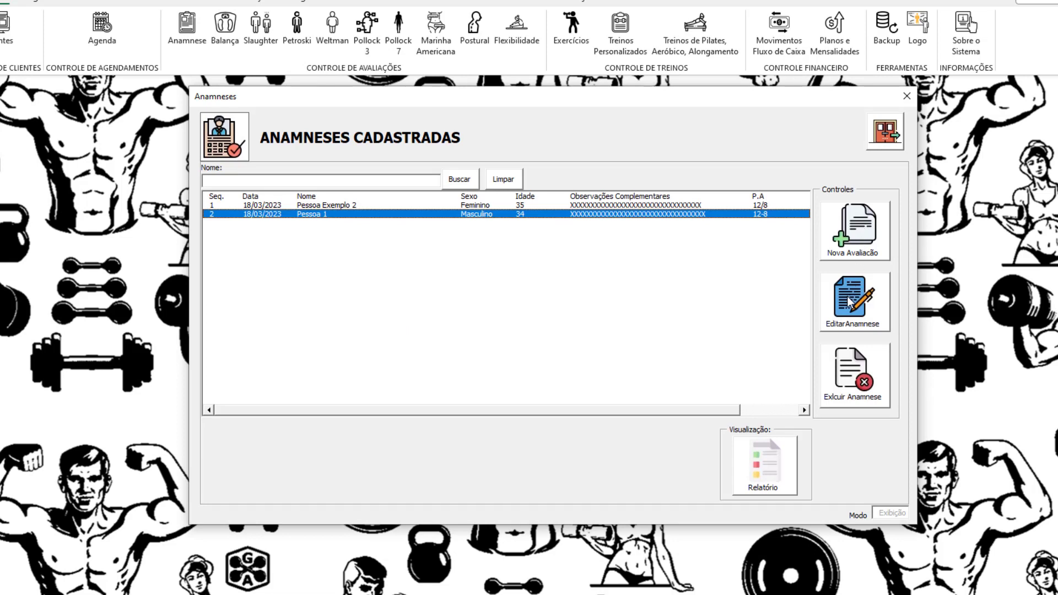
Step: Generate client 1's RelatorioA anamnesis report, review it, and export it as Avaliação Corporal.pdf
click(766, 460)
click(521, 345)
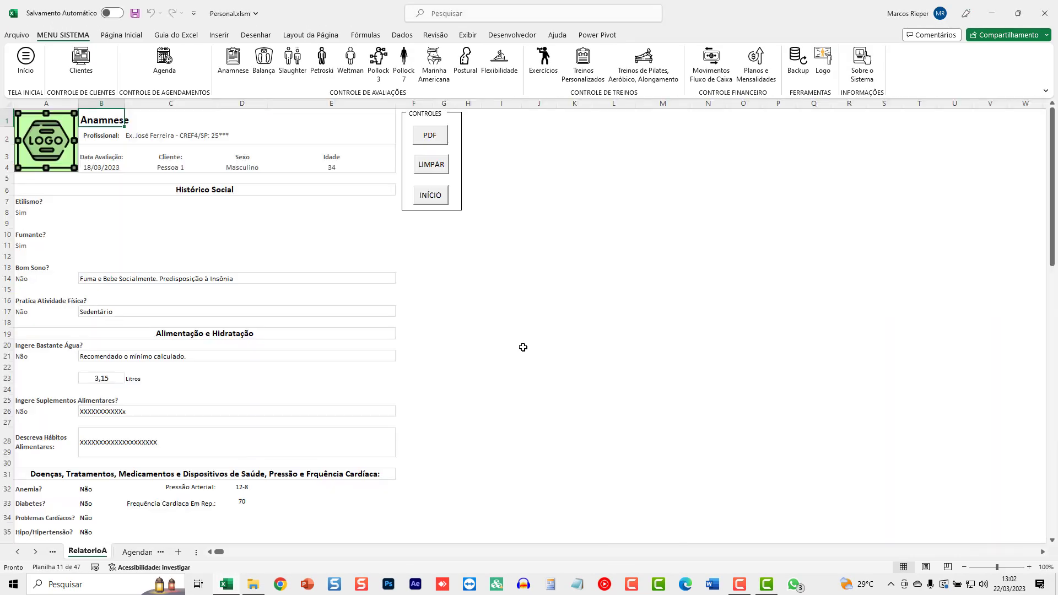
scroll(272, 277, down, 1)
scroll(272, 278, down, 5)
scroll(273, 287, down, 3)
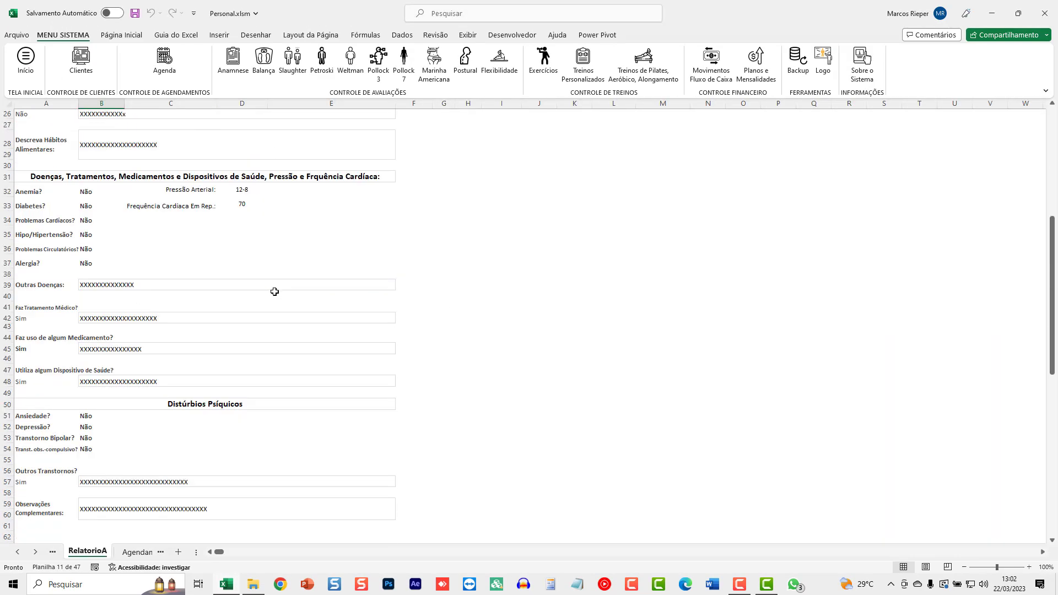
scroll(275, 295, down, 2)
scroll(274, 295, down, 4)
scroll(274, 296, up, 8)
scroll(274, 295, up, 5)
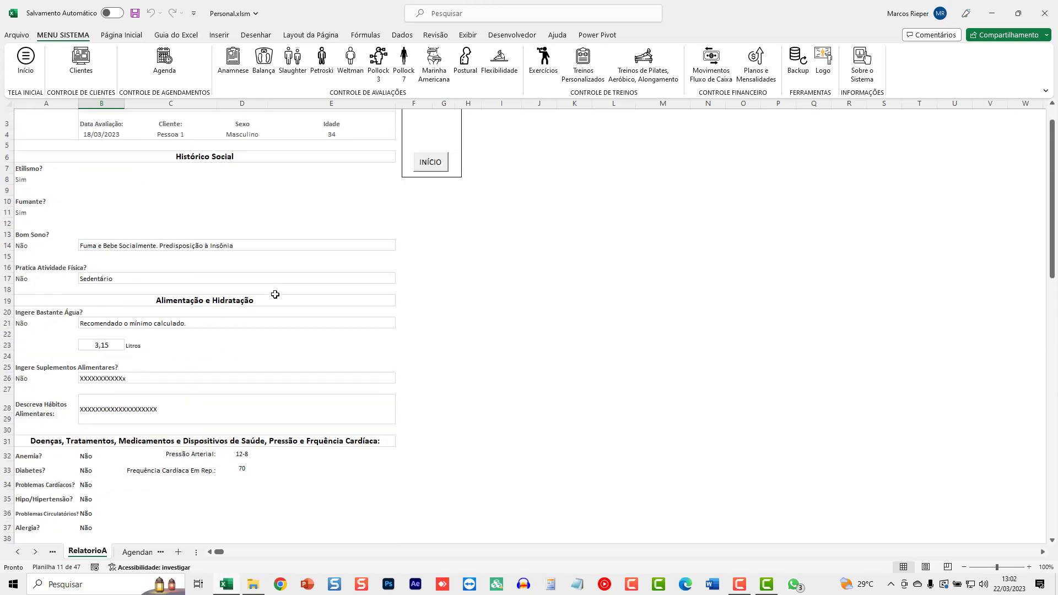
scroll(274, 296, up, 3)
click(430, 135)
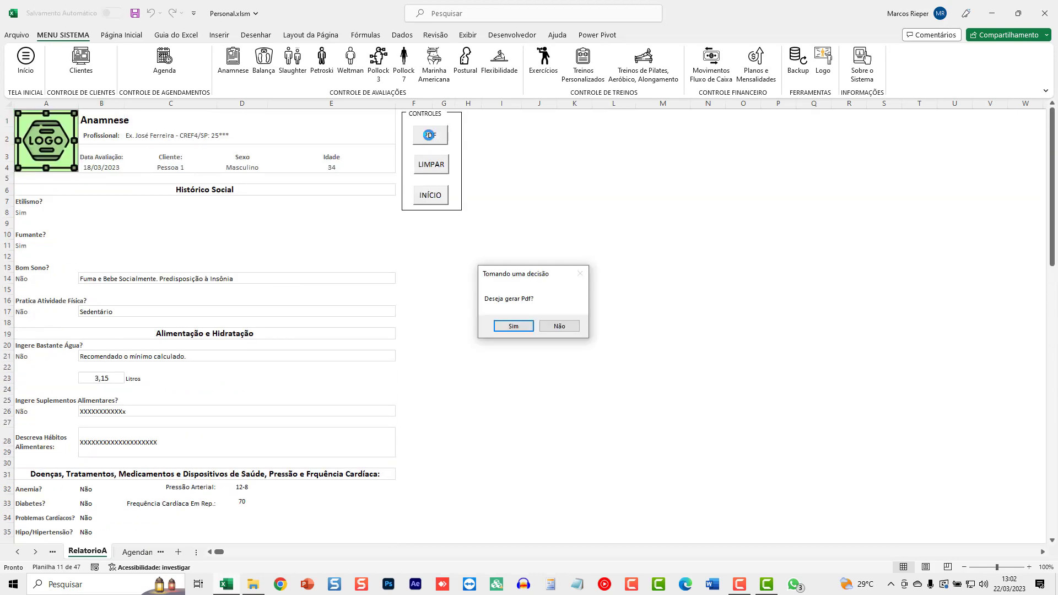
click(512, 325)
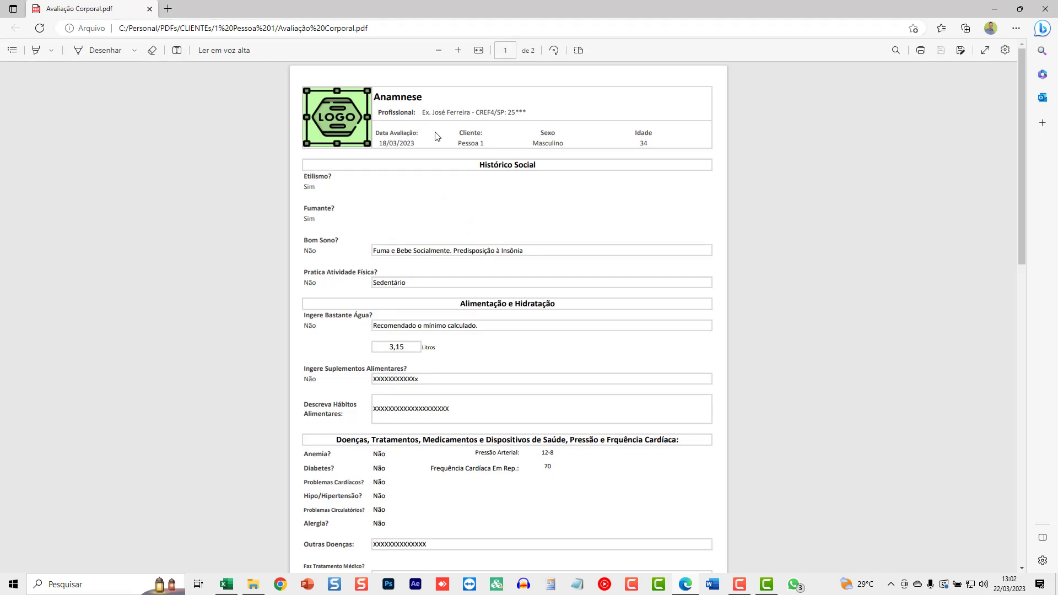
Step: Scroll through both pages of the Avaliação Corporal.pdf anamnesis report in Edge, then close Edge
scroll(528, 265, down, 3)
scroll(529, 284, down, 5)
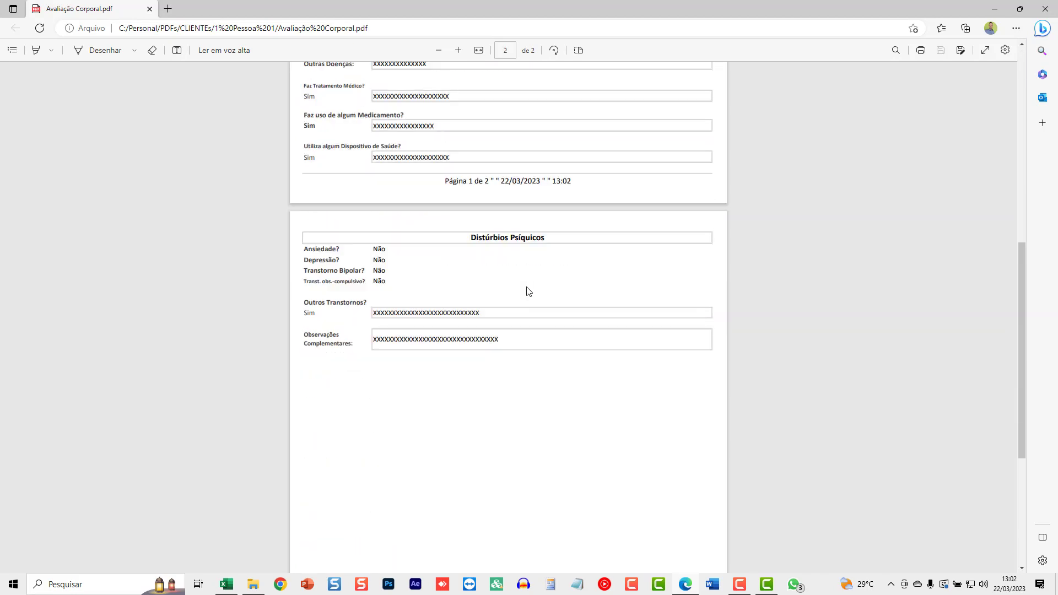
scroll(529, 292, down, 5)
scroll(672, 248, up, 5)
scroll(673, 249, down, 5)
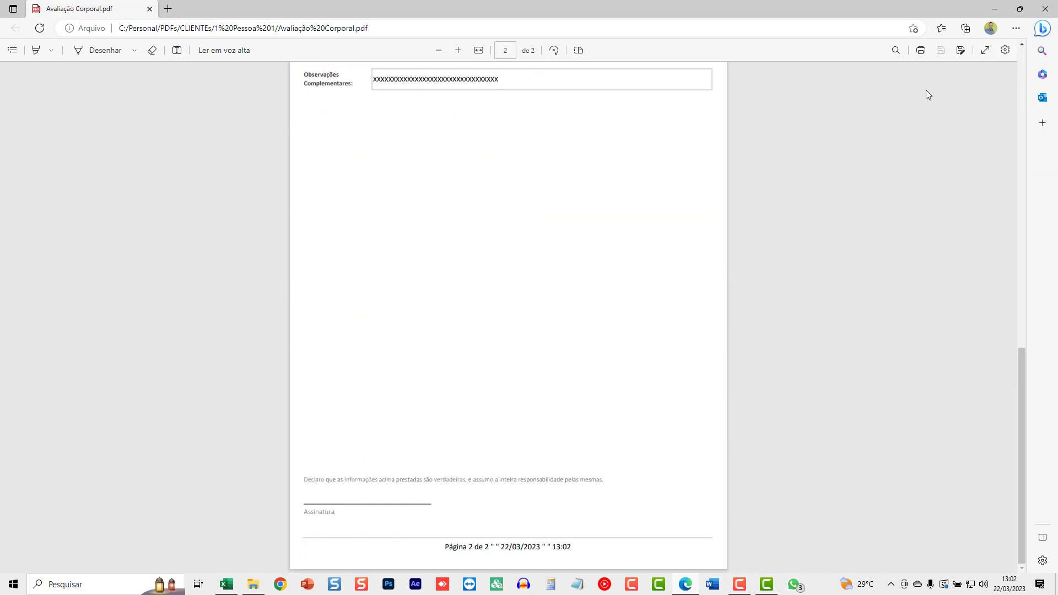
click(1045, 9)
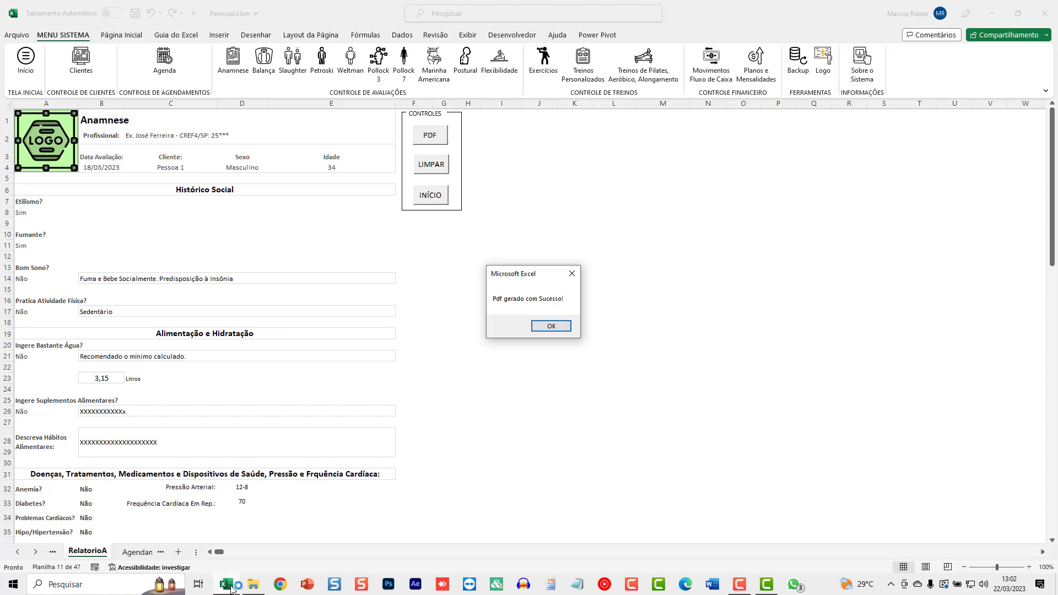
Step: Dismiss the success message and browse PDFs\CLIENTEs, sorted newest first, into client 1's folder and back
click(550, 326)
click(253, 584)
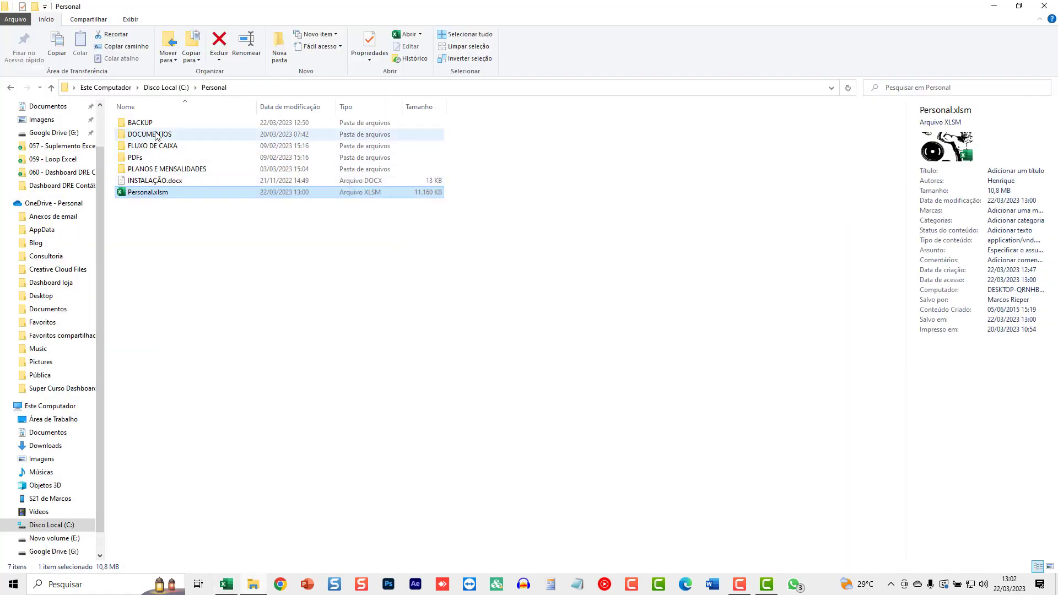
double_click(148, 157)
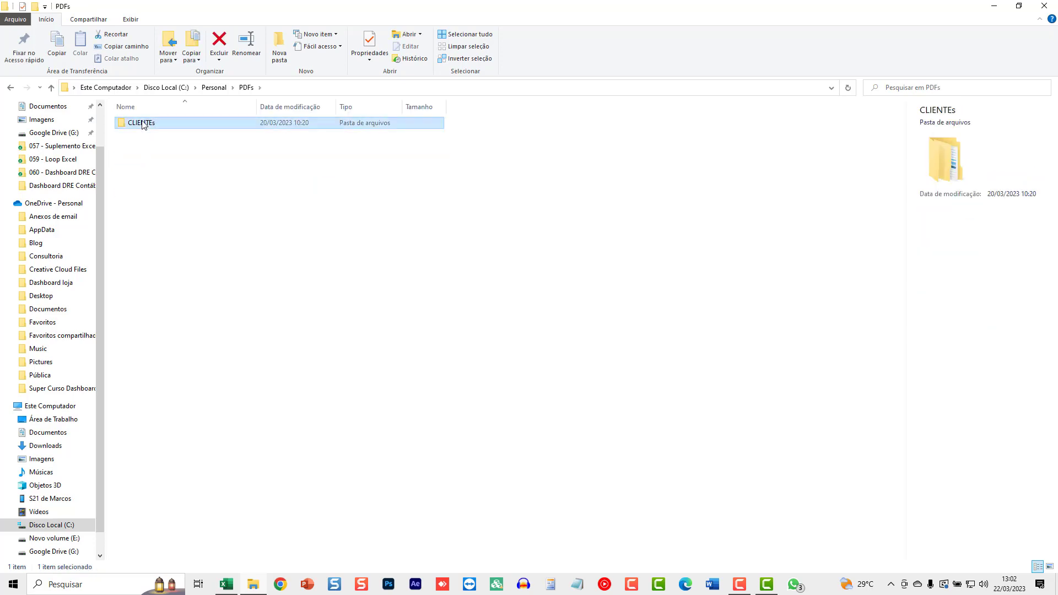
double_click(161, 124)
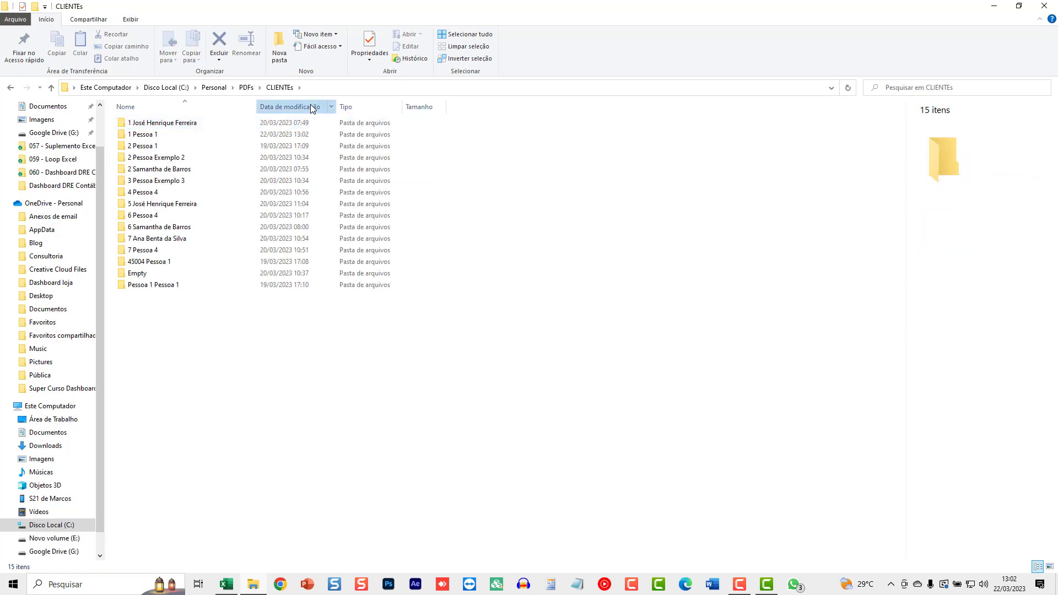
click(291, 106)
double_click(167, 124)
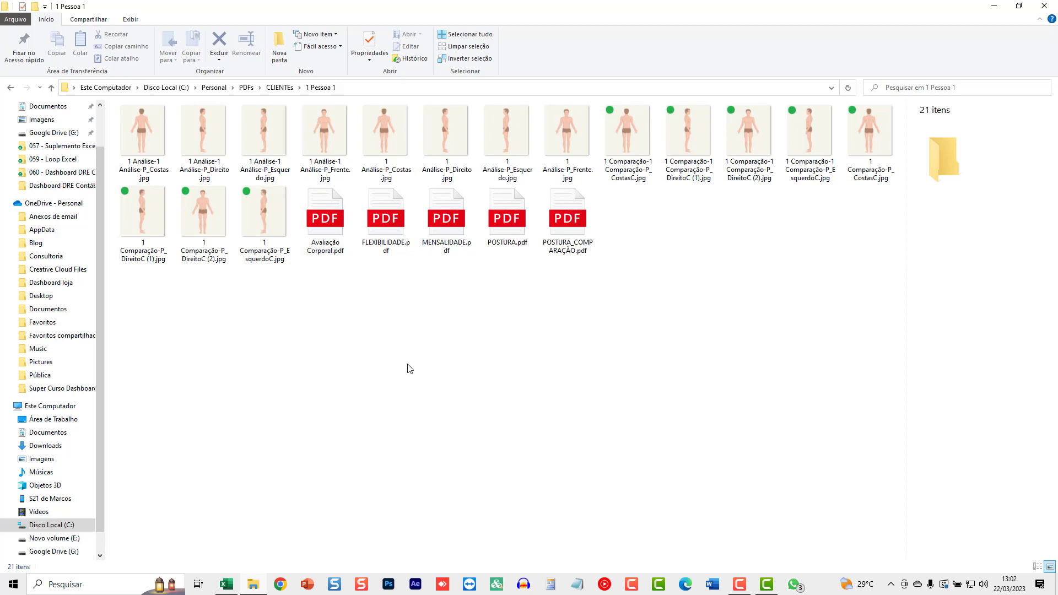
key(alt+Up)
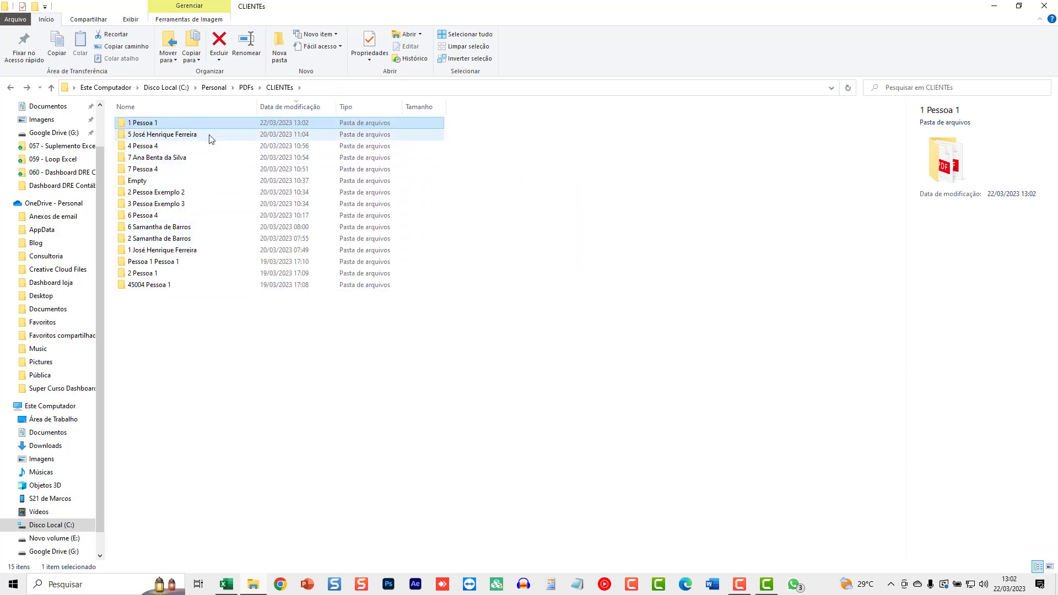
key(alt+Up)
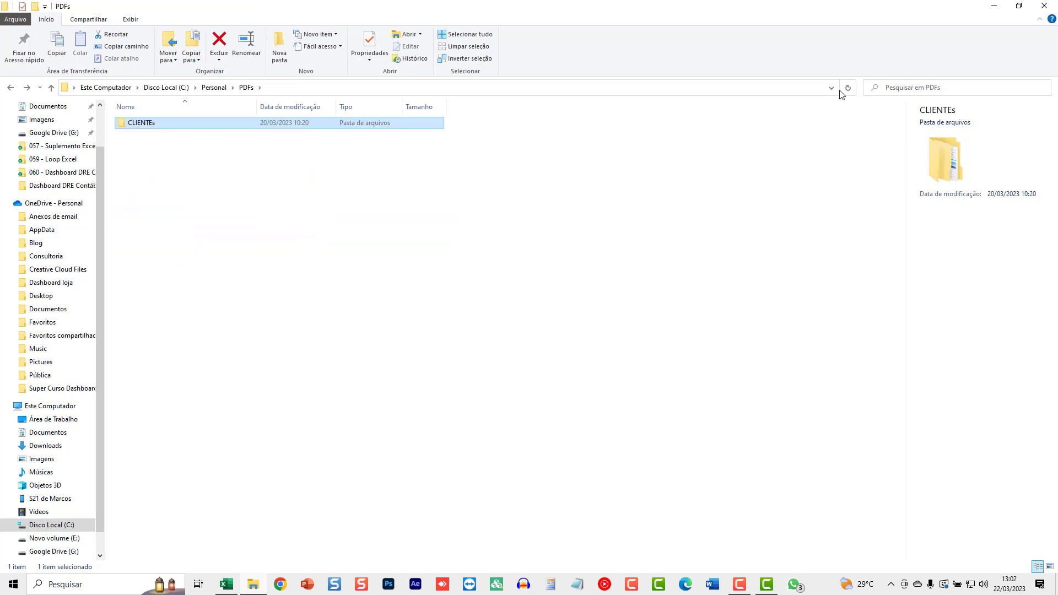
Step: Clear the sheet's column selection, then view the client's ANÁLISE.pdf and return to CLIENTEs
click(994, 7)
click(504, 268)
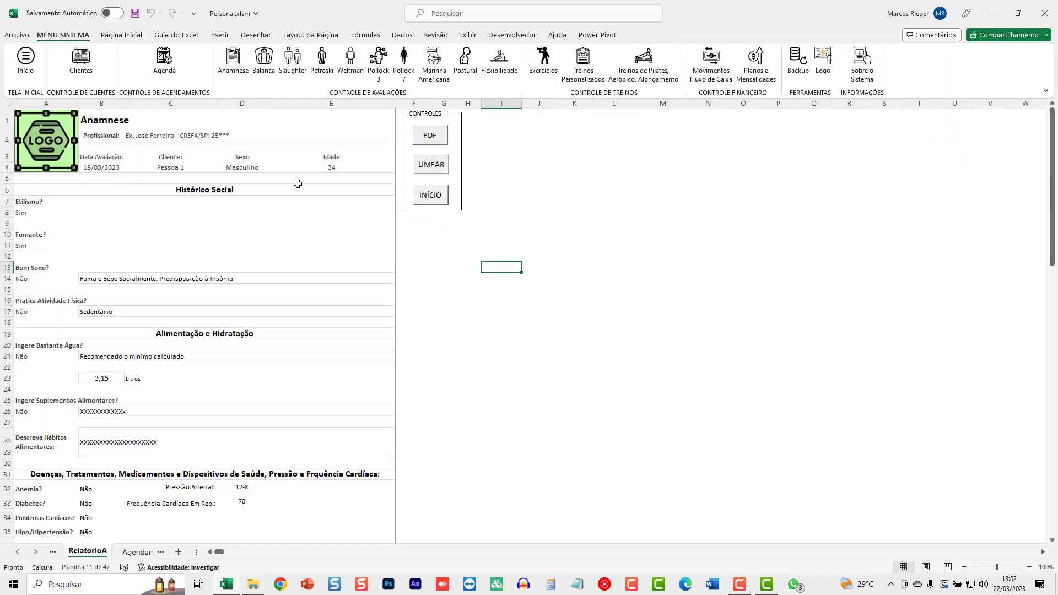
key(alt+Tab)
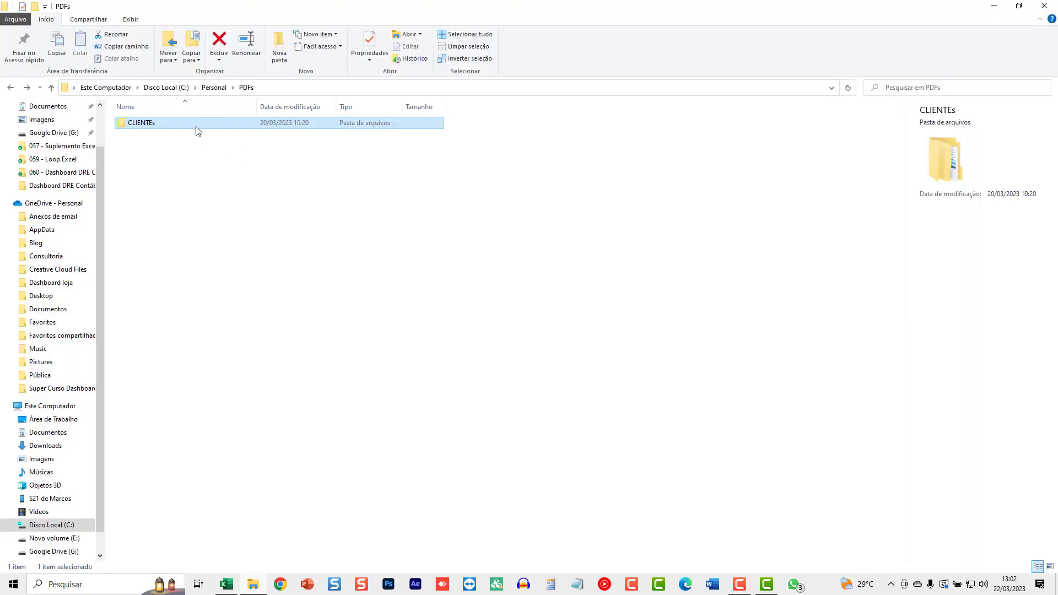
double_click(187, 126)
double_click(170, 137)
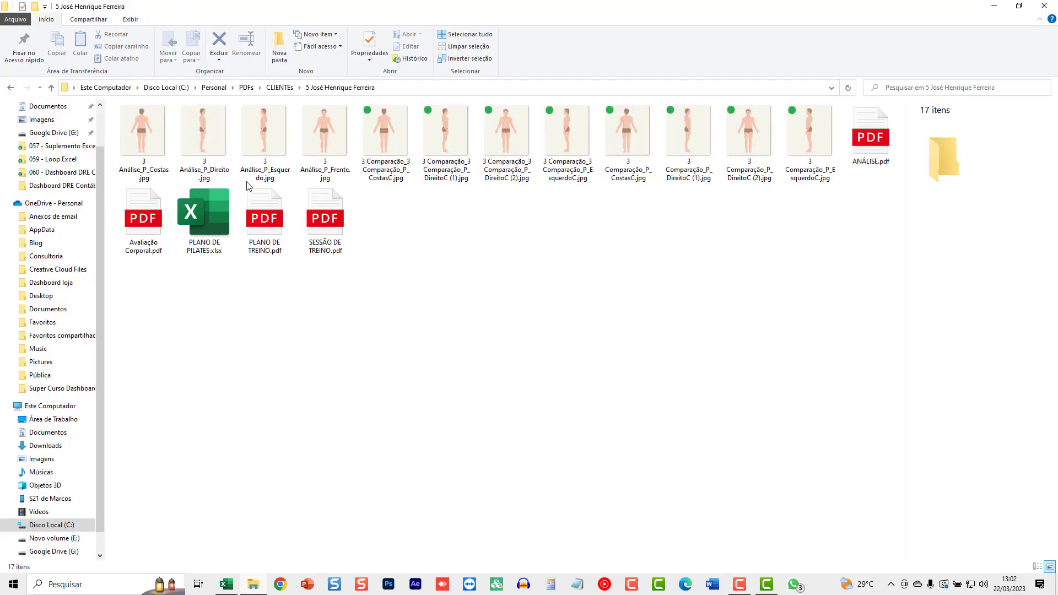
double_click(864, 145)
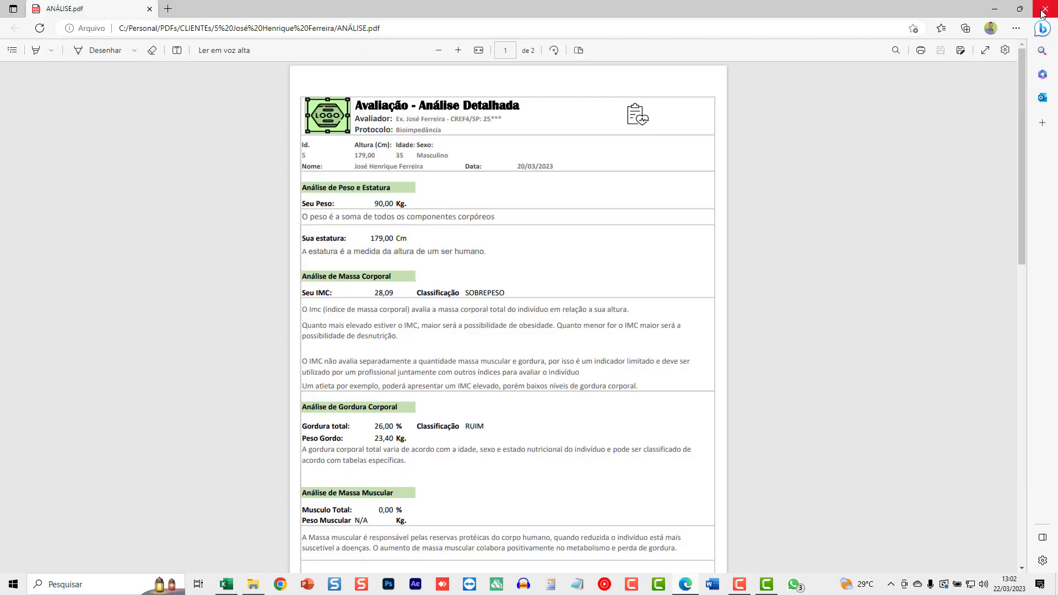
click(1046, 9)
click(510, 277)
key(BackSpace)
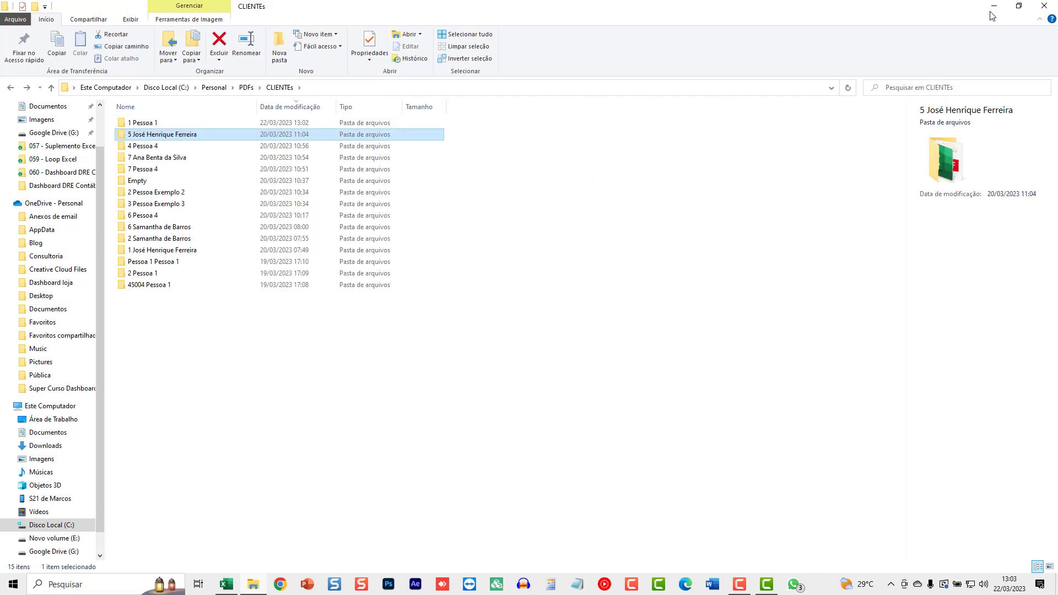
Step: Open the Resumida bioimpedance form from Balança, listing the two registered assessments
click(992, 8)
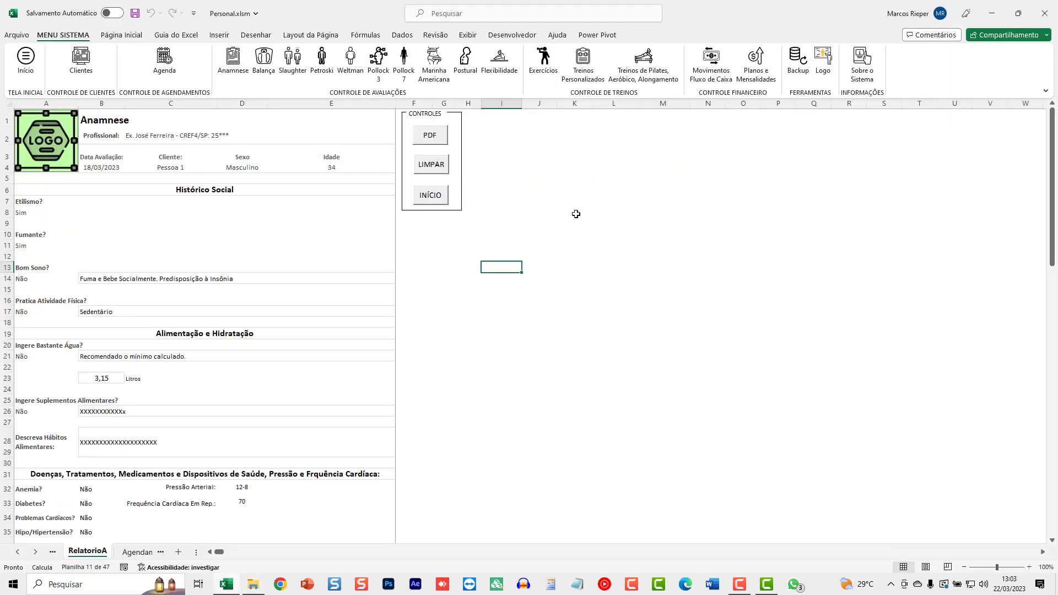
click(264, 59)
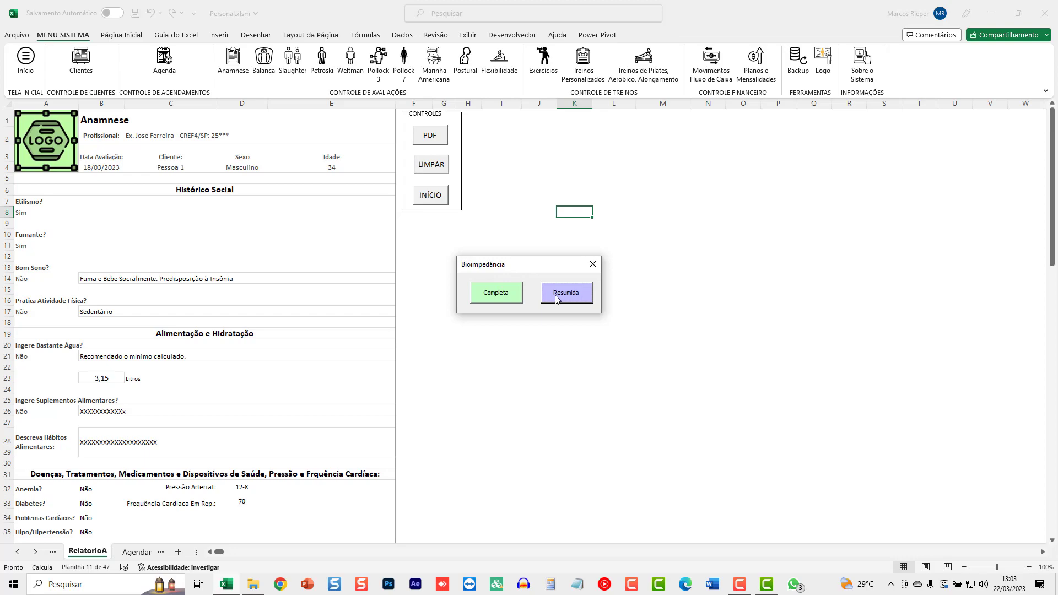
click(499, 299)
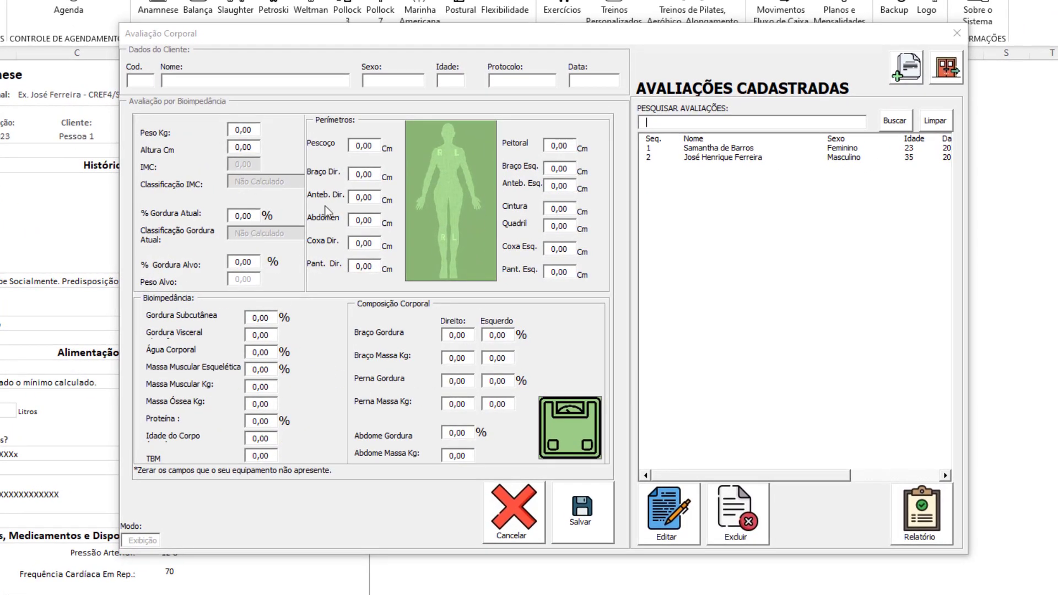
Step: Load the first registered evaluation (65 kg, 163 cm) for editing and re-save it with 20% target fat
click(720, 150)
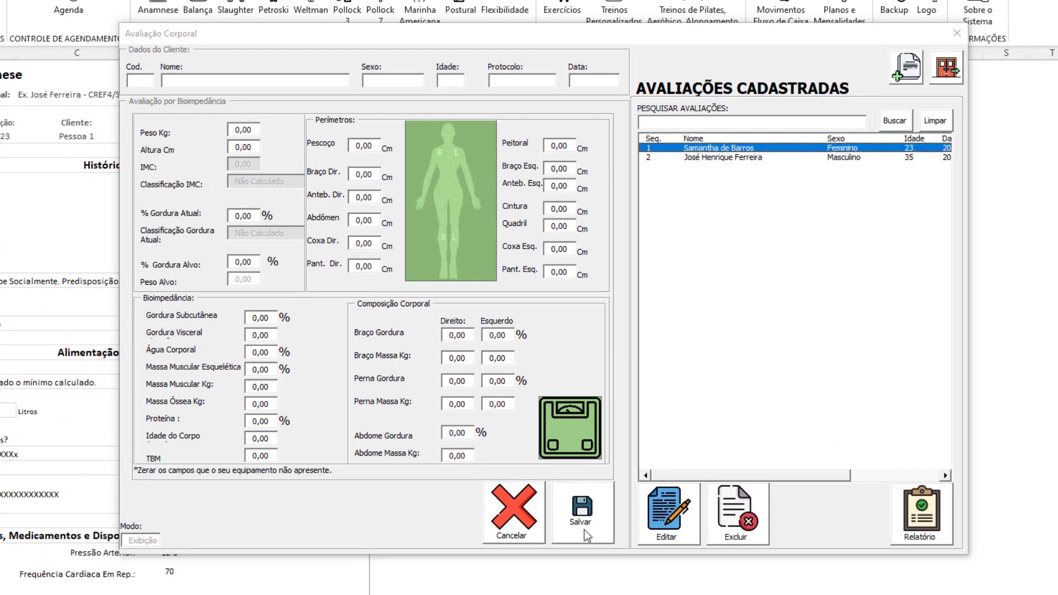
click(656, 537)
click(587, 348)
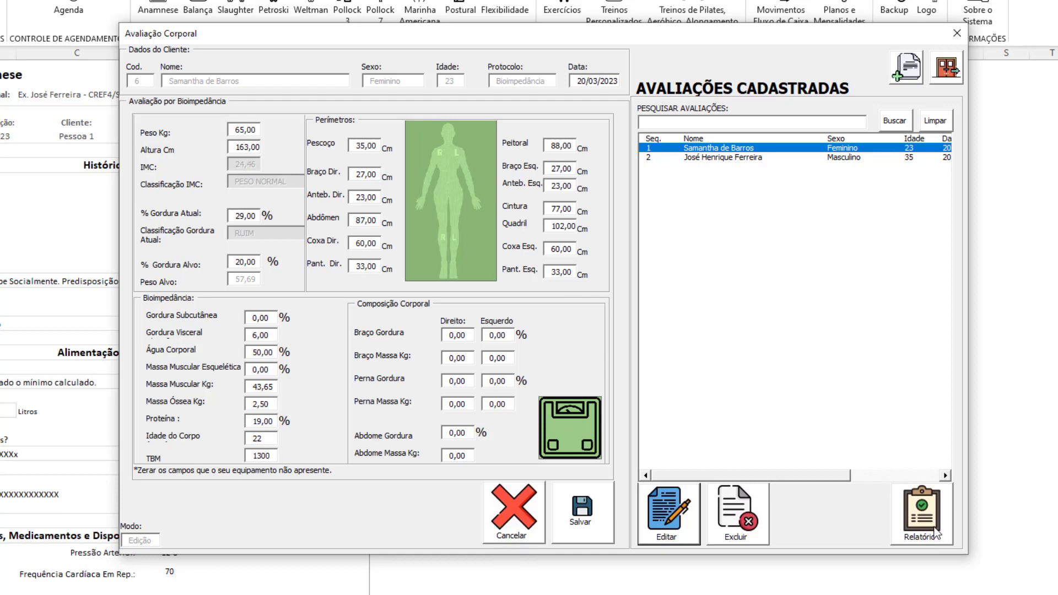
click(570, 526)
click(614, 367)
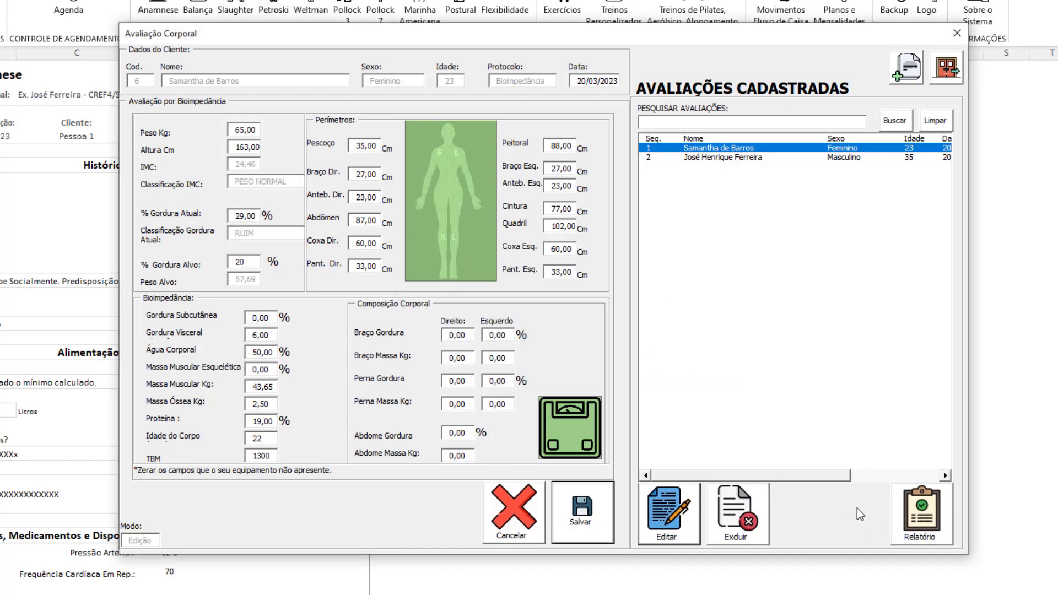
Step: Generate the body composition report and scroll through its comparisons table and evolution charts
click(579, 342)
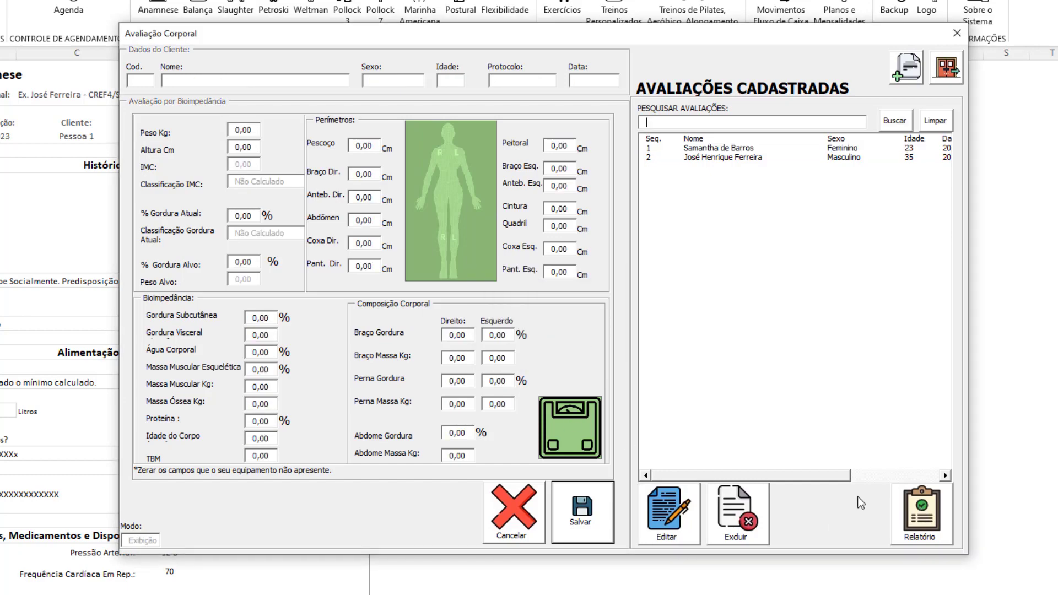
click(920, 516)
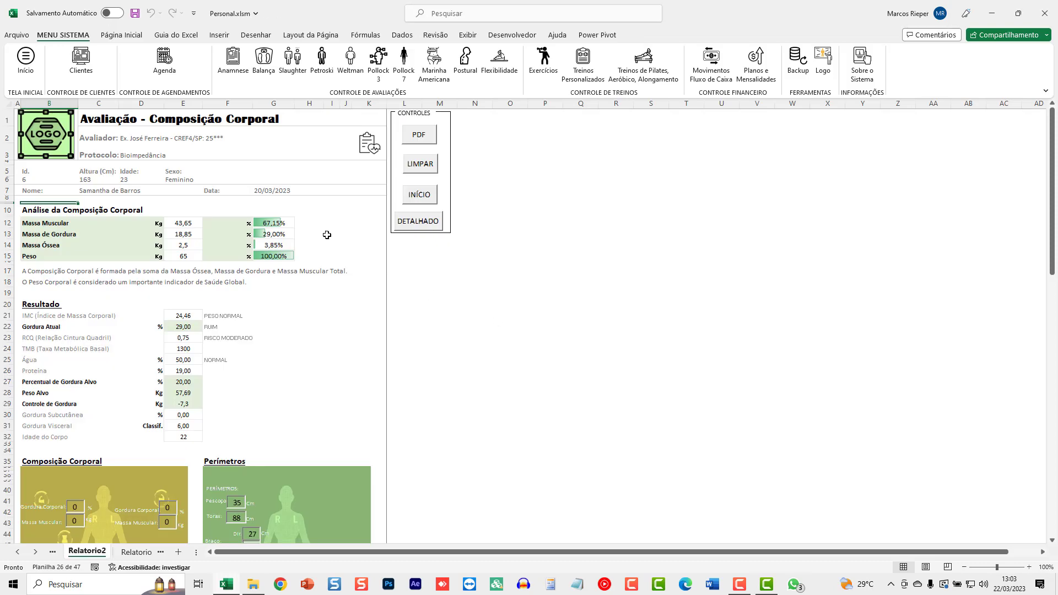
scroll(205, 198, down, 3)
scroll(205, 221, down, 6)
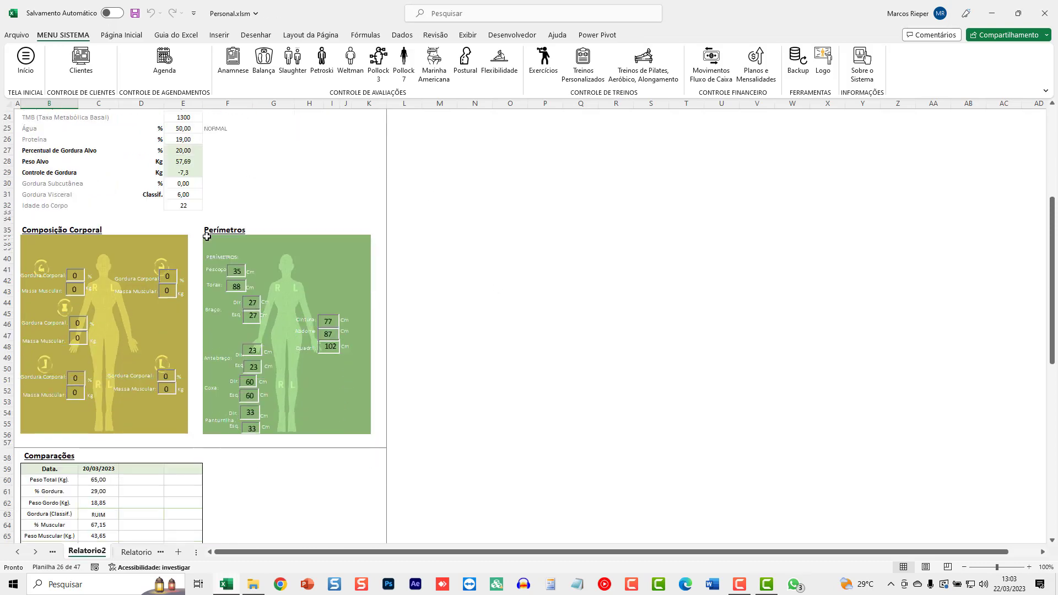
scroll(205, 242, down, 3)
scroll(207, 255, down, 4)
scroll(206, 255, down, 2)
scroll(206, 256, down, 2)
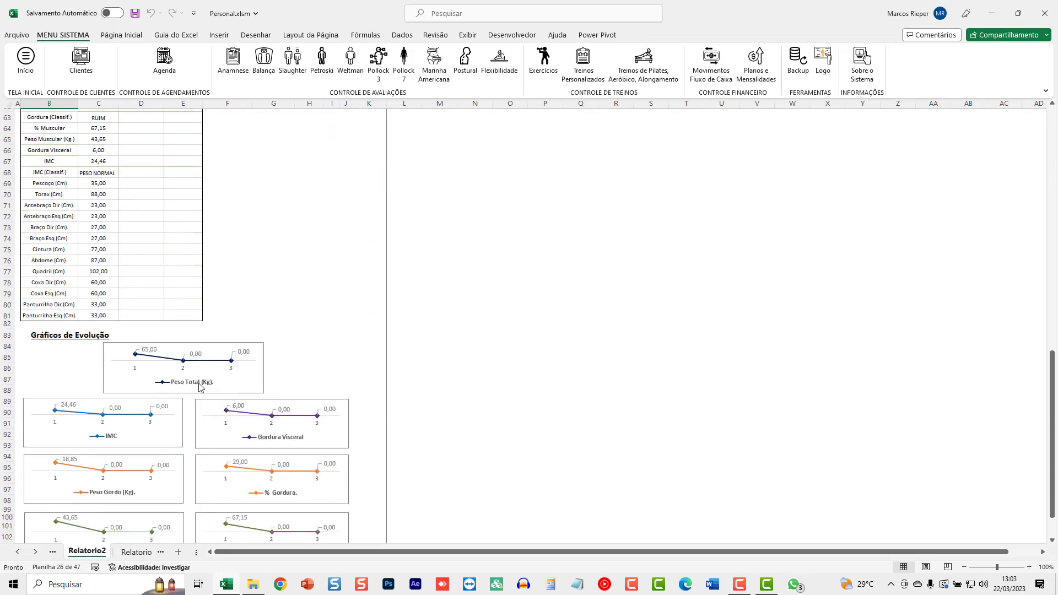
scroll(206, 255, down, 3)
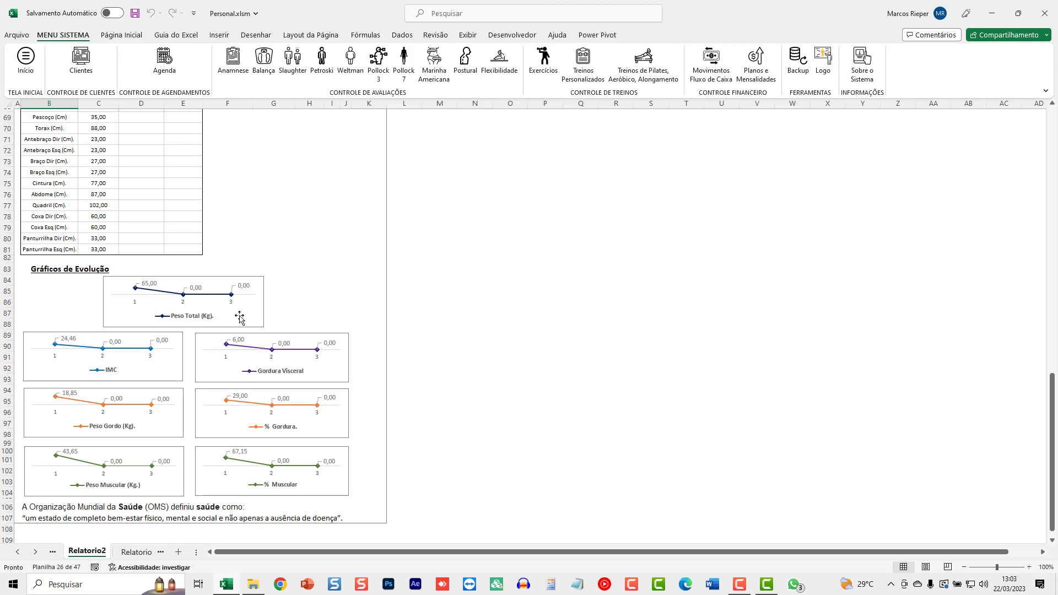
scroll(220, 407, down, 4)
scroll(225, 406, down, 1)
scroll(235, 393, up, 9)
scroll(221, 393, up, 4)
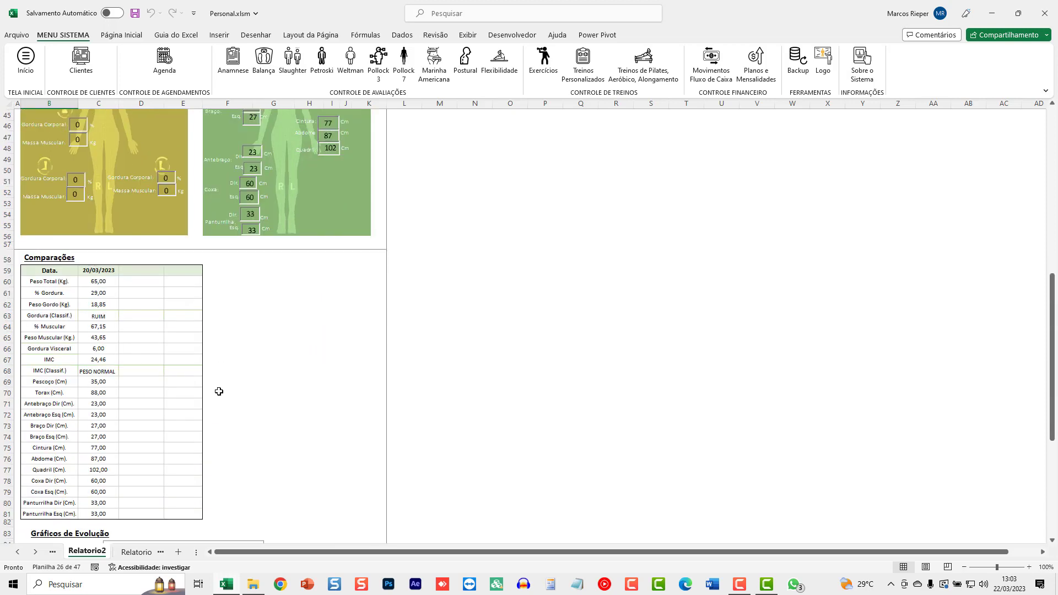
scroll(176, 303, down, 2)
Step: Select the empty comparison range D60:E81 and return to the top of the report
drag(132, 212, 180, 452)
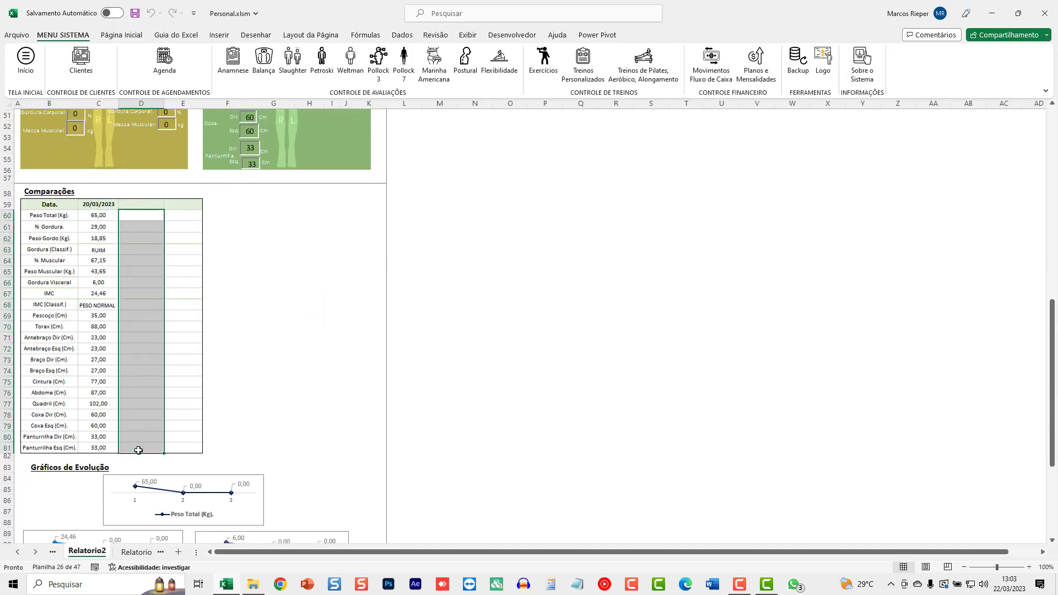
scroll(181, 275, up, 3)
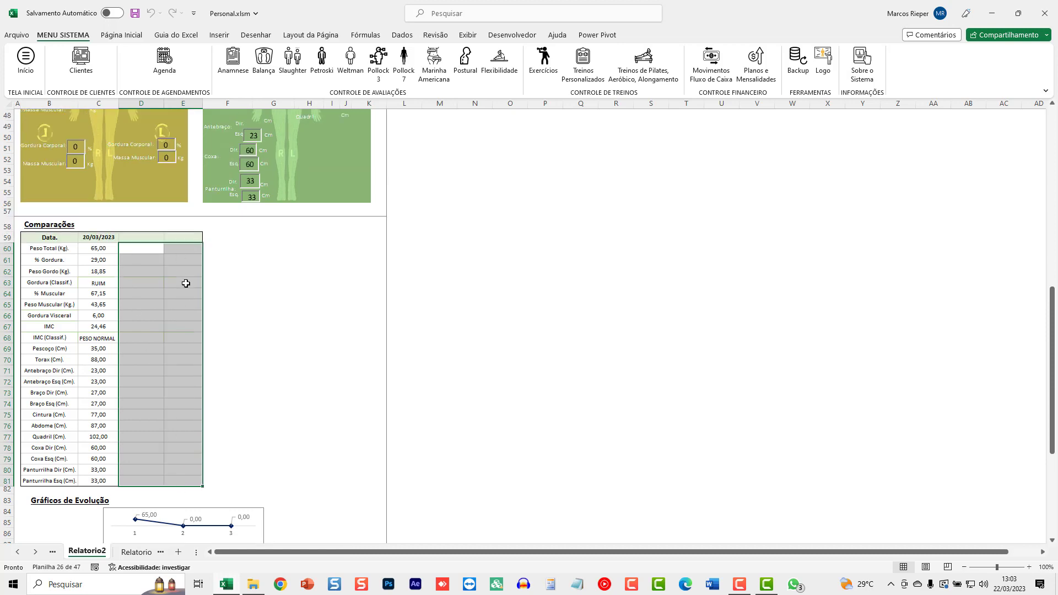
scroll(181, 275, up, 10)
scroll(181, 275, up, 4)
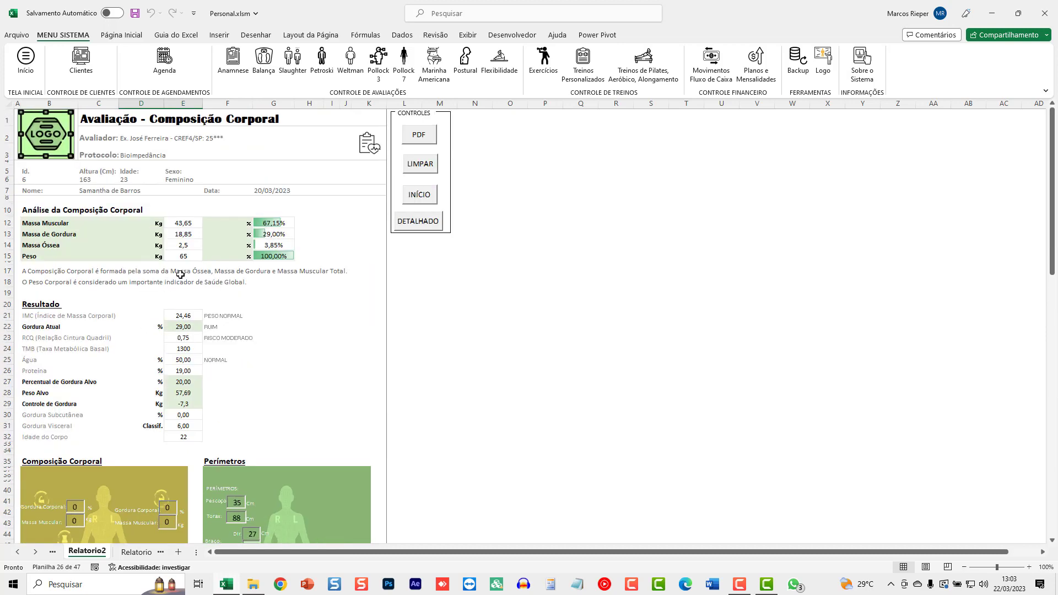
Step: Export the body composition report to Avaliação Corporal.pdf via the CONTROLES PDF button, answering Sim
click(418, 133)
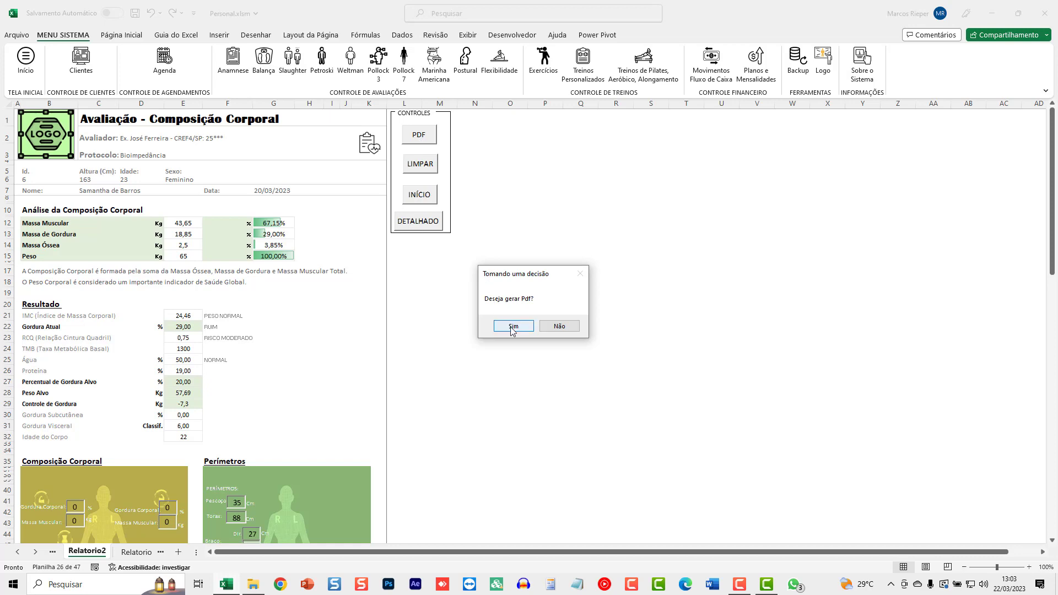
click(512, 326)
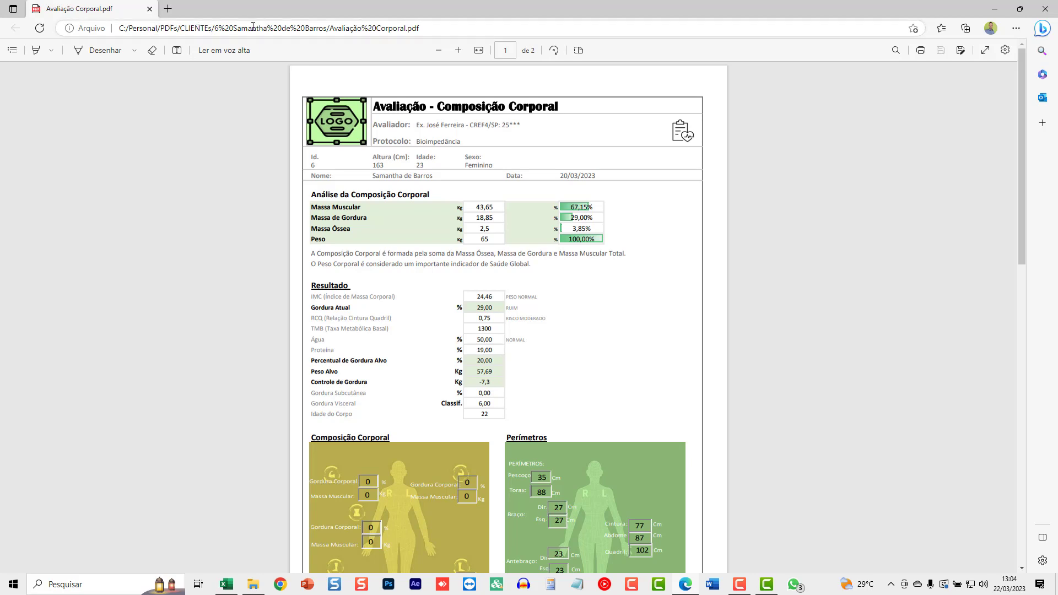
Step: Scroll through the two-page Avaliação Corporal.pdf, jump back to its start and close Edge
scroll(518, 261, down, 10)
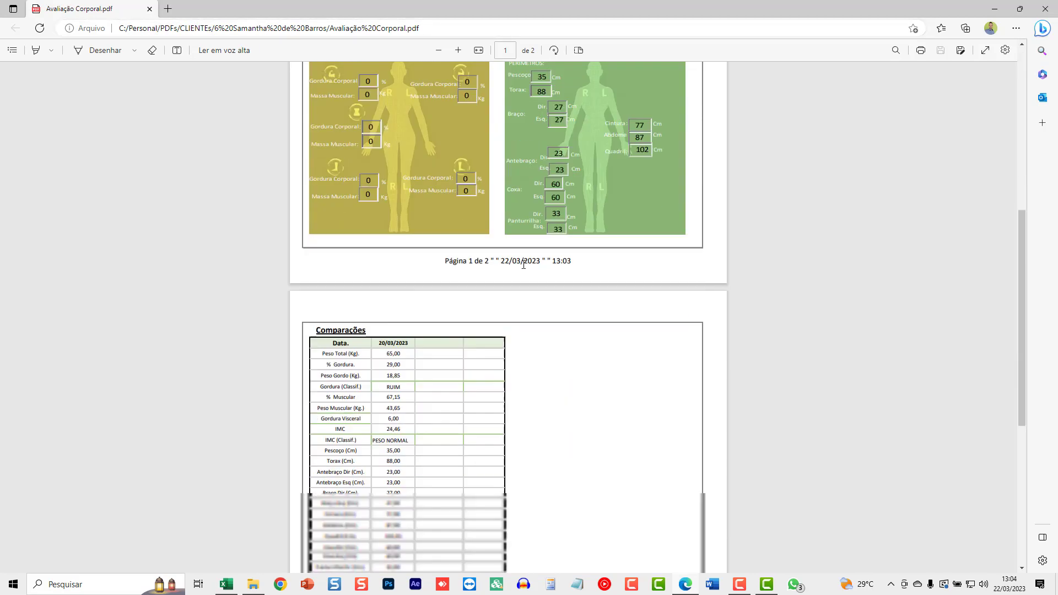
scroll(522, 261, down, 4)
scroll(524, 264, down, 4)
key(Home)
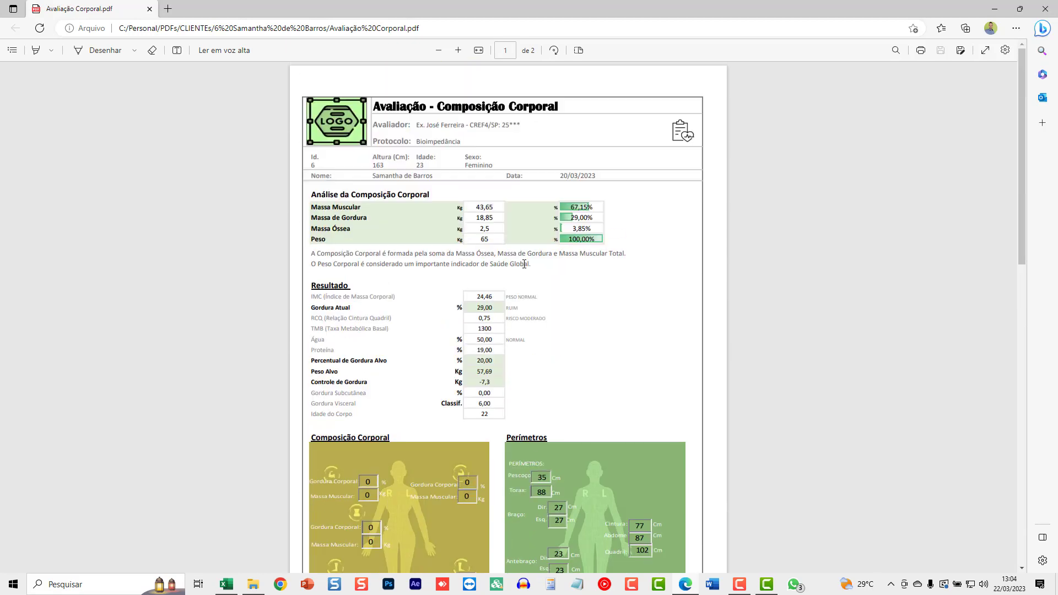
click(1046, 9)
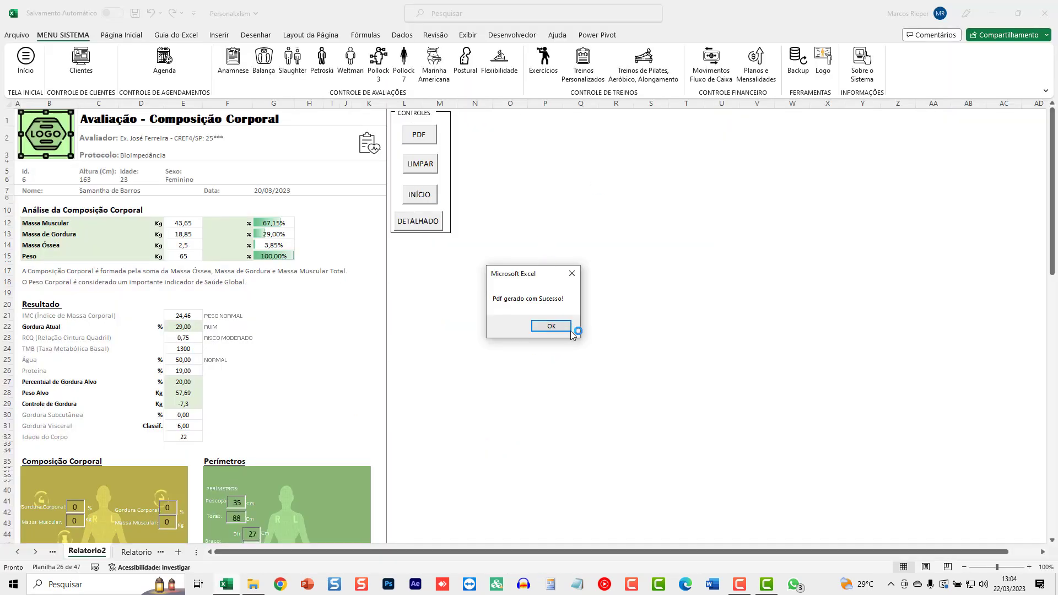
Step: Dismiss the export message and open the Slaughter skinfold form instead of bioimpedance
click(551, 326)
click(314, 167)
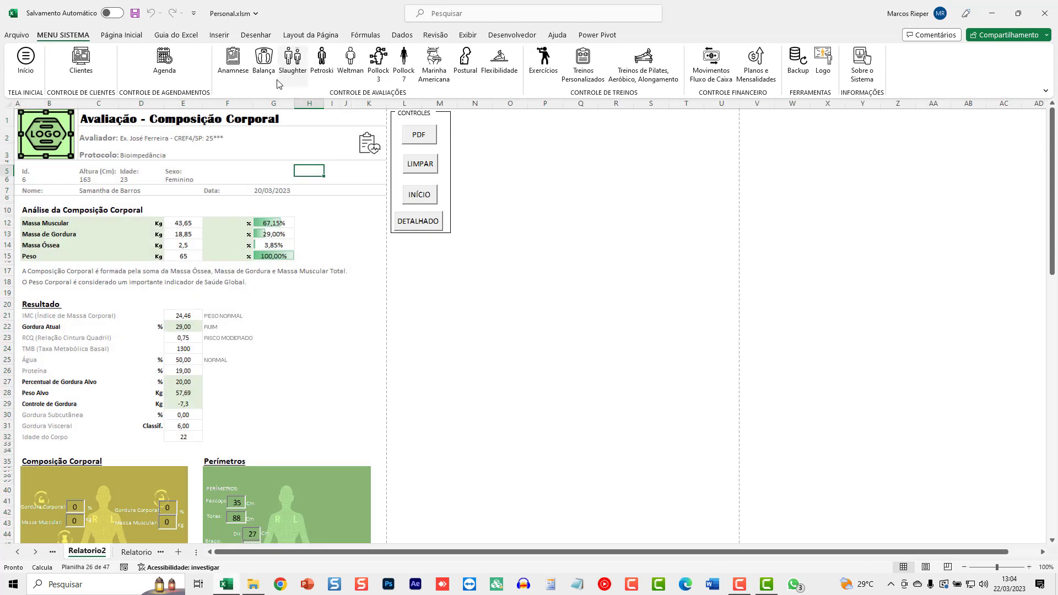
click(263, 58)
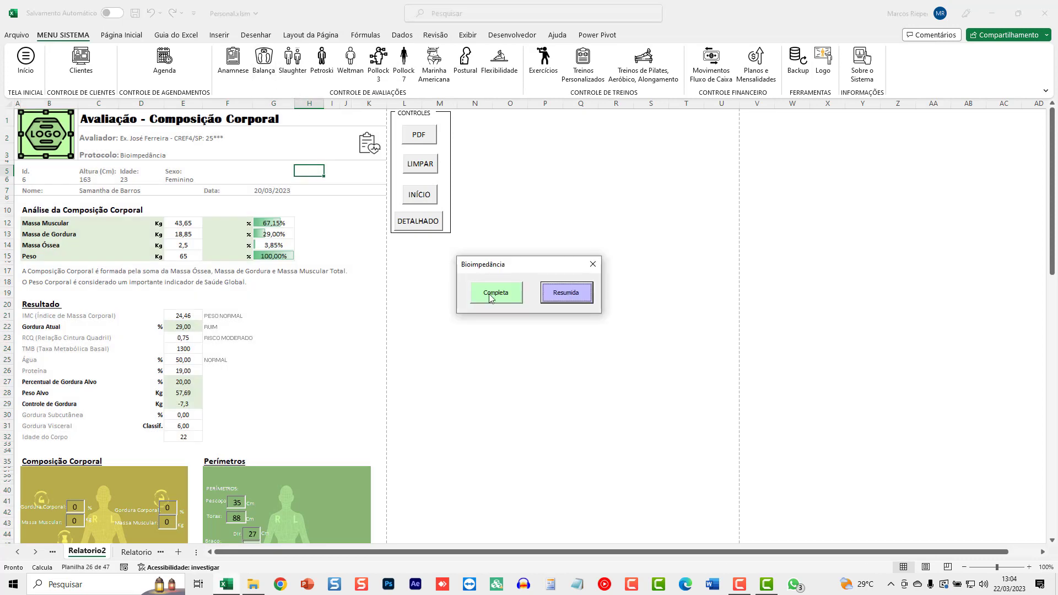
click(593, 264)
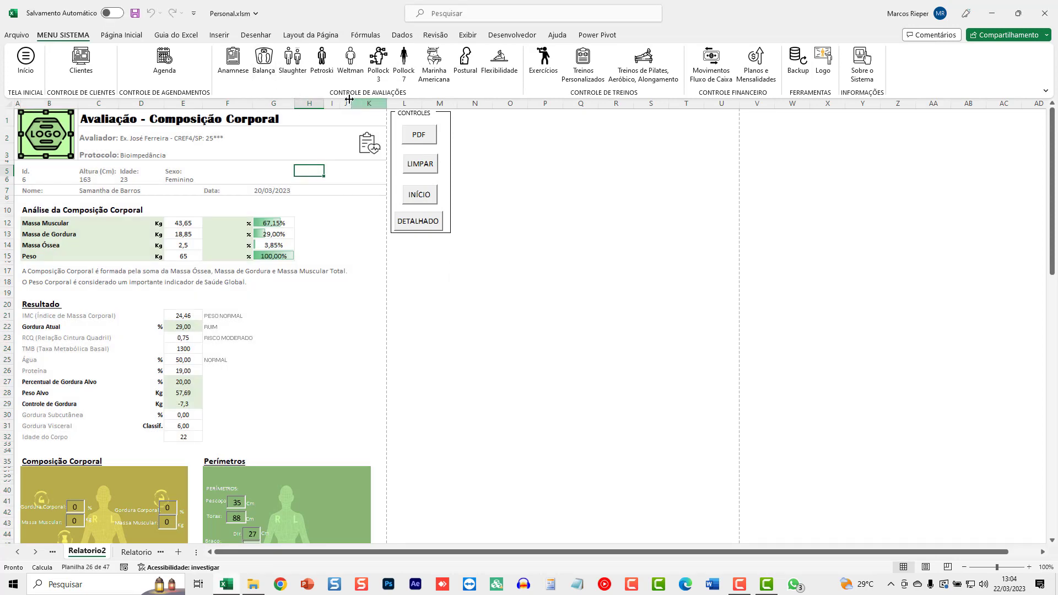
click(296, 58)
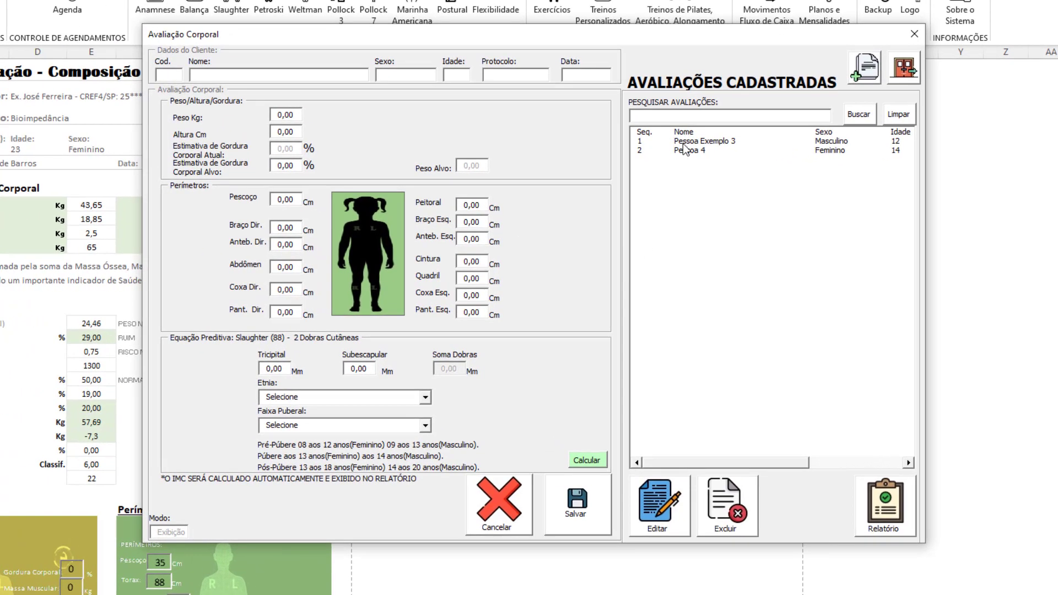
Step: Load the Pessoa Exemplo 3 evaluation for editing and save it again
click(686, 141)
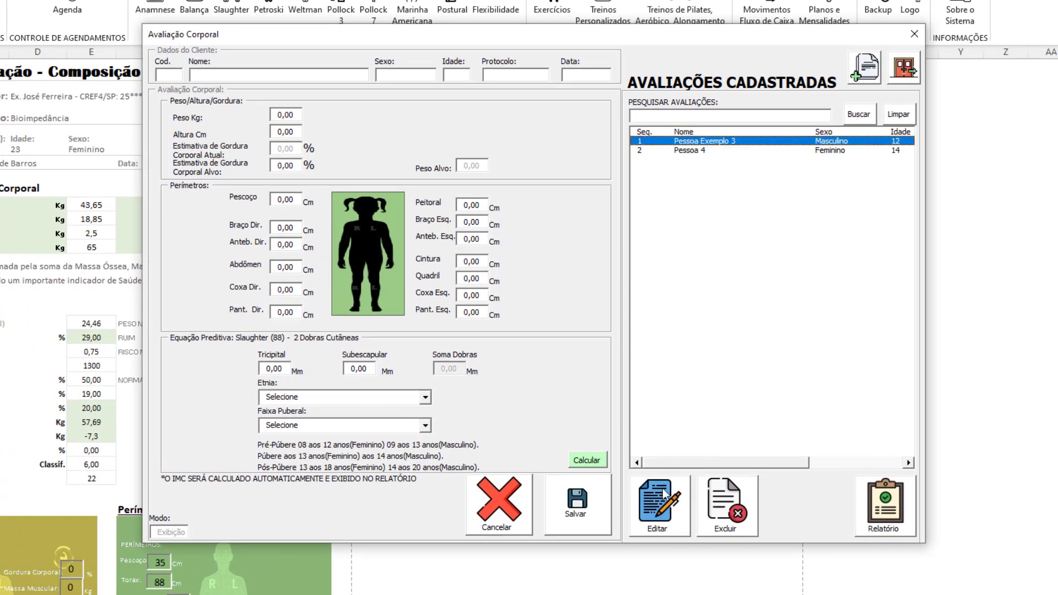
click(660, 504)
click(514, 345)
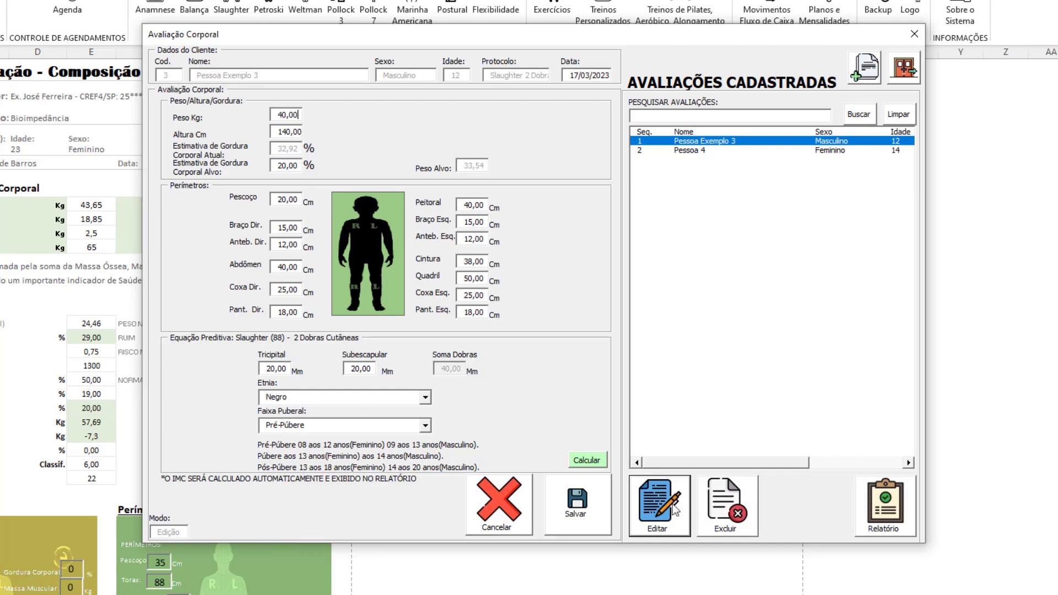
click(594, 510)
click(577, 359)
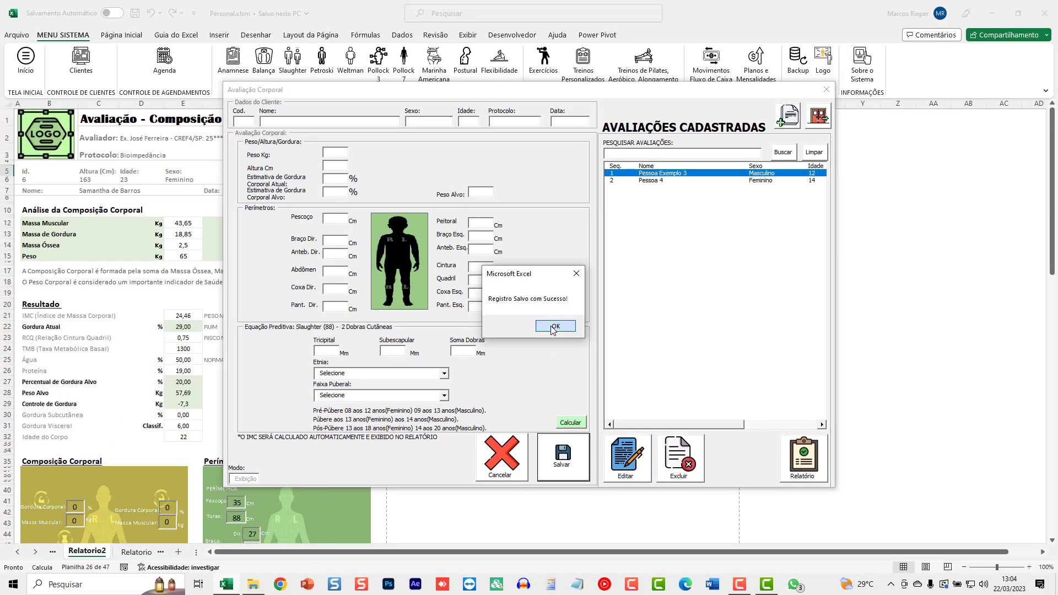
click(553, 327)
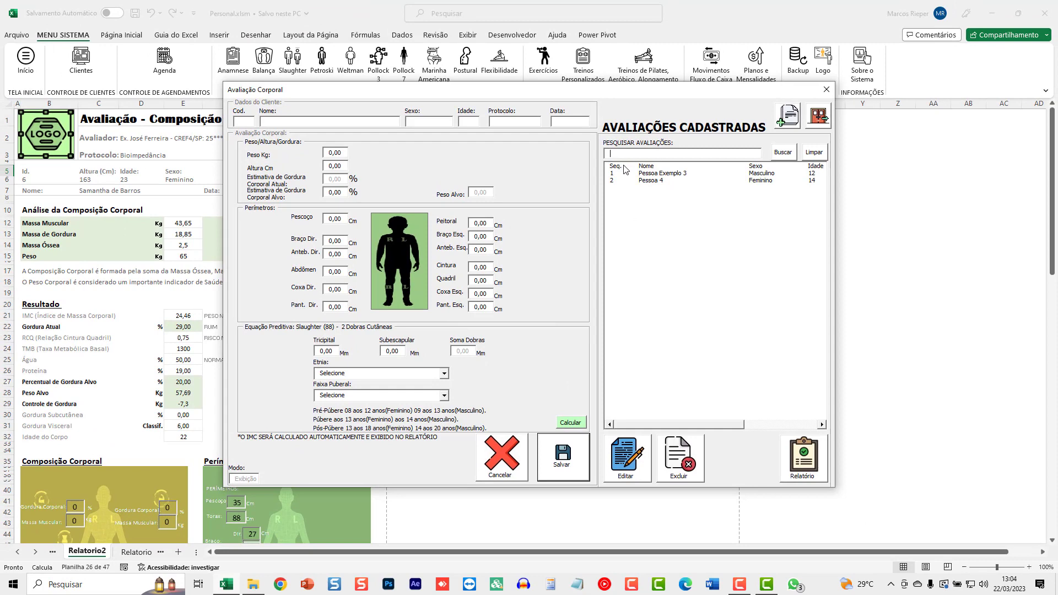
Step: Generate and review the Slaughter 2 Dobras report for Pessoa Exemplo 3, showing 32,92% fat
click(793, 466)
click(515, 330)
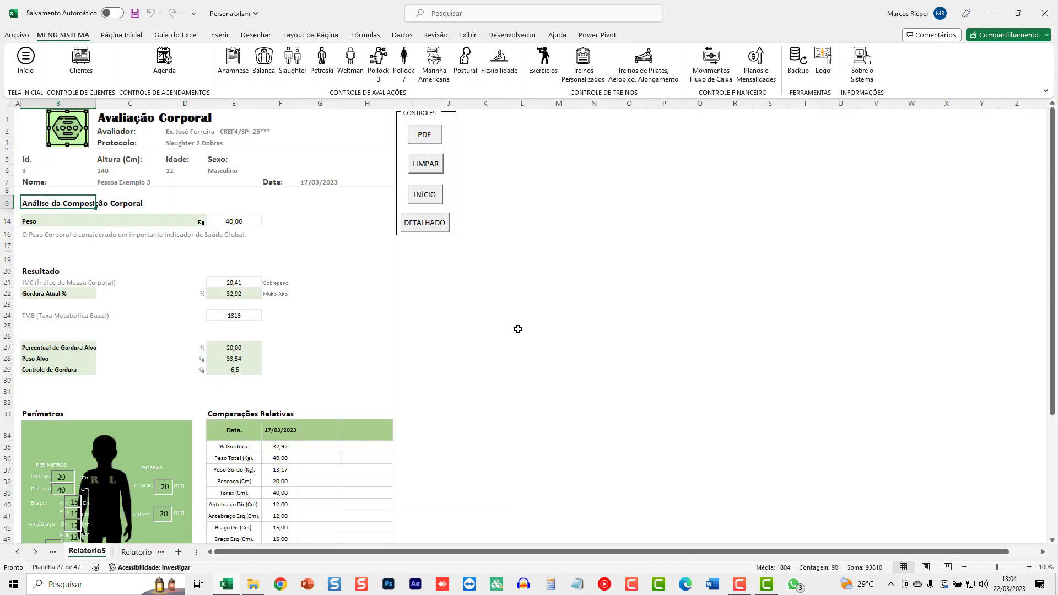
scroll(309, 295, down, 3)
scroll(309, 304, down, 3)
scroll(309, 305, up, 3)
scroll(309, 305, up, 3)
Step: Export the Slaughter report as a PDF, check it in Edge, and close the viewer
click(424, 135)
click(513, 327)
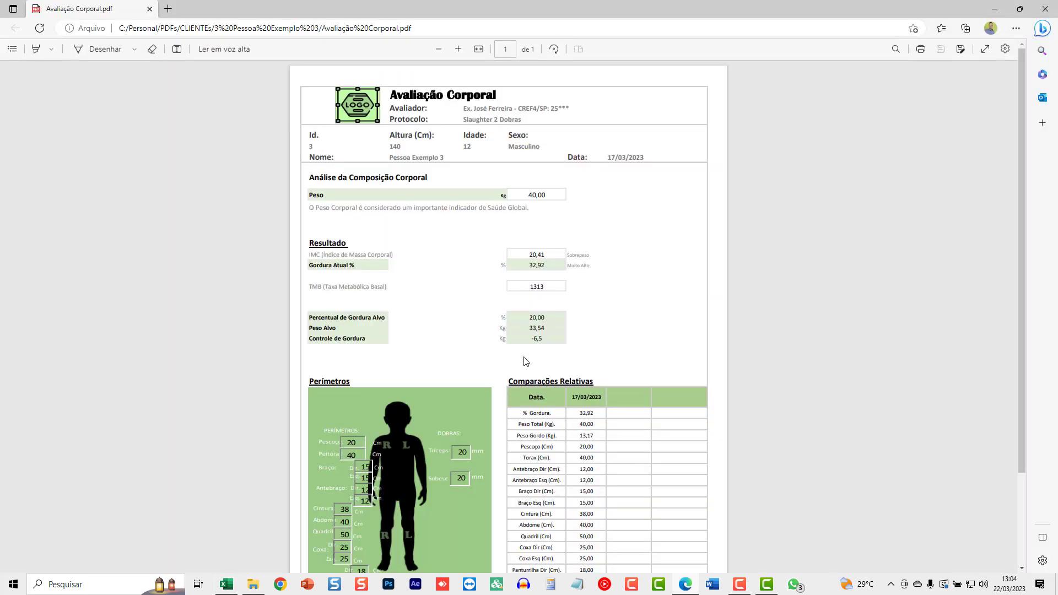
scroll(524, 361, down, 2)
scroll(524, 361, up, 2)
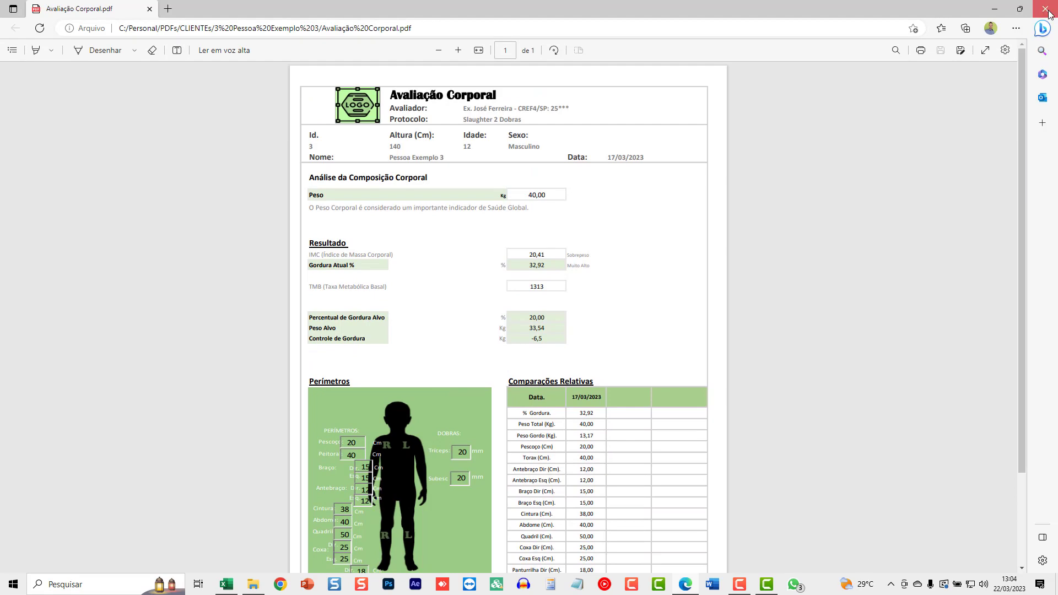
click(1047, 12)
click(551, 328)
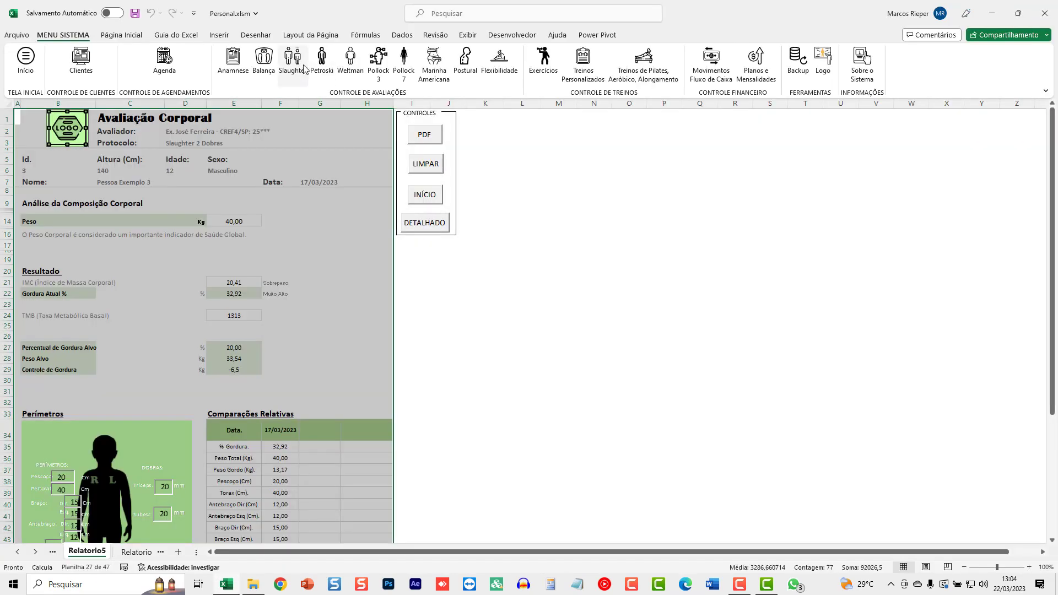
Step: Open a body-composition evaluation form, pick the first saved evaluation and confirm evaluating that client
click(301, 65)
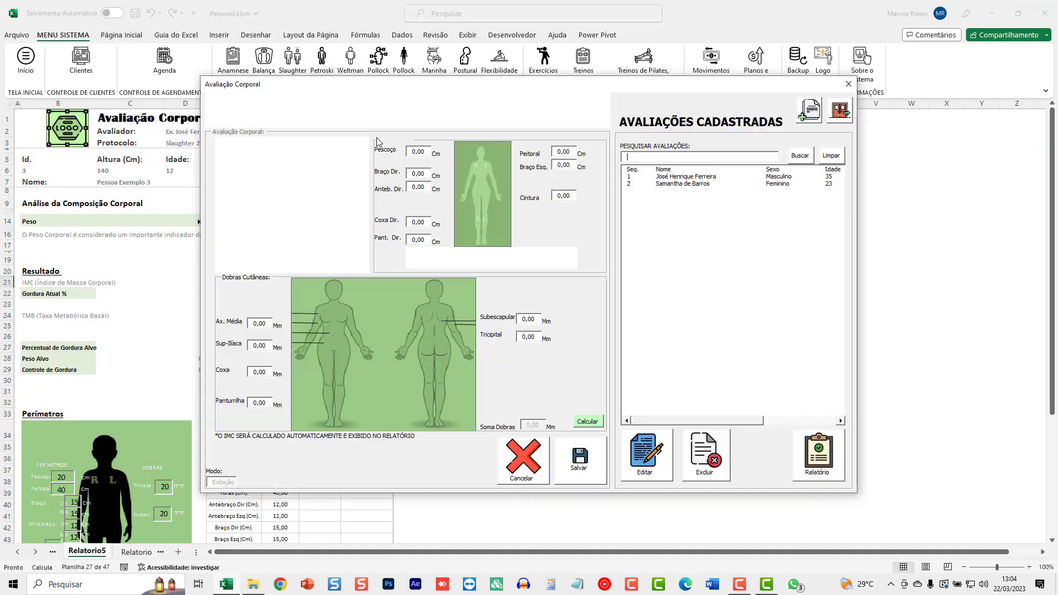
click(676, 179)
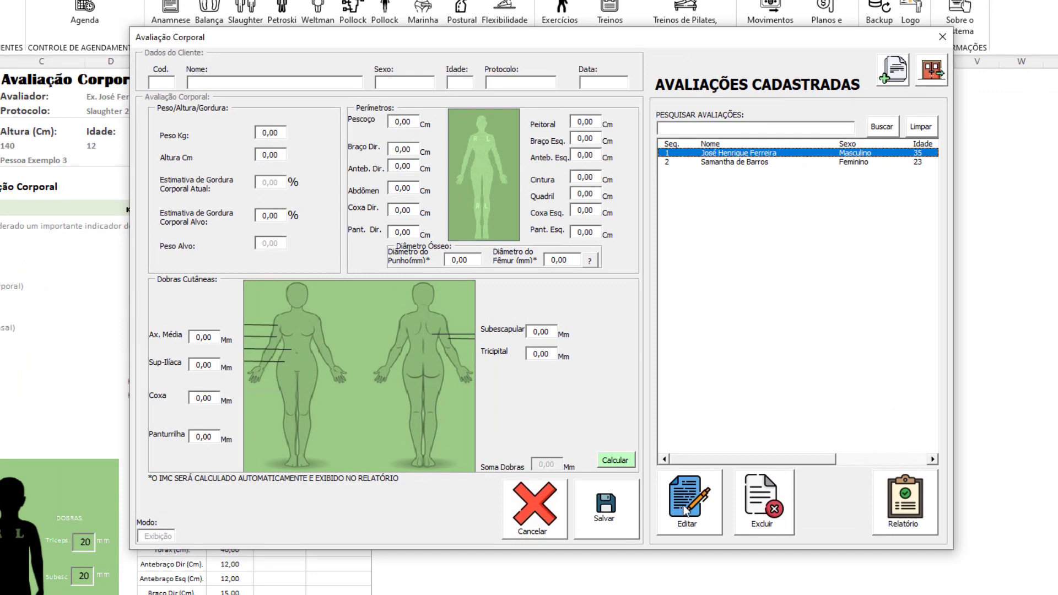
click(893, 77)
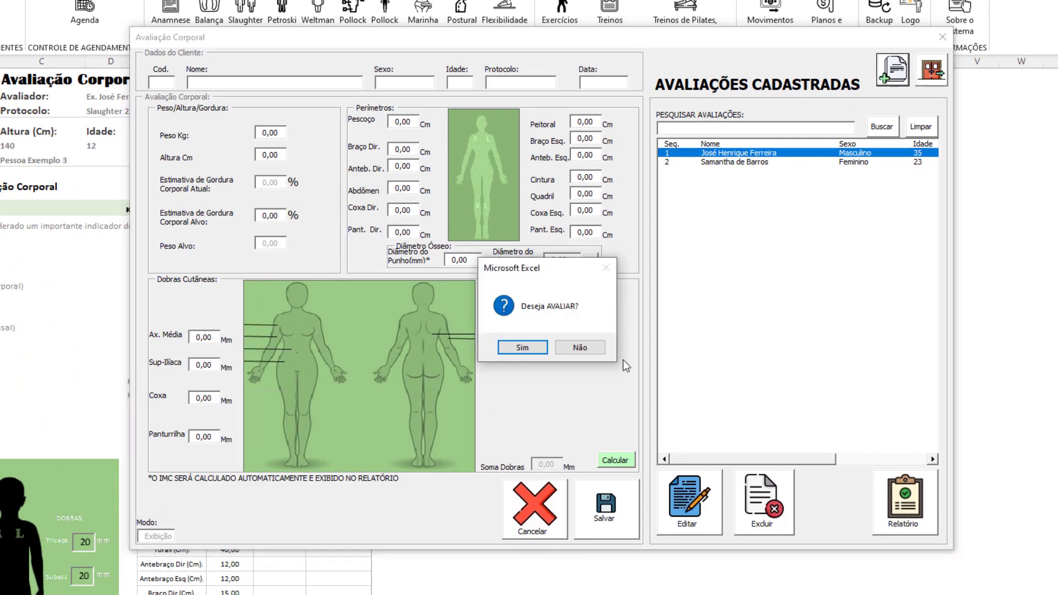
click(509, 347)
Step: Browse the Pessoa 4 and sixth client rows in Controle de Clientes, then close it
click(309, 176)
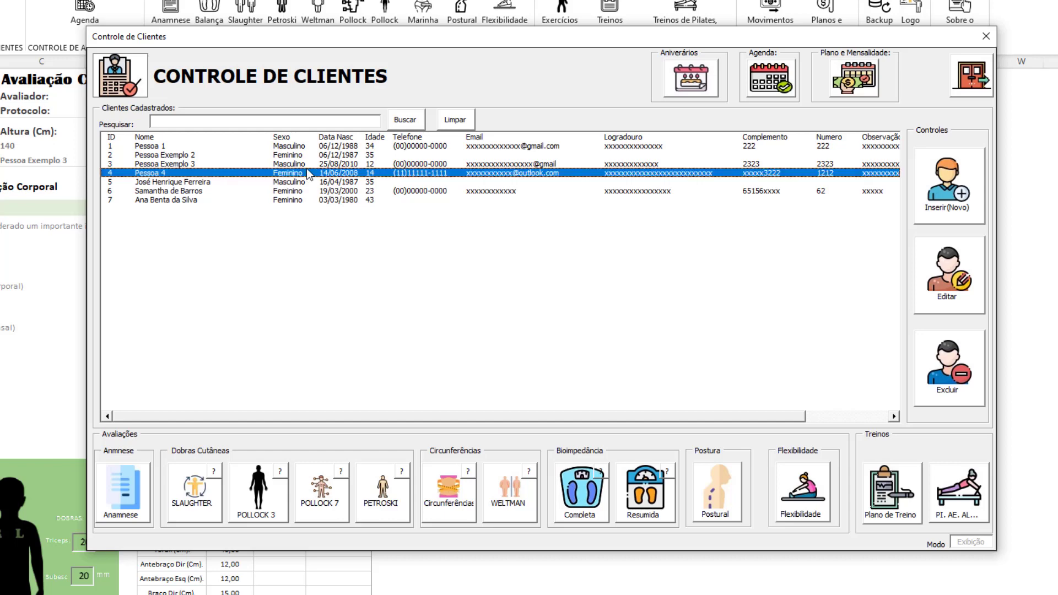
click(305, 191)
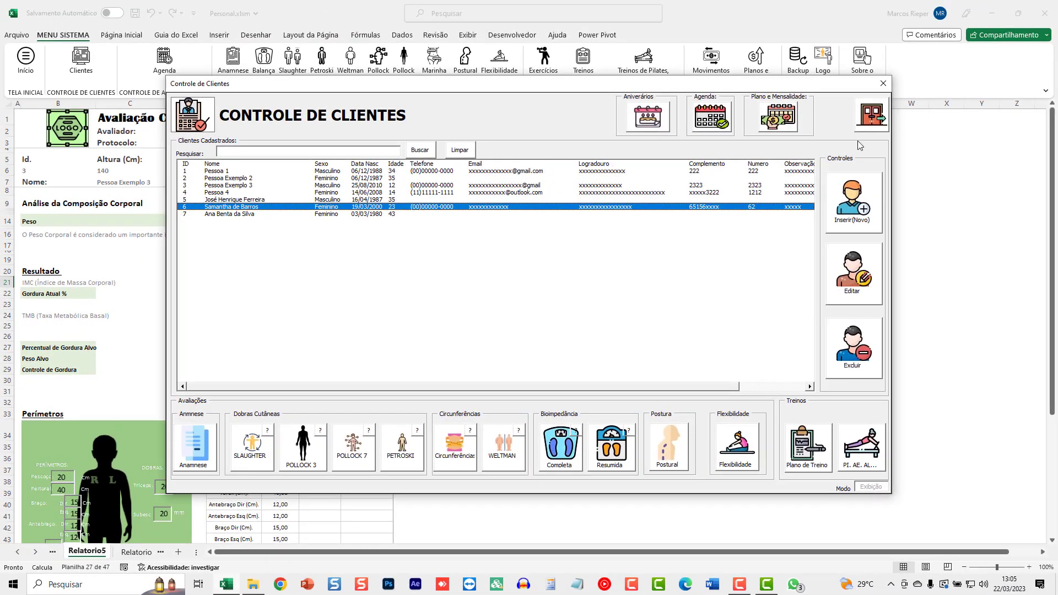
click(869, 119)
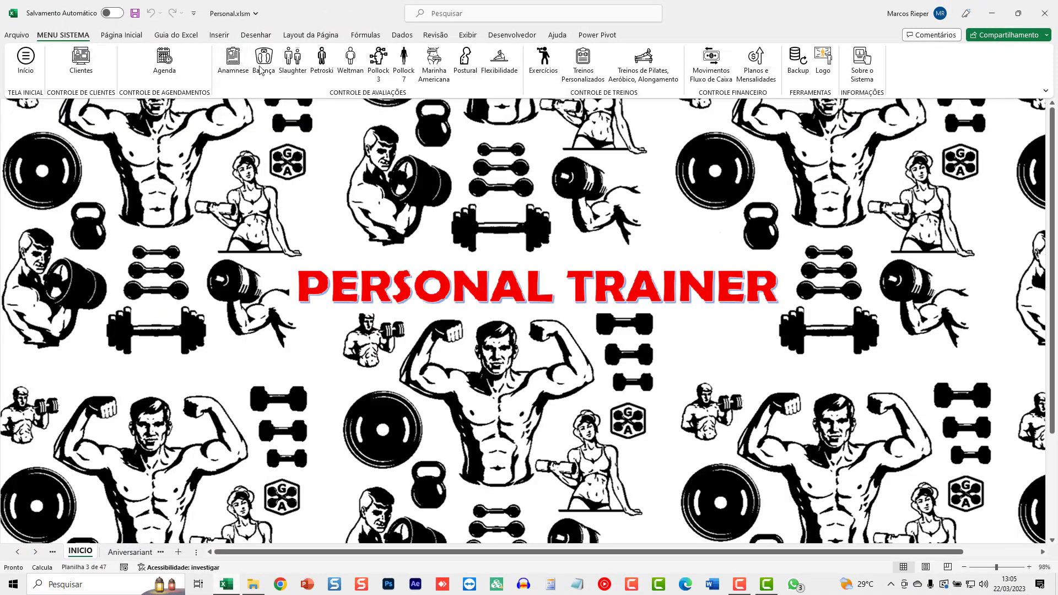
Step: Open the Slaughter form and exit it back to the main menu
click(297, 62)
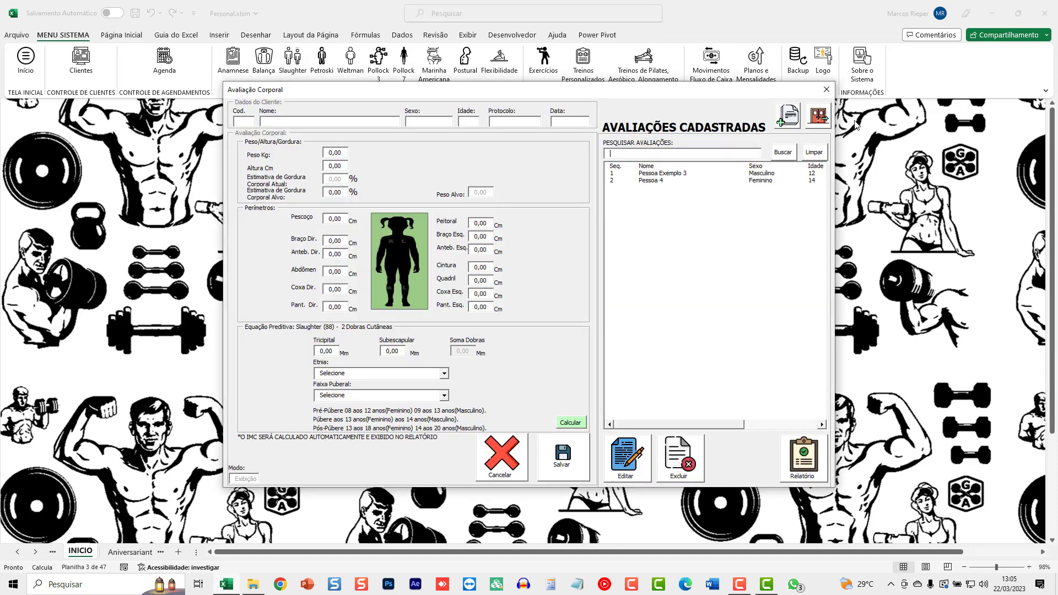
click(818, 116)
click(521, 331)
Step: Generate the Petroski report for the first saved evaluation: IMC 28,09, 24,28% fat, target 84,13 kg
click(321, 60)
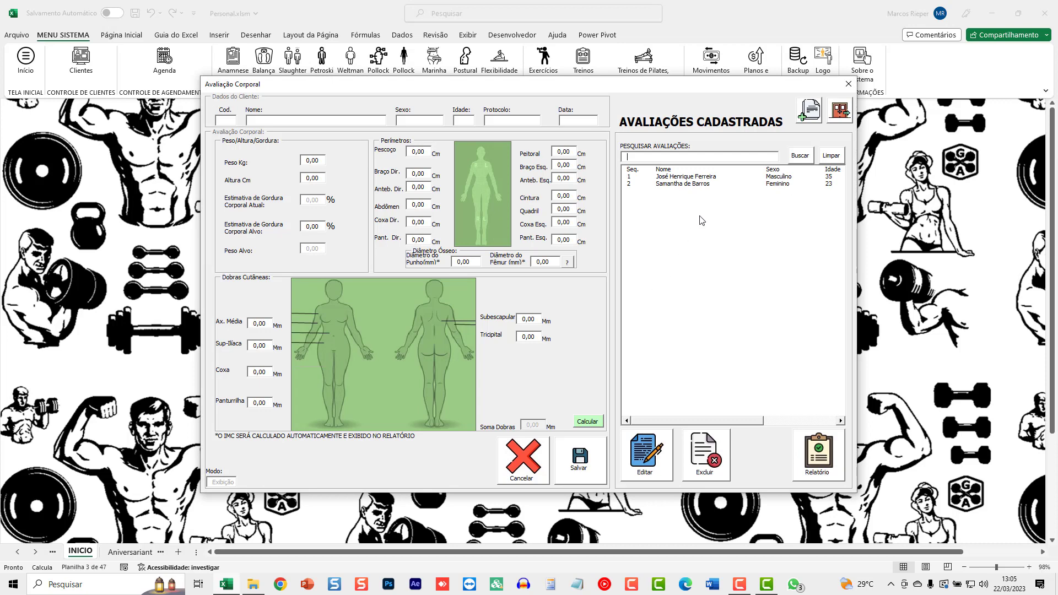
click(687, 184)
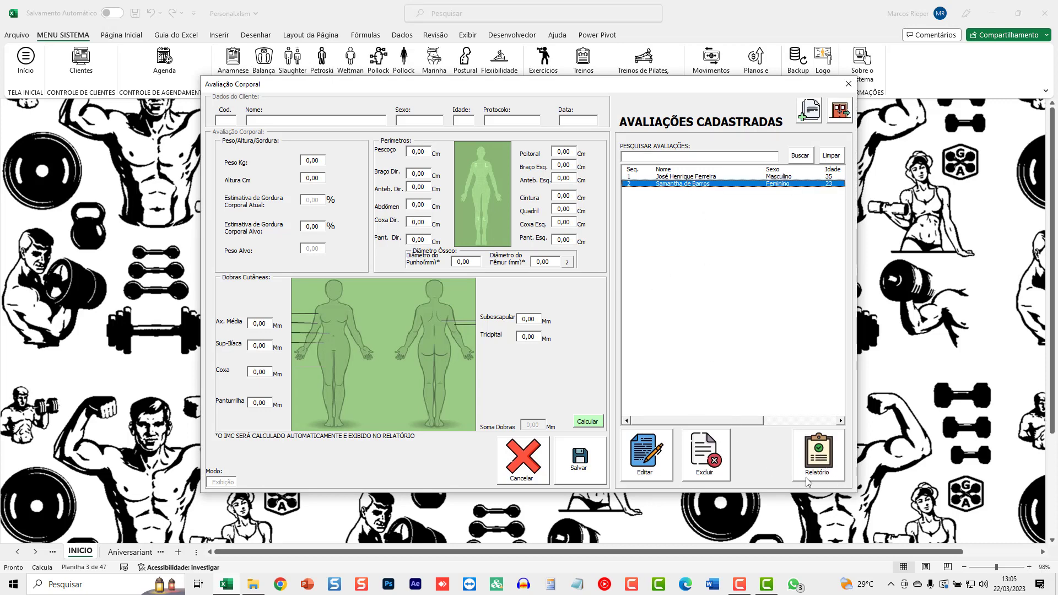
click(683, 171)
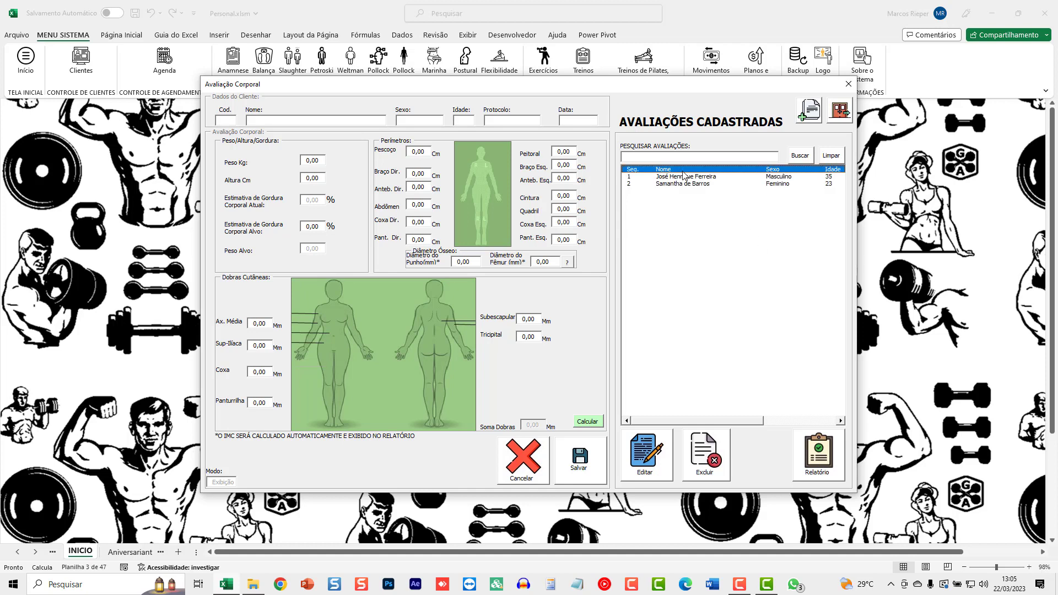
click(681, 177)
click(820, 455)
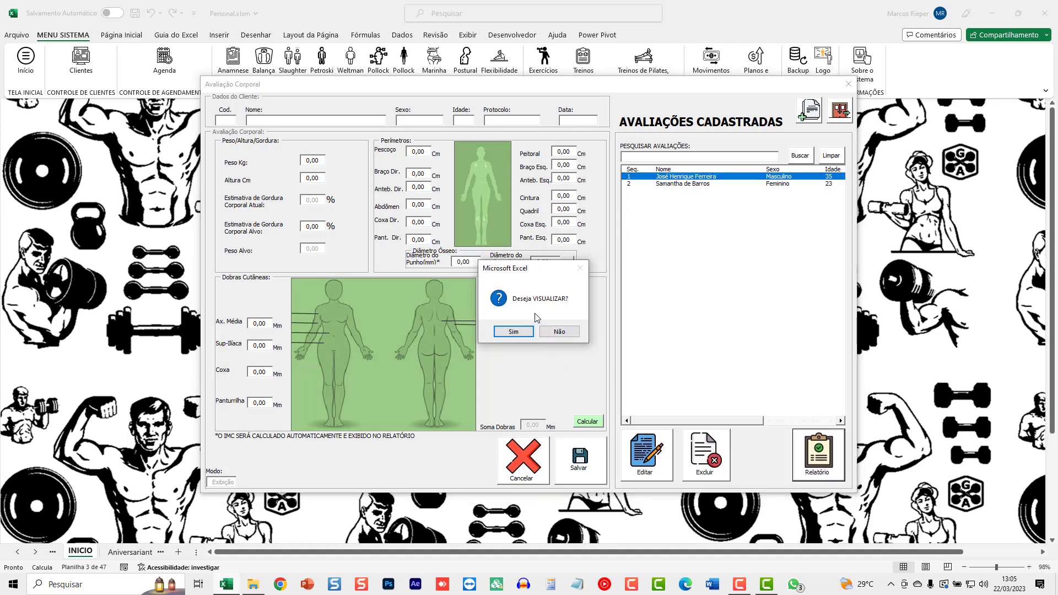
click(520, 334)
scroll(248, 312, down, 3)
scroll(245, 313, down, 3)
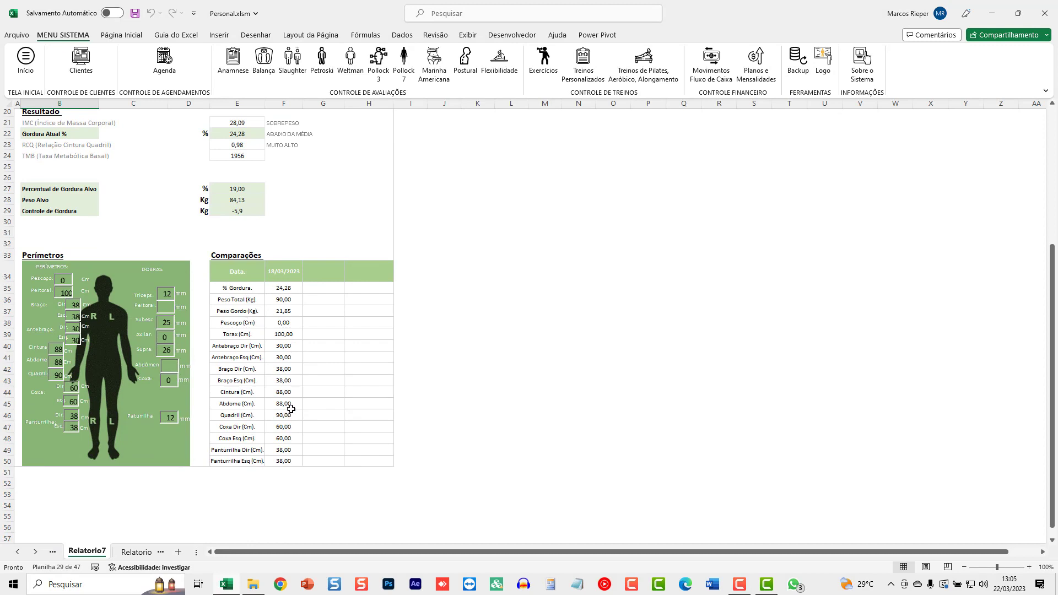
Step: Export the Petroski 4 Dobras report as Avaliação Corporal.pdf, answering Sim to the prompt
scroll(291, 408, down, 5)
scroll(292, 405, up, 5)
scroll(294, 401, up, 5)
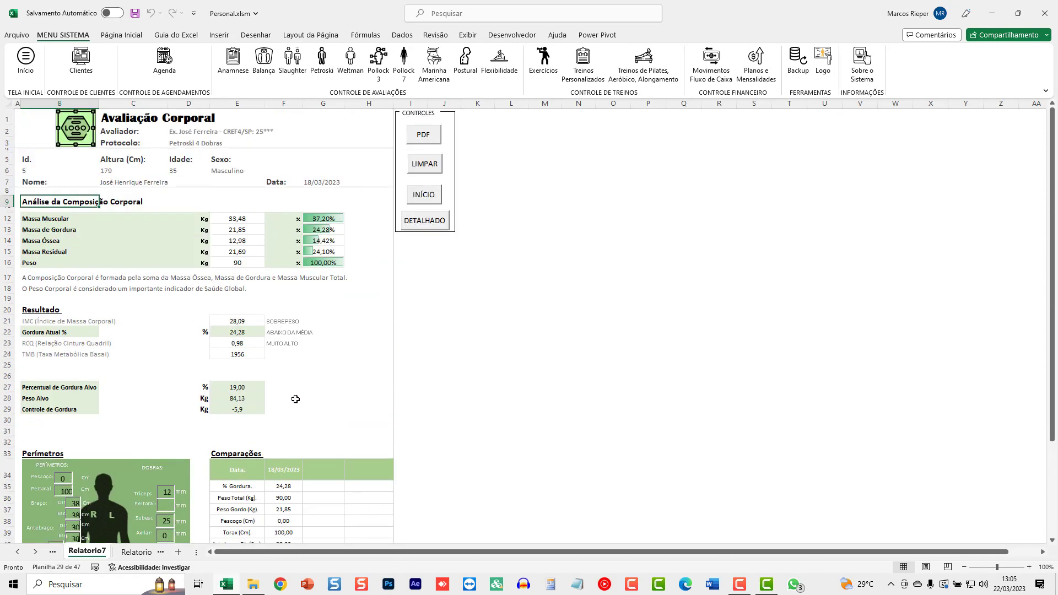
click(422, 135)
click(505, 326)
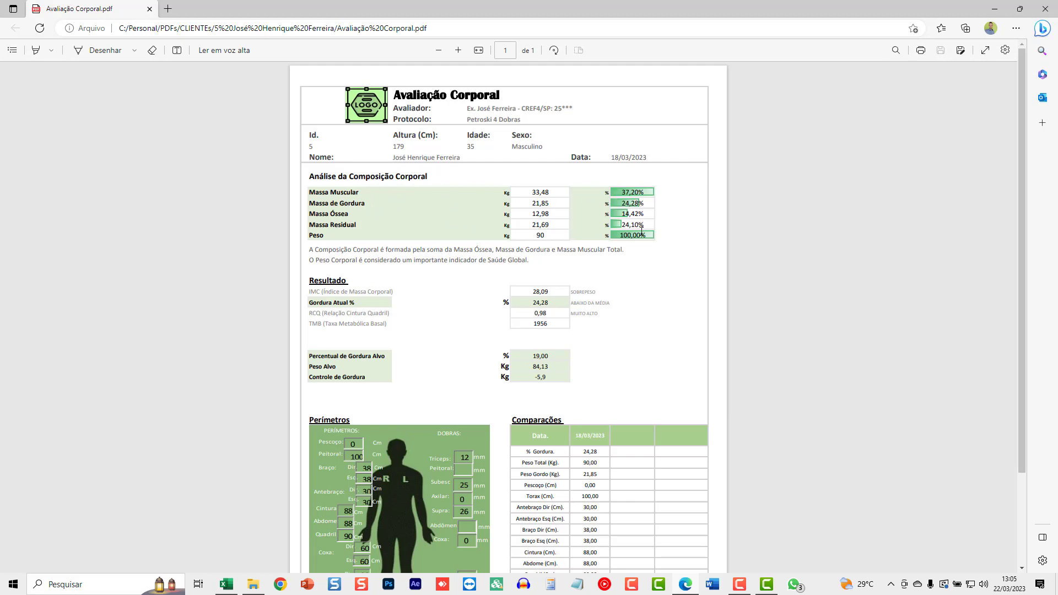
Step: Close the report PDF in Edge and acknowledge Excel's 'PDF gerado' message
click(1045, 9)
click(551, 330)
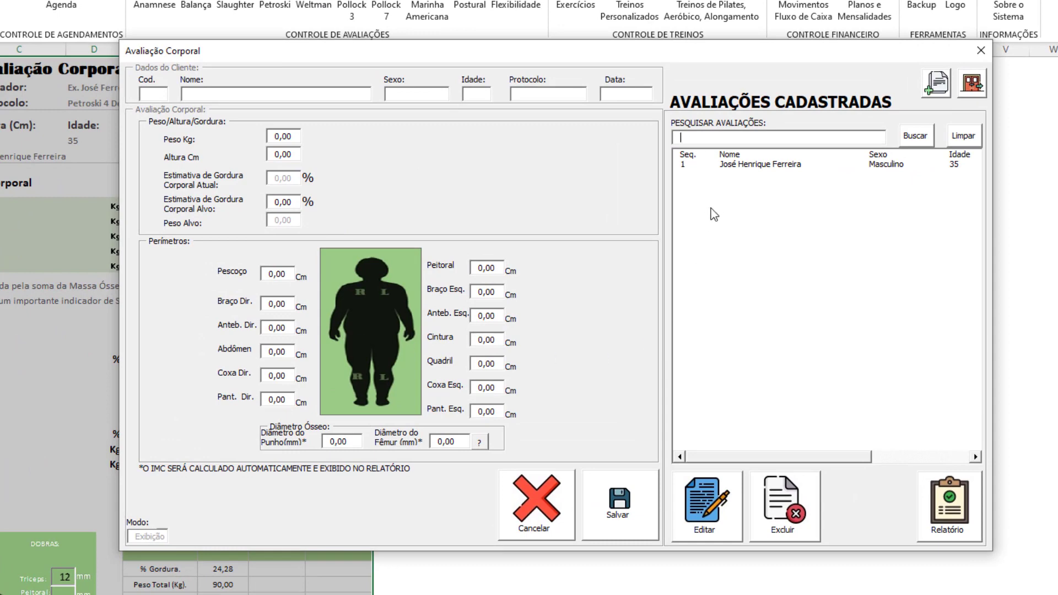
Step: Load the saved Weltman assessment for editing, then exit to the PERSONAL TRAINER start sheet
click(758, 164)
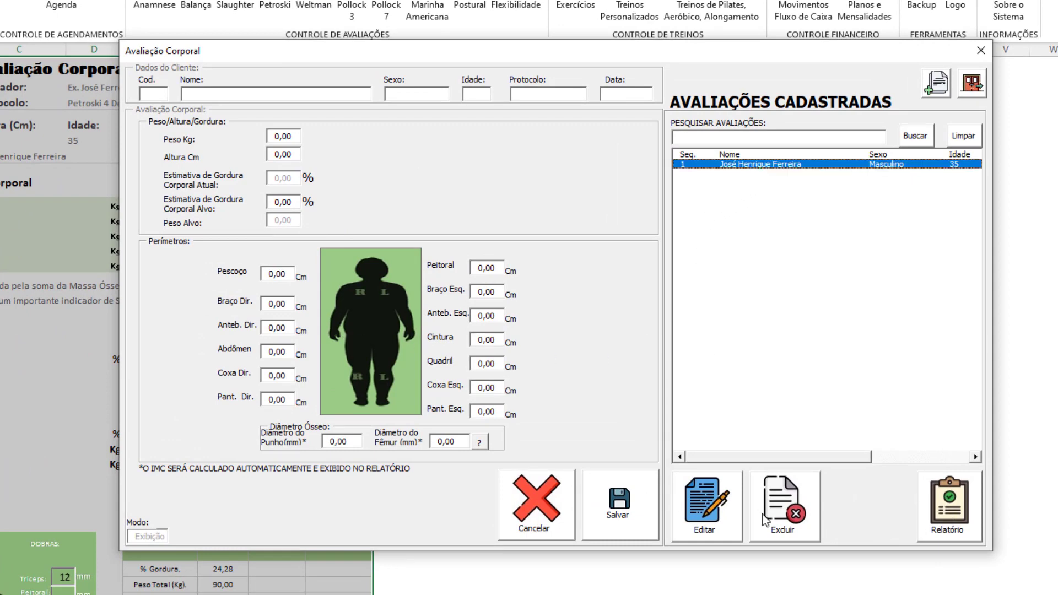
click(708, 509)
key(Return)
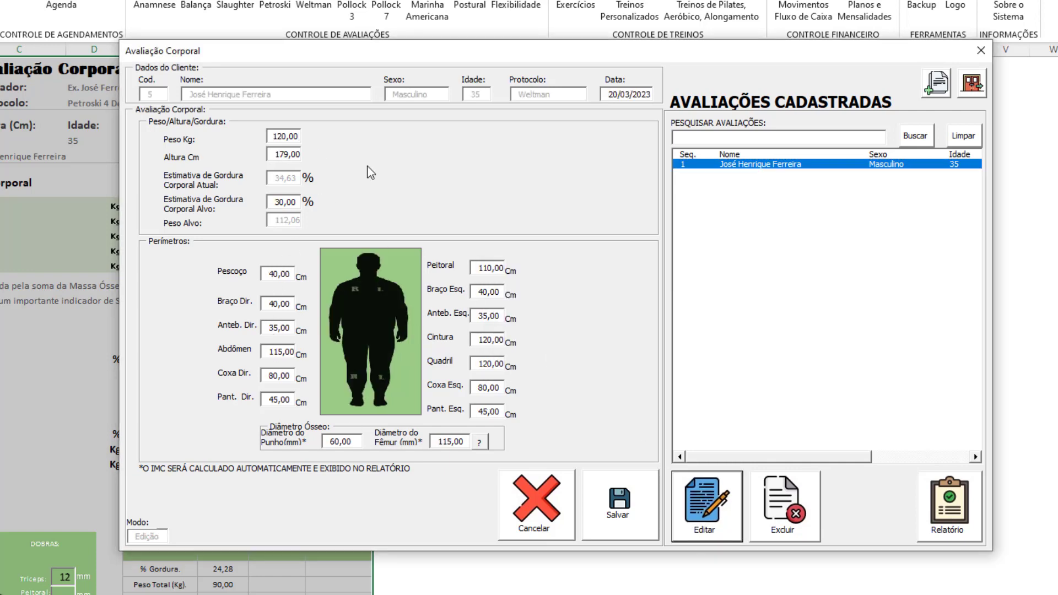
click(971, 84)
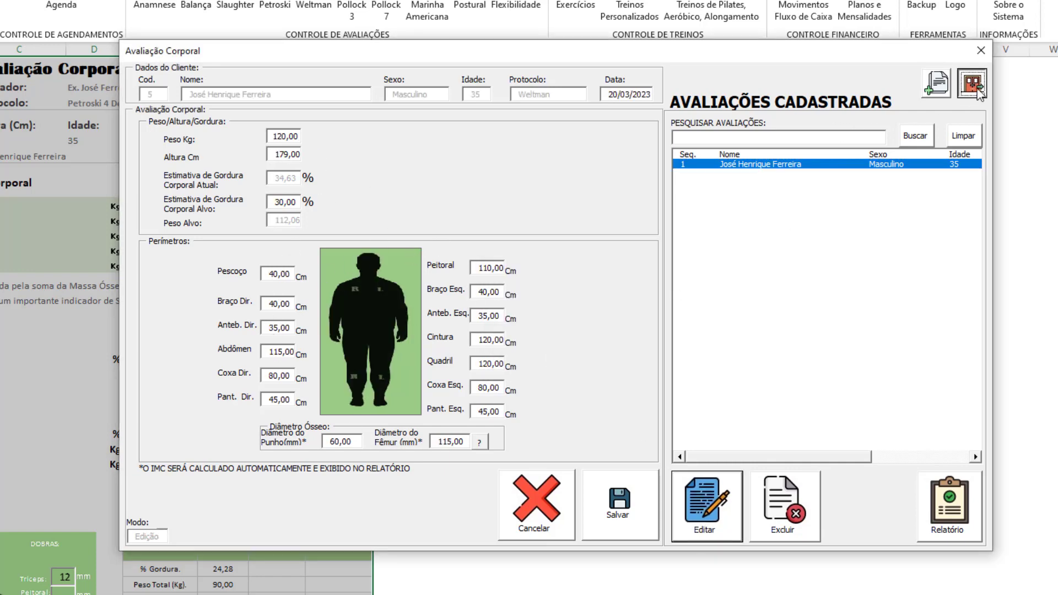
click(556, 362)
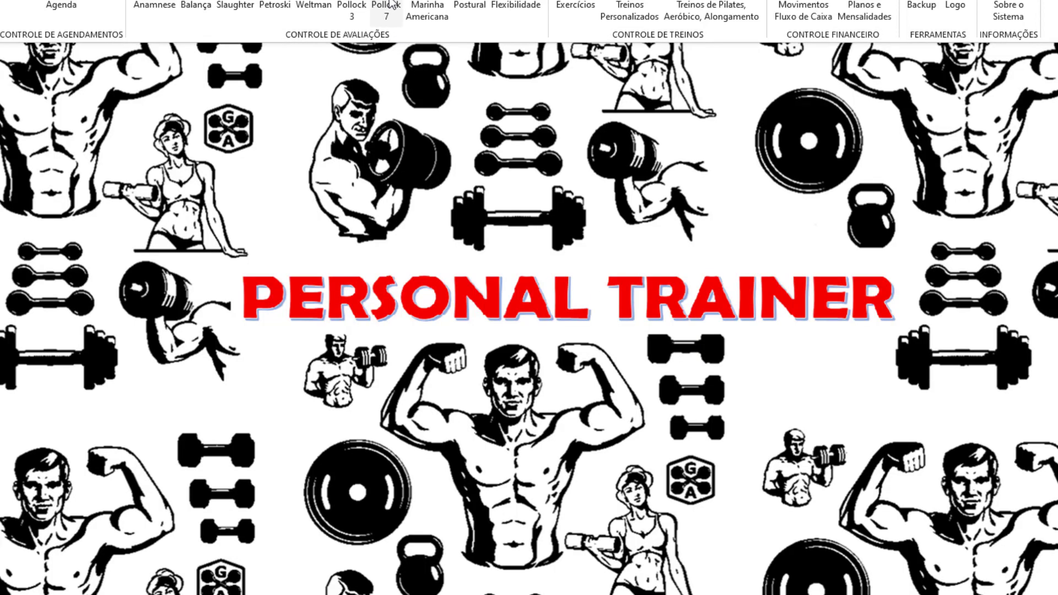
Step: Open the Pollock 3 form, load client 2's evaluation for editing, then cancel the edit
click(349, 9)
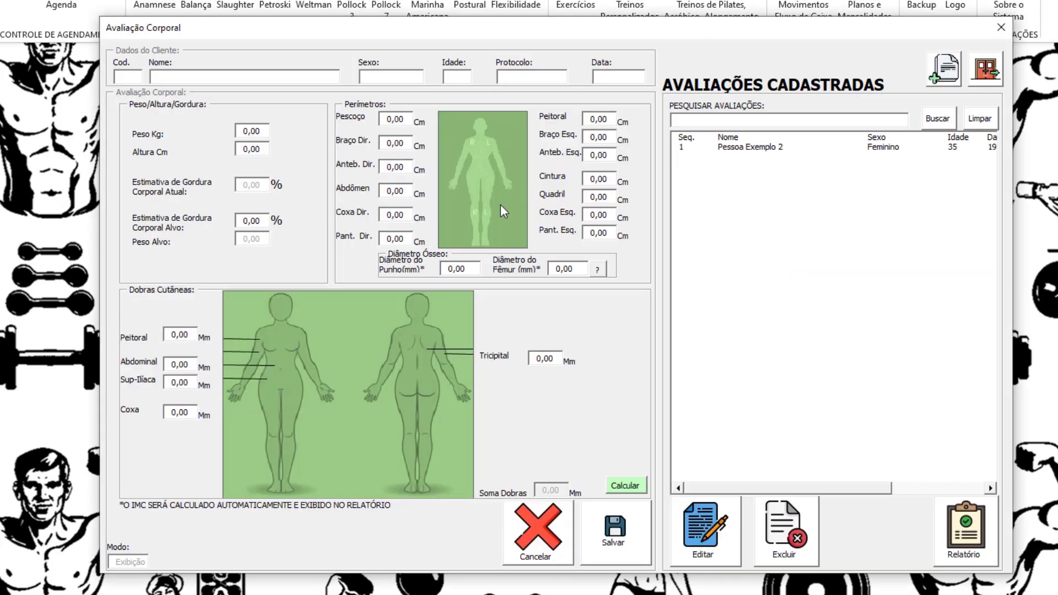
click(759, 148)
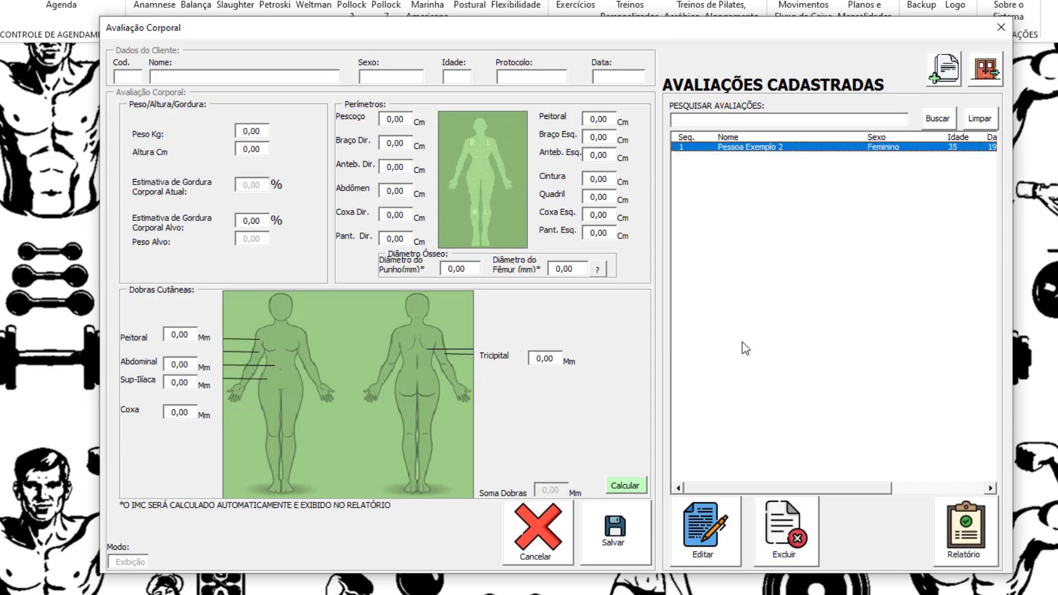
click(700, 534)
click(545, 362)
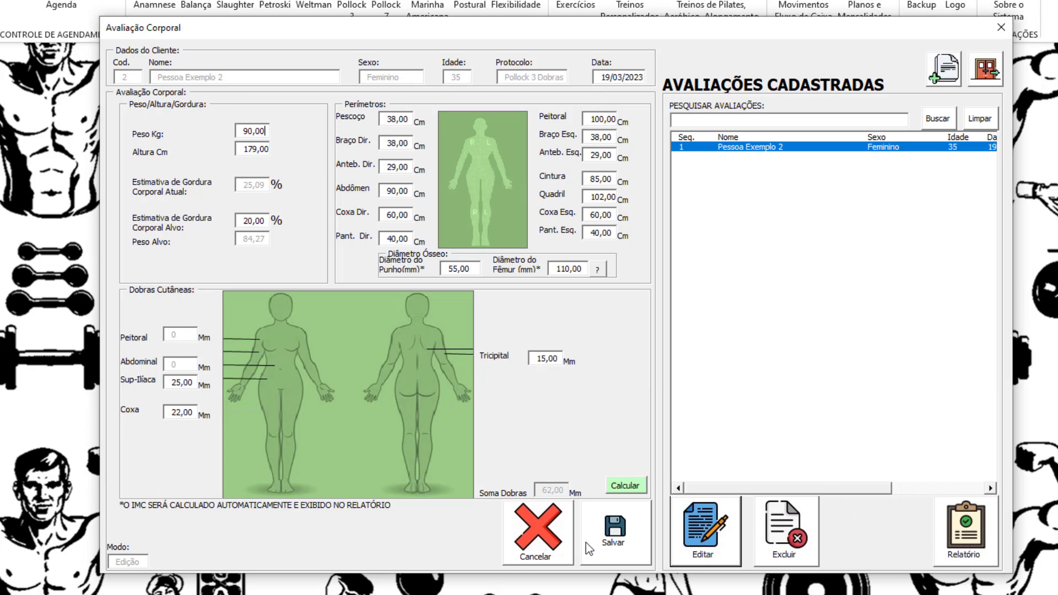
click(553, 543)
click(524, 347)
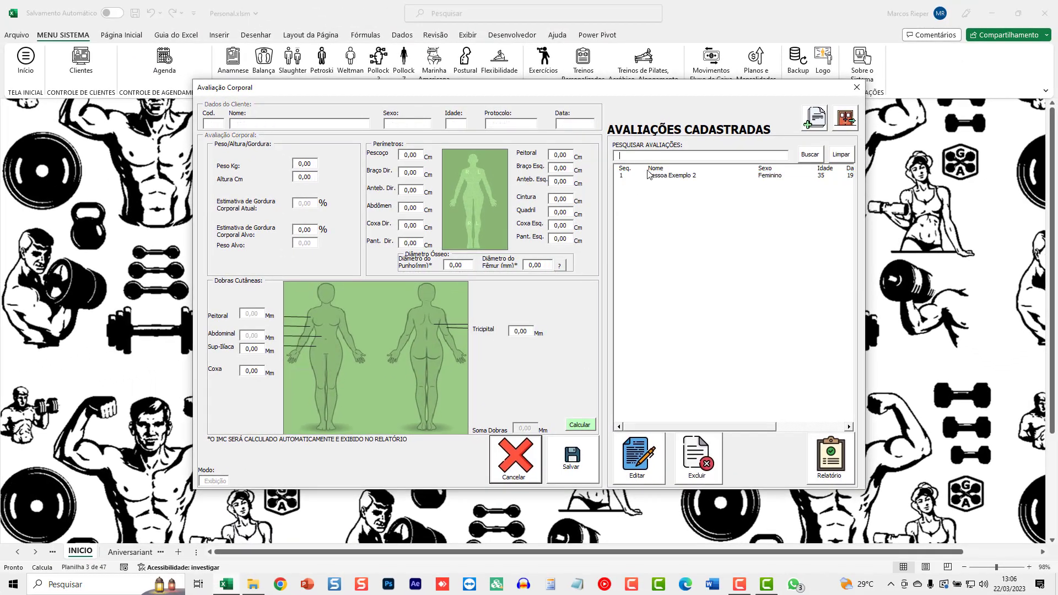
Step: Show client 2's Pollock 3 Dobras report, 25,09% body fat
click(832, 464)
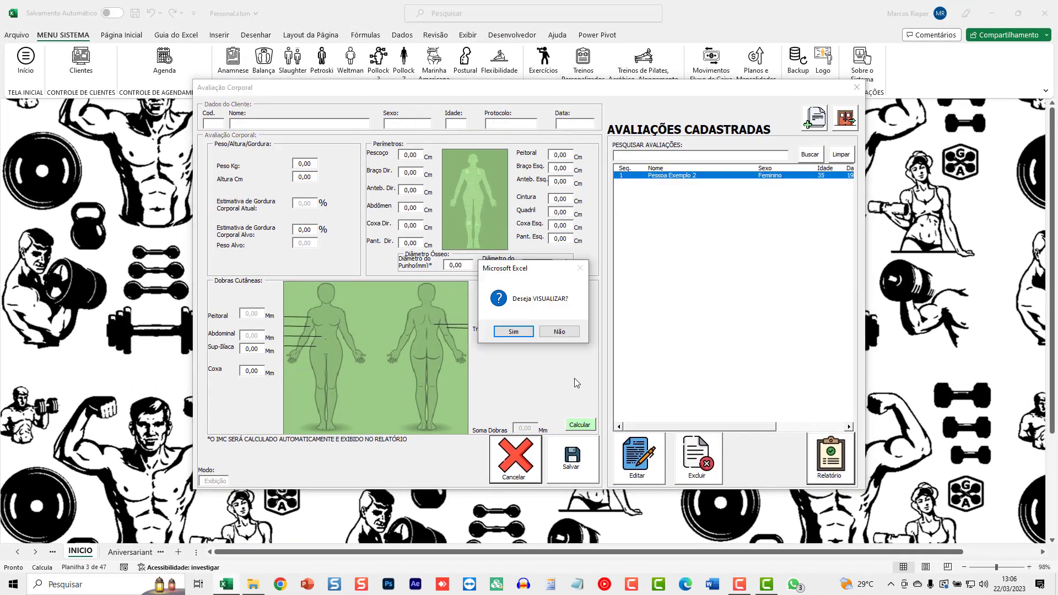
click(510, 336)
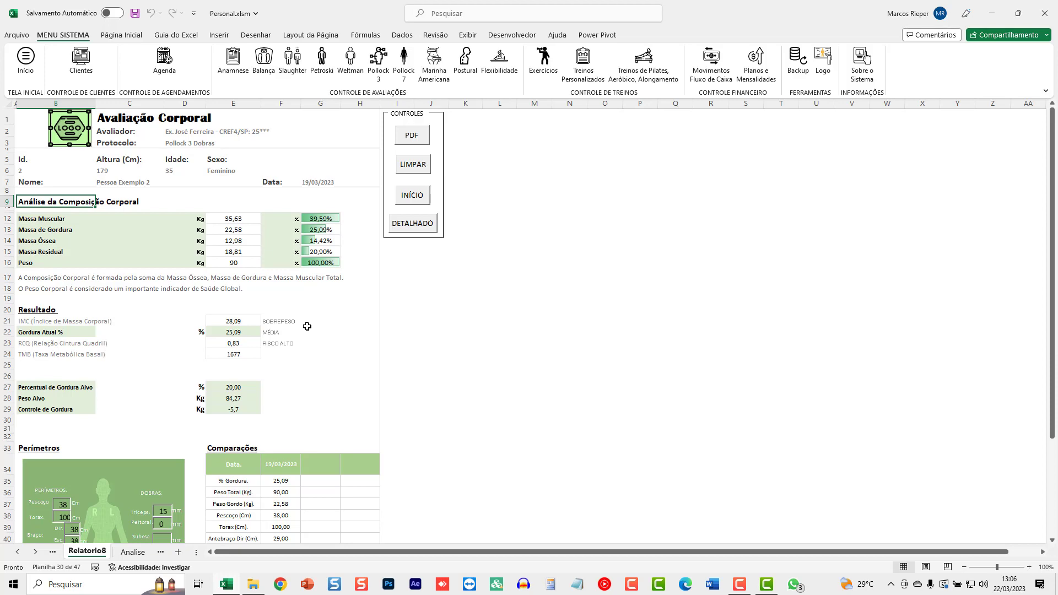
scroll(307, 326, down, 1)
scroll(306, 327, down, 6)
scroll(307, 327, up, 6)
scroll(307, 327, up, 1)
Step: Export the Pollock 3 report as Avaliação Corporal.pdf, review it in Edge, then close it
click(413, 144)
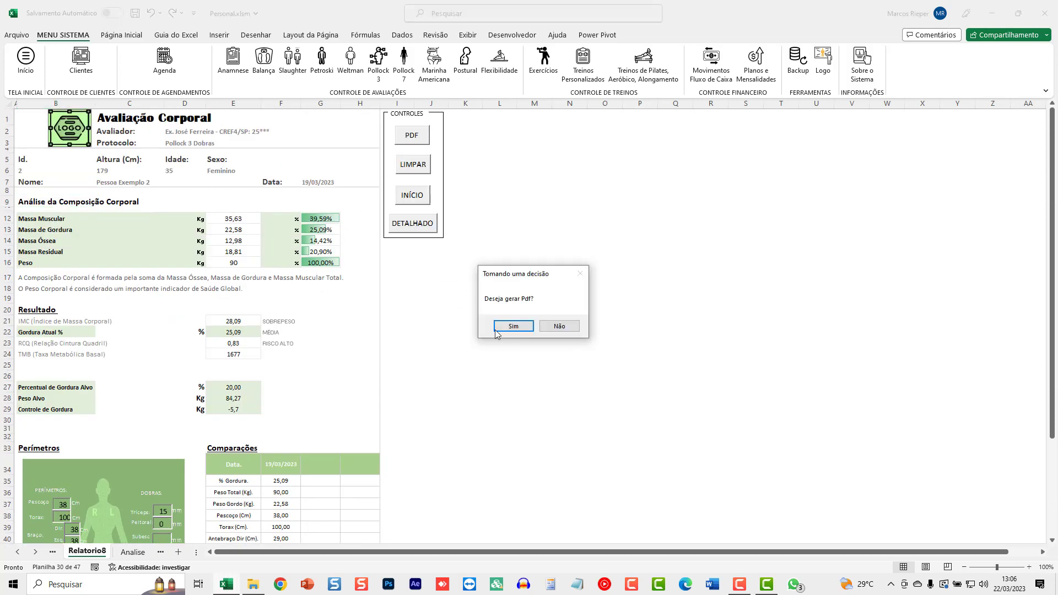
click(506, 329)
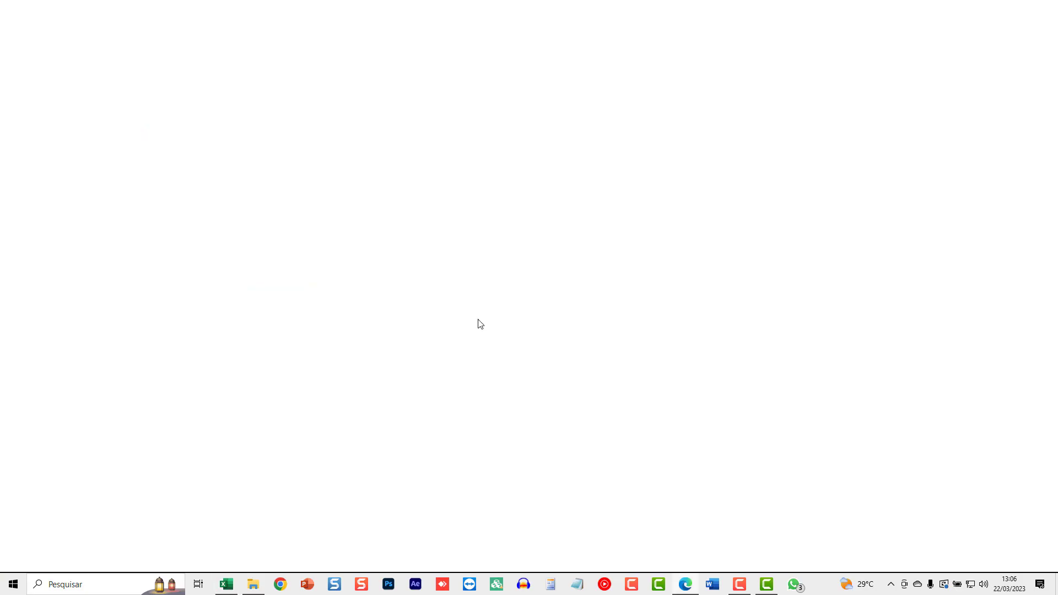
scroll(470, 311, down, 2)
scroll(470, 310, up, 2)
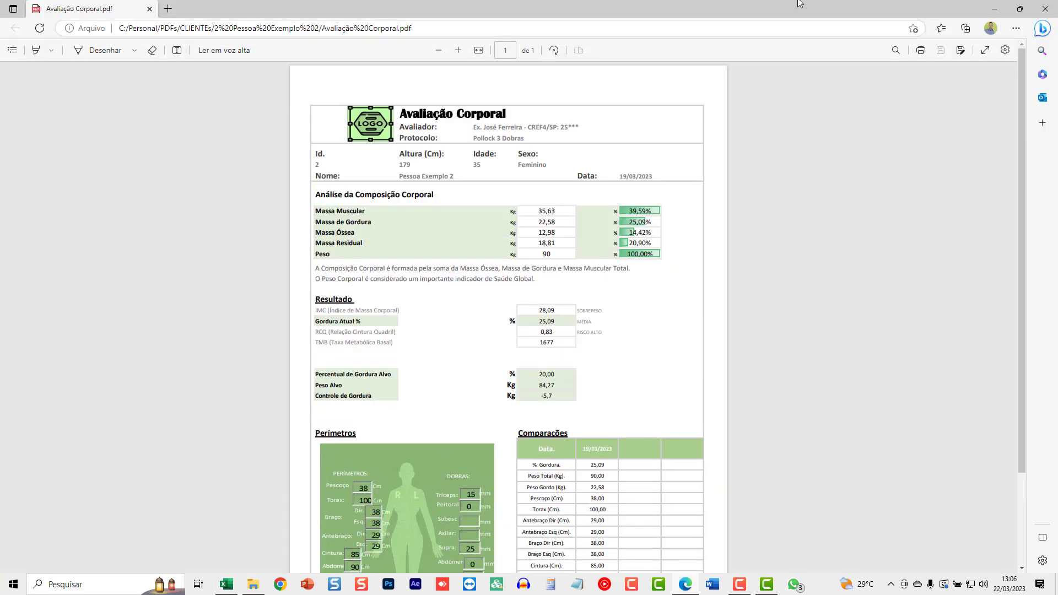
click(1045, 9)
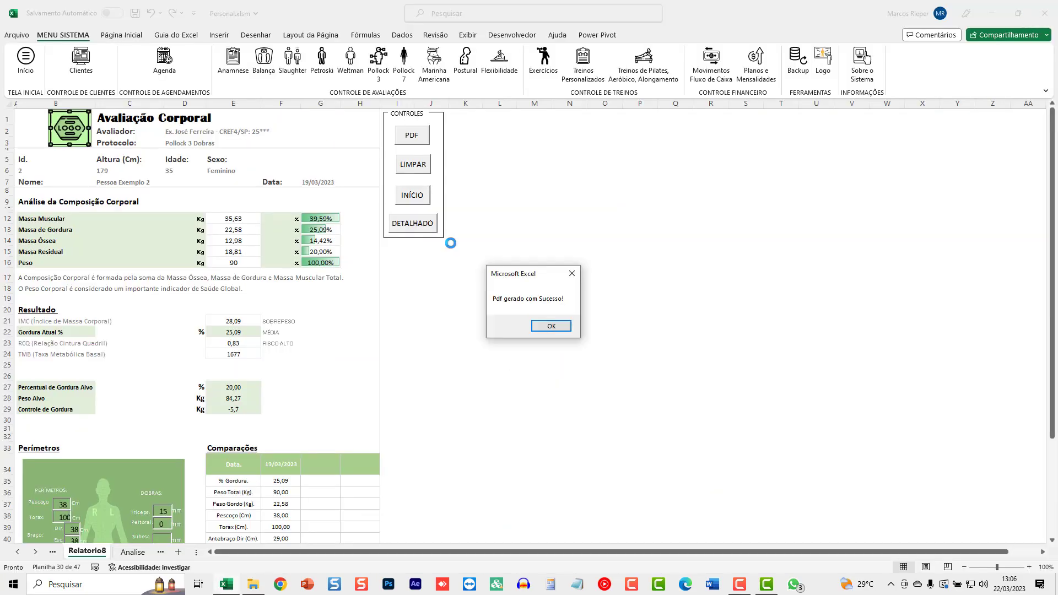
Step: Dismiss the PDF message and review client 2's Avaliação - Análise Detalhada sheet
click(551, 329)
click(429, 229)
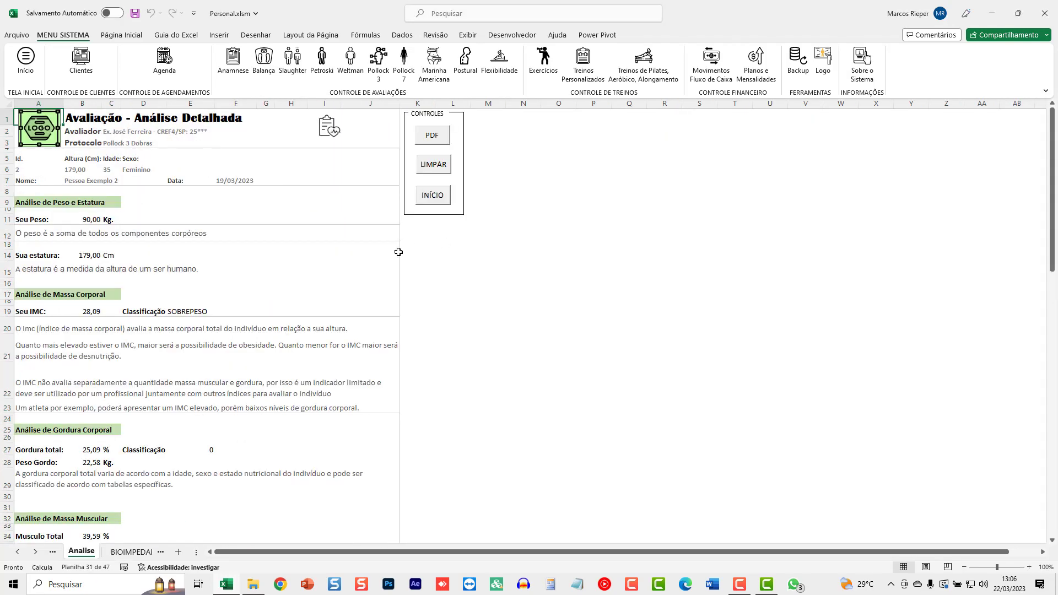
scroll(398, 252, down, 5)
scroll(388, 273, up, 5)
scroll(102, 318, down, 2)
scroll(103, 320, down, 3)
scroll(105, 323, down, 3)
scroll(109, 326, down, 4)
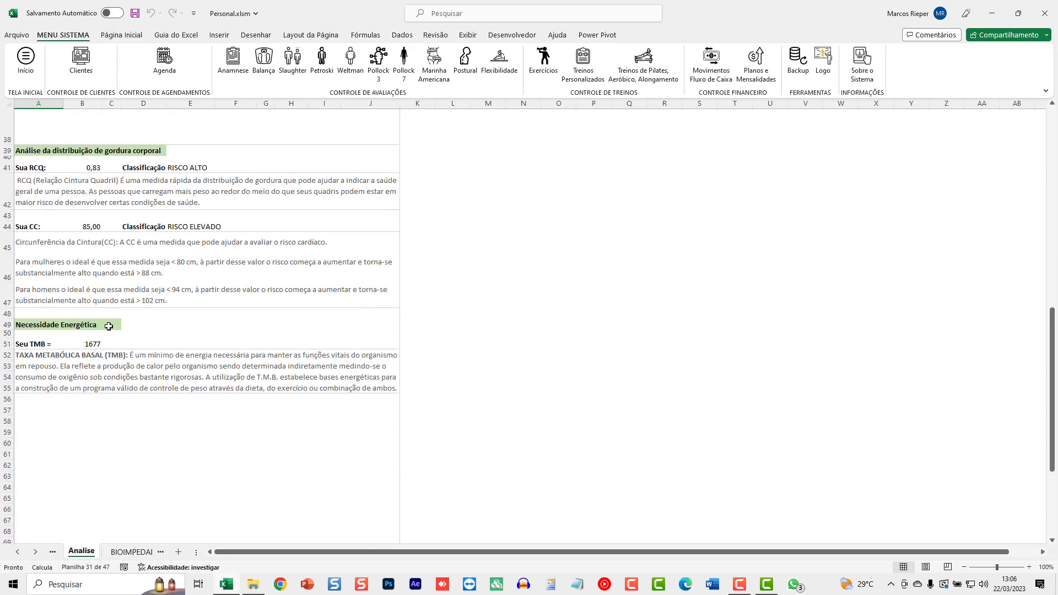
scroll(113, 324, up, 5)
scroll(236, 313, up, 7)
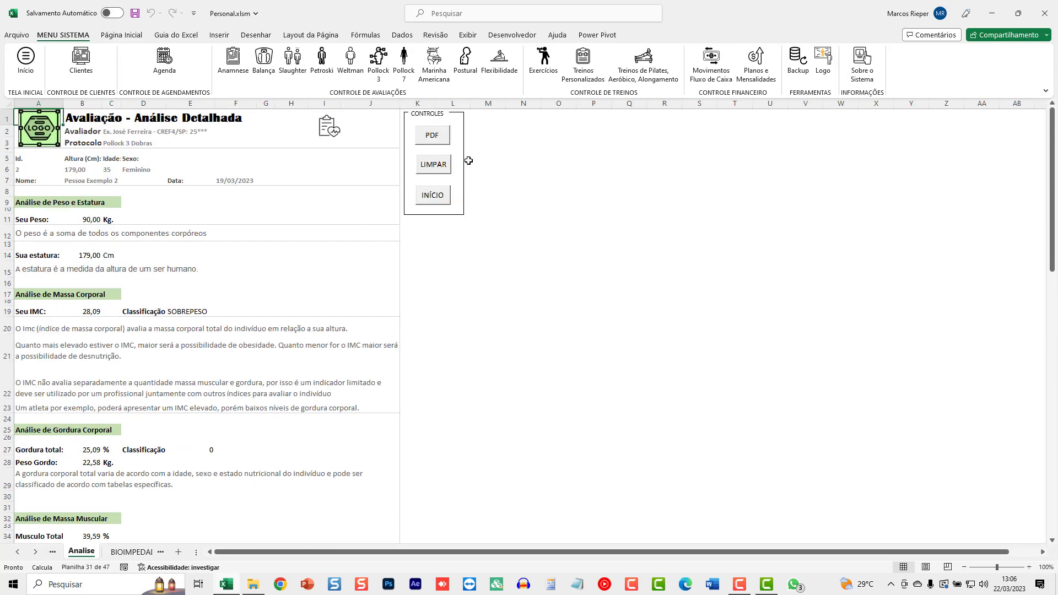
Step: Export the detailed analysis as the 2-page ANÁLISE.pdf, scroll through it, and close Edge
click(446, 140)
click(512, 325)
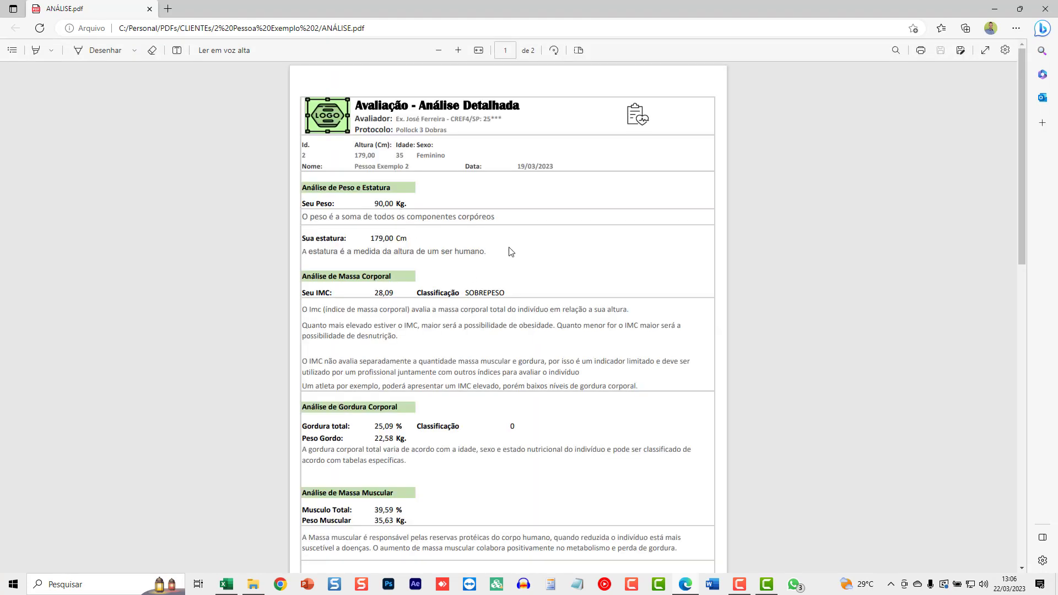
scroll(511, 252, down, 4)
scroll(515, 298, down, 2)
scroll(487, 286, down, 4)
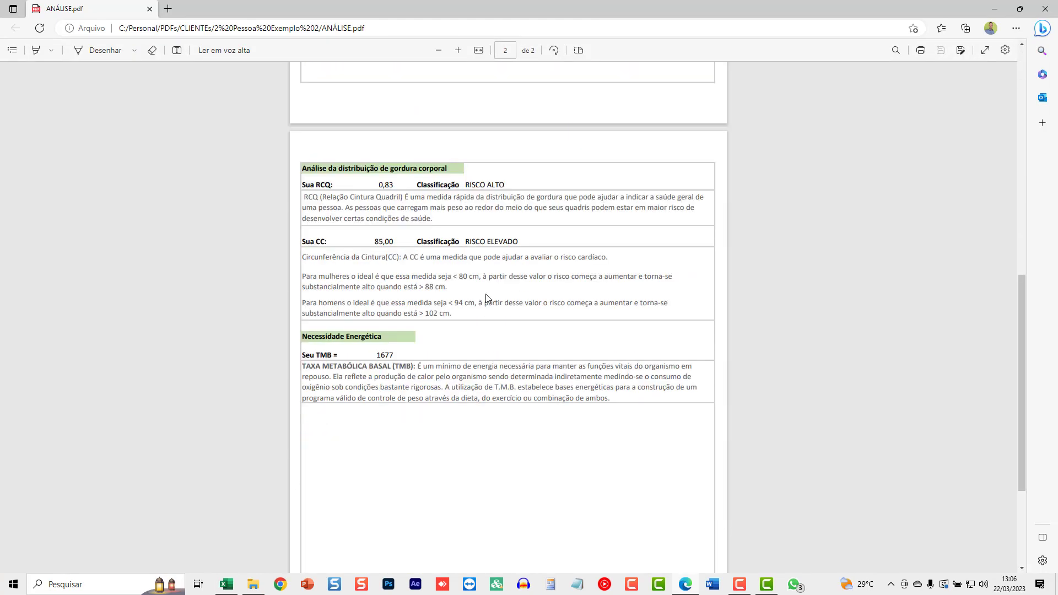
scroll(806, 85, up, 10)
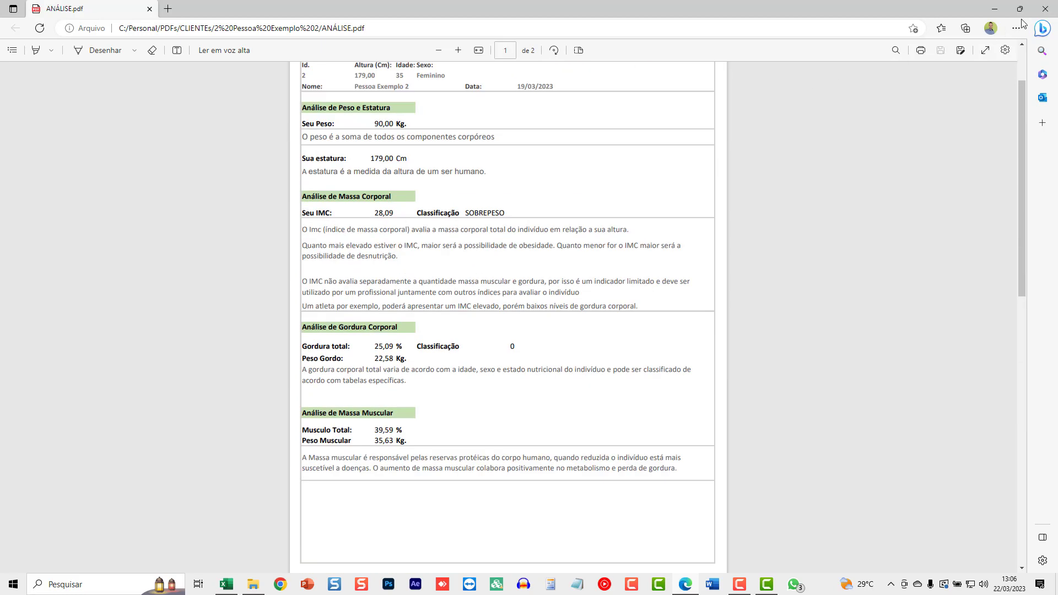
click(1045, 9)
Step: Dismiss the PDF message, open a Pollock form, and exit back to the main menu
click(551, 329)
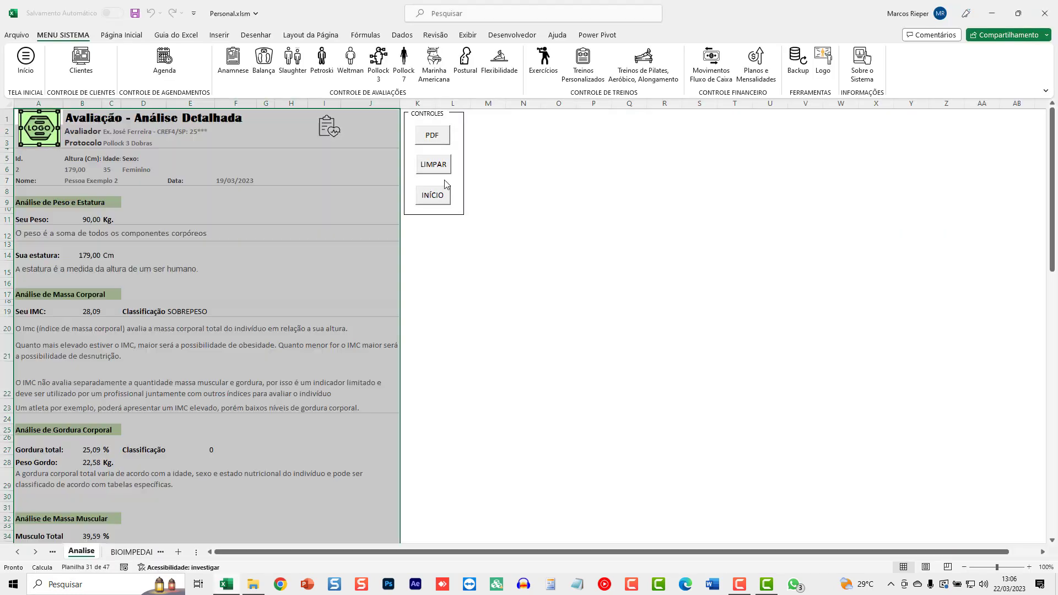
click(523, 180)
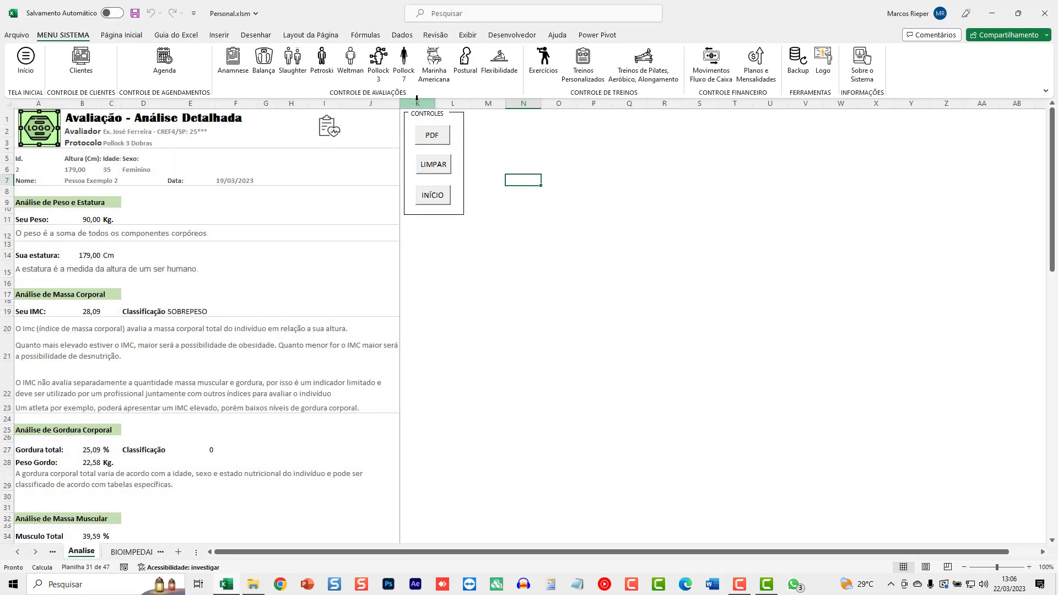
click(378, 60)
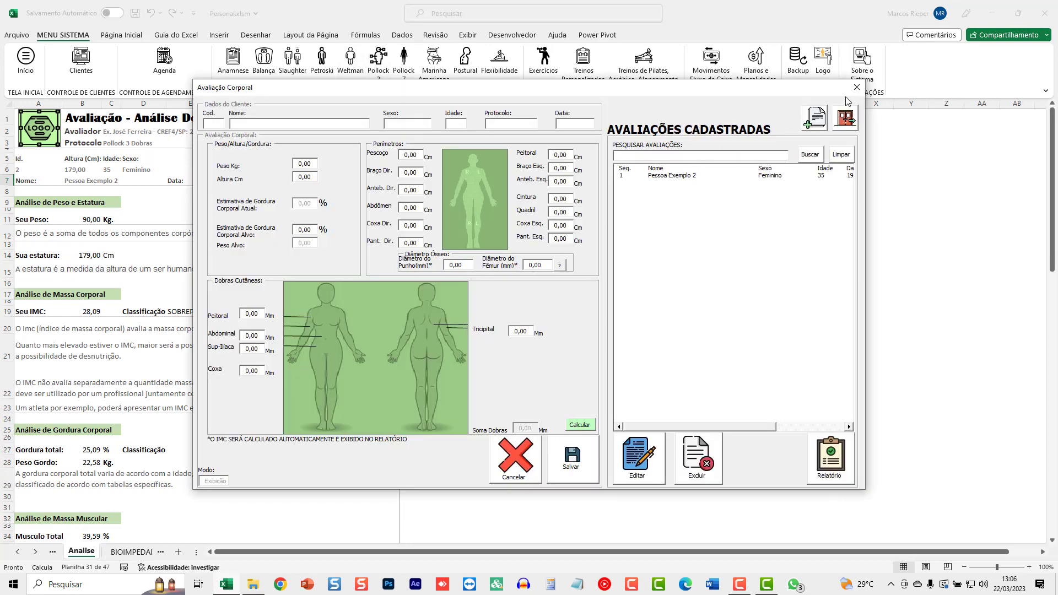
click(845, 118)
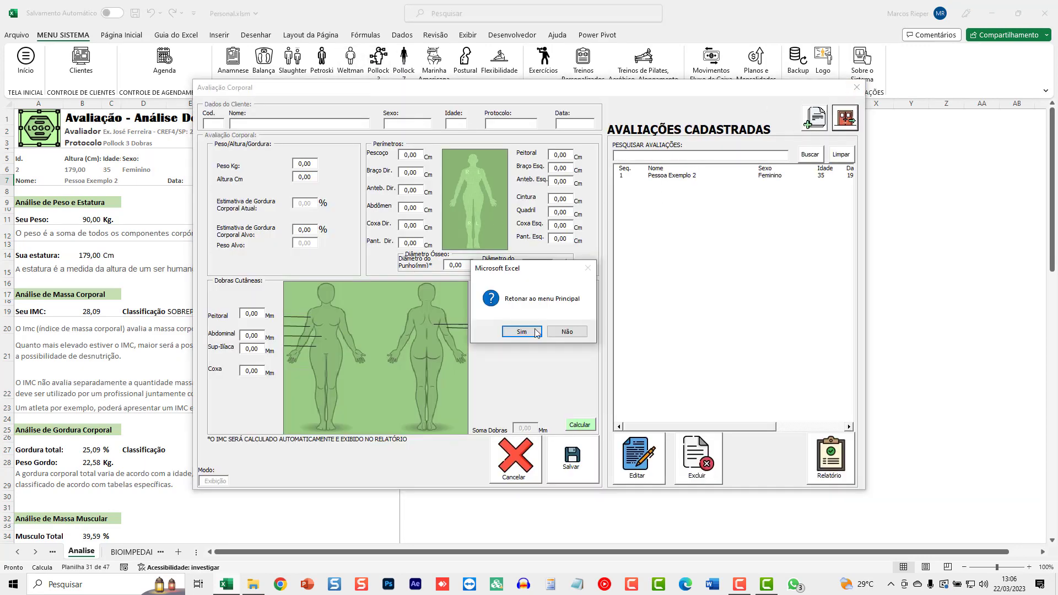
click(522, 332)
Step: Generate the Pollock 7 Dobras report for client 1's evaluation
click(404, 61)
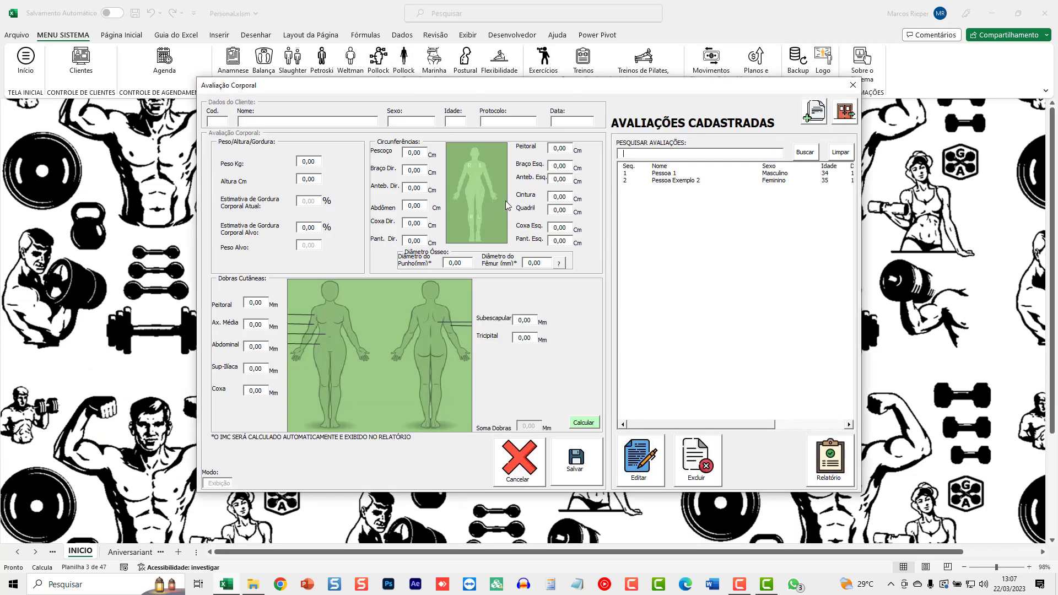
click(674, 173)
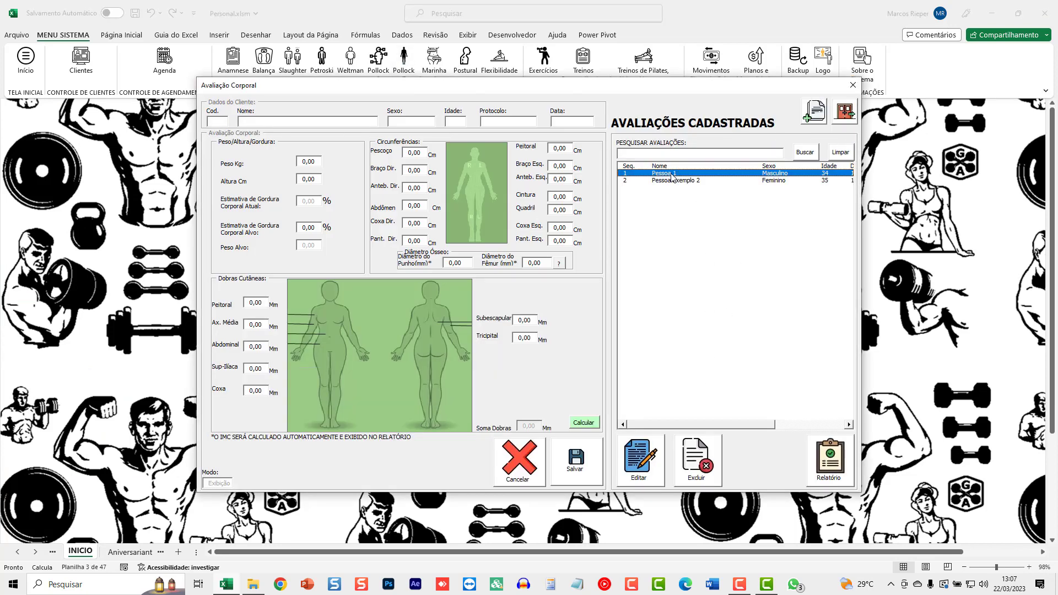
click(835, 468)
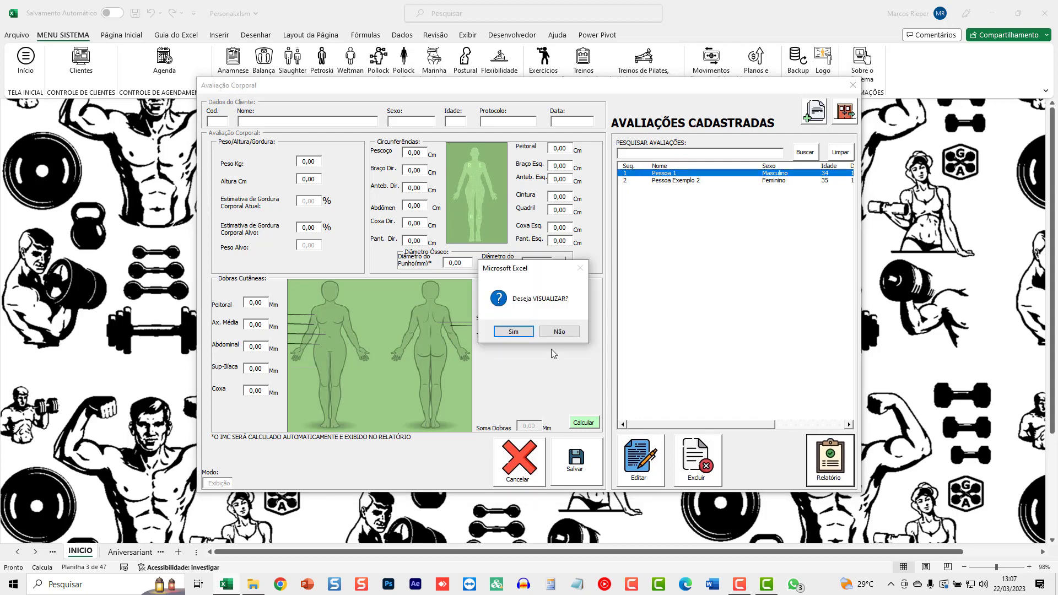
click(535, 334)
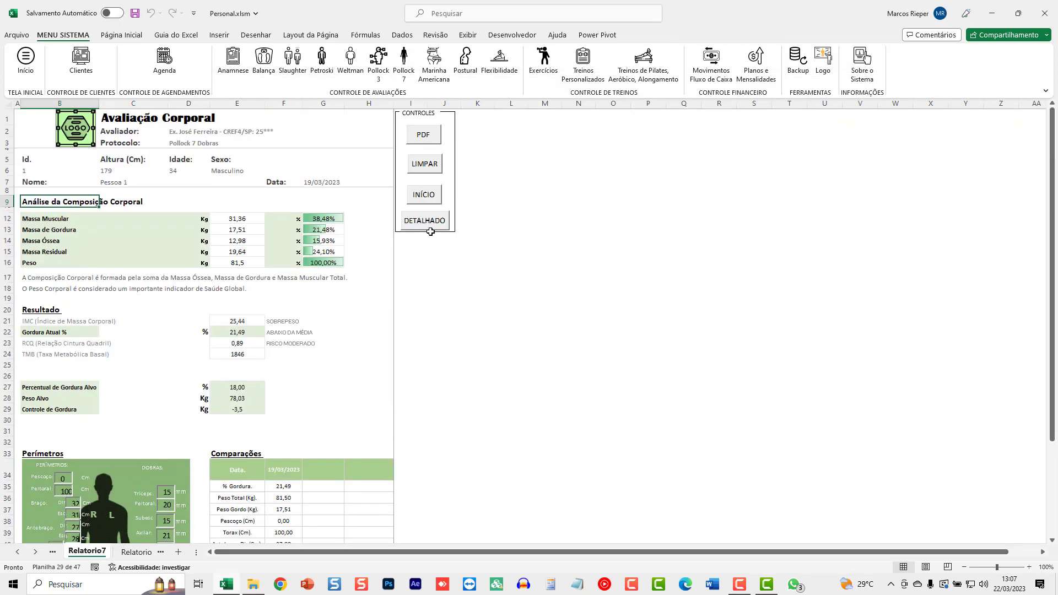
Step: Review client 1's Pollock 7 detailed analysis, then open the Marinha Americana form
click(440, 223)
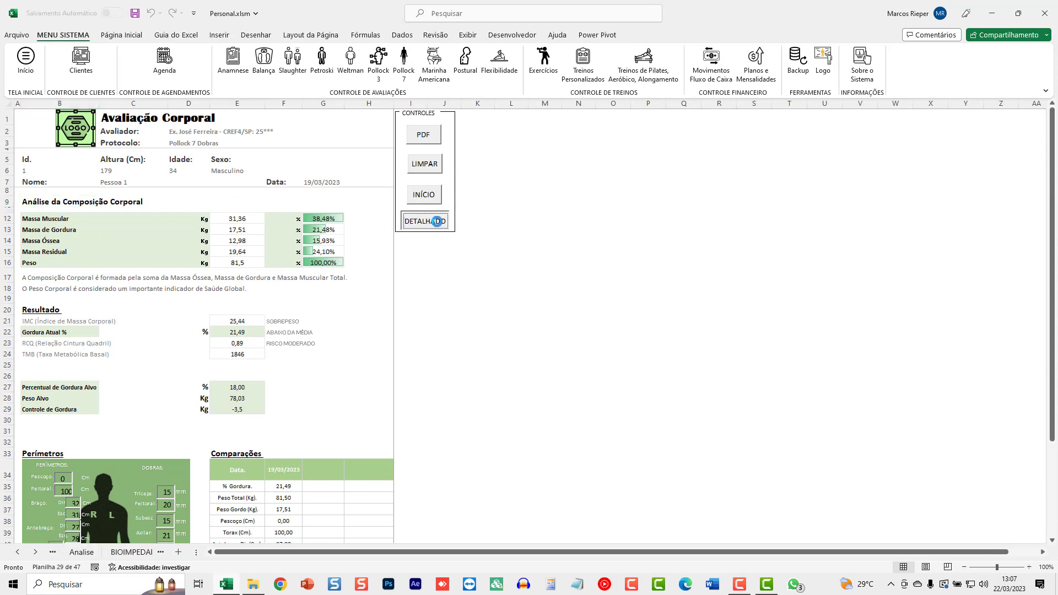
scroll(160, 221, down, 1)
scroll(158, 243, down, 1)
scroll(199, 220, up, 2)
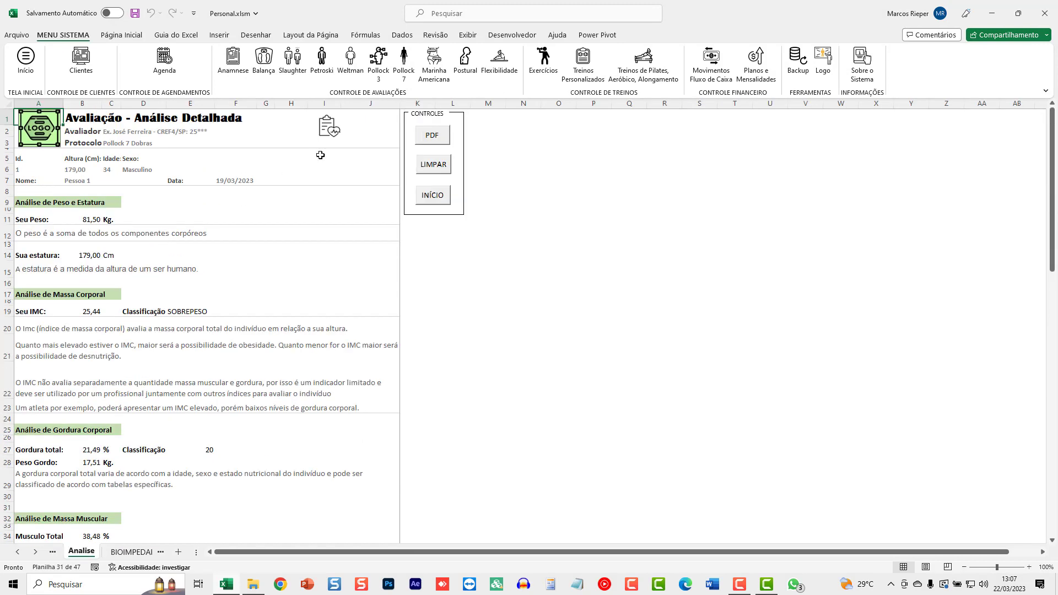
click(435, 63)
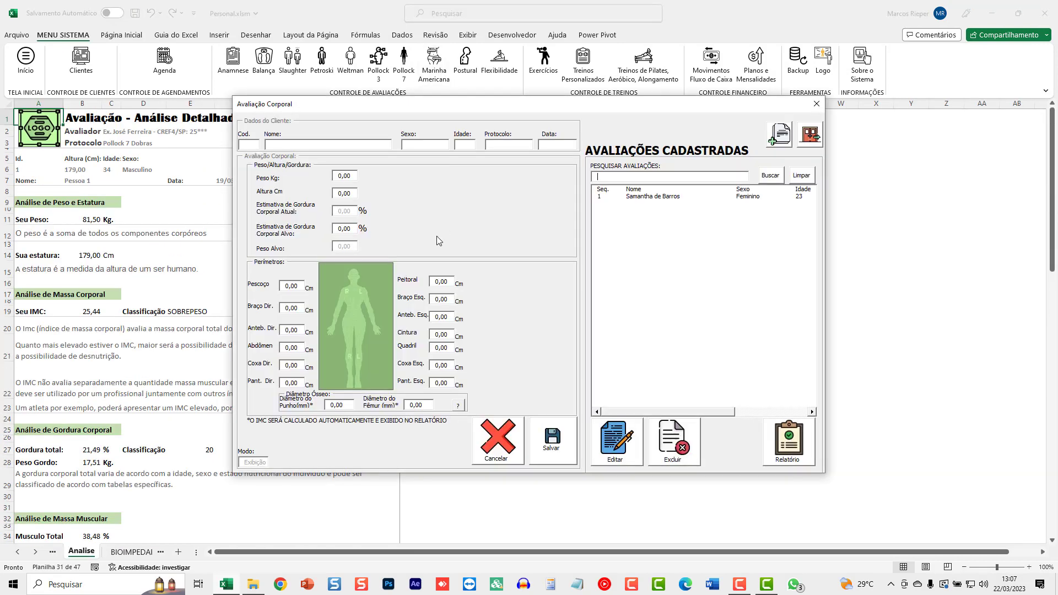
Step: Load the female client's circumference evaluation for editing, then cancel the edit
click(641, 197)
click(611, 441)
click(509, 331)
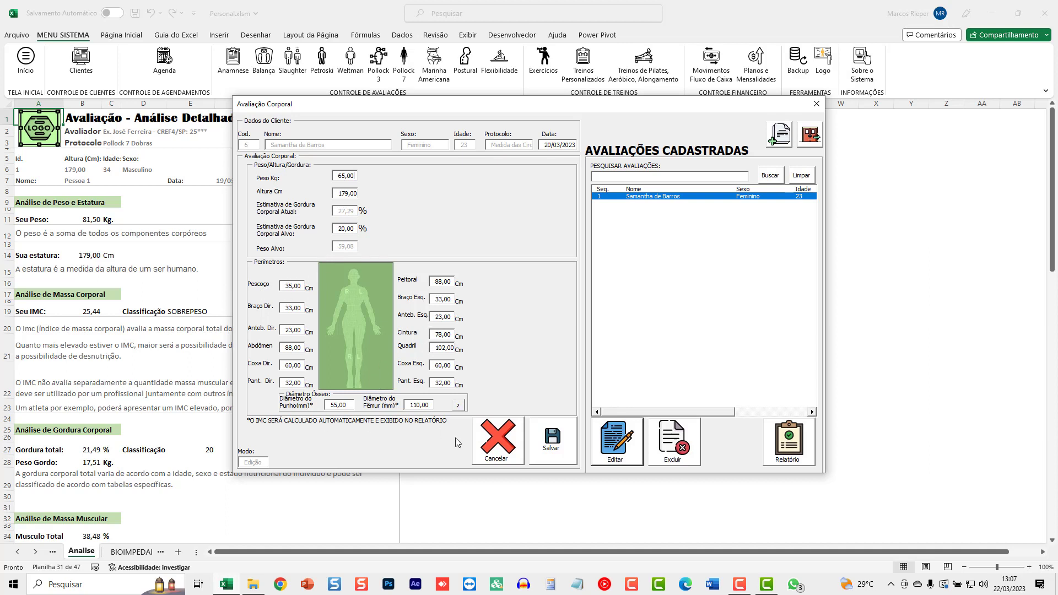
click(505, 445)
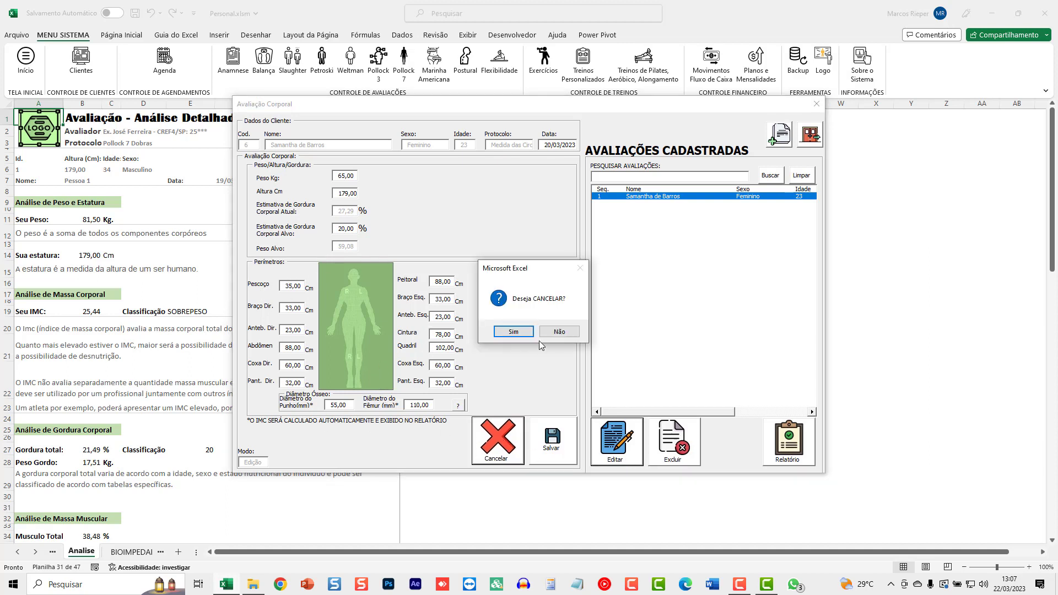
click(521, 333)
Step: Generate and review the circumference-method report for the client's evaluation
click(677, 197)
click(788, 444)
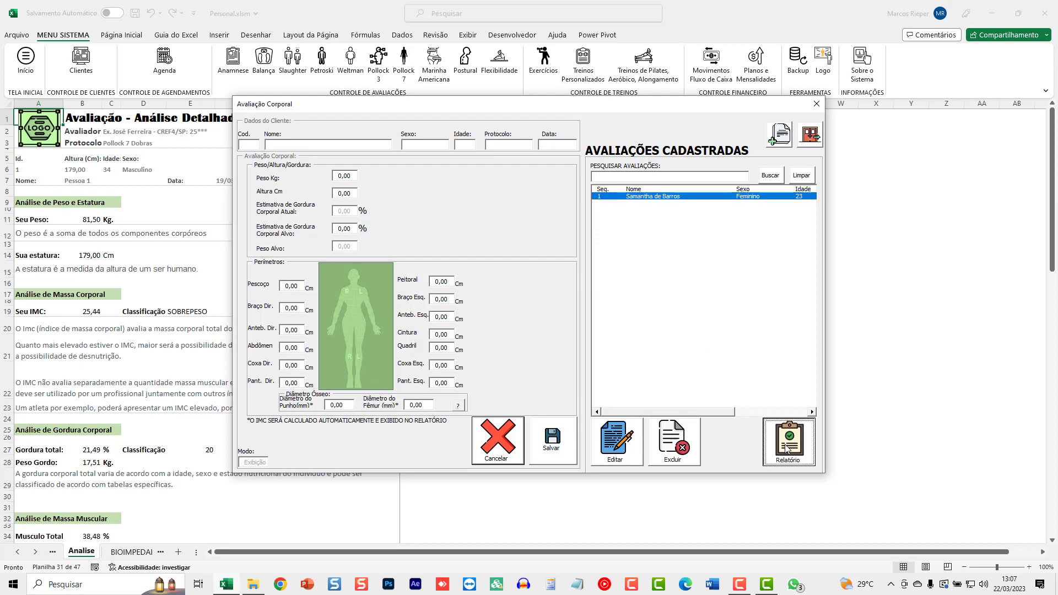
click(514, 333)
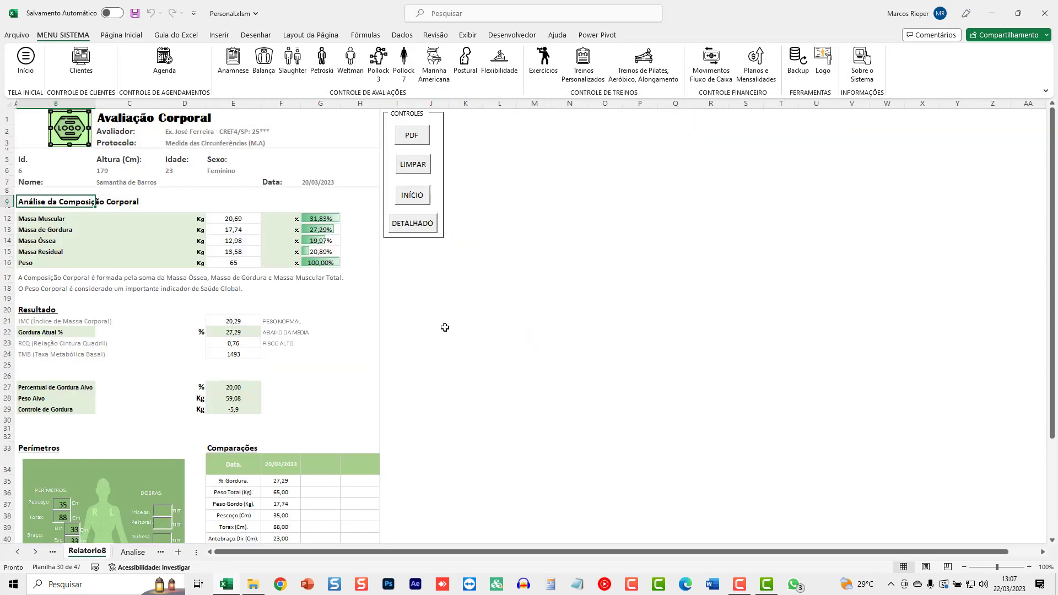
scroll(319, 302, down, 2)
scroll(316, 324, down, 5)
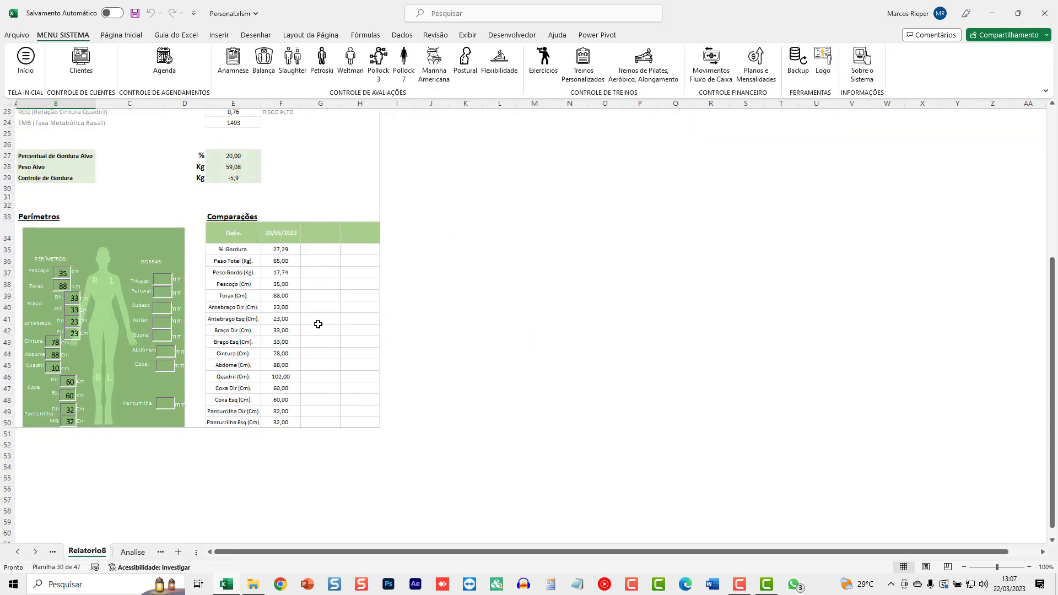
scroll(318, 324, up, 2)
scroll(318, 324, up, 5)
Step: Scroll through the client's detailed analysis, then open the Postural evaluations list
click(423, 226)
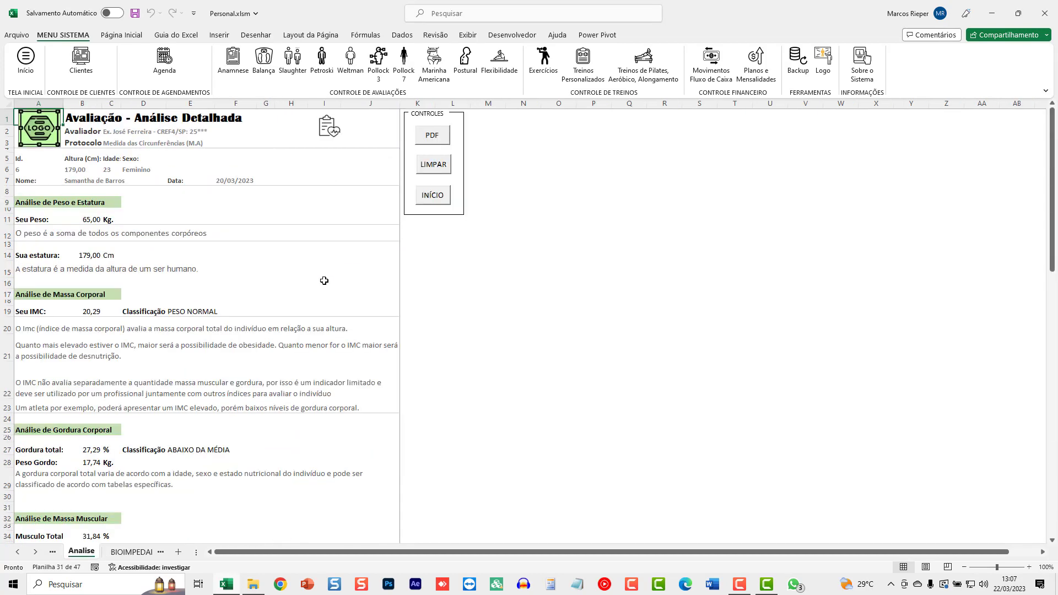
scroll(324, 281, down, 3)
scroll(323, 287, down, 3)
scroll(323, 295, down, 1)
scroll(321, 305, down, 2)
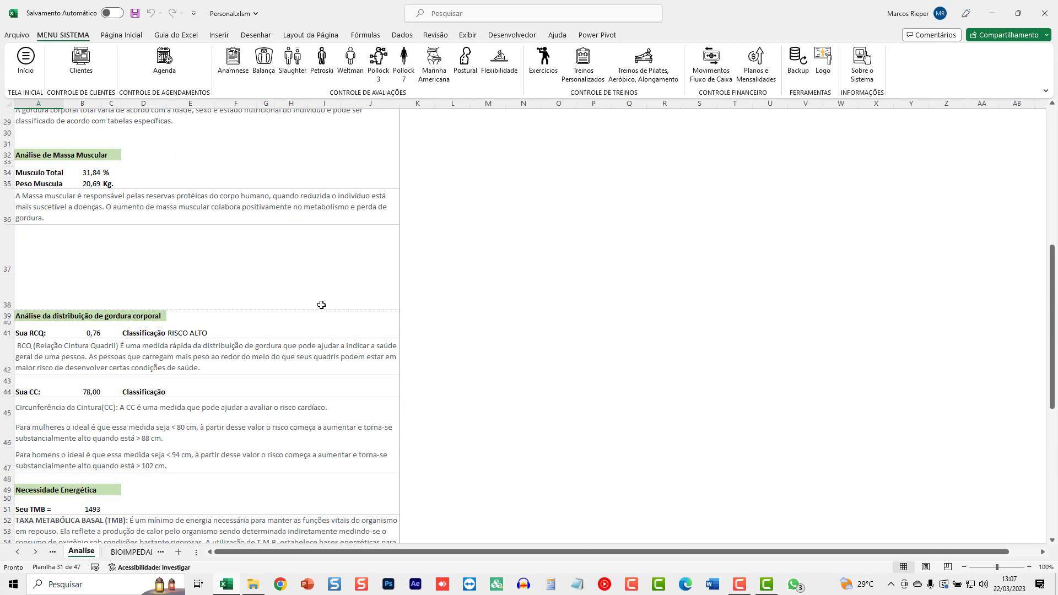
scroll(321, 304, down, 3)
scroll(321, 305, up, 4)
scroll(321, 303, up, 8)
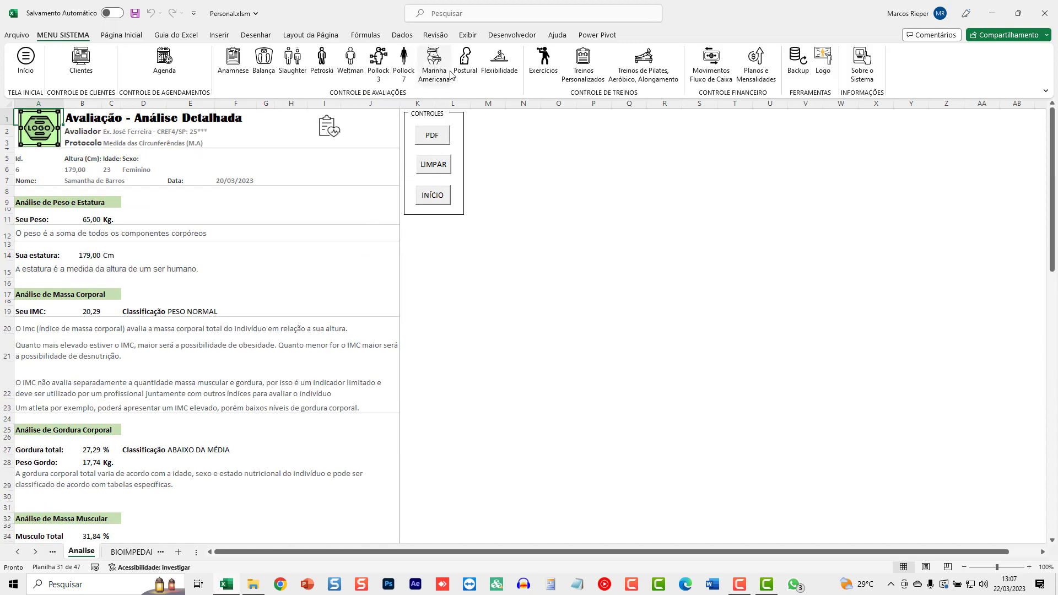
click(465, 61)
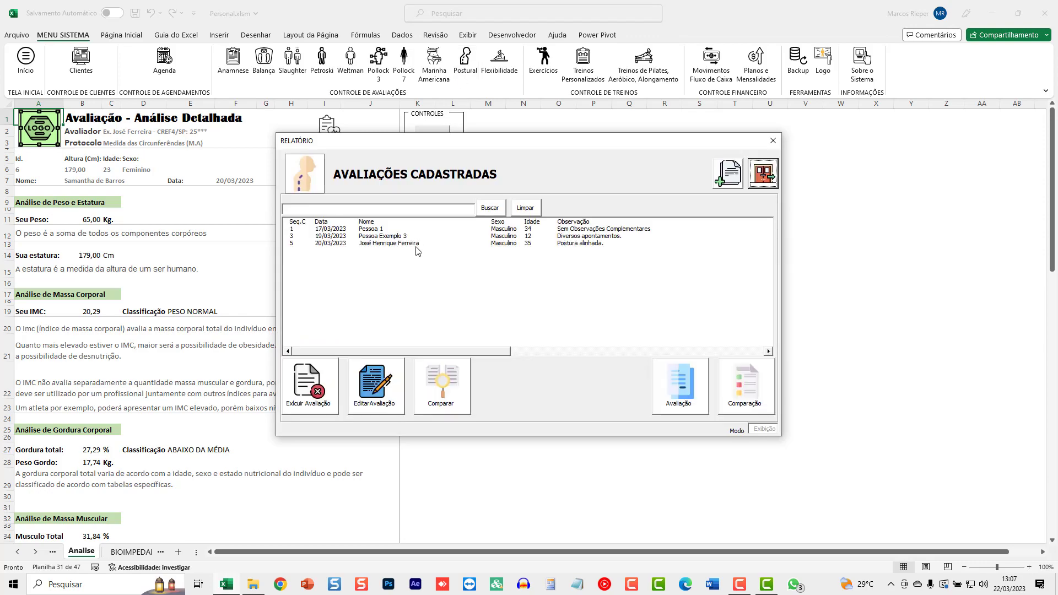
Step: Load client 3's 19/03/2023 postural assessment into the Avaliação Postural form for editing
click(392, 237)
click(379, 385)
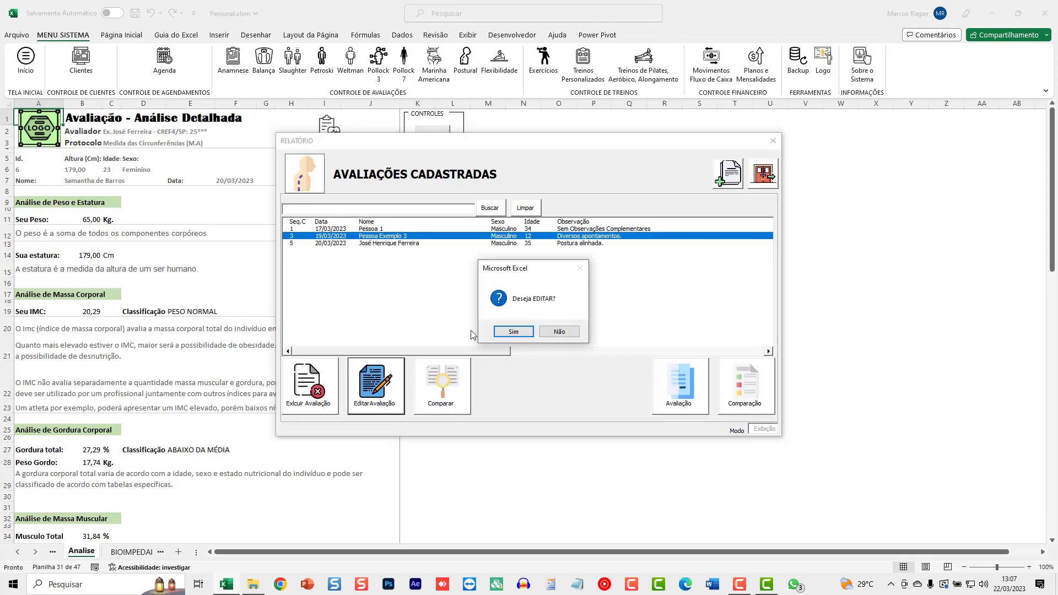
click(502, 338)
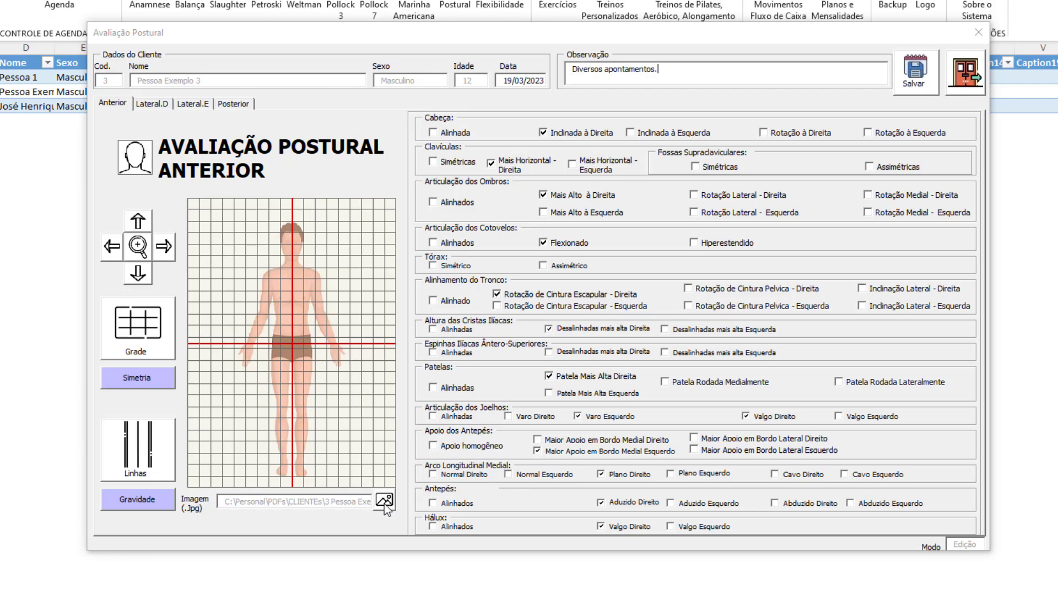
Step: Nudge the body image left and right on the posture grid and show the symmetry chart
click(164, 248)
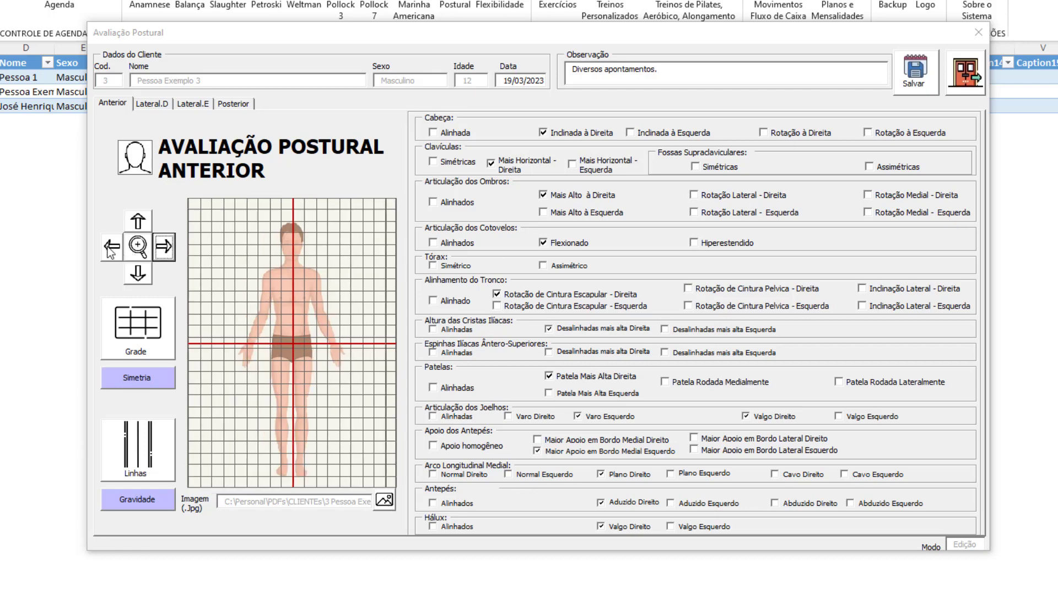
click(111, 249)
click(164, 248)
click(112, 250)
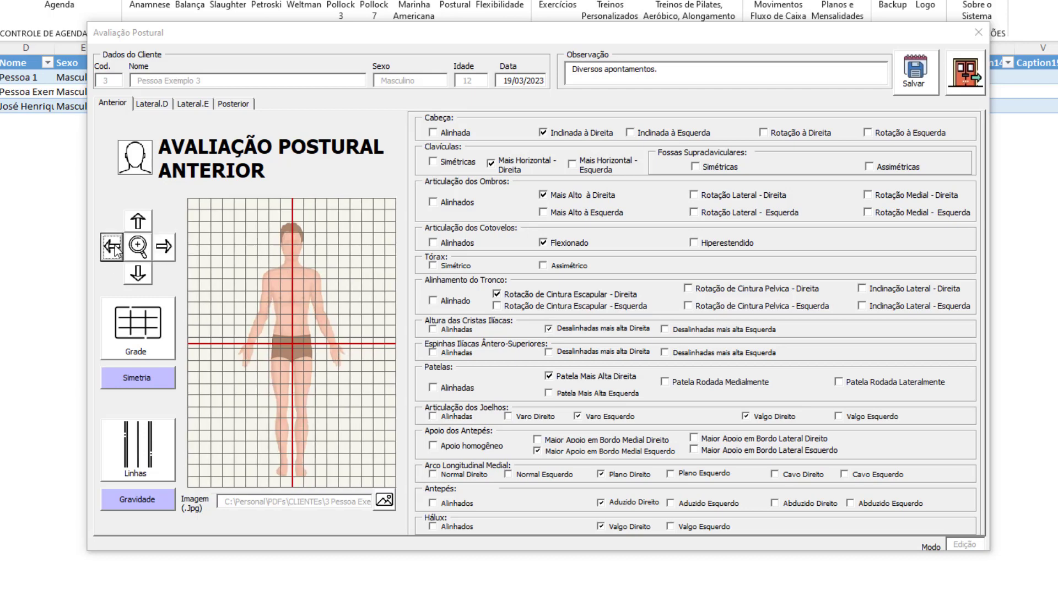
click(148, 378)
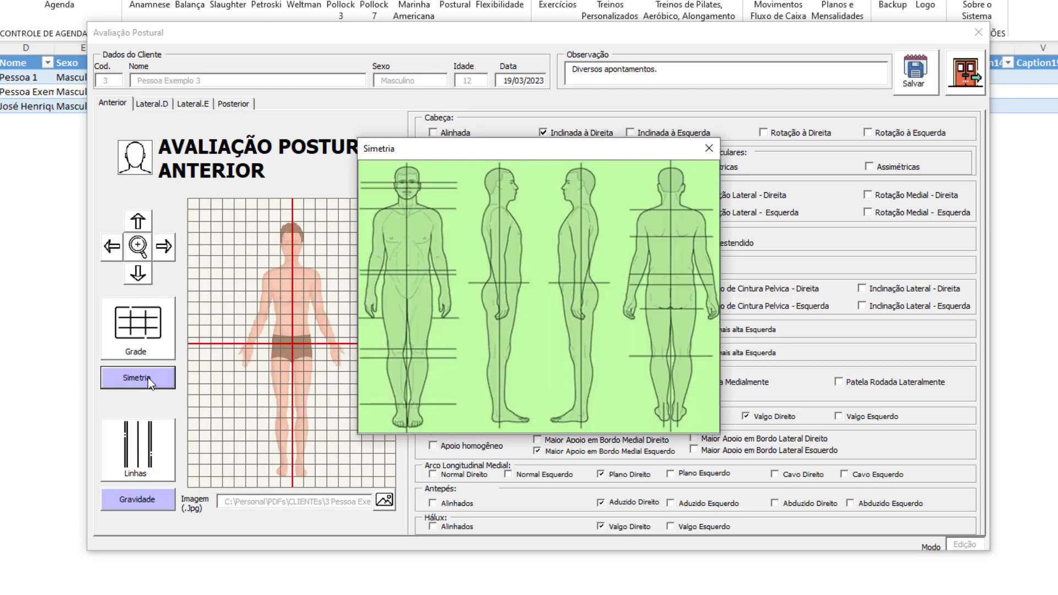
Step: Show and close the line of gravity reference, then toggle the reference lines and grid
click(709, 148)
click(154, 501)
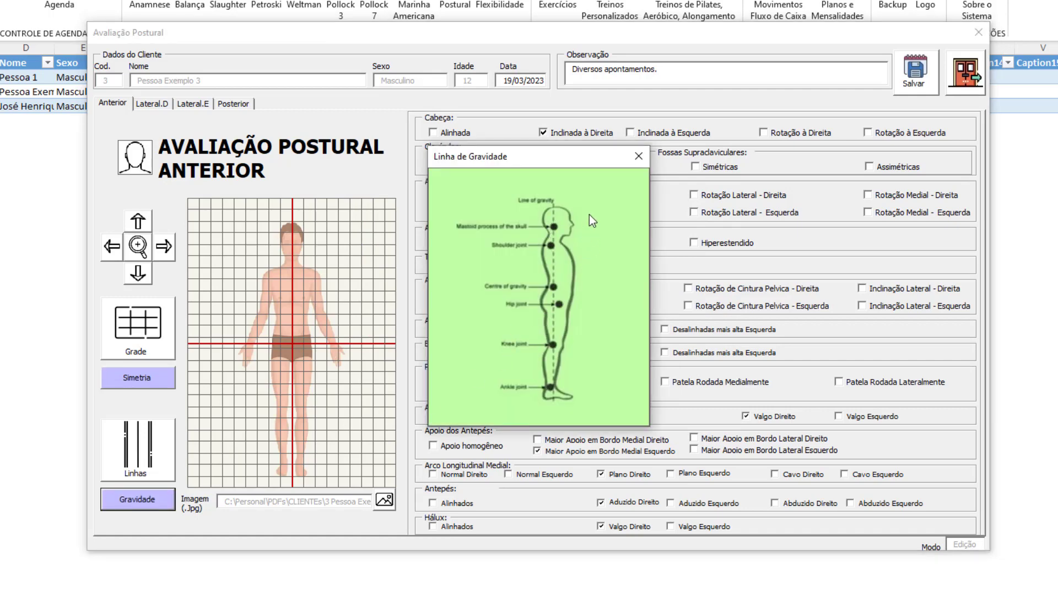
click(639, 156)
click(157, 466)
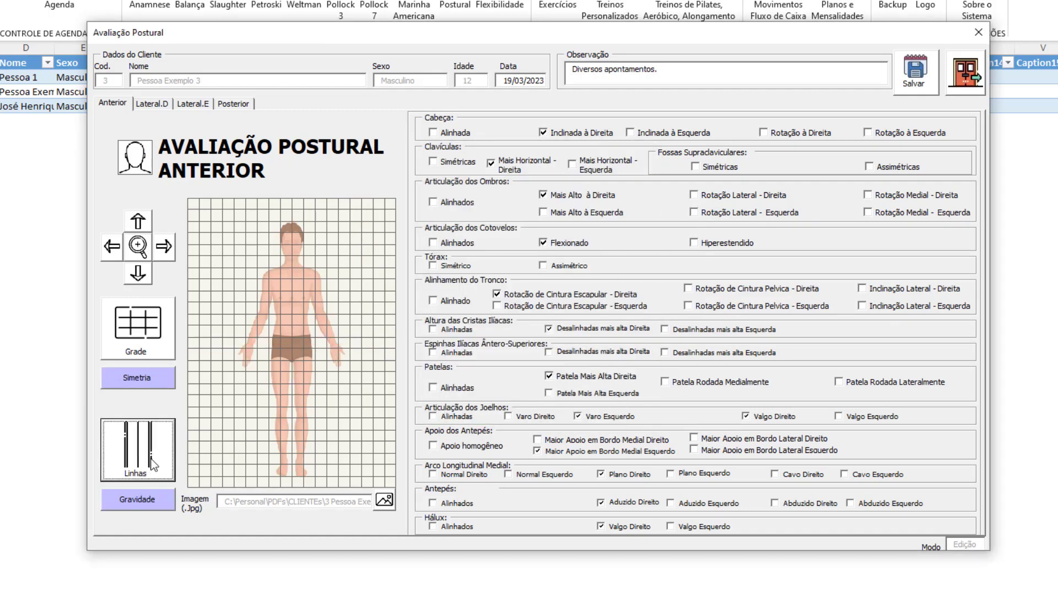
click(147, 324)
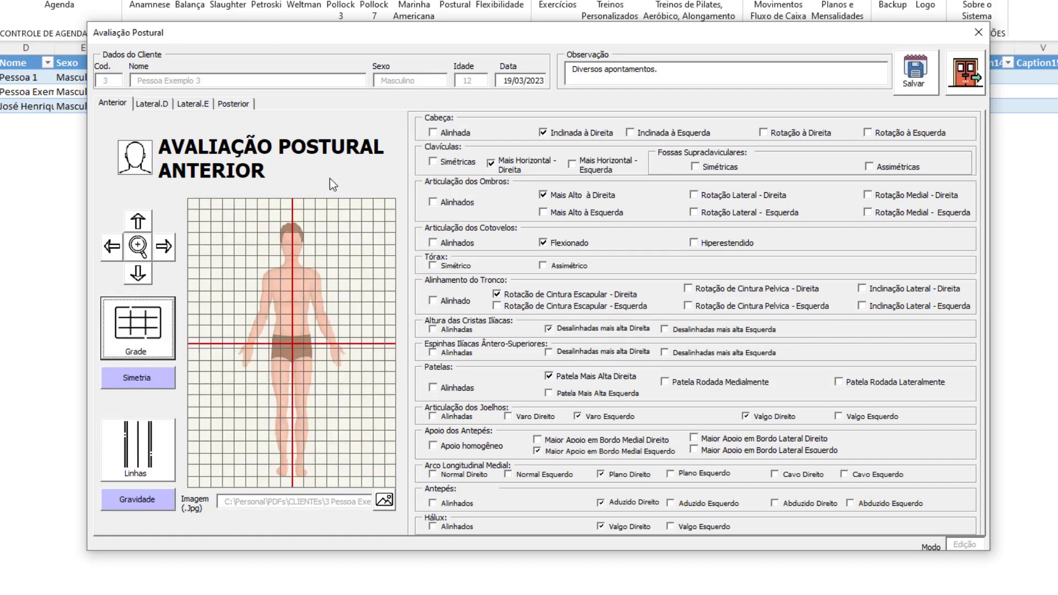
Step: Cycle through the lateral and posterior views back to anterior, then exit to the main menu
click(156, 104)
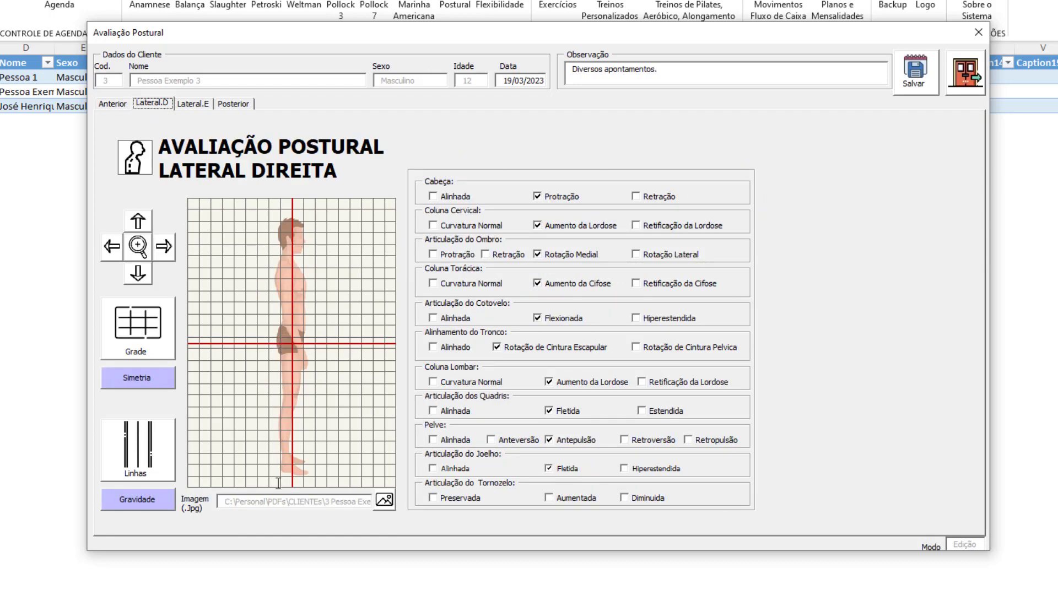
click(193, 102)
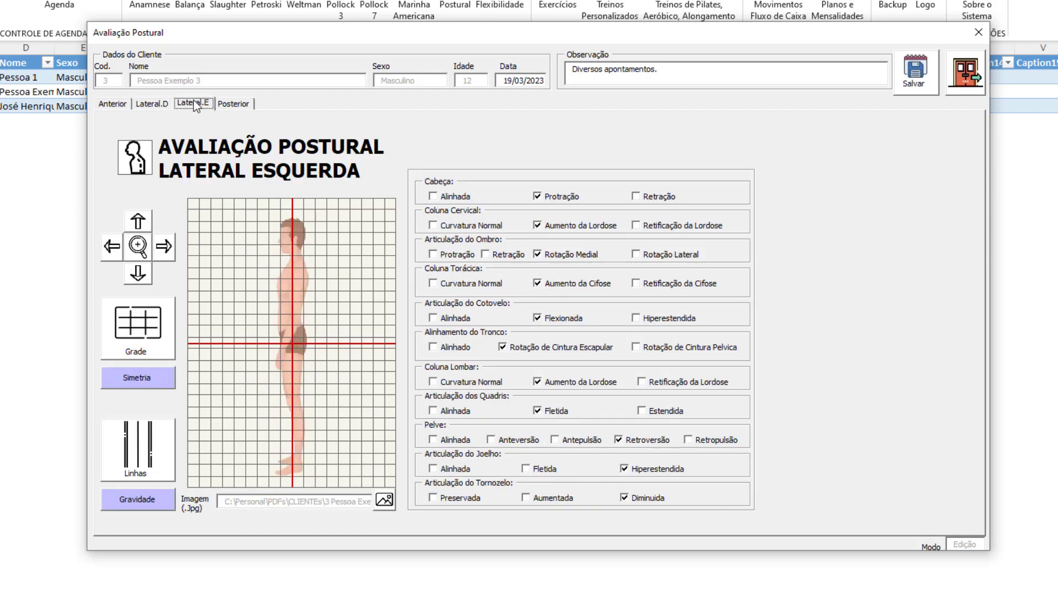
click(238, 103)
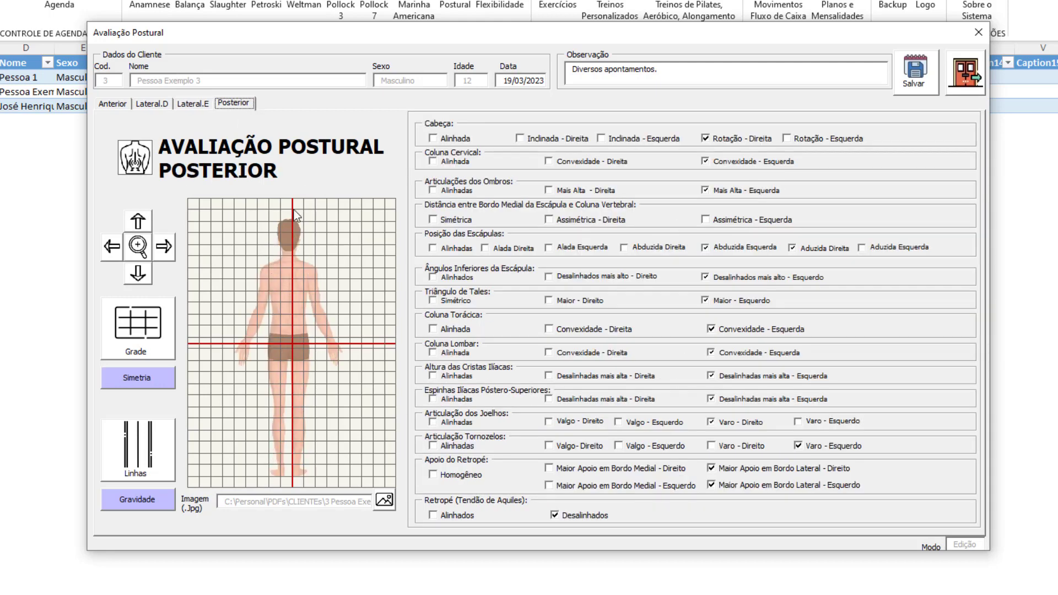
click(113, 106)
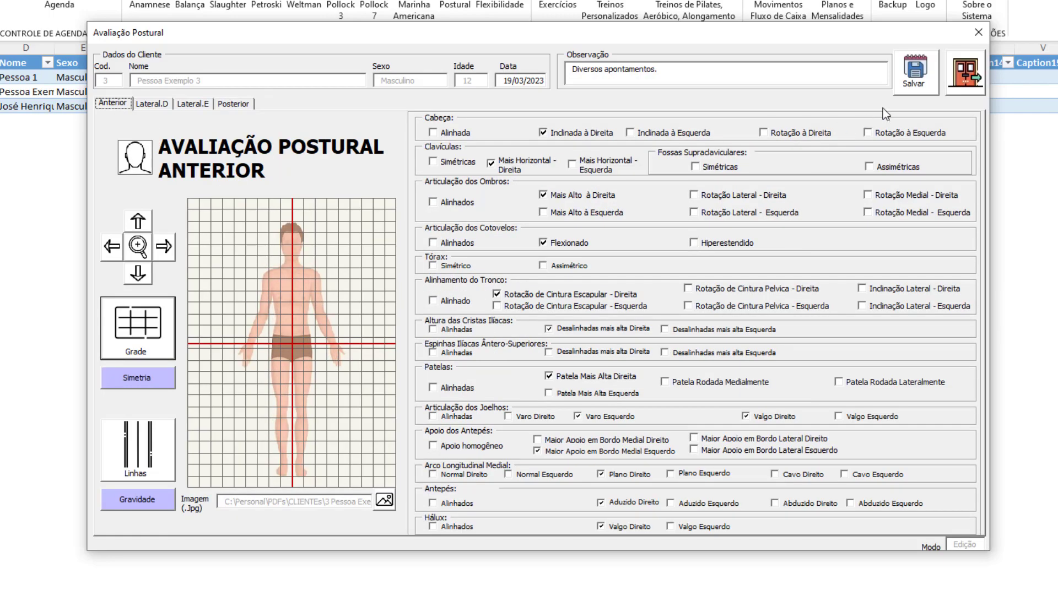
click(965, 85)
click(570, 331)
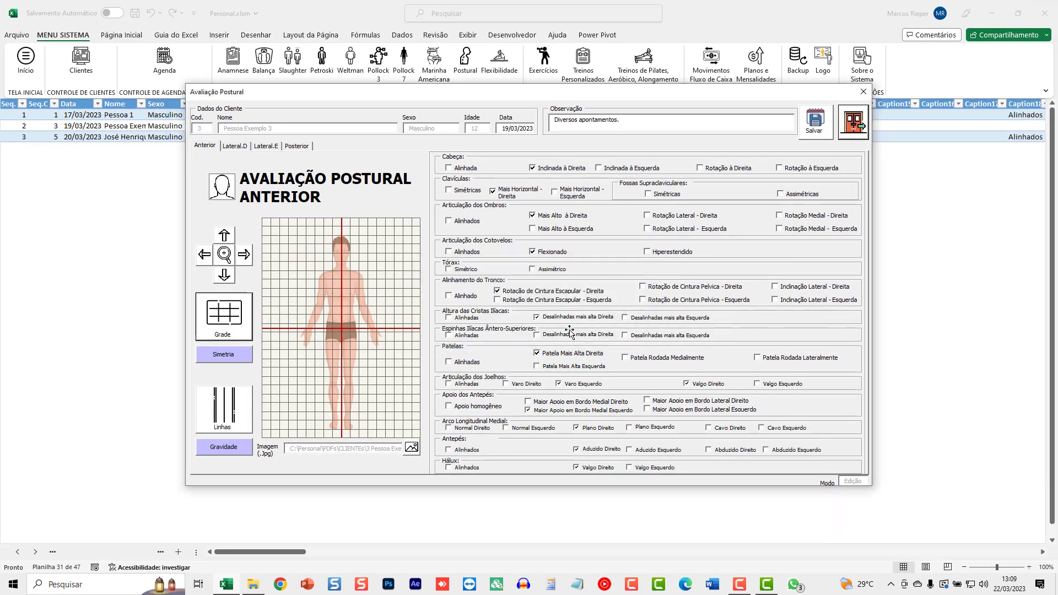
Step: Open and scroll through the posture report for the 17/03/2023 evaluation
click(465, 58)
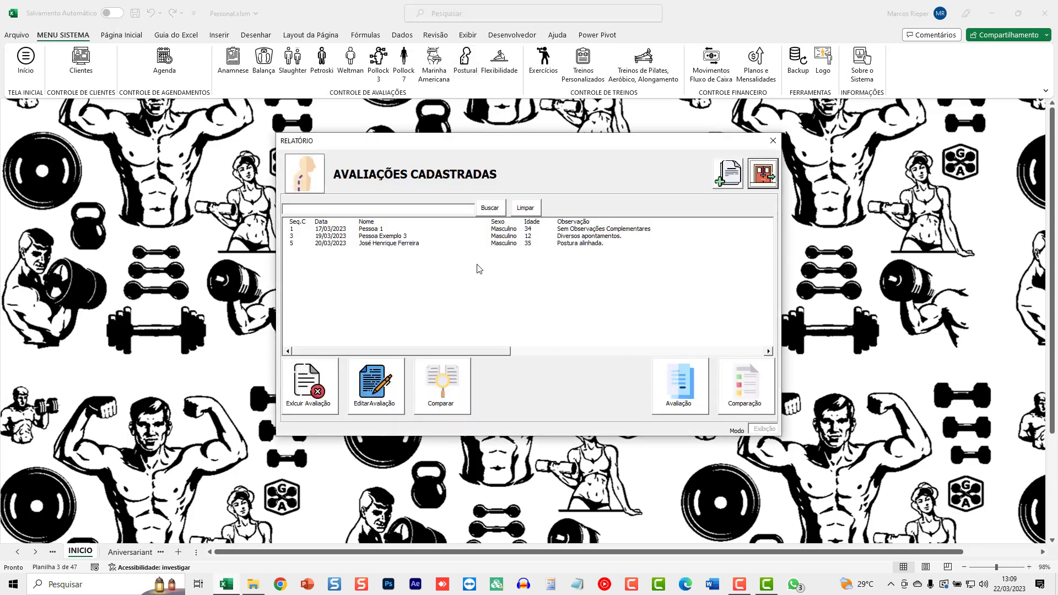
click(376, 229)
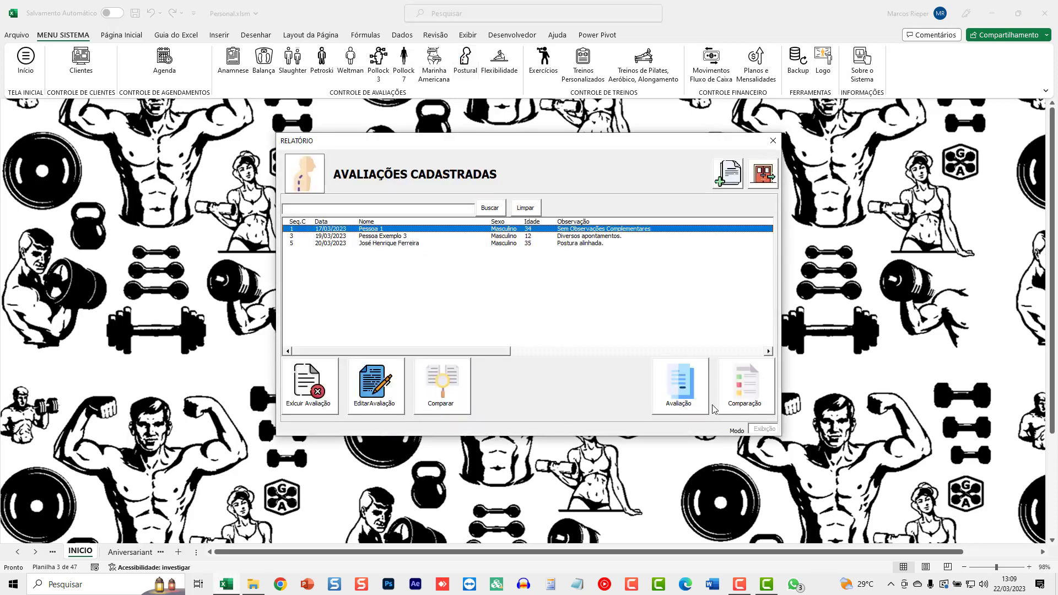
click(678, 395)
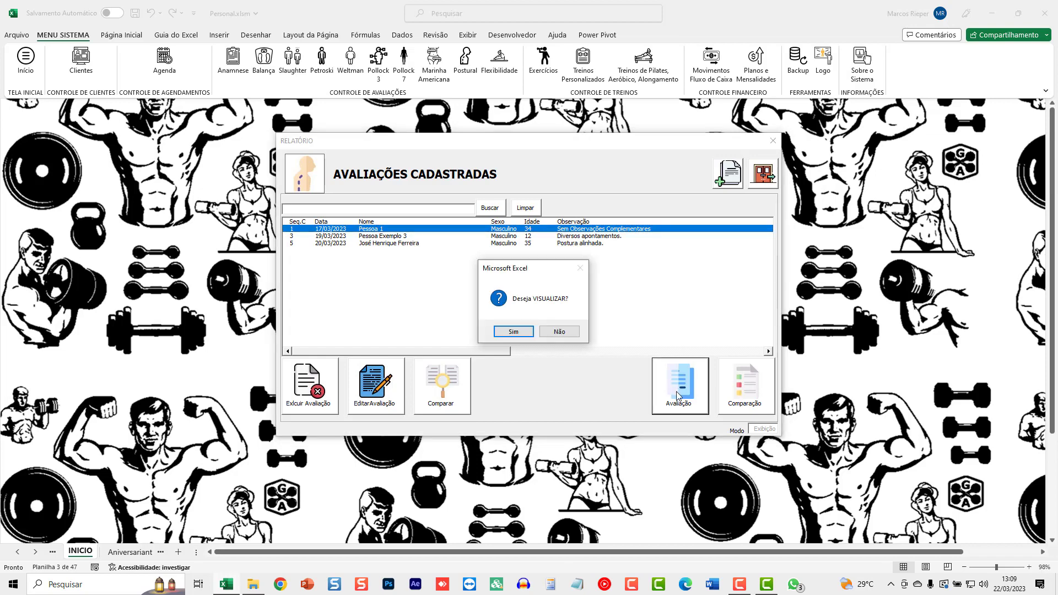
click(513, 333)
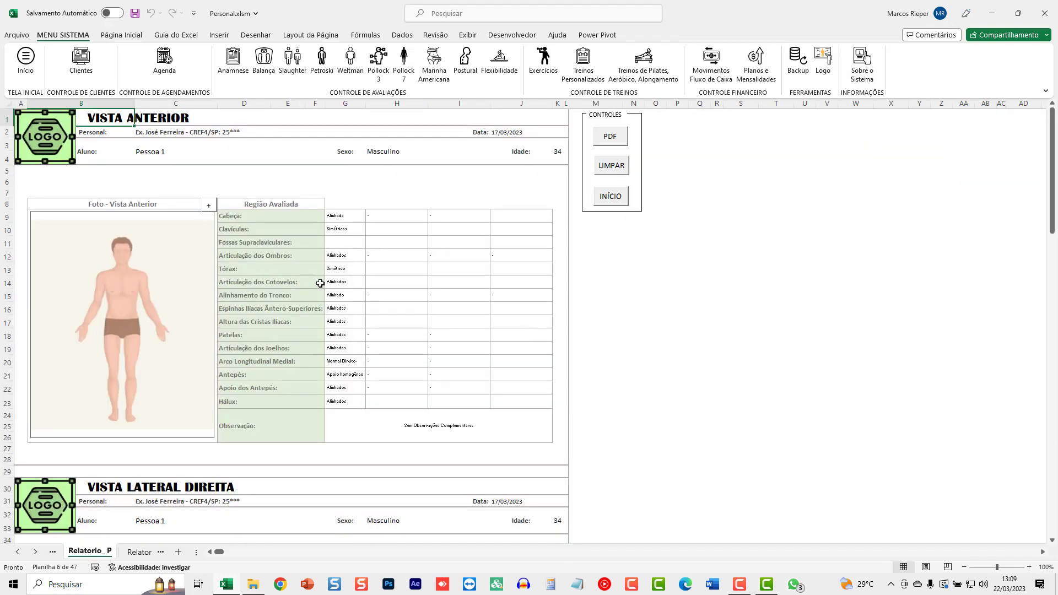
scroll(322, 282, down, 5)
scroll(328, 292, down, 5)
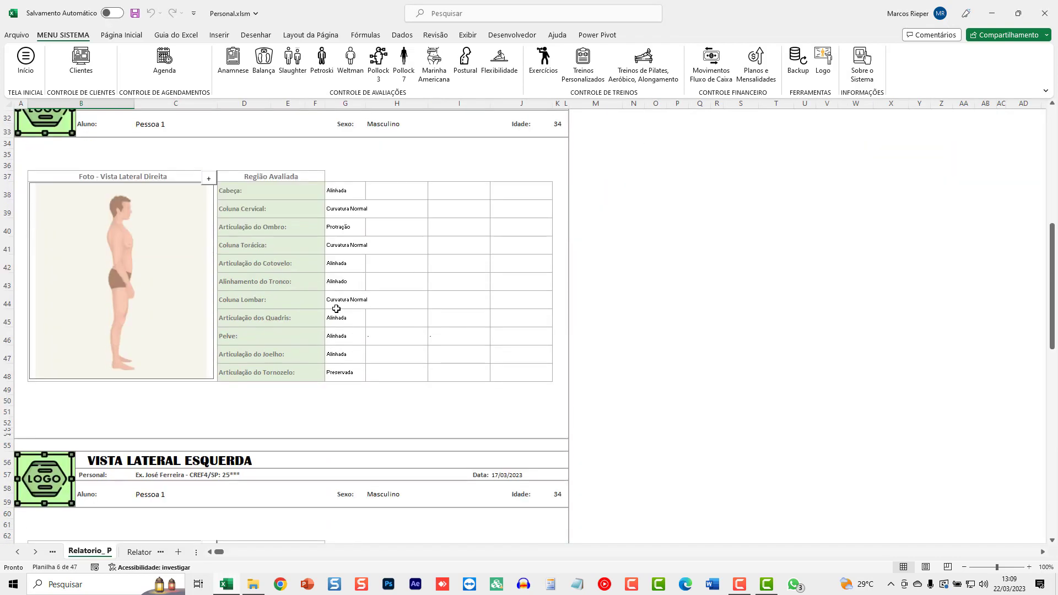
scroll(337, 307, down, 4)
scroll(353, 301, up, 5)
scroll(357, 295, up, 4)
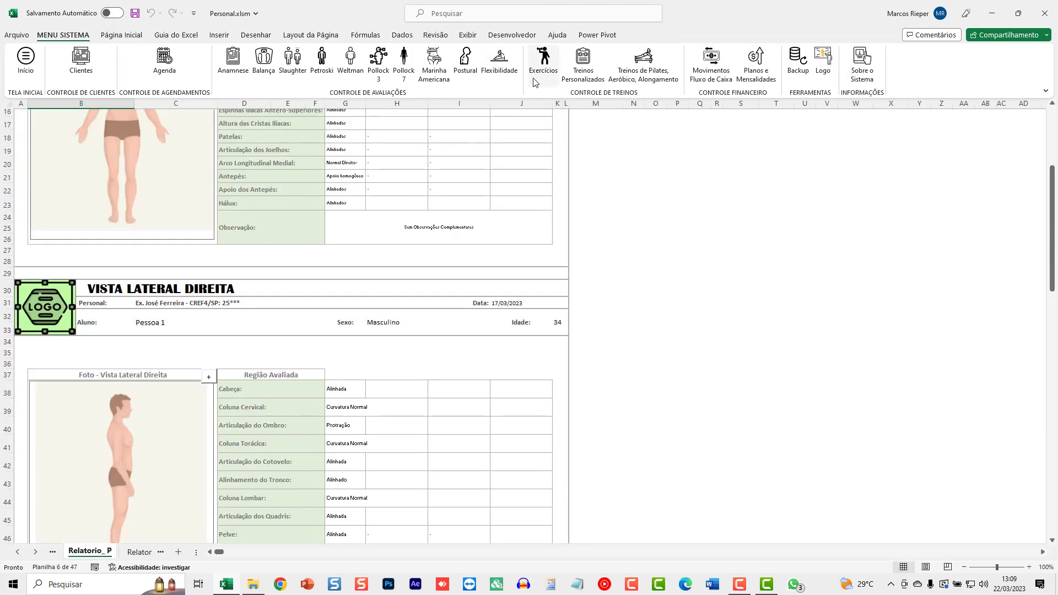
Step: Open the posture report for the 19/03/2023 evaluation instead
click(463, 64)
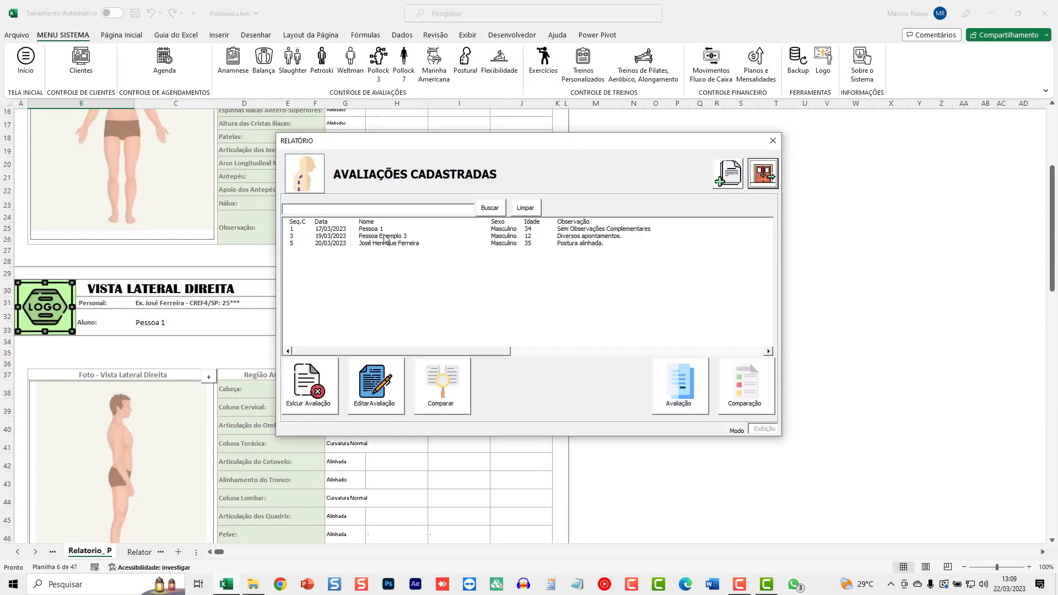
click(385, 236)
click(682, 404)
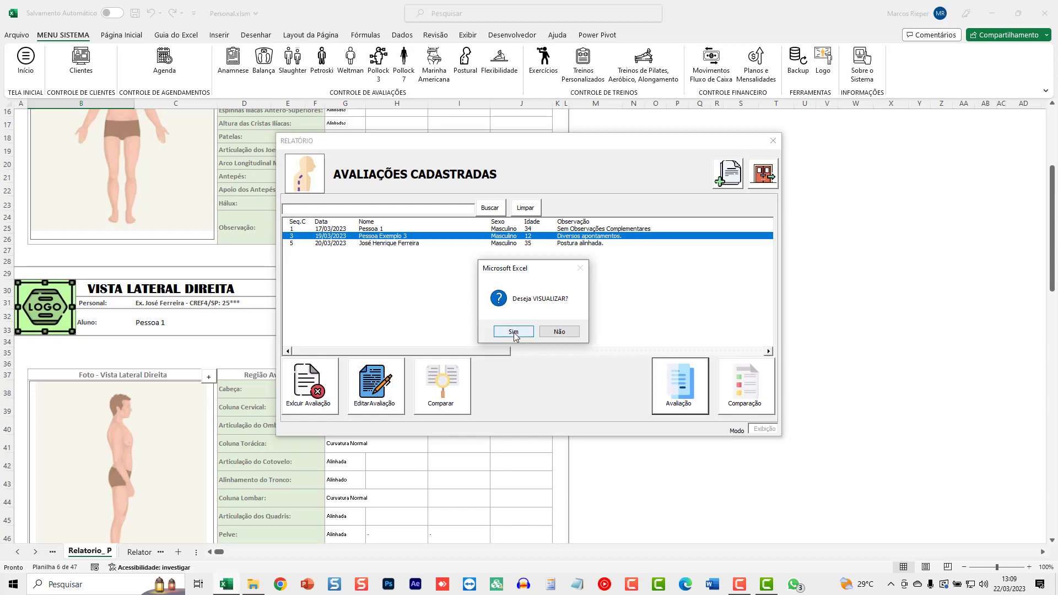
click(514, 333)
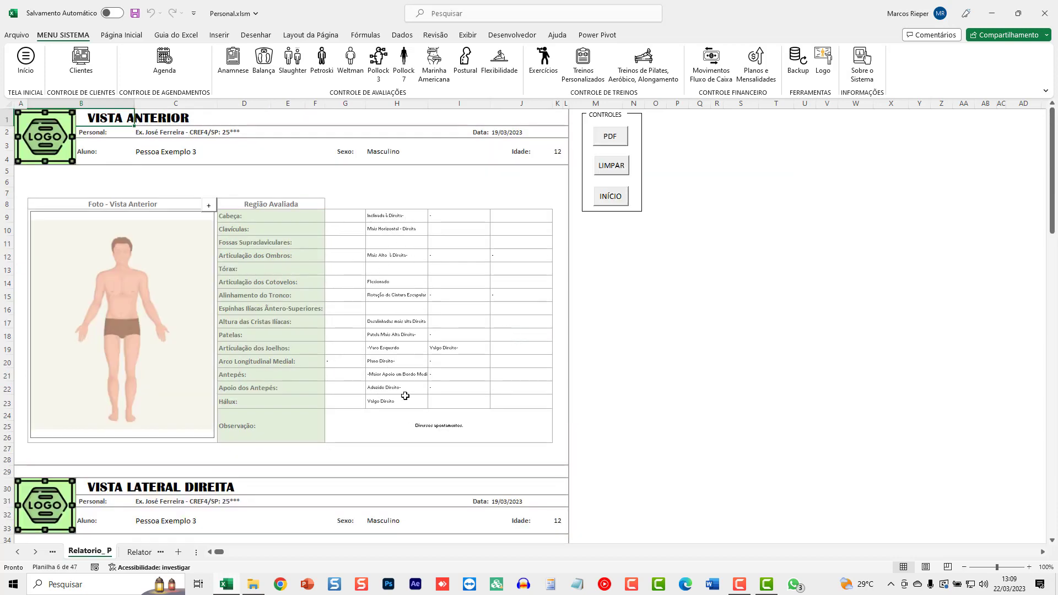
scroll(403, 401, down, 3)
scroll(403, 401, down, 3)
scroll(403, 402, down, 2)
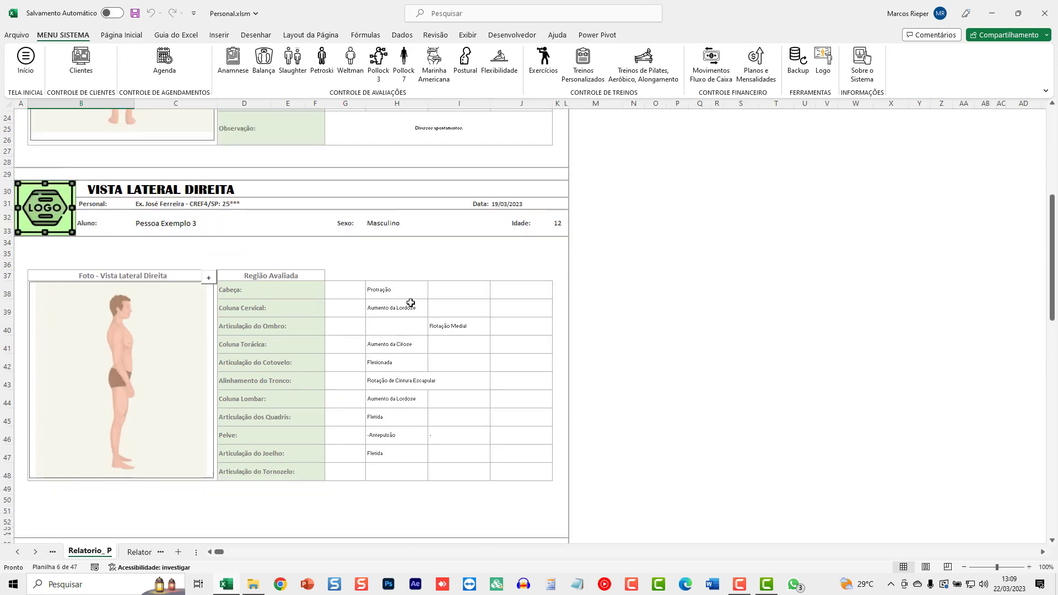
Step: Select the lateral findings cells in rows 38–48 of the report
drag(457, 298, 458, 474)
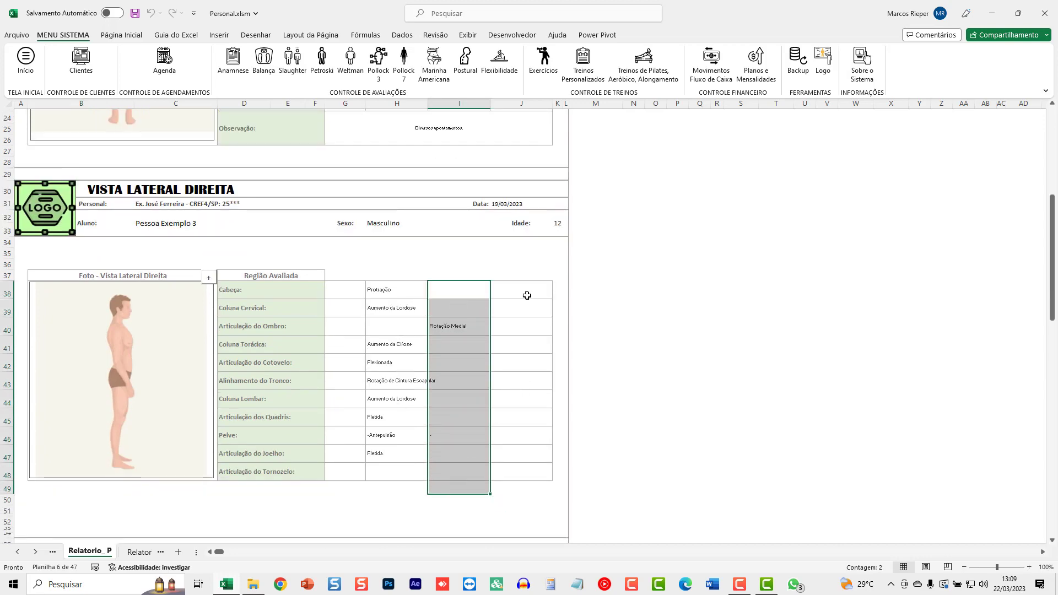
drag(522, 292, 522, 473)
scroll(391, 386, up, 5)
scroll(391, 385, down, 4)
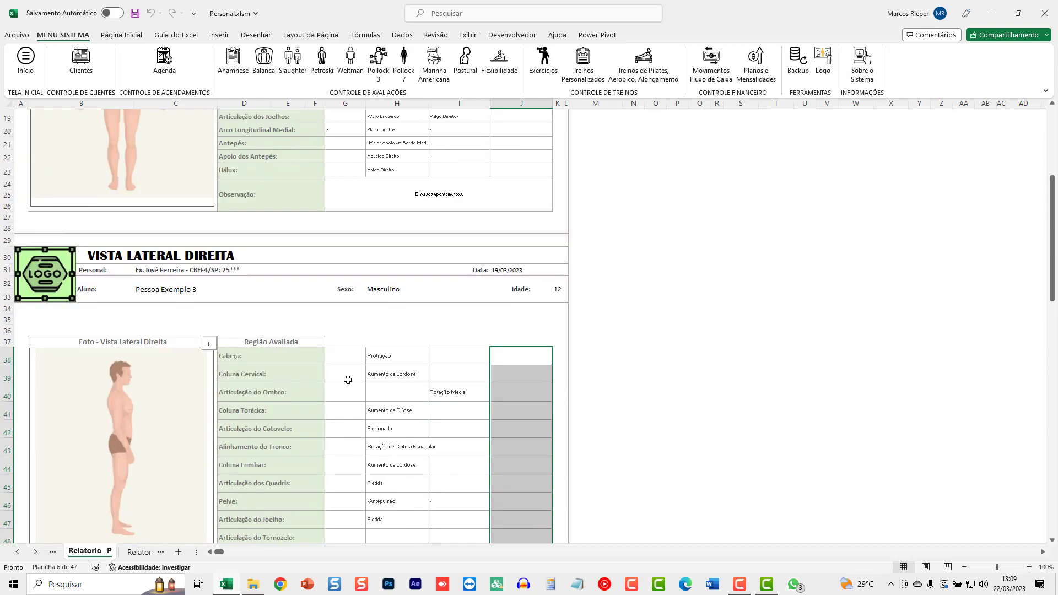
scroll(393, 416, up, 6)
Step: Inspect the shoulder and knee findings in cells H12, H19 and I19, then scroll the report
click(379, 256)
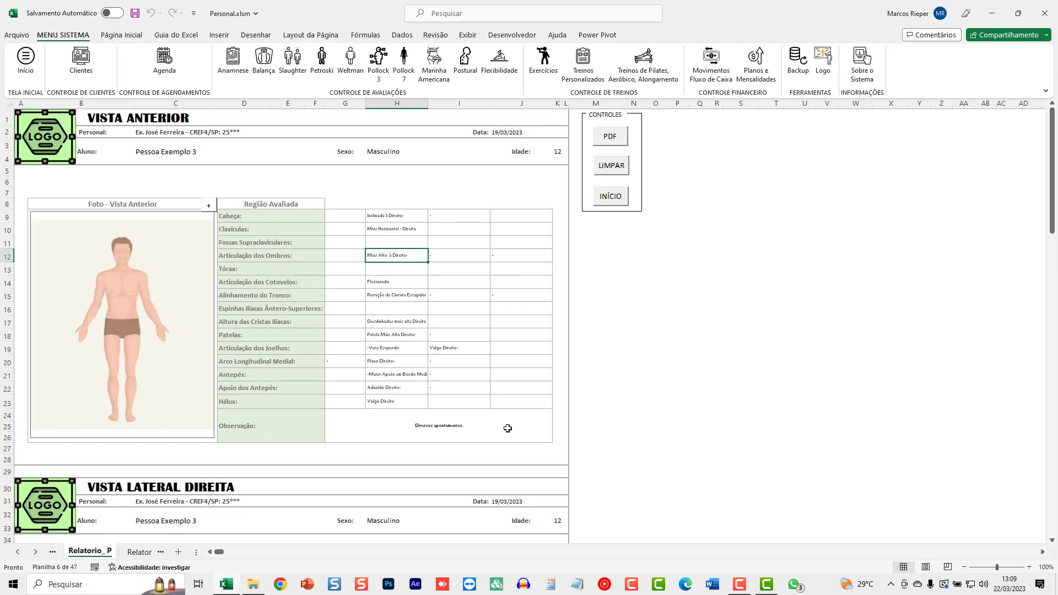
click(398, 353)
click(464, 348)
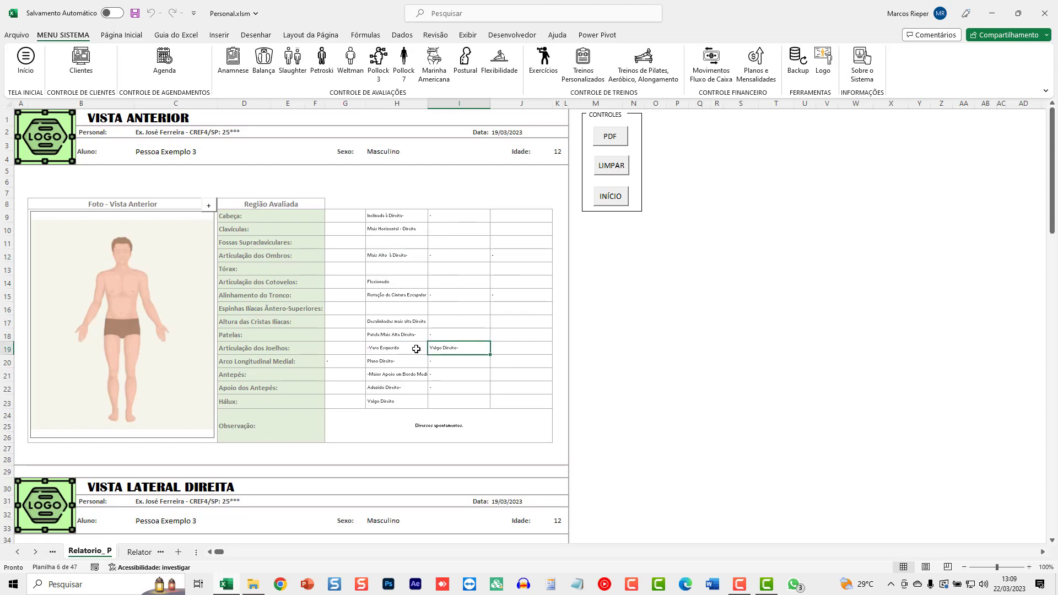
scroll(152, 293, down, 1)
scroll(152, 295, down, 5)
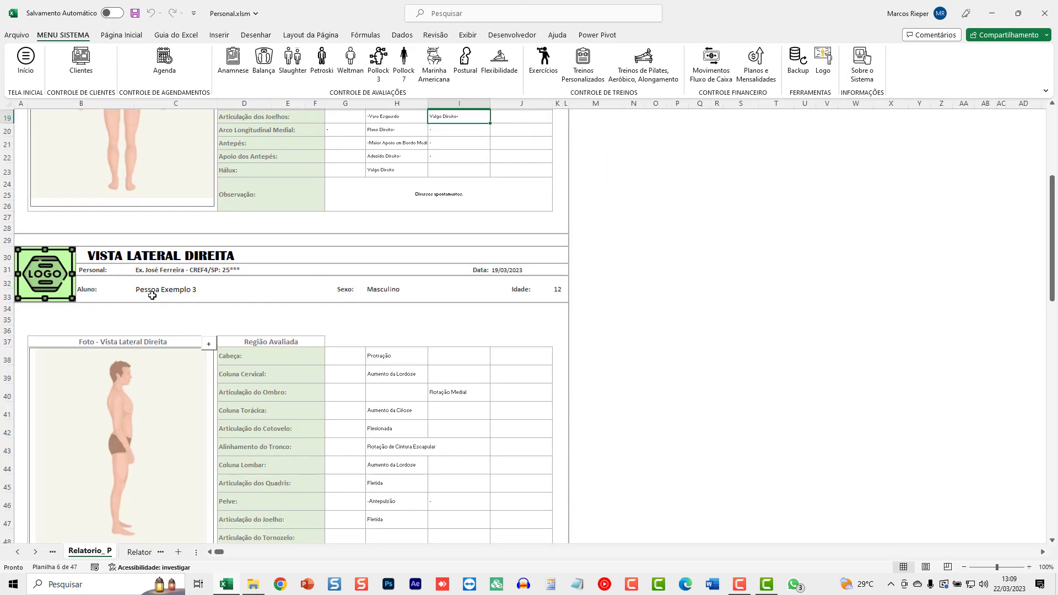
scroll(152, 295, down, 5)
scroll(152, 297, down, 5)
scroll(155, 299, down, 6)
scroll(158, 302, down, 6)
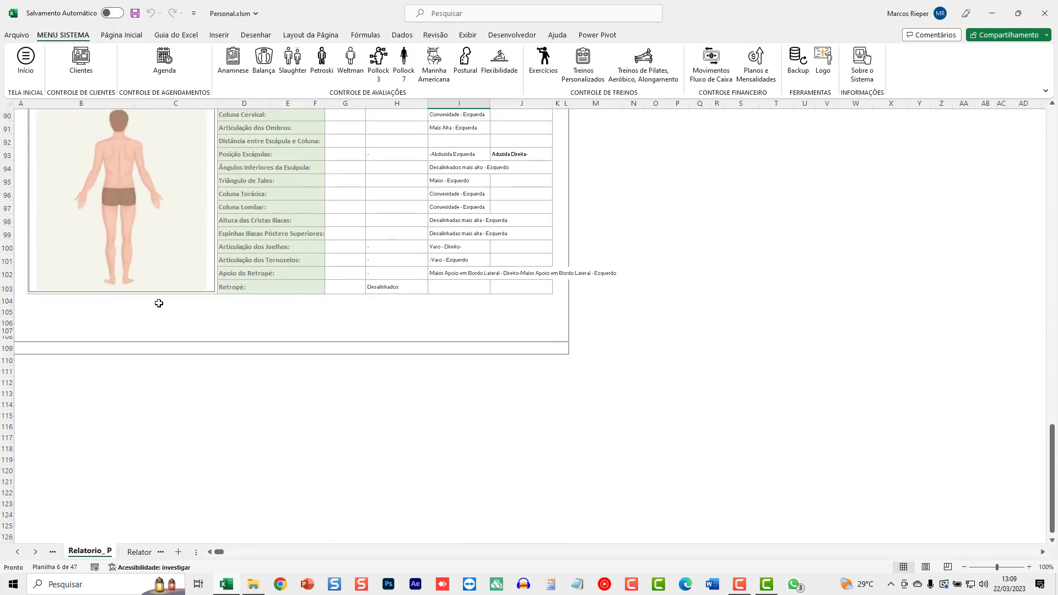
scroll(159, 303, up, 8)
scroll(159, 303, up, 7)
scroll(158, 303, up, 8)
scroll(159, 303, up, 5)
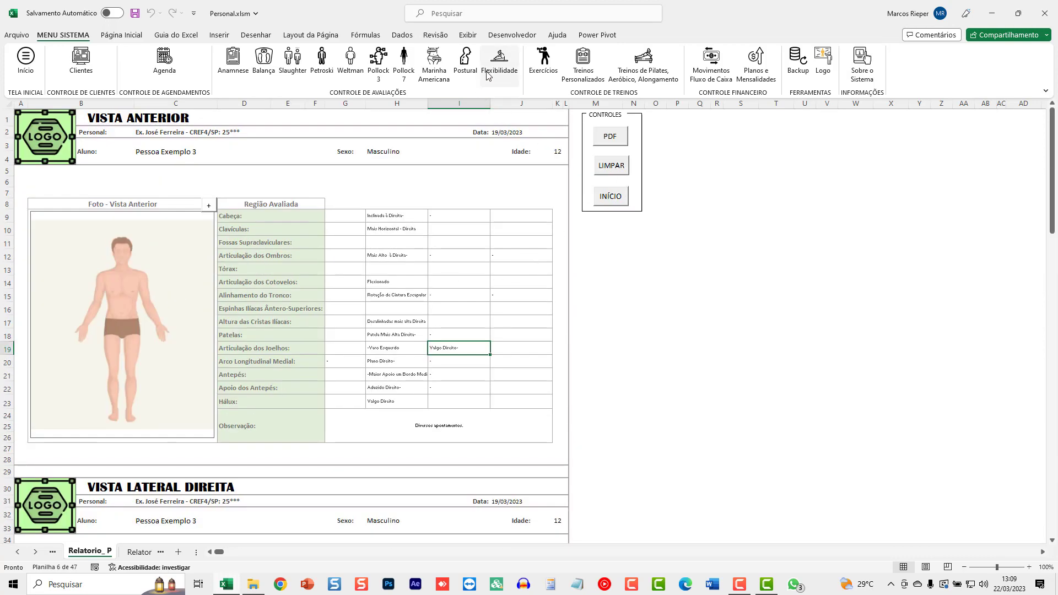
Step: Open the evaluation comparison for the client's 19/03/2023 posture evaluation
click(465, 61)
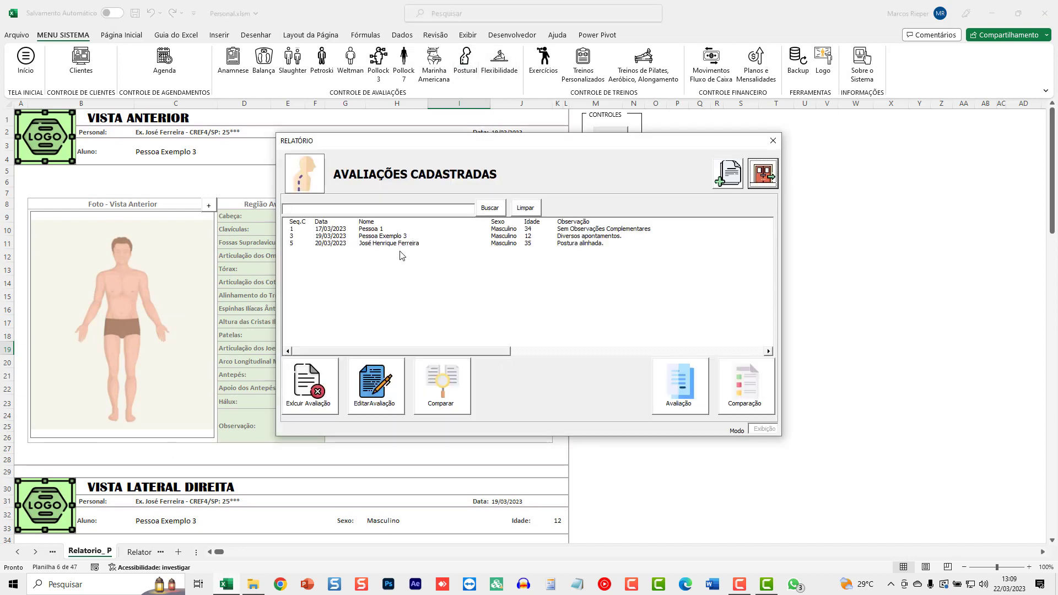
click(383, 243)
click(379, 236)
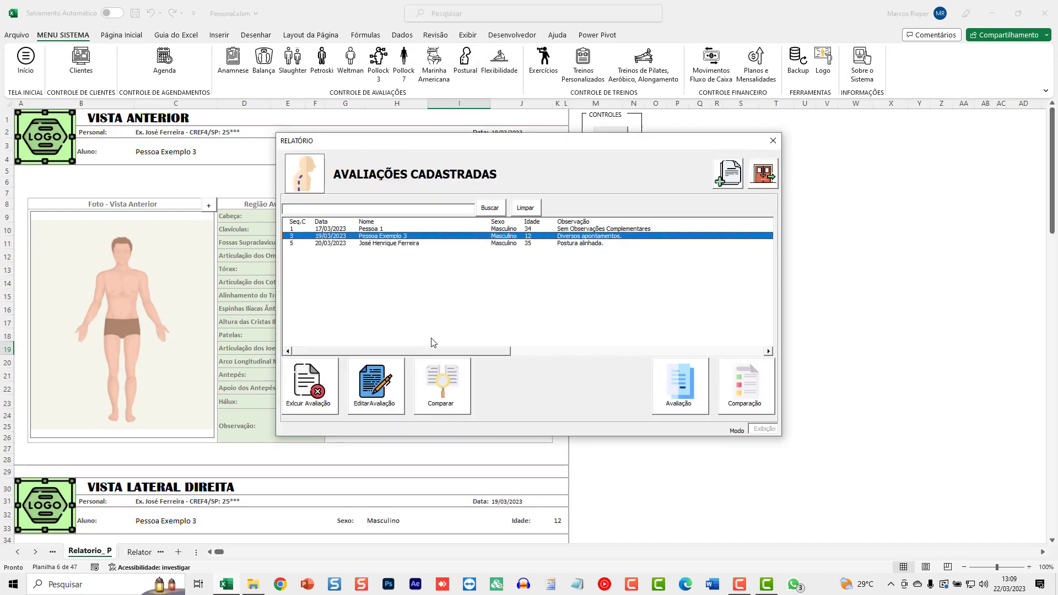
click(438, 389)
click(513, 332)
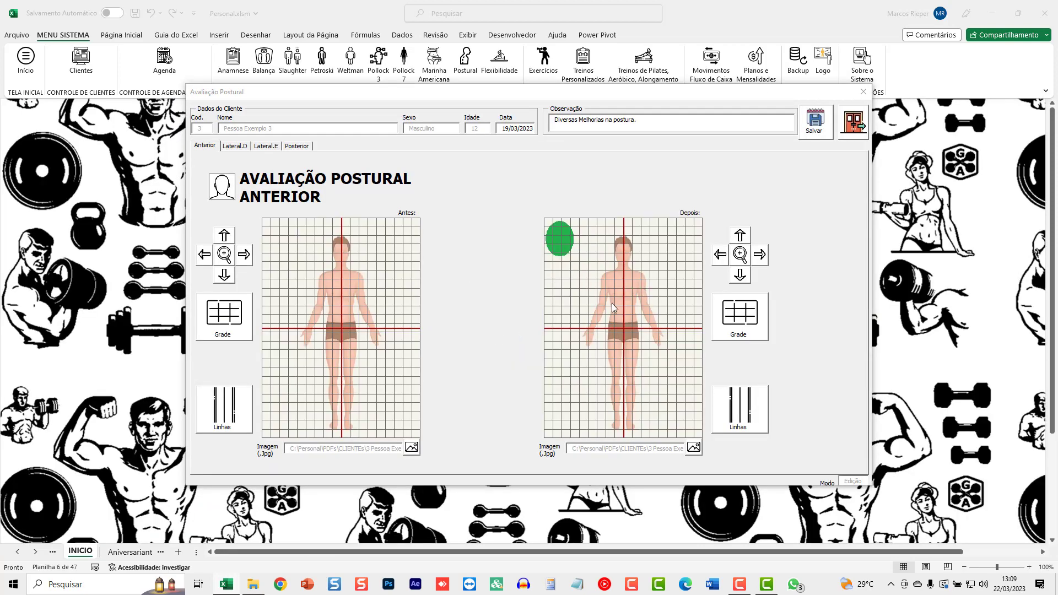
Step: Browse the right-side, left-side and posterior postural images, then return to the front view
click(235, 146)
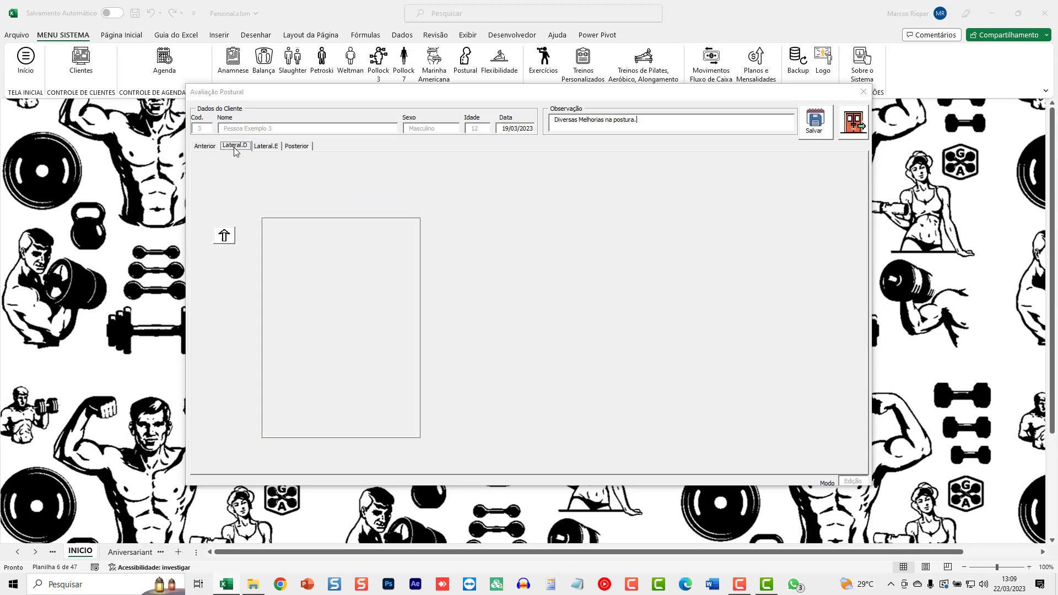
click(265, 145)
click(308, 147)
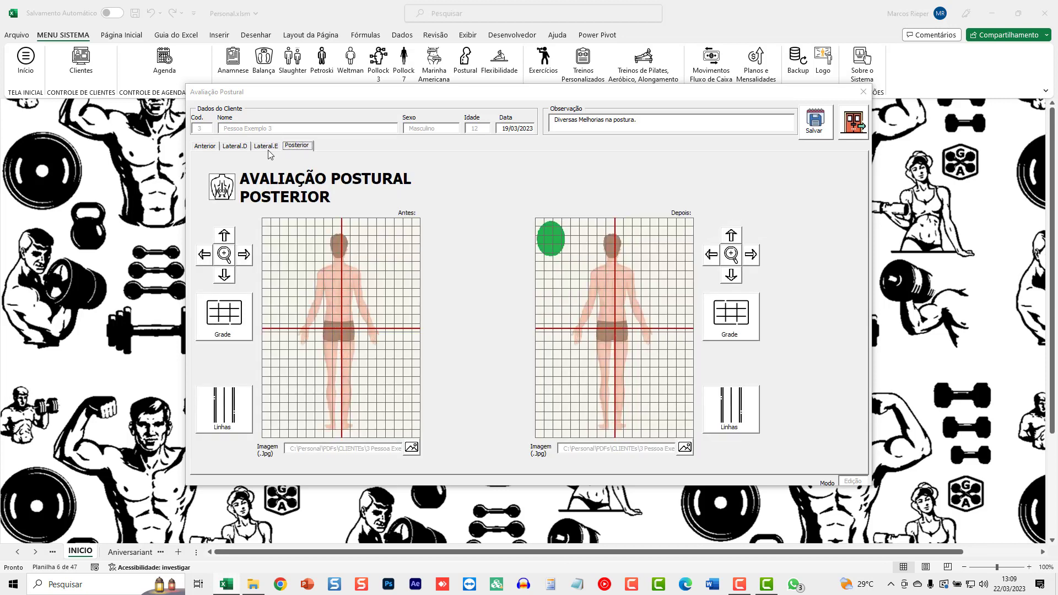
click(267, 147)
click(238, 146)
click(204, 145)
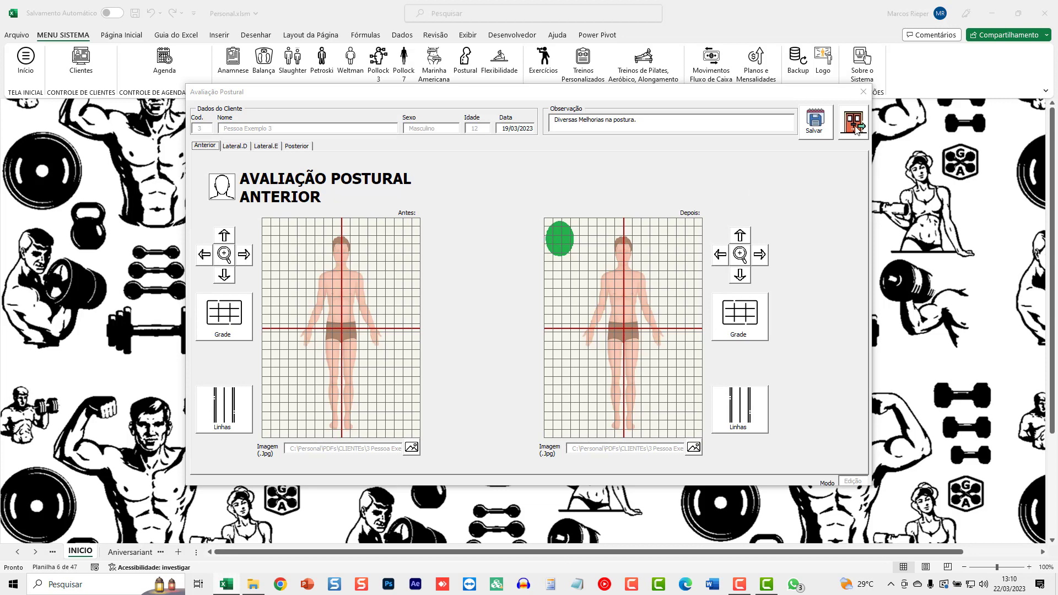
Step: Step through the side and posterior views again, then exit the postural form
click(235, 146)
click(266, 146)
click(296, 146)
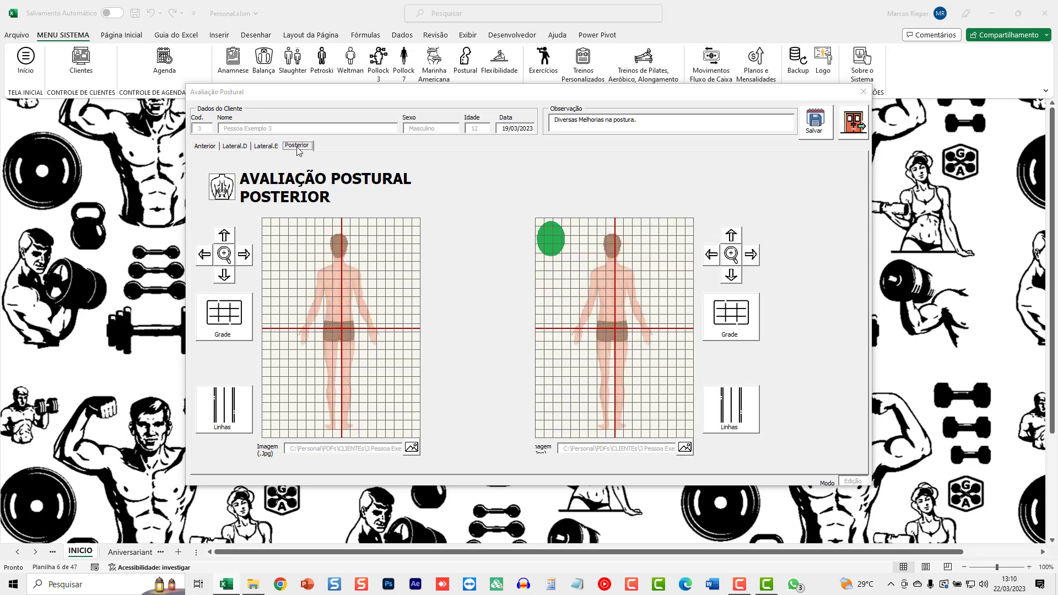
click(862, 120)
Step: Confirm leaving the form and request a comparison report, dismissing the no-selection warning
click(571, 331)
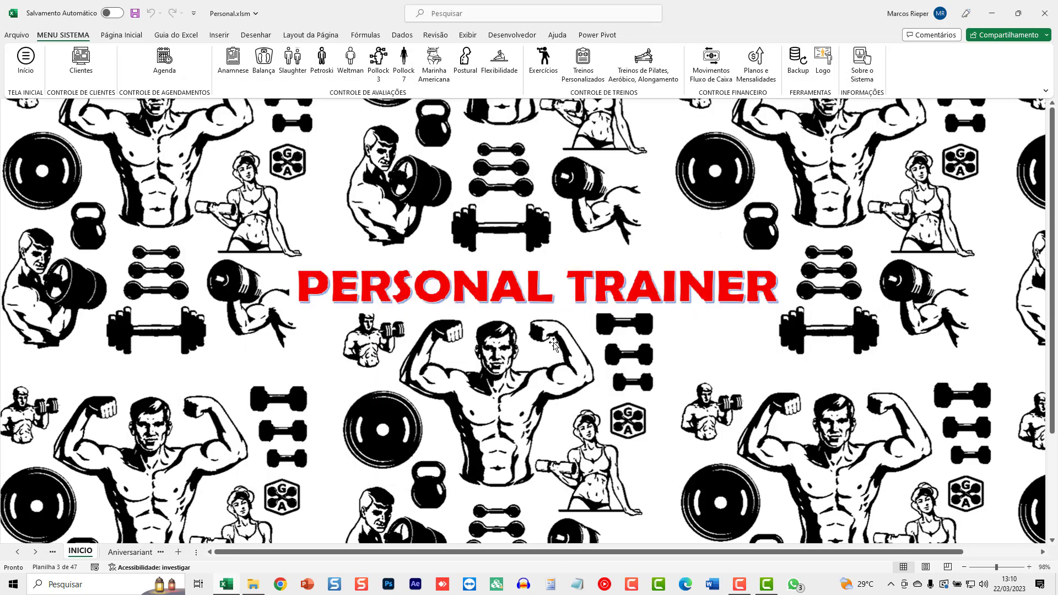
click(465, 61)
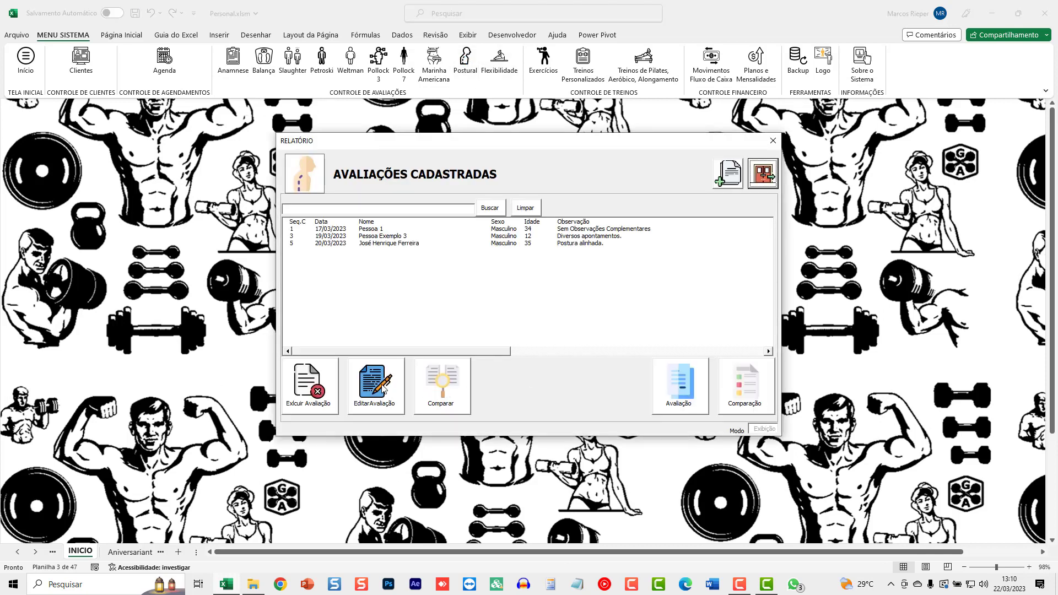
click(755, 389)
click(514, 330)
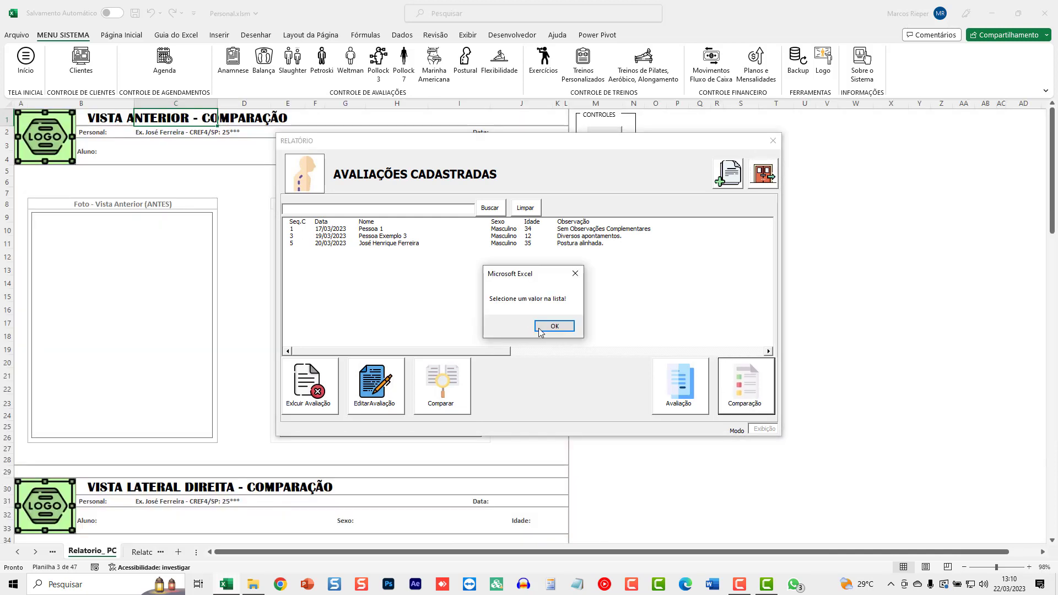
click(548, 329)
Step: Open and scroll through the before-and-after comparison report for Pessoa Exemplo 3
click(435, 237)
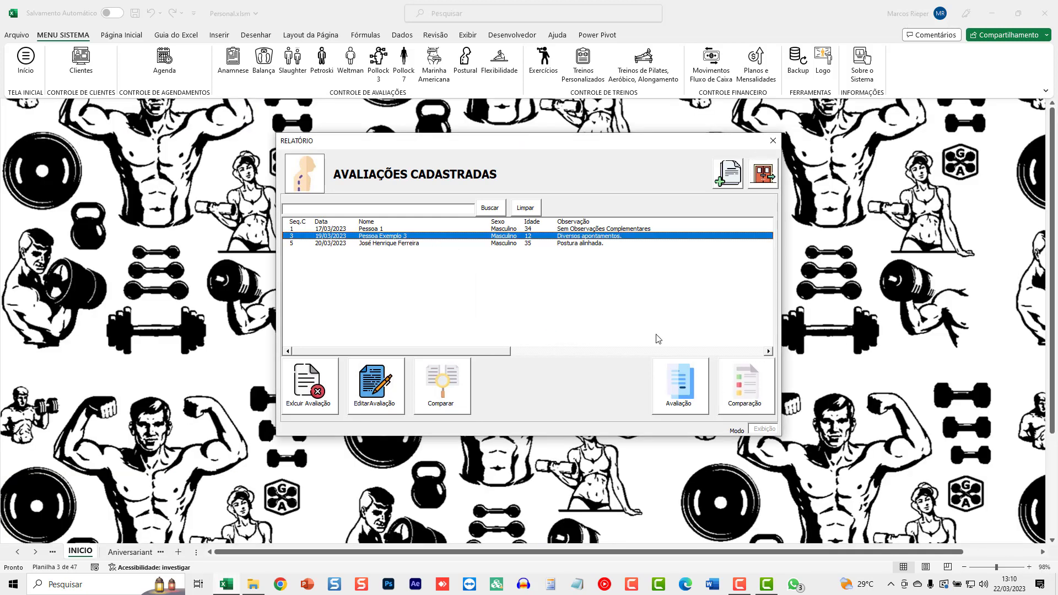
click(742, 393)
click(521, 332)
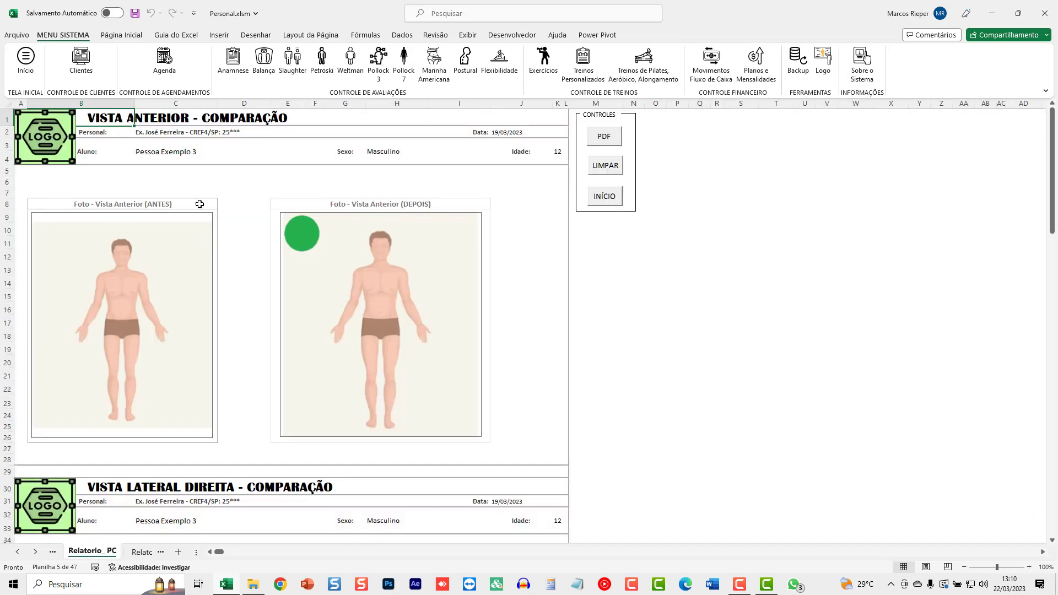
scroll(231, 259, down, 2)
scroll(231, 270, down, 4)
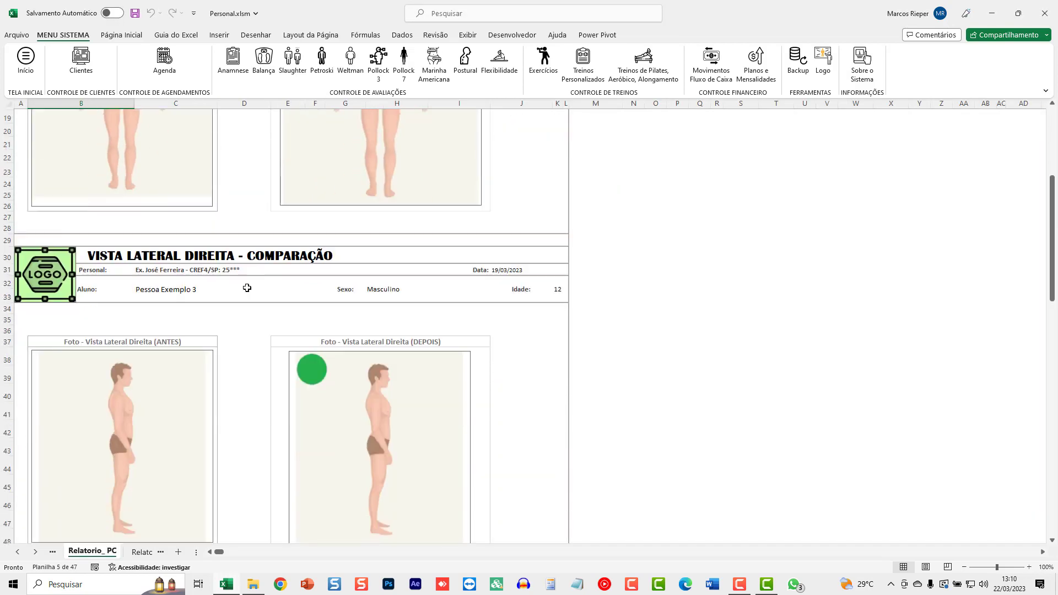
scroll(243, 286, down, 3)
scroll(247, 292, down, 2)
scroll(247, 293, down, 5)
scroll(248, 295, down, 3)
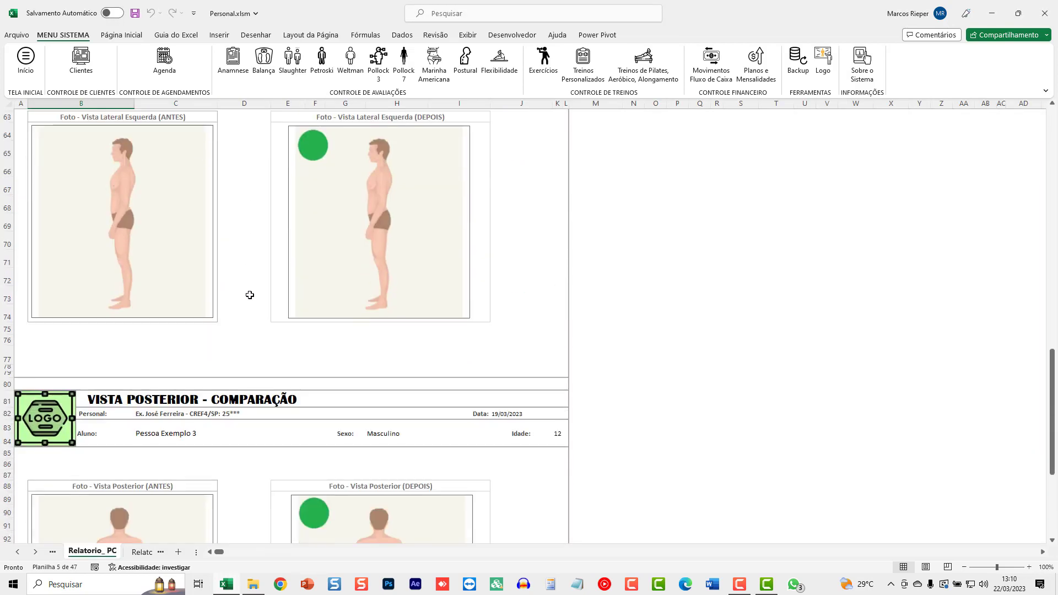
scroll(248, 295, down, 3)
scroll(250, 297, down, 5)
scroll(250, 297, up, 5)
scroll(250, 297, up, 5)
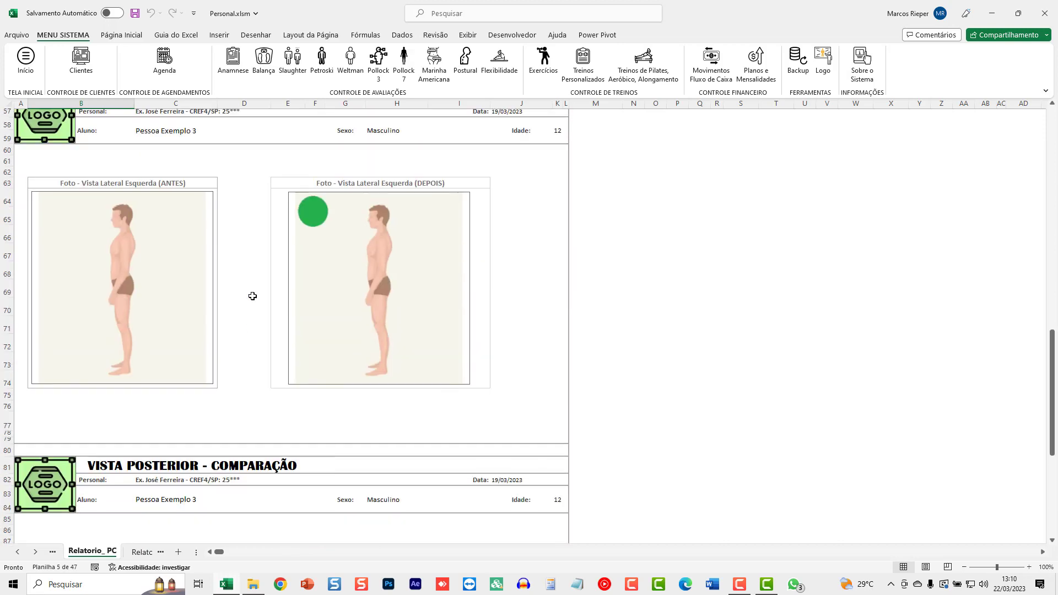
scroll(253, 296, up, 5)
scroll(253, 296, up, 5)
scroll(253, 296, up, 2)
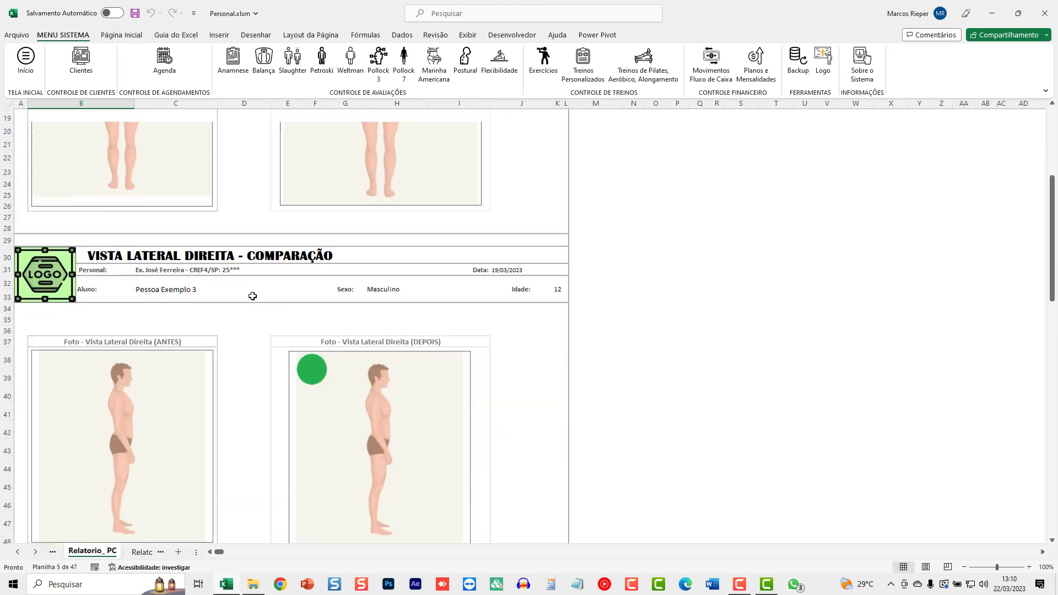
scroll(252, 296, up, 6)
scroll(252, 296, up, 1)
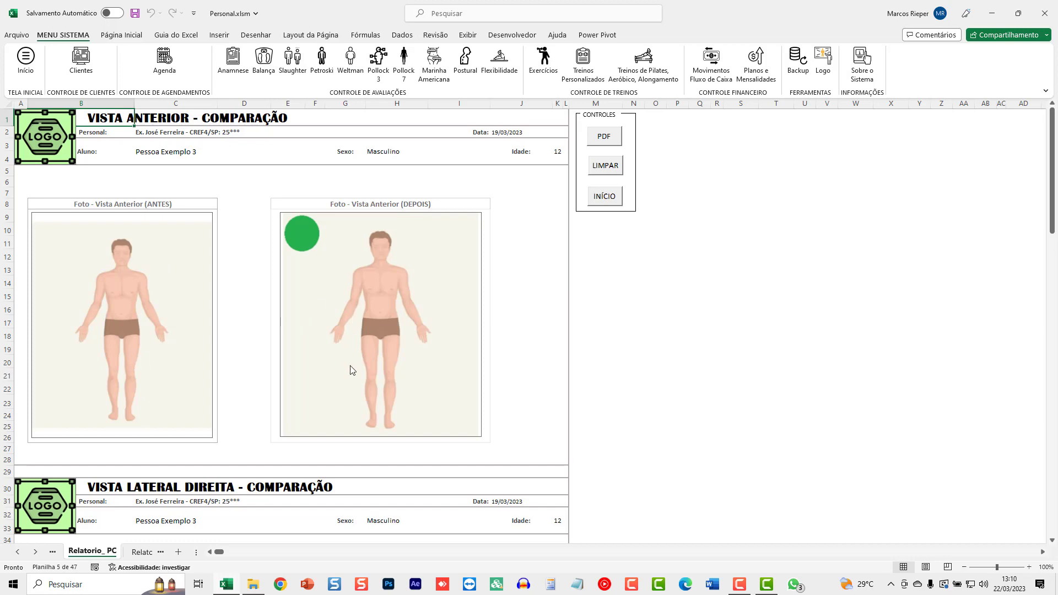
scroll(233, 393, down, 1)
scroll(233, 393, down, 4)
scroll(233, 393, up, 5)
Step: Edit Pessoa Exemplo 2's flexibility assessment and launch the Flexiteste scoring calculator
click(493, 65)
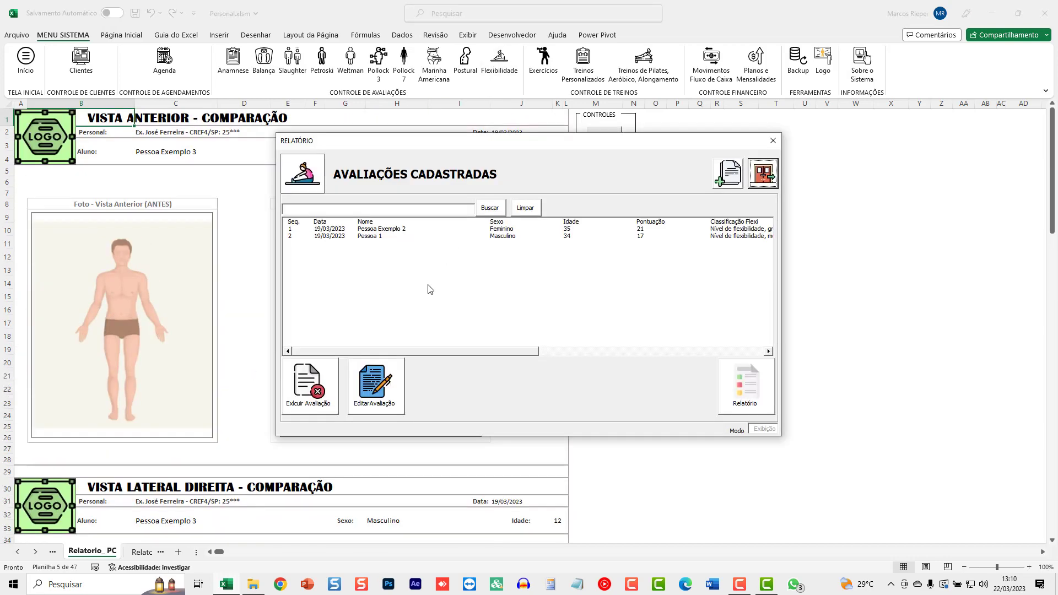
click(361, 230)
click(392, 377)
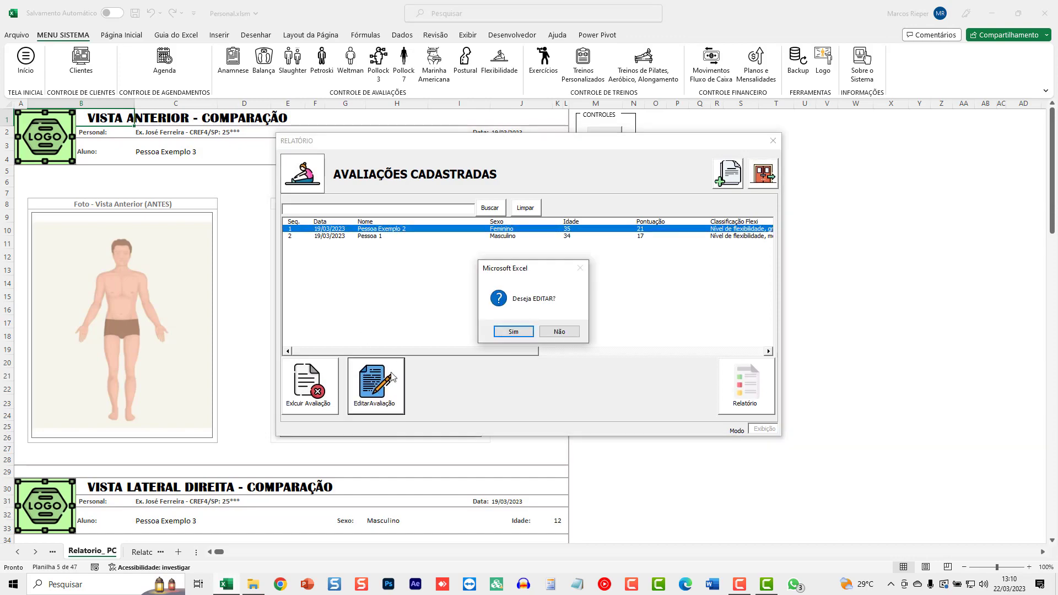
click(522, 334)
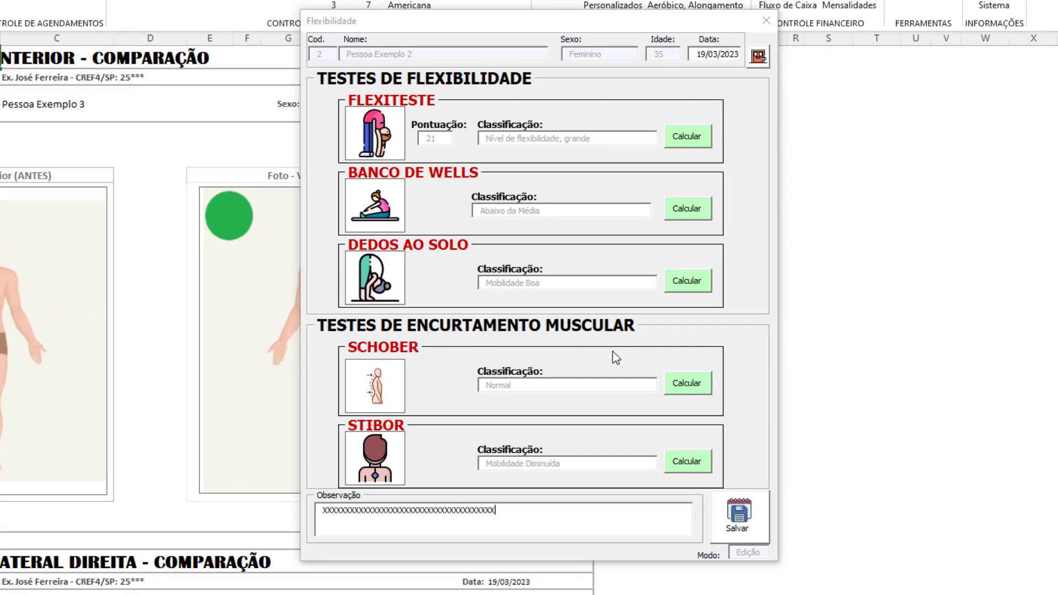
click(701, 137)
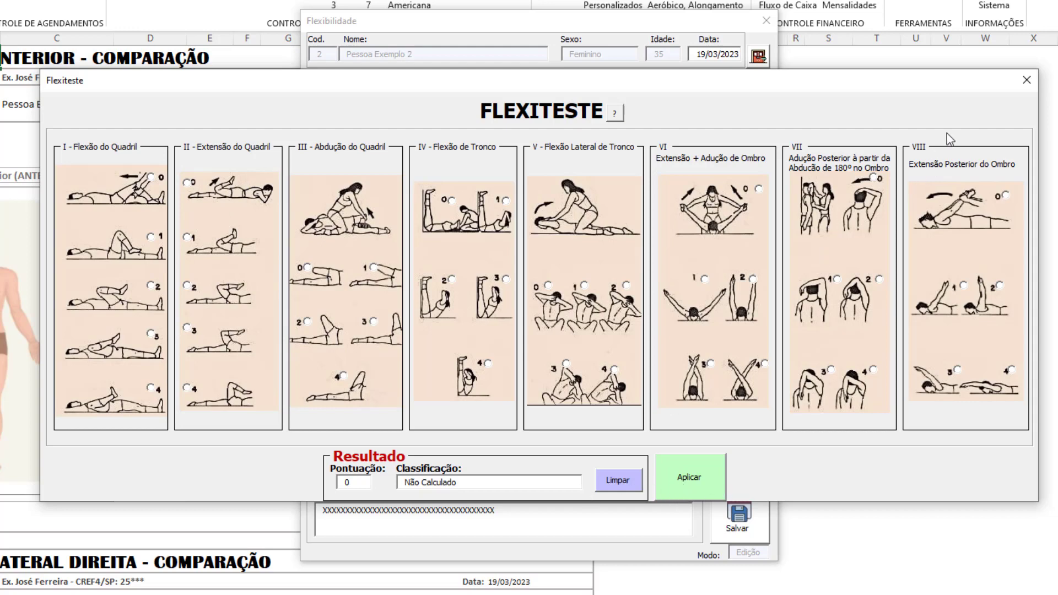
Step: Try Flexiteste scores (trunk flexion 1, hip abduction 1, hip extension 4, shoulder 3) without applying
click(548, 284)
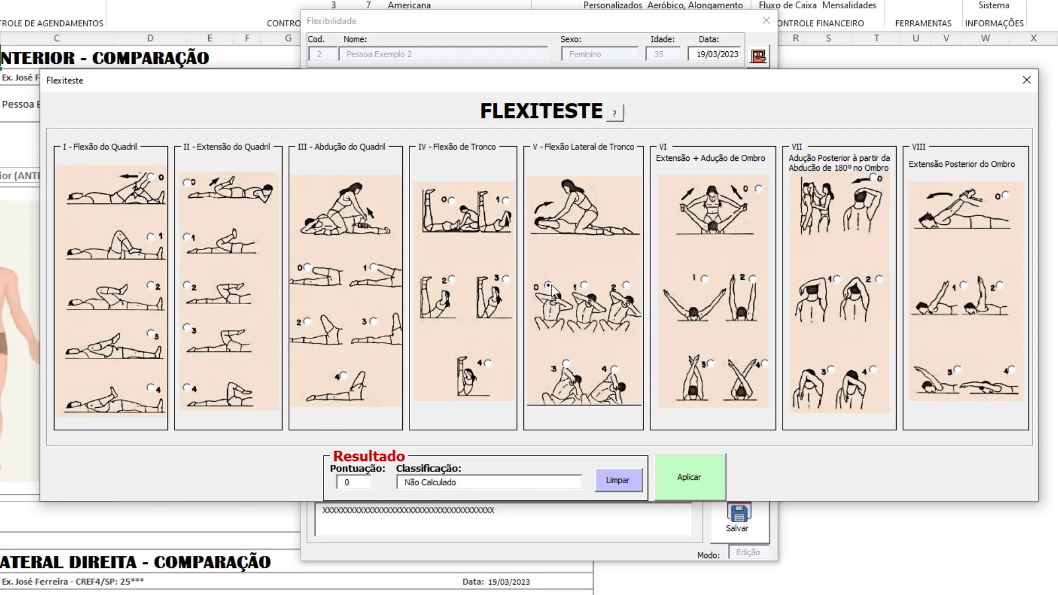
click(584, 285)
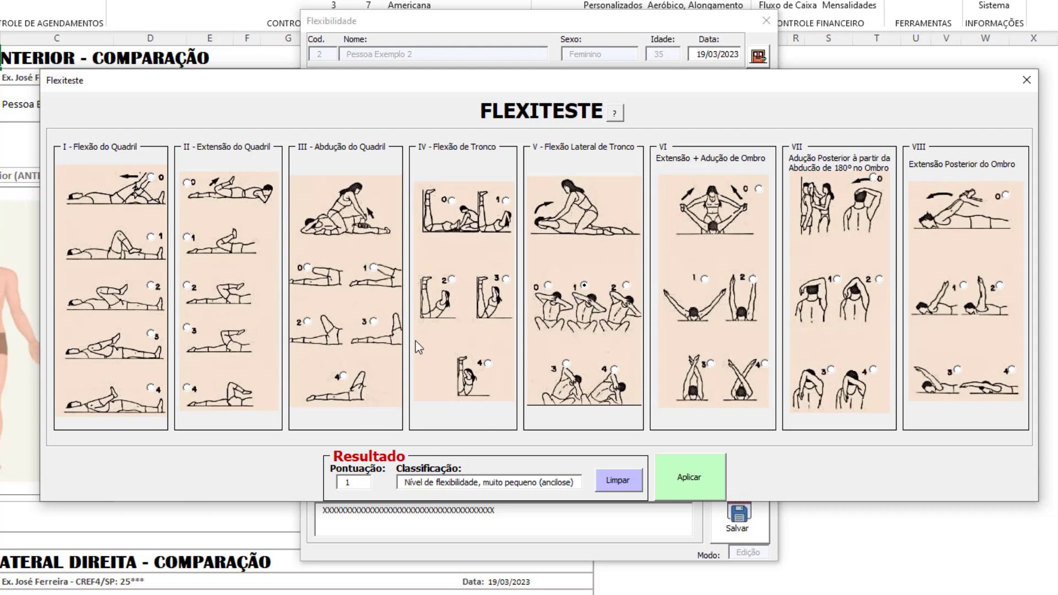
click(374, 268)
click(188, 388)
click(711, 363)
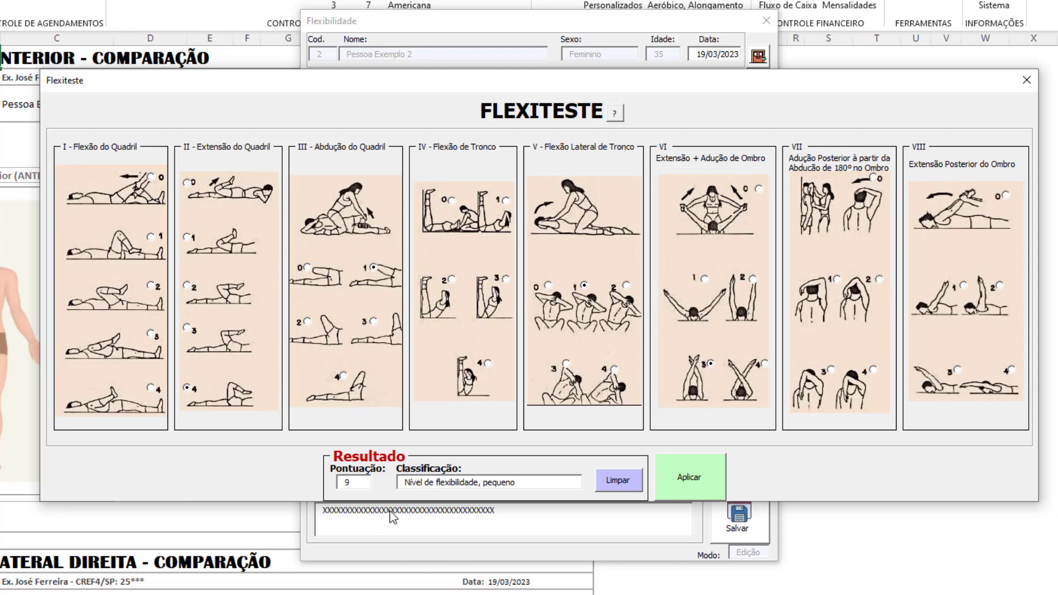
click(1027, 80)
Step: Open and close the Banco de Wells, Dedos ao Solo, Schober and Stibor calculators, then exit the form
click(687, 208)
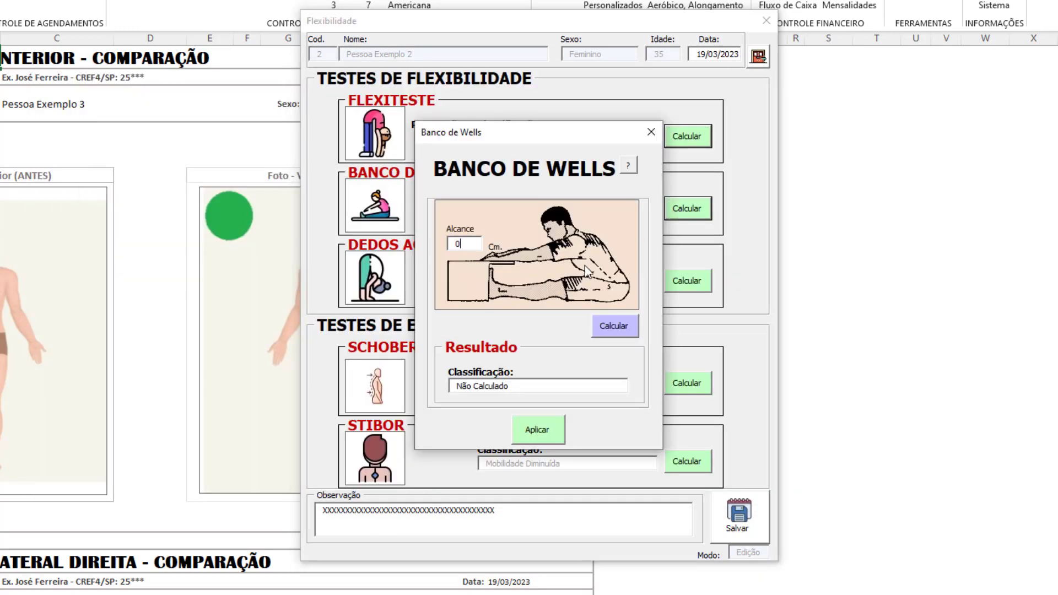
click(651, 132)
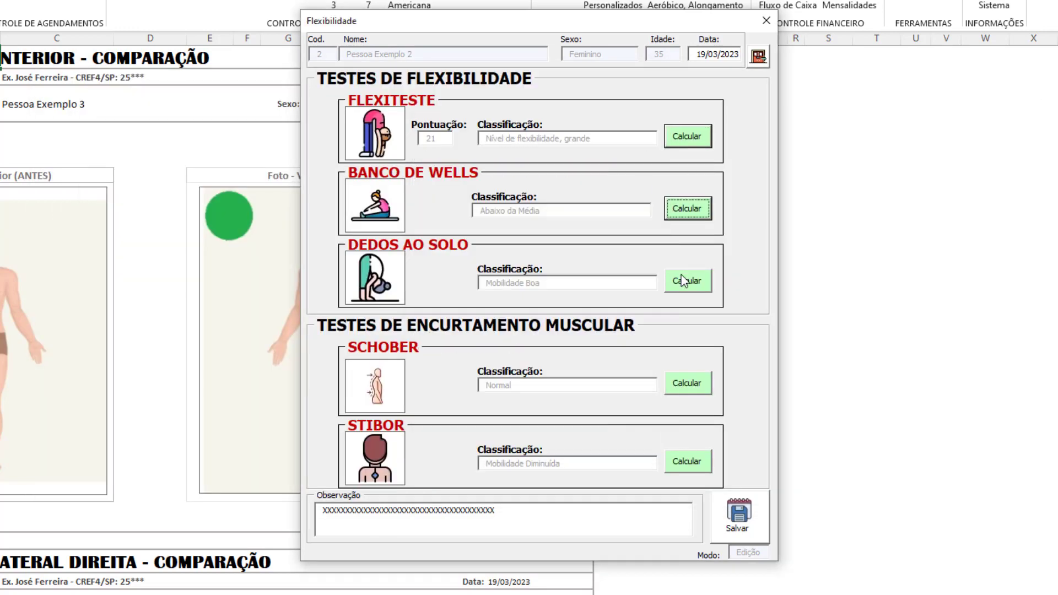
click(687, 281)
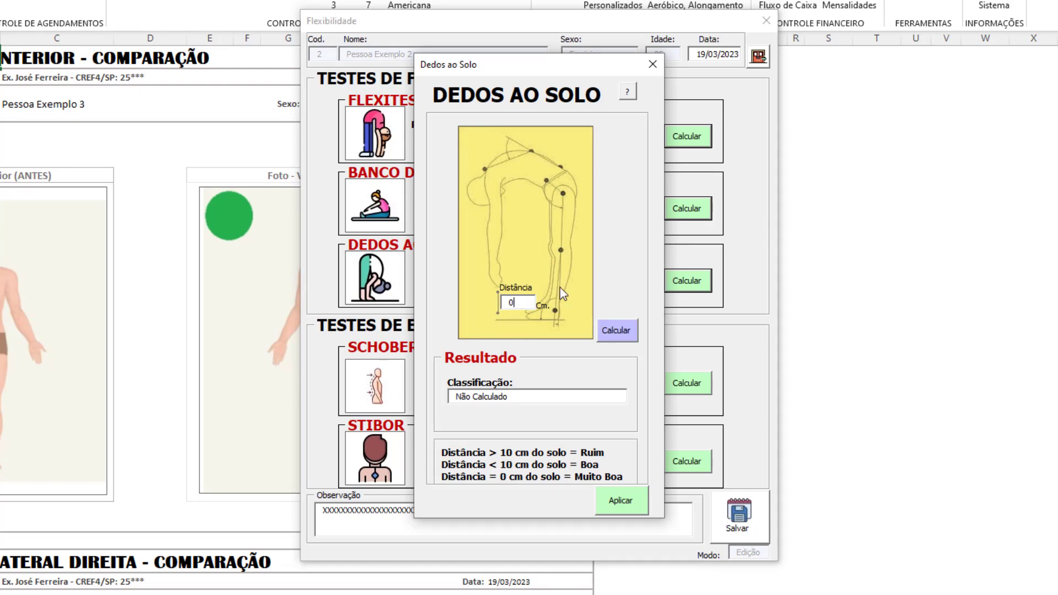
click(652, 64)
click(693, 386)
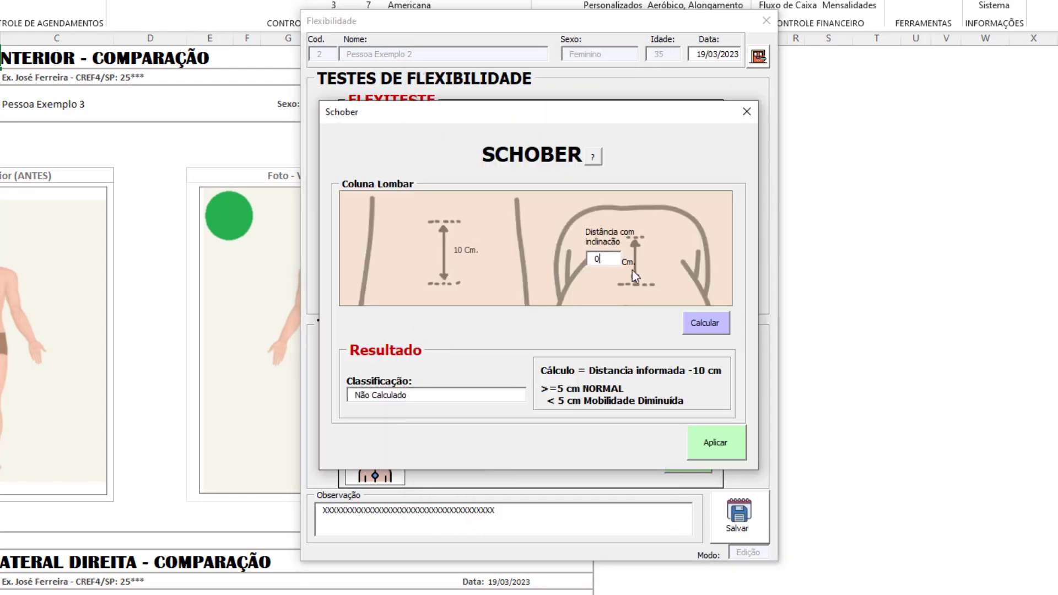
click(747, 111)
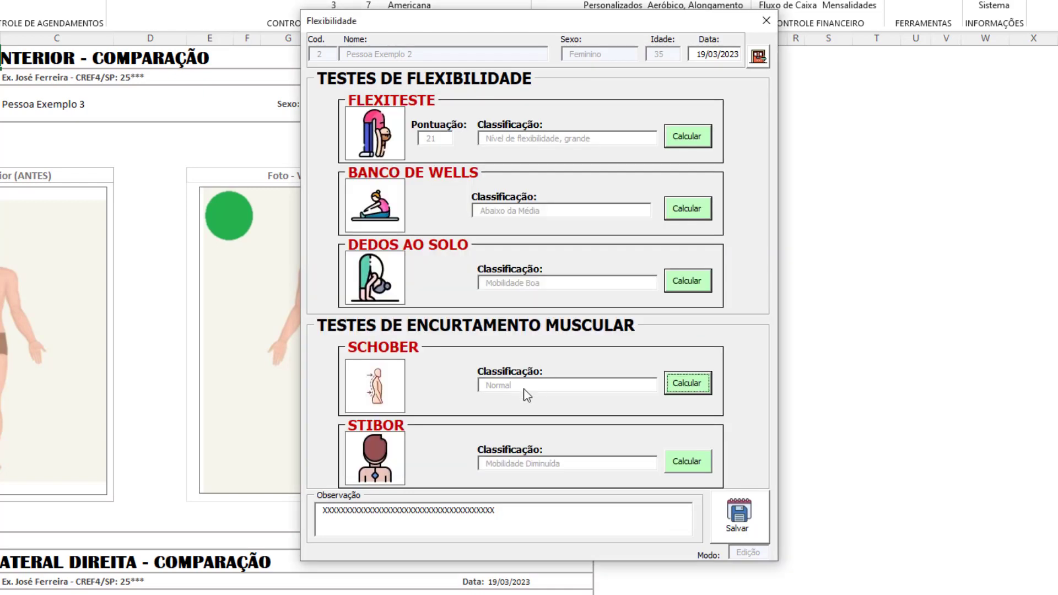
click(684, 465)
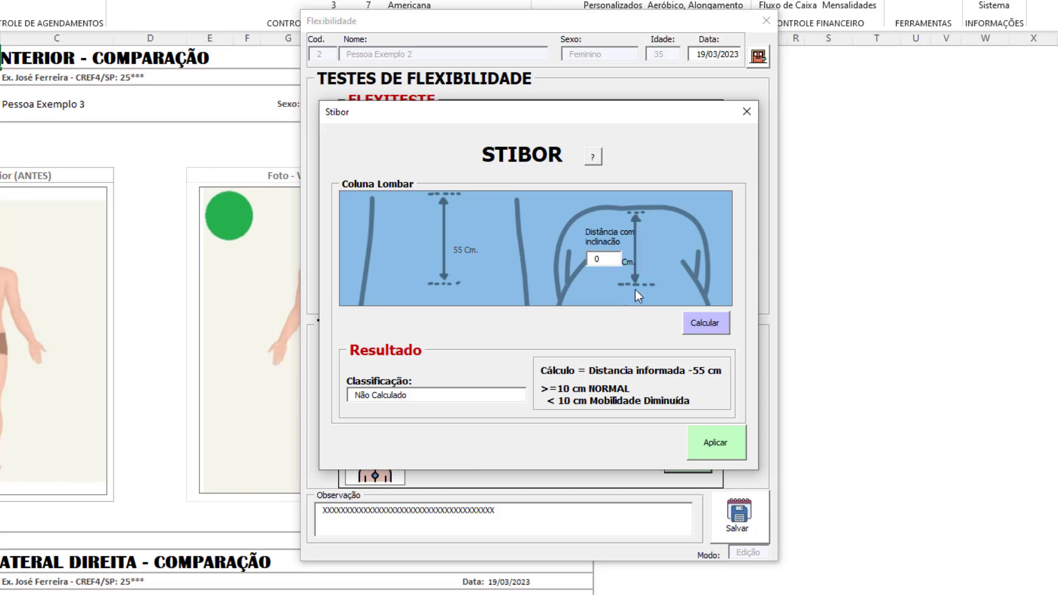
click(747, 111)
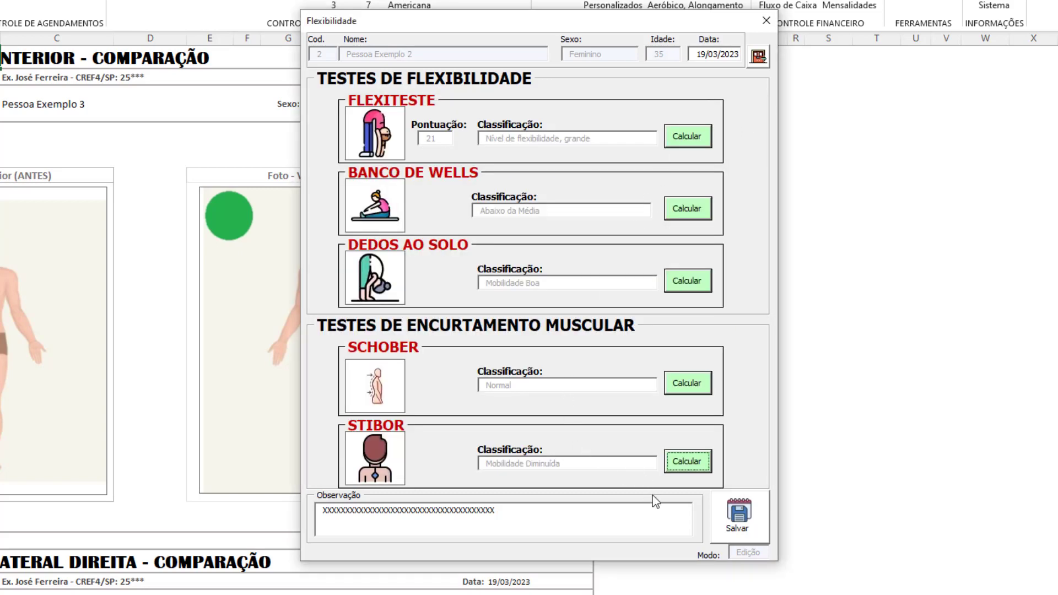
click(759, 57)
click(573, 340)
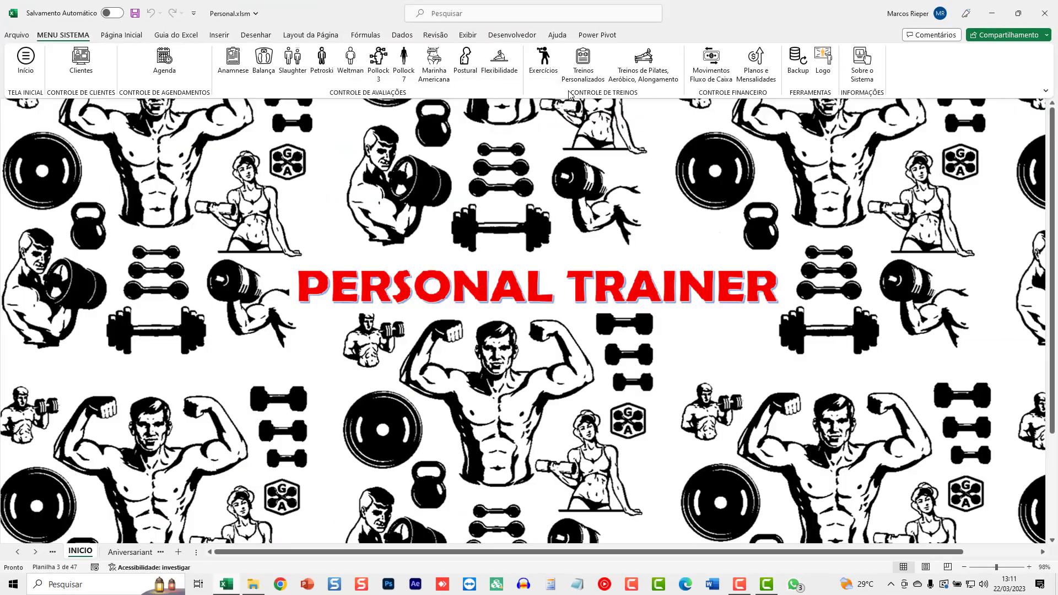
Step: Generate and review the flexibility report for the Pessoa 1 assessment
click(500, 60)
click(373, 237)
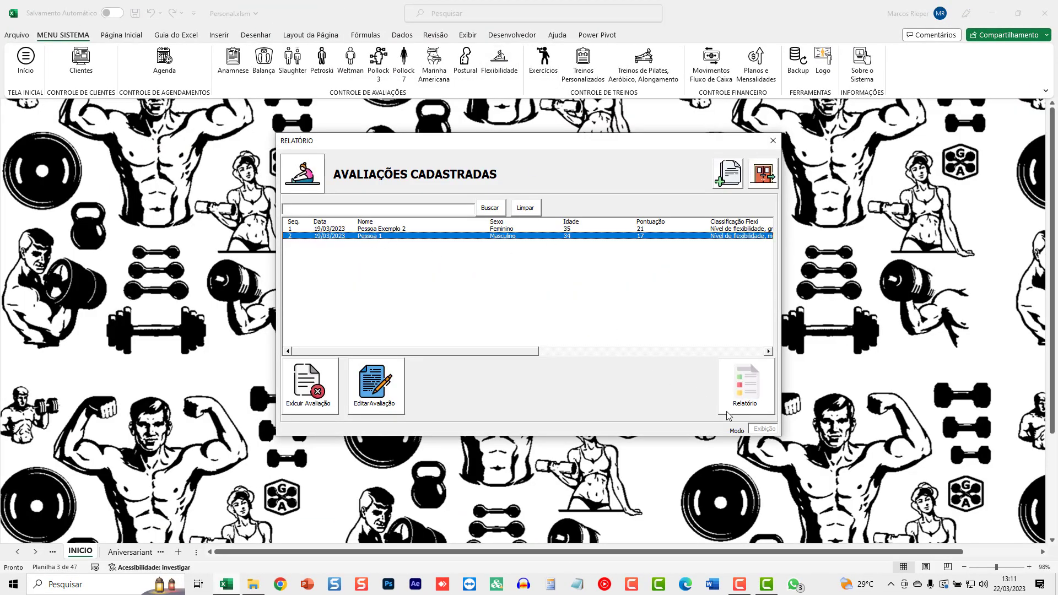
click(754, 393)
click(515, 333)
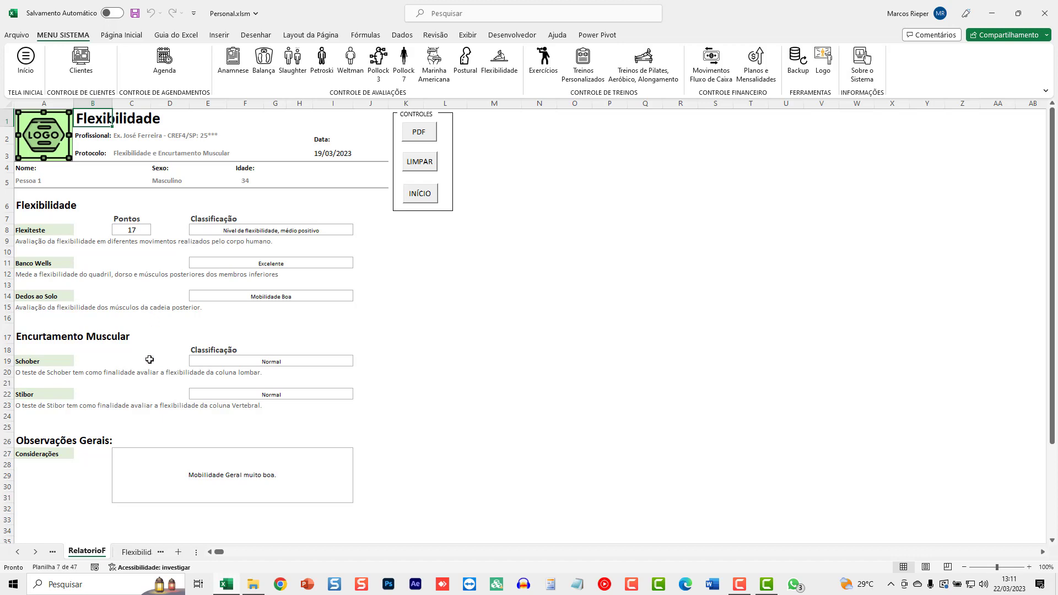
scroll(148, 362, down, 1)
scroll(330, 336, up, 1)
scroll(358, 341, down, 5)
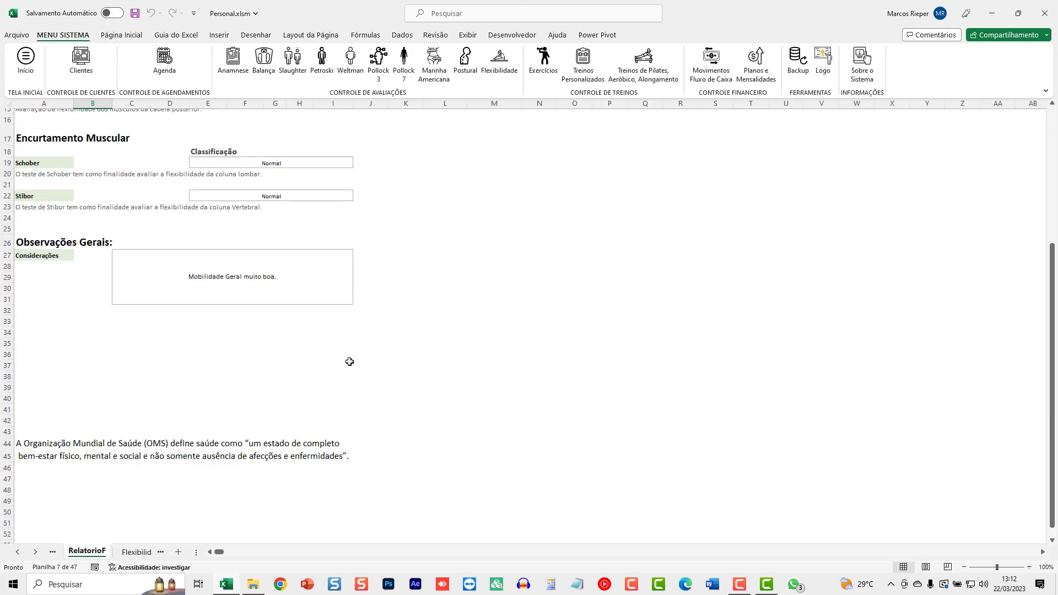
scroll(350, 362, up, 5)
Step: Export the report to FLEXIBILIDADE.pdf, review it in Edge, and close the PDF
click(425, 138)
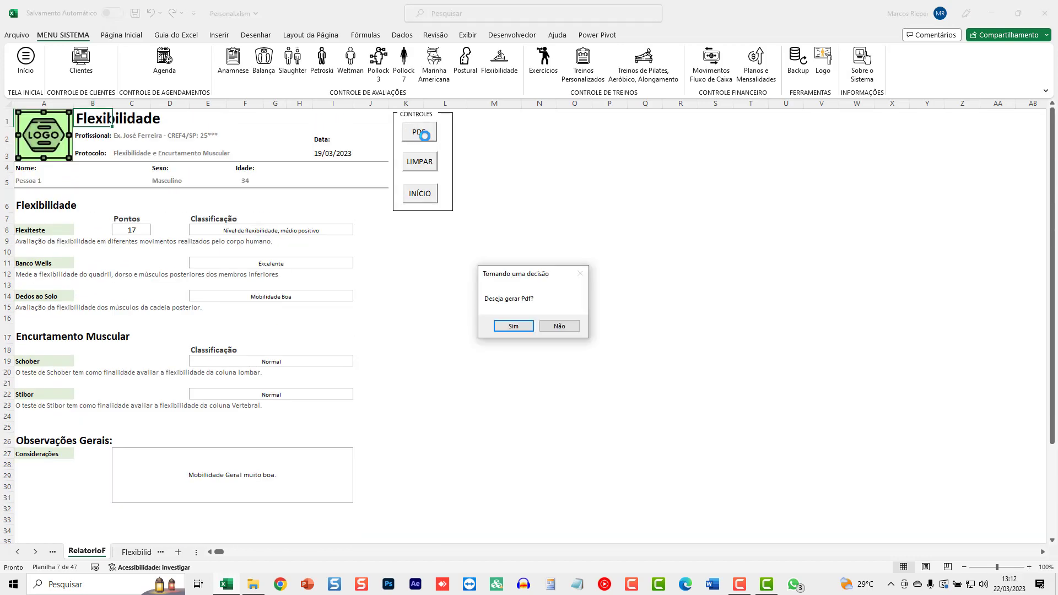
click(514, 327)
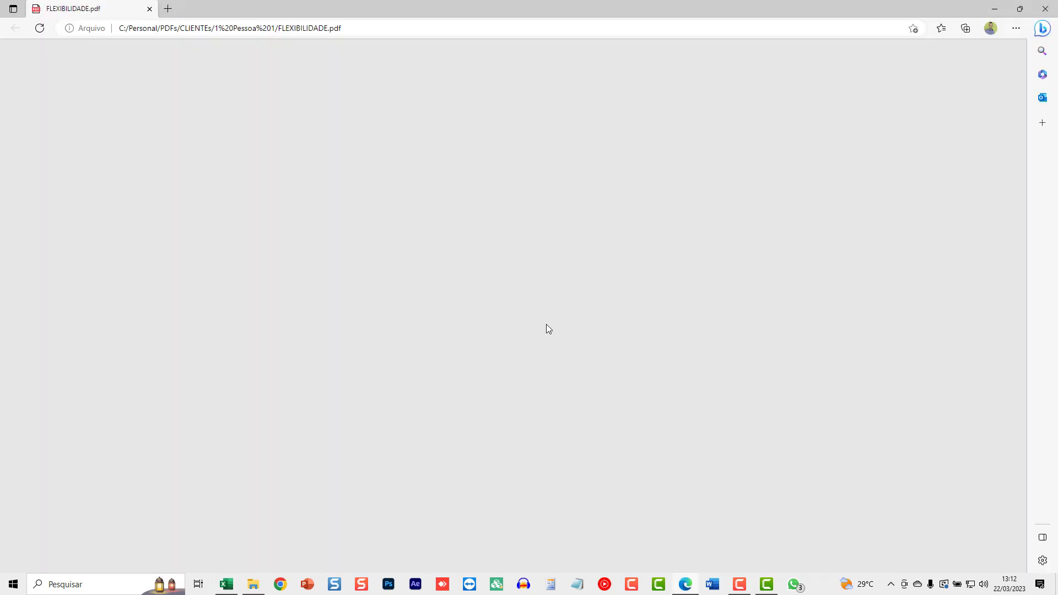
scroll(546, 329, down, 2)
scroll(545, 328, down, 1)
scroll(543, 342, up, 3)
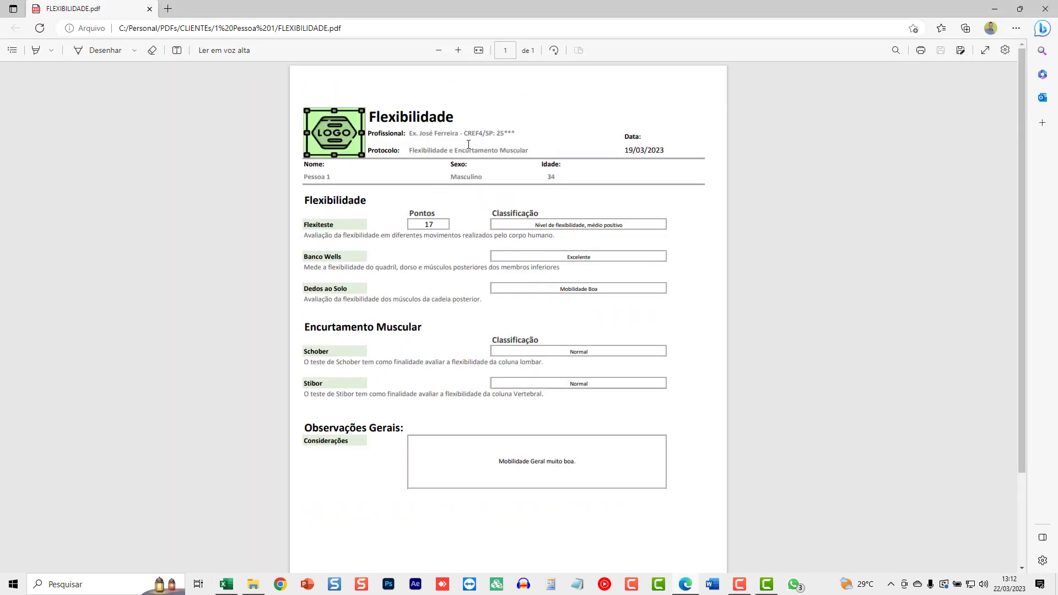
click(1046, 9)
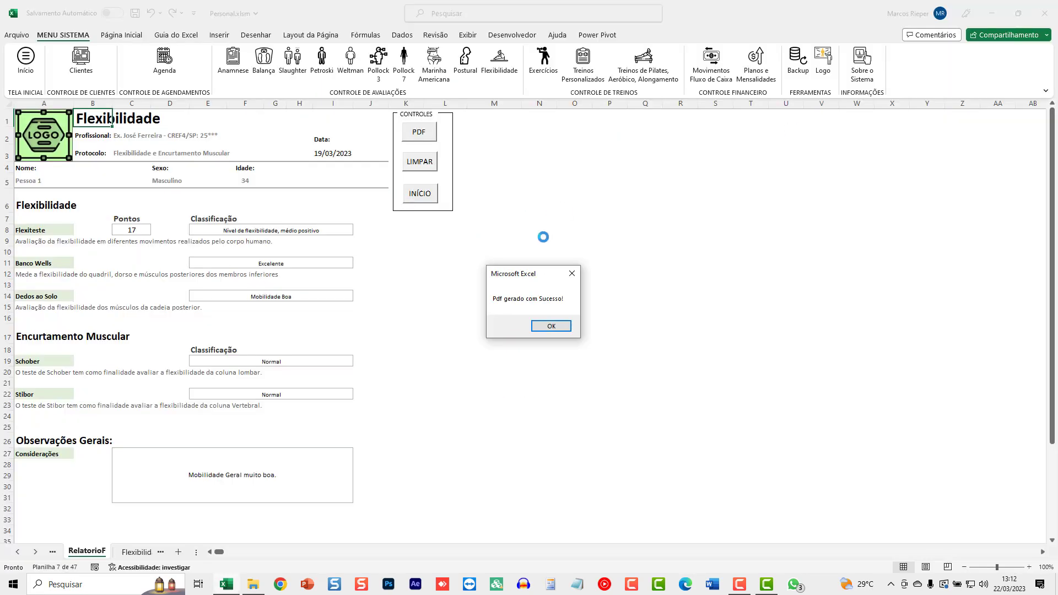
Step: Dismiss the PDF message, open the exercise register and preview Supino Inclinado and The Seal
click(551, 326)
click(529, 241)
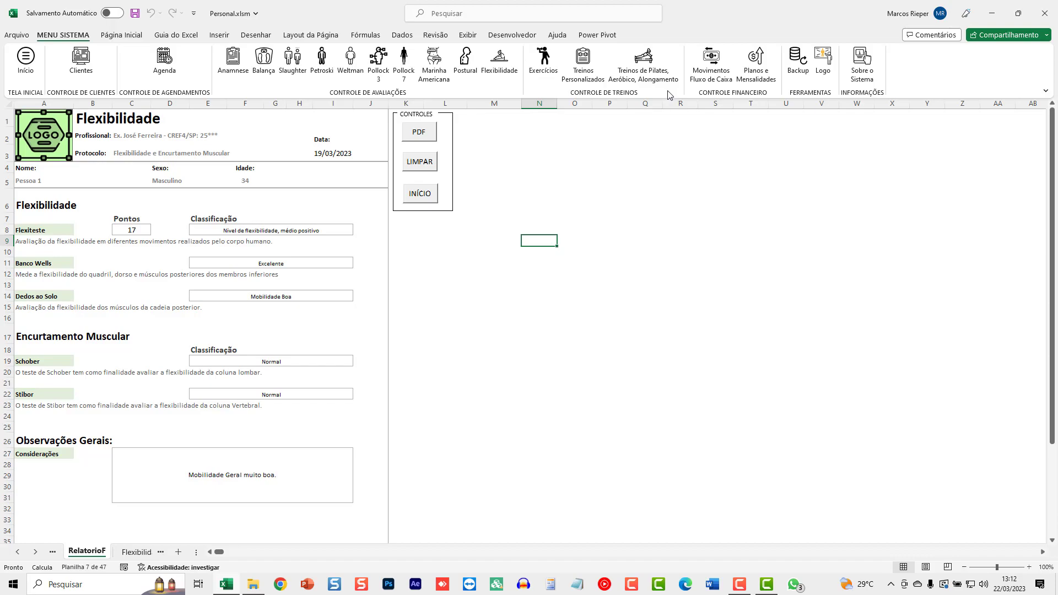
click(543, 62)
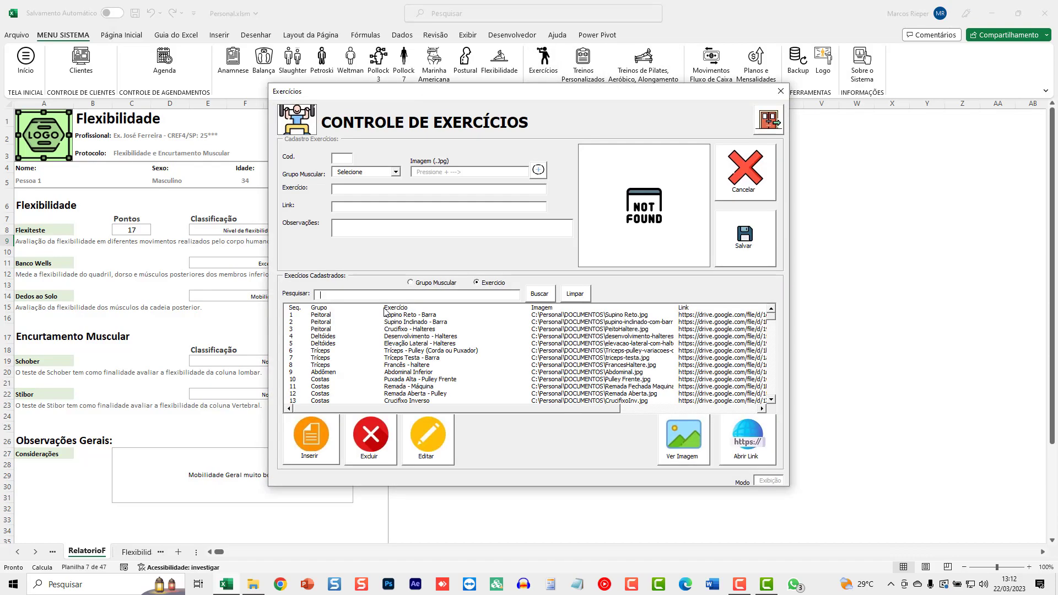
click(361, 328)
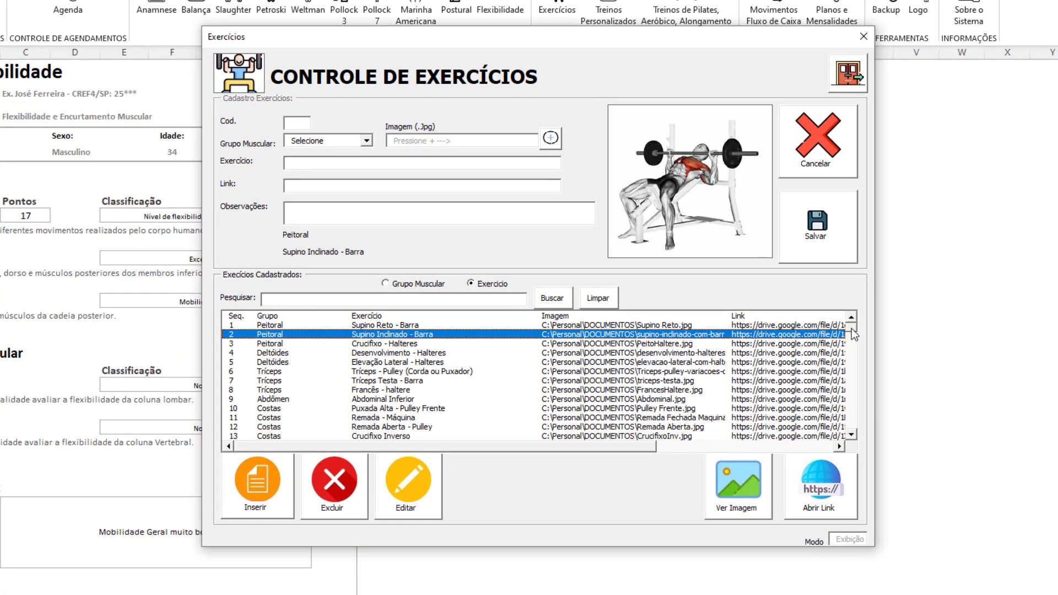
mouse_move(800, 323)
mouse_down()
mouse_move(800, 388)
mouse_move(852, 437)
mouse_up()
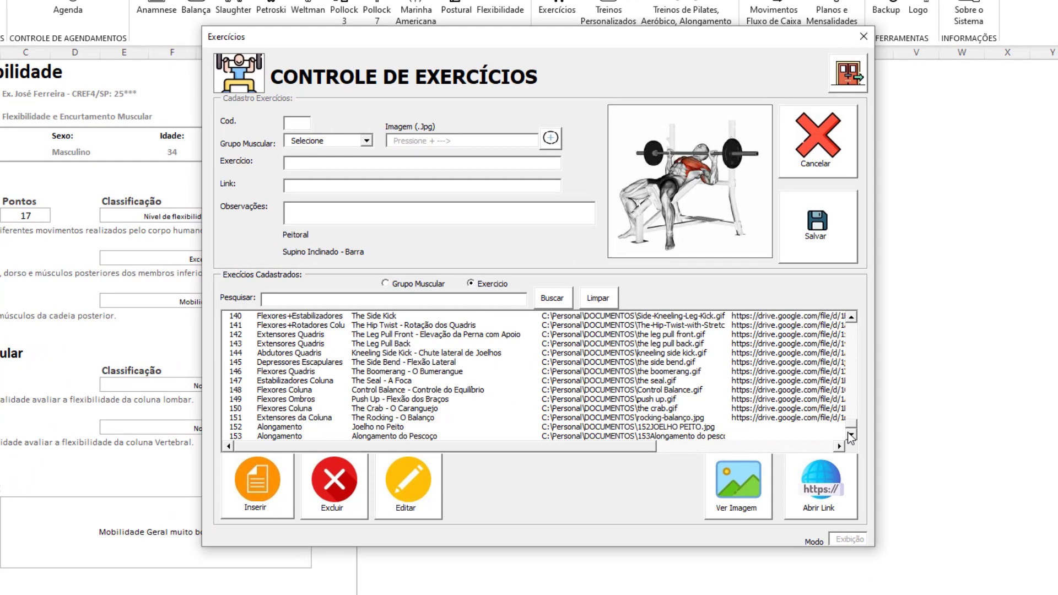
drag(401, 436, 421, 384)
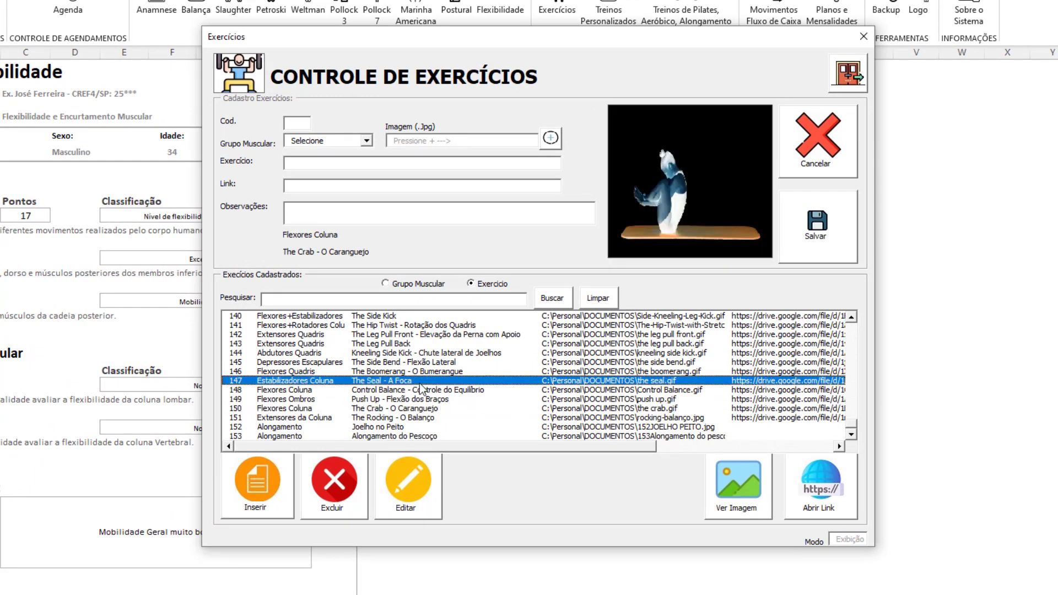
key(Up)
key(Up)
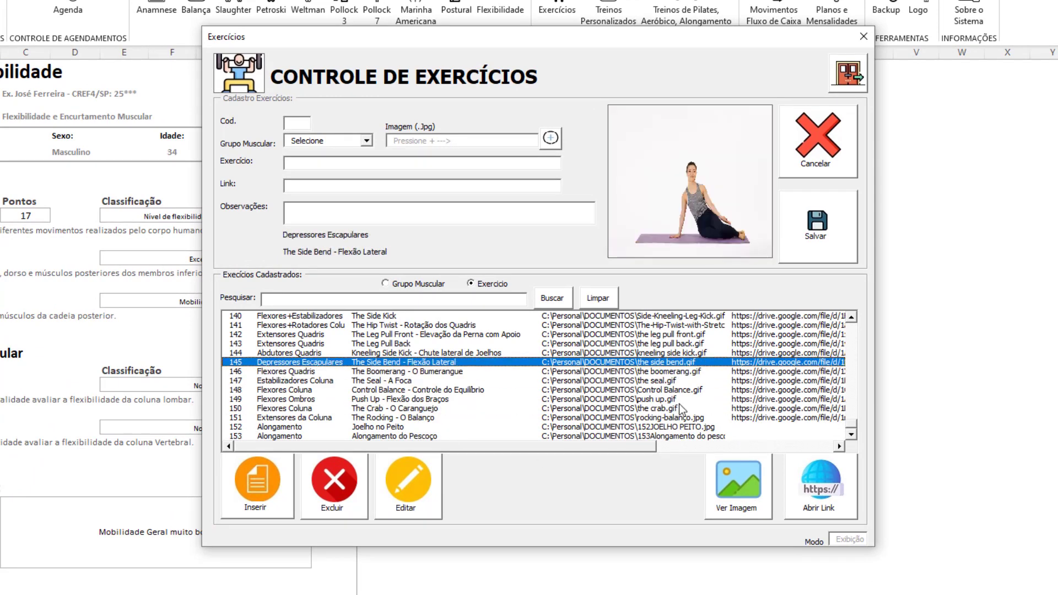
drag(856, 419, 851, 330)
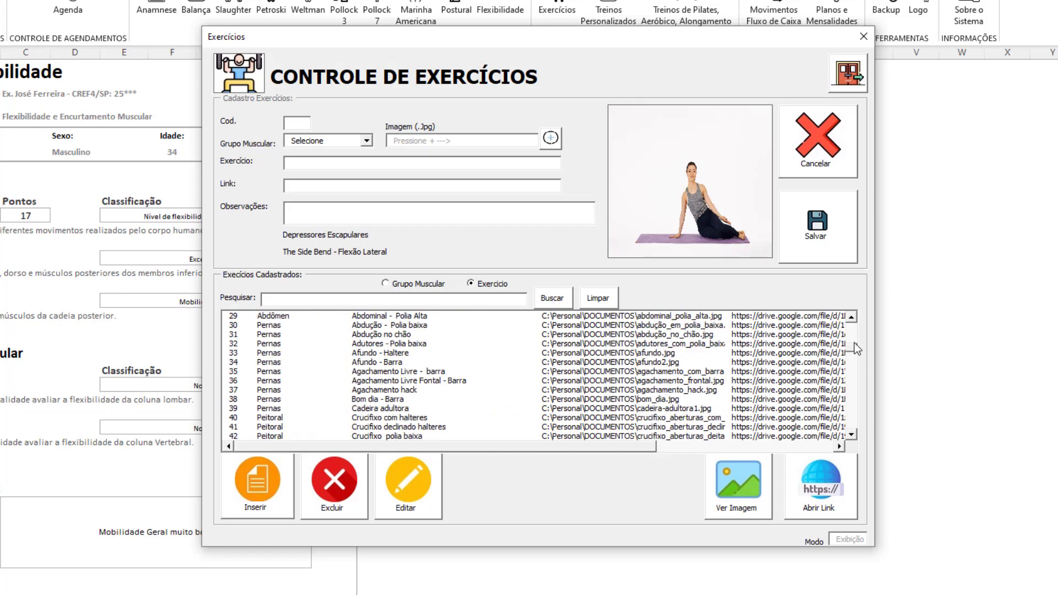
Step: Preview Bíceps Inverso, Leg Press 45° and Panturrilha Sentado, then edit Cadeira Flexora - Máquina
click(492, 364)
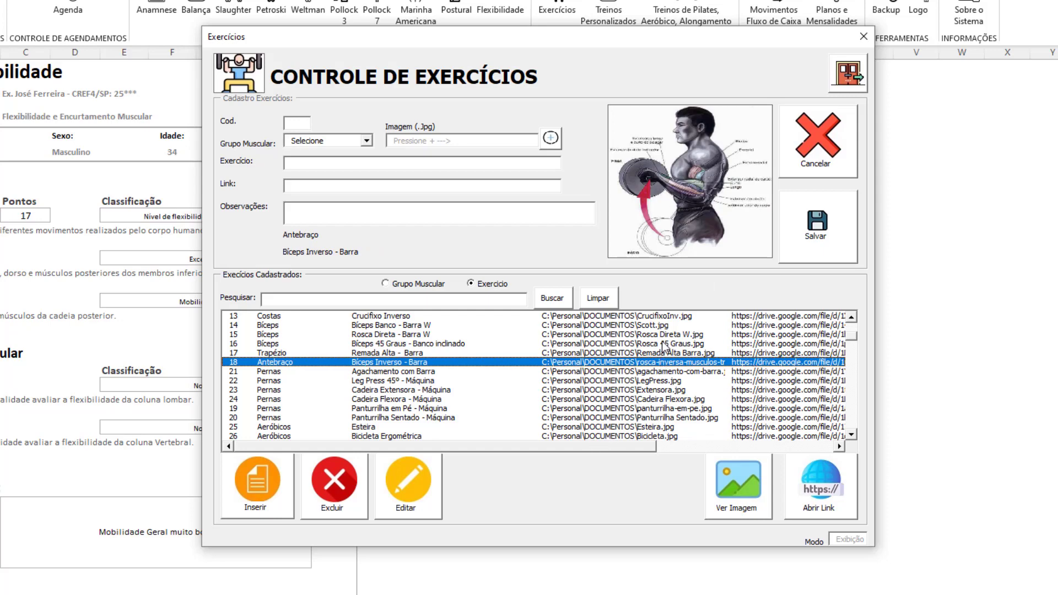
click(650, 380)
click(634, 417)
drag(618, 449, 529, 453)
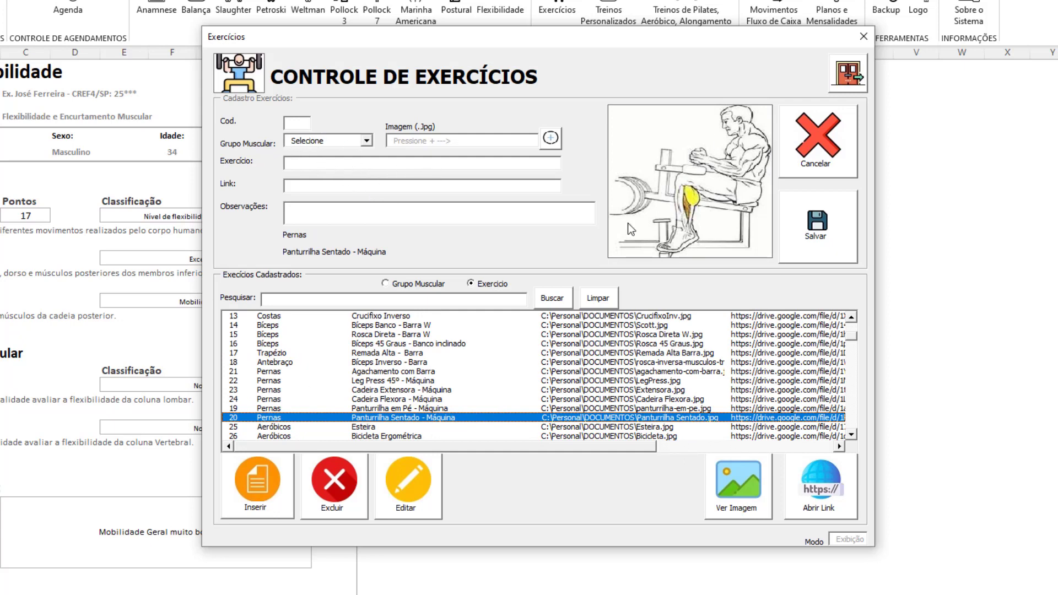
click(485, 399)
click(415, 468)
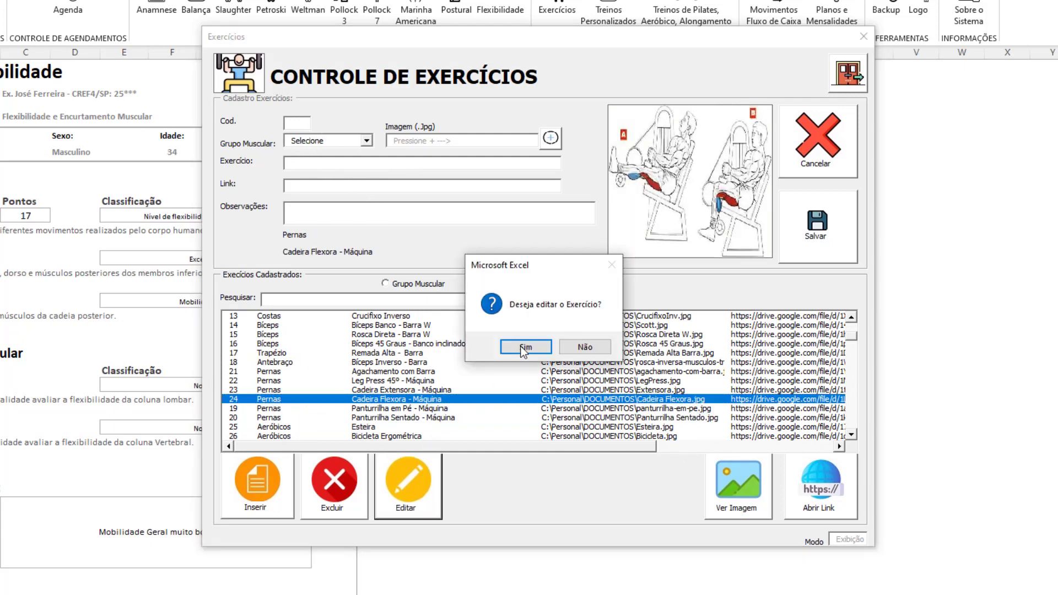
Step: Load Cadeira Flexora - Máquina for editing and review its Pernas muscle group and link
click(525, 347)
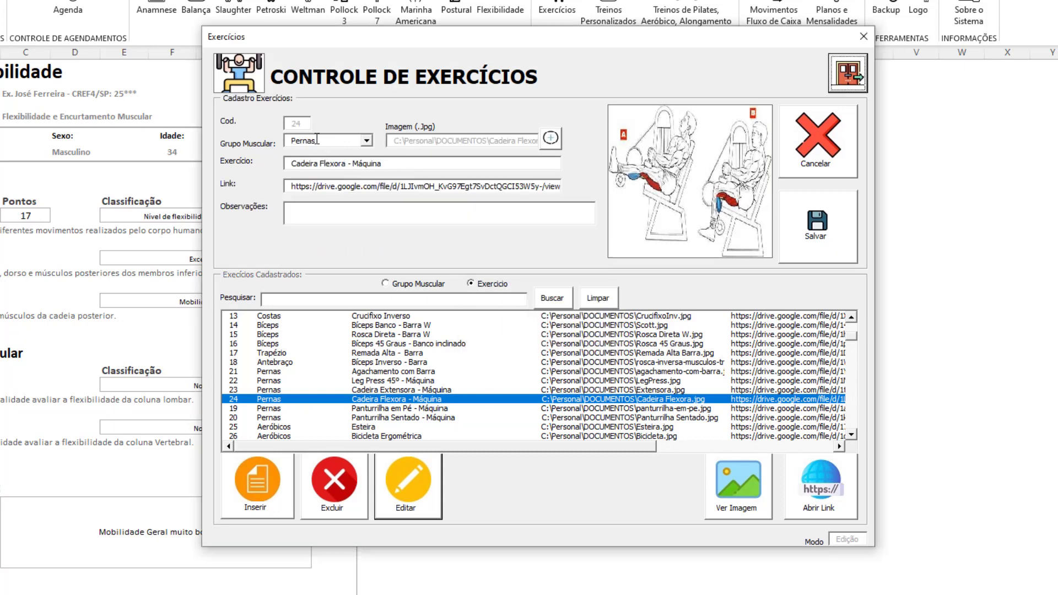
click(367, 142)
click(367, 142)
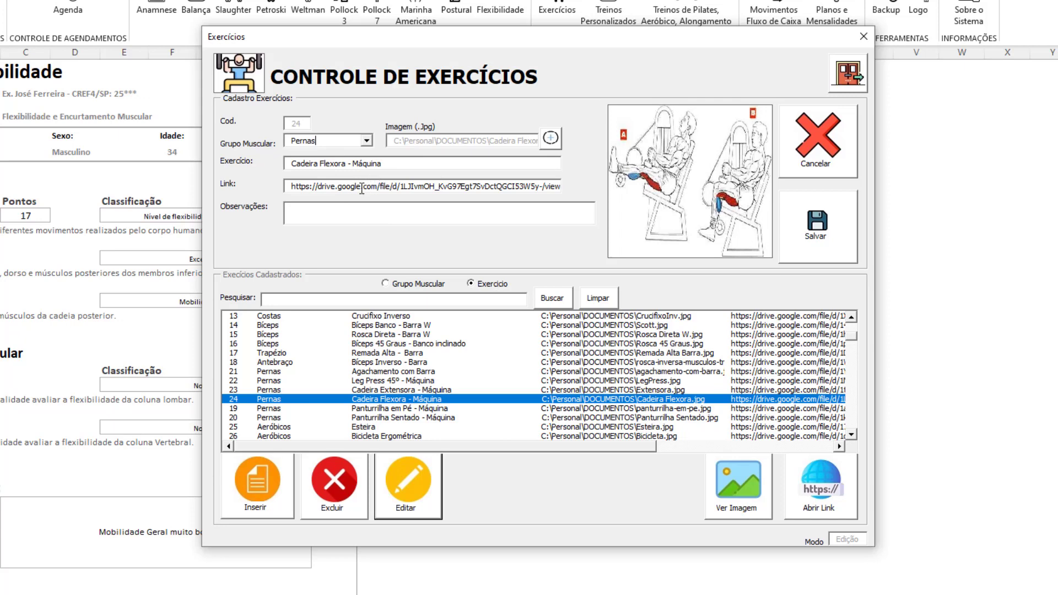
drag(318, 187, 658, 193)
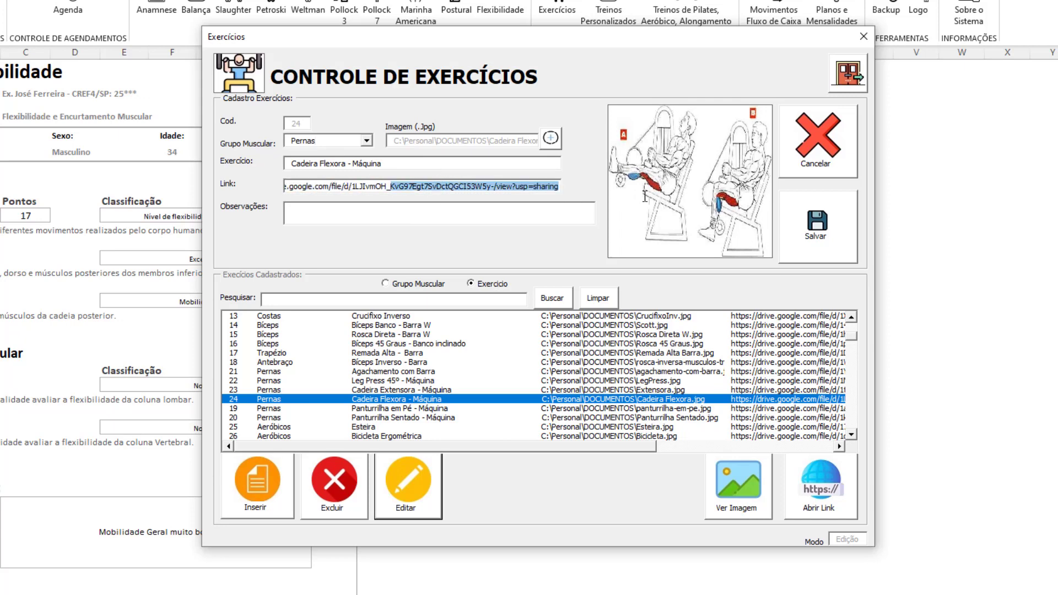
drag(526, 186, 248, 184)
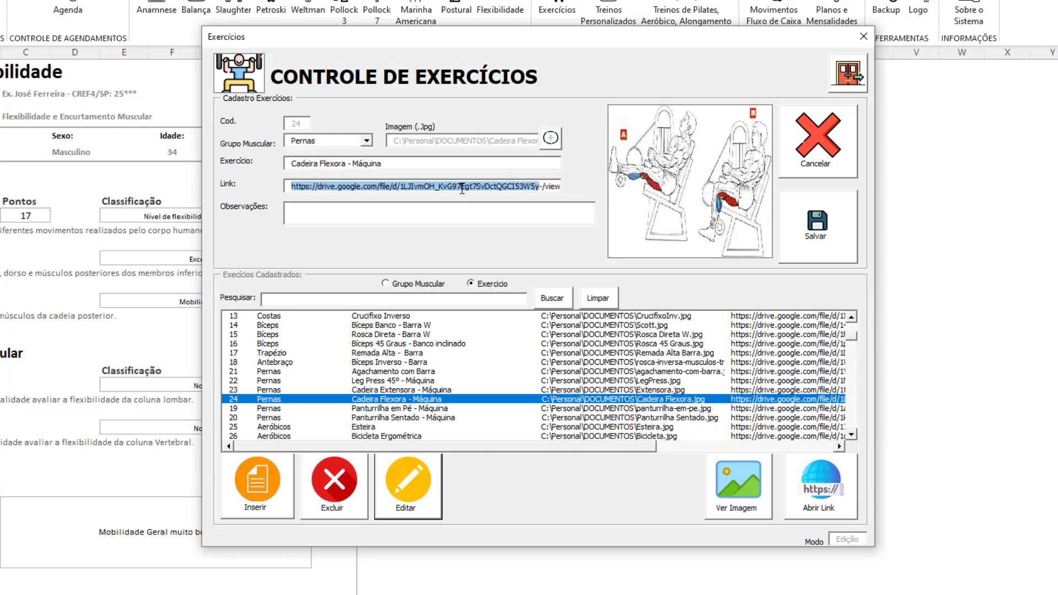
click(405, 187)
click(357, 214)
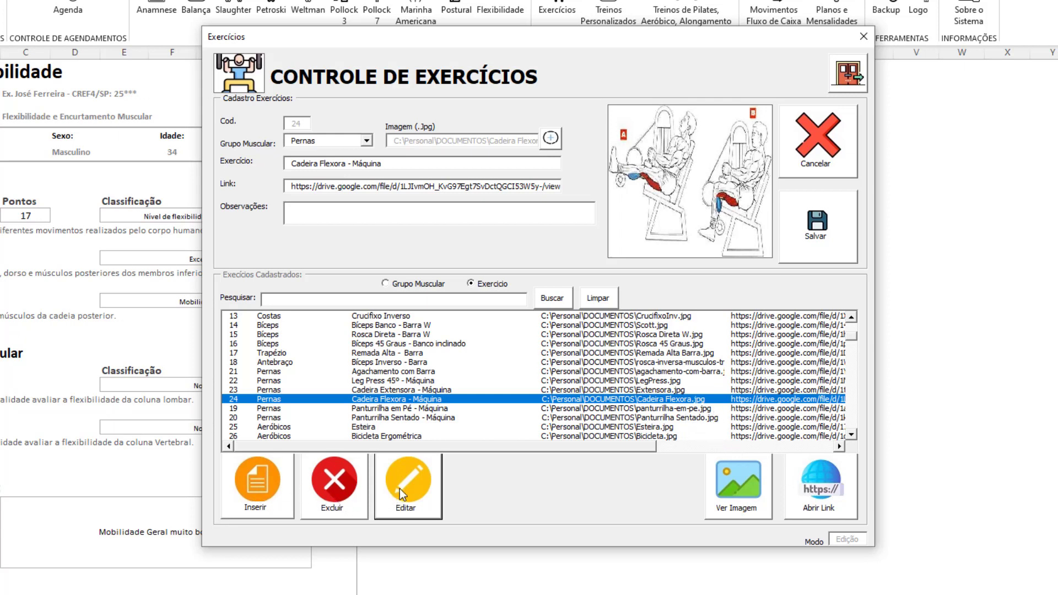
Step: Cancel the edit, then preview Desenvolvimento, Francês, Puxada Alta, Crucifixo and Tríceps exercises
click(816, 142)
click(523, 346)
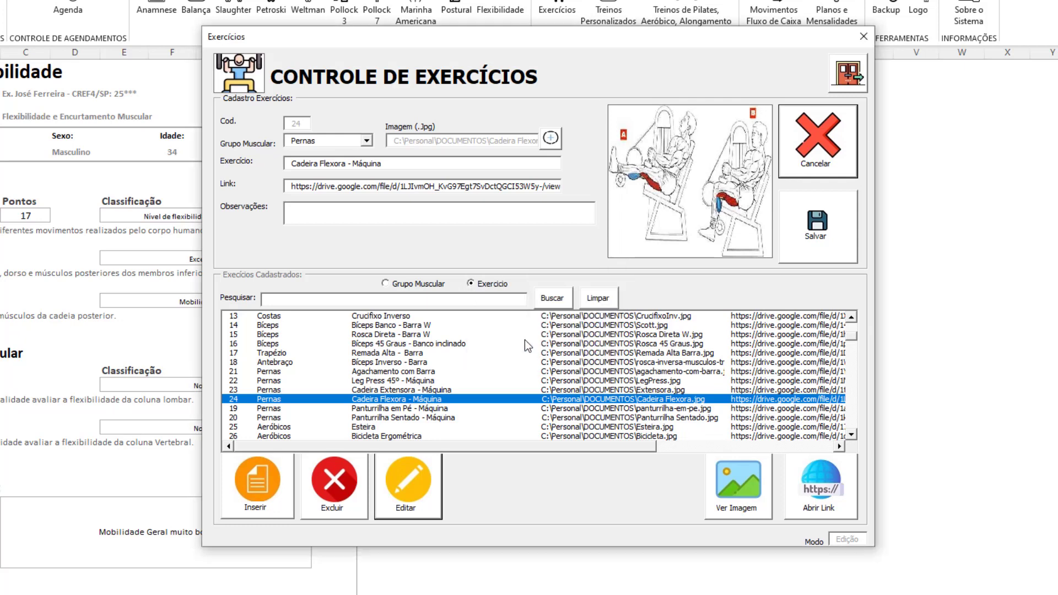
click(385, 354)
click(414, 389)
click(418, 409)
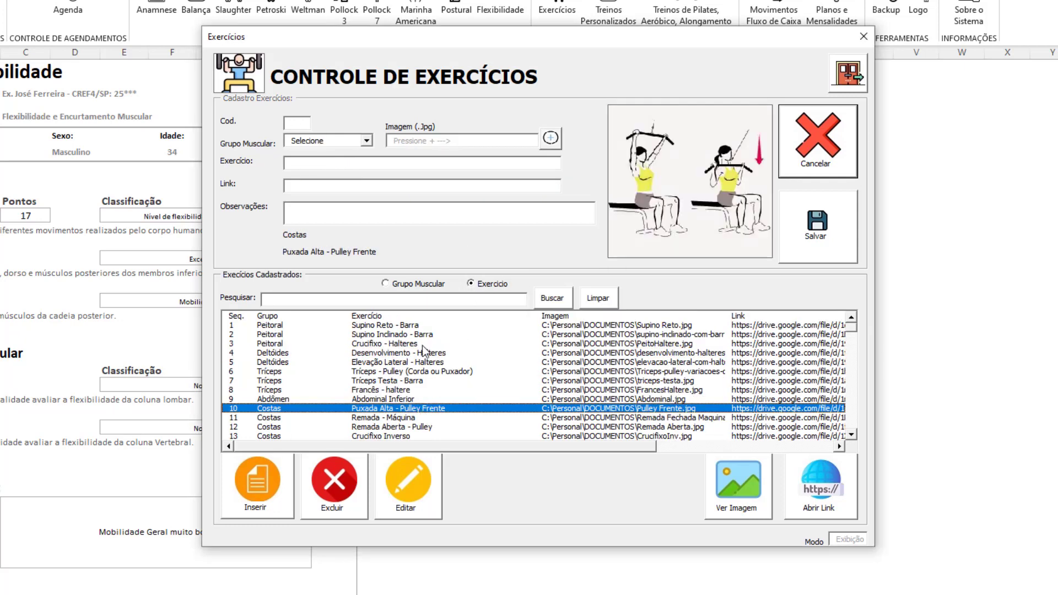
click(422, 343)
click(423, 372)
click(422, 408)
Step: Search exercises by muscle group for 'peitoral', correcting the misspelled term
click(342, 298)
key(Tab)
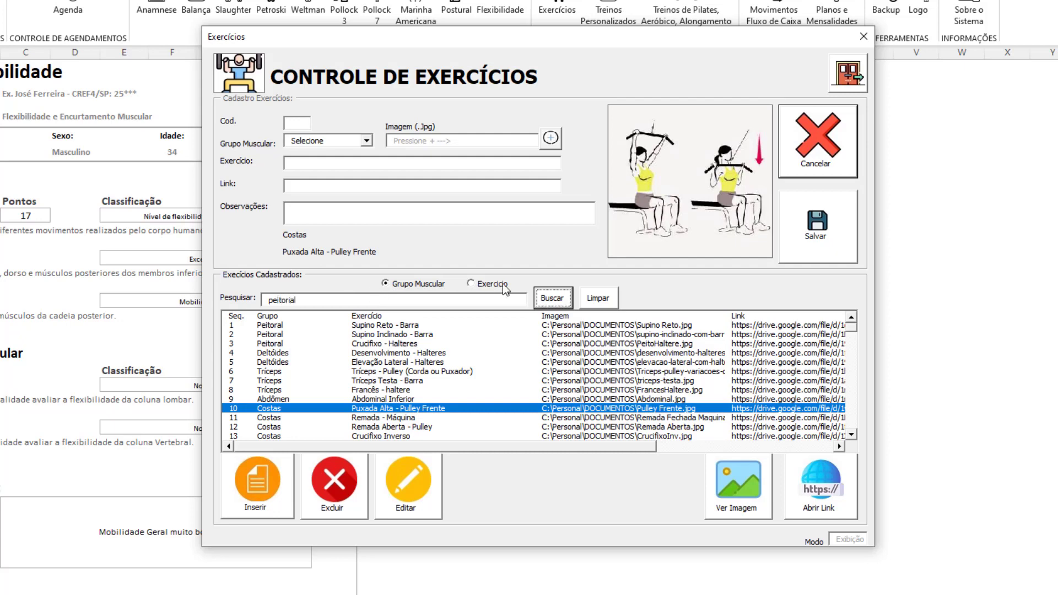
click(549, 298)
drag(325, 297, 235, 297)
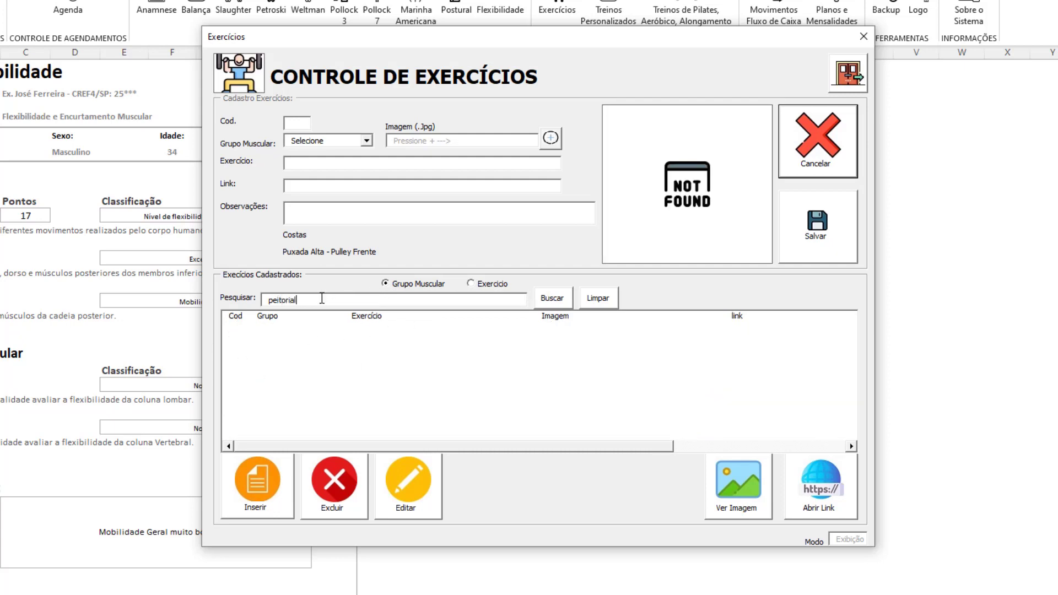
click(289, 304)
text(r)
click(550, 299)
Step: Browse the Peitoral results, including Crucifixo - Halteres, Supino barra and Crucifixo declinado halteres
click(394, 344)
click(392, 372)
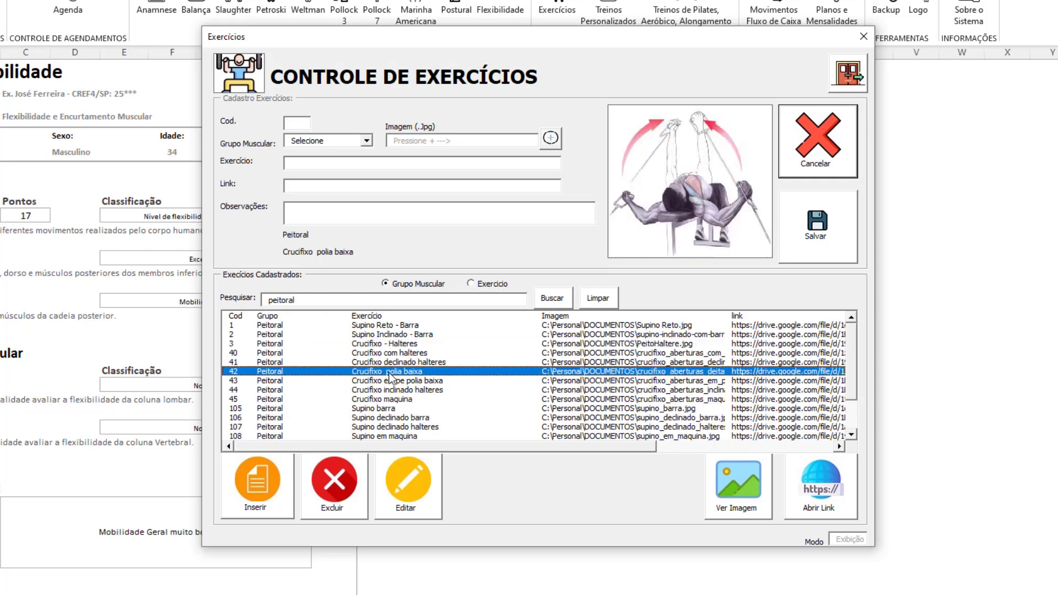
click(396, 389)
click(400, 408)
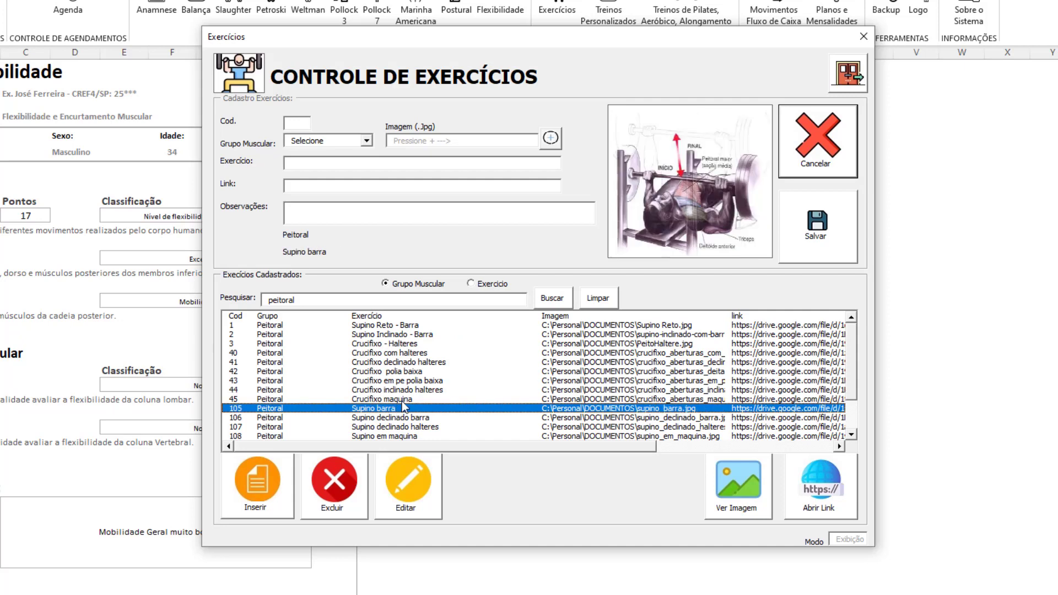
click(425, 362)
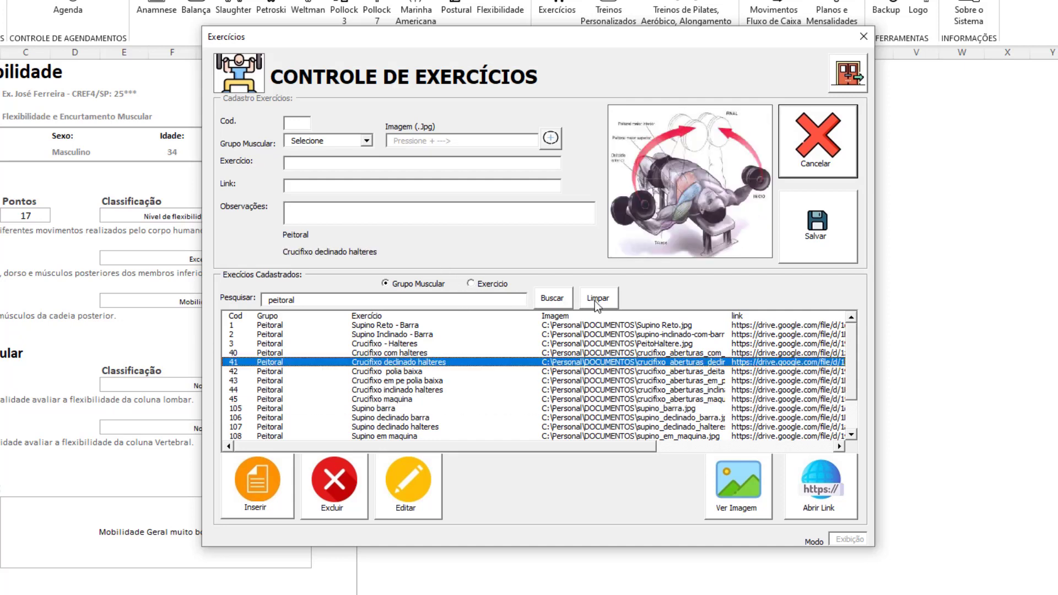
Step: Clear the search and browse the full exercise list
click(598, 302)
click(474, 372)
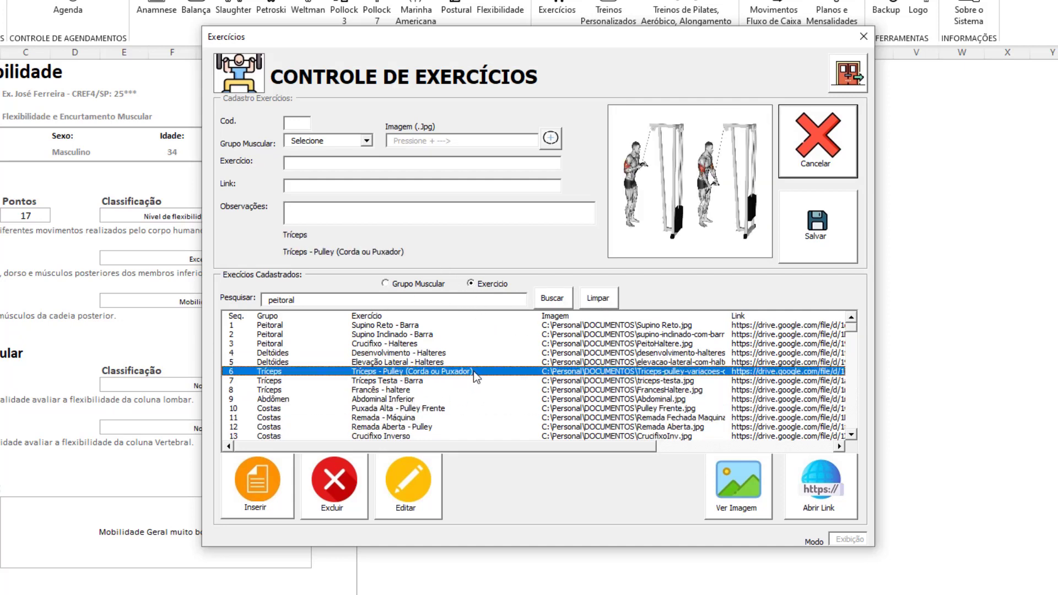
click(446, 316)
click(414, 353)
click(424, 335)
click(447, 362)
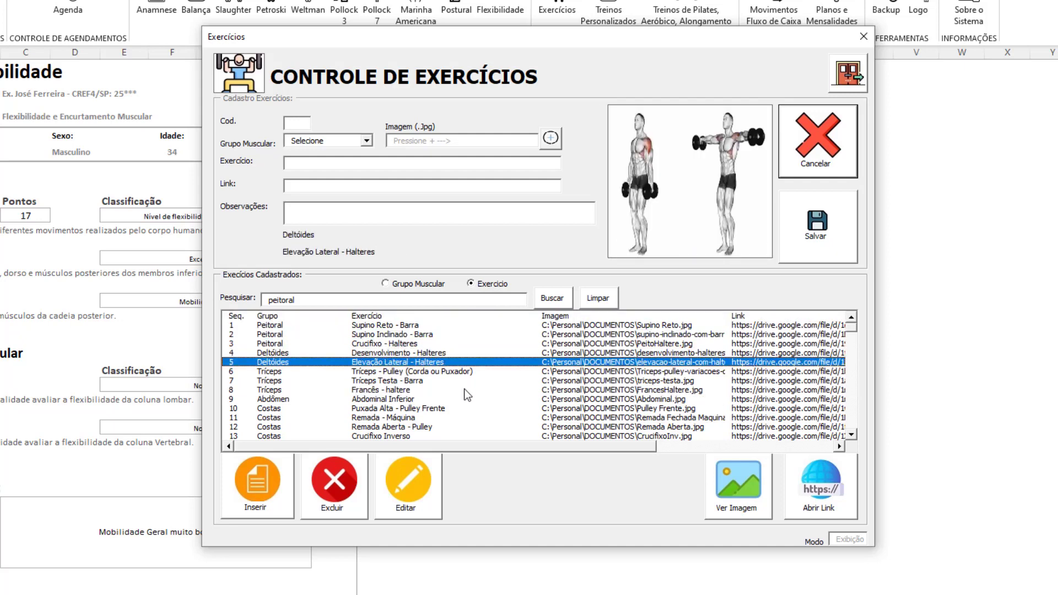
click(468, 390)
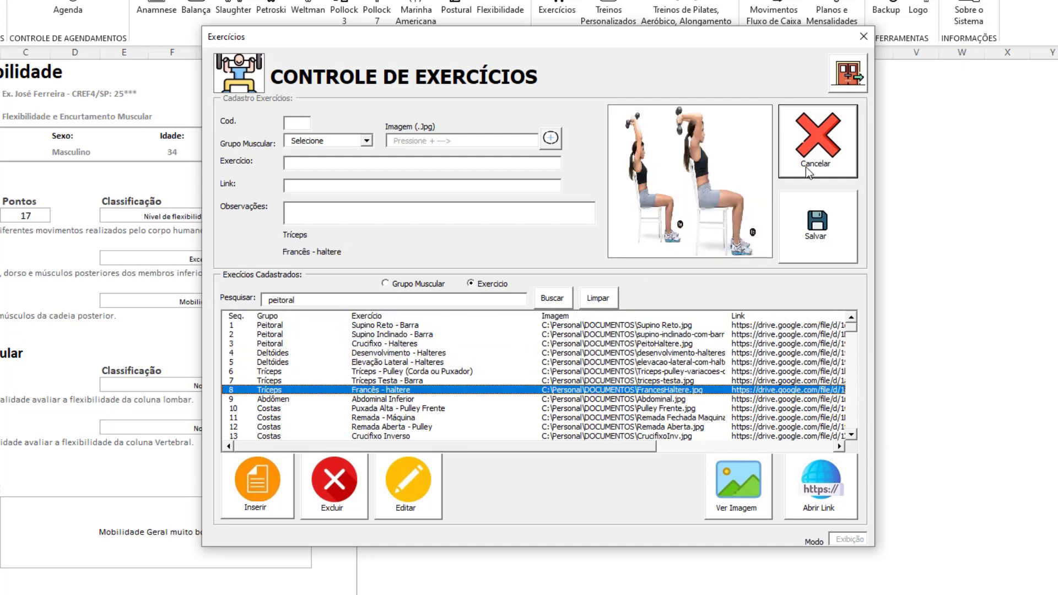
Step: Close the exercise register and open plan 9, the ABCDEF split, for editing
click(847, 82)
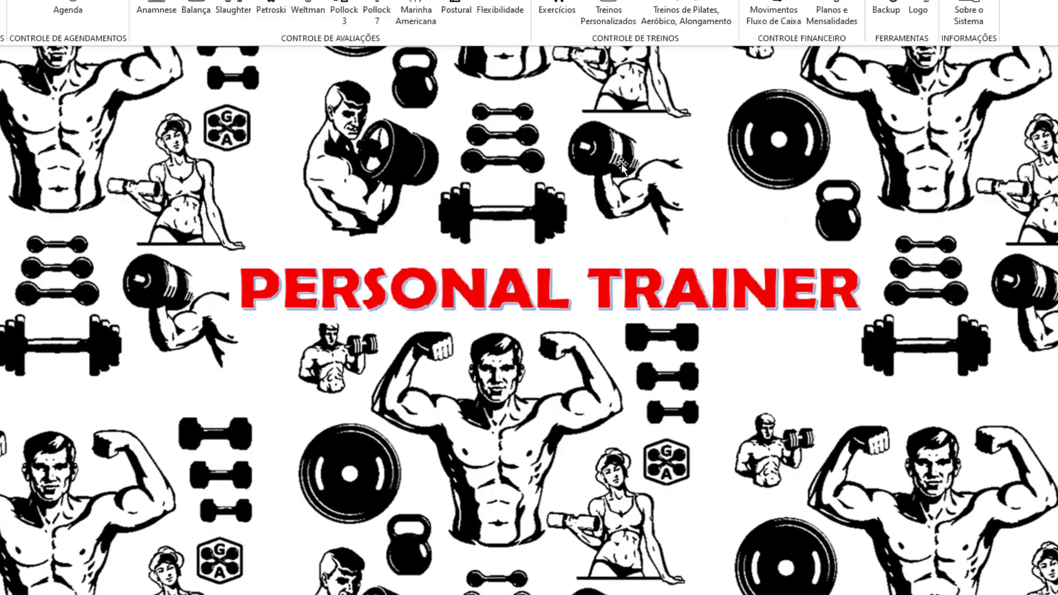
click(608, 14)
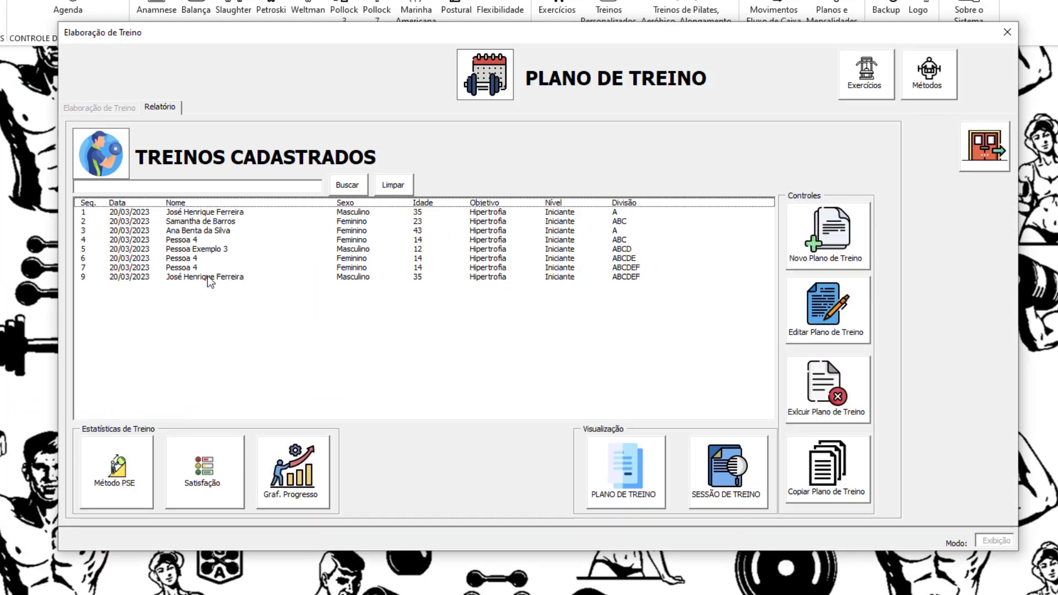
click(201, 278)
click(228, 240)
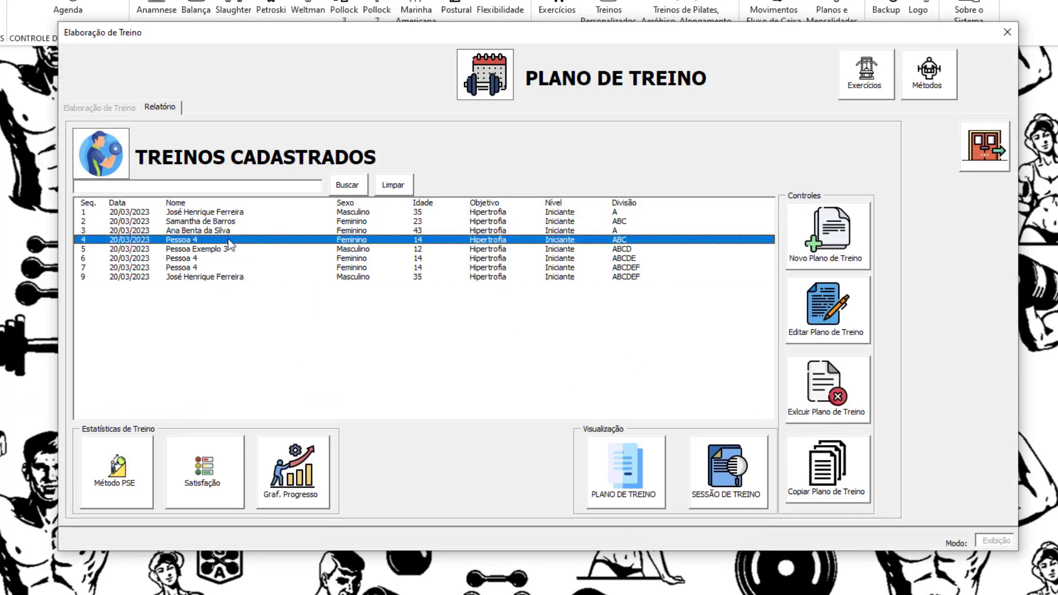
click(214, 267)
click(213, 278)
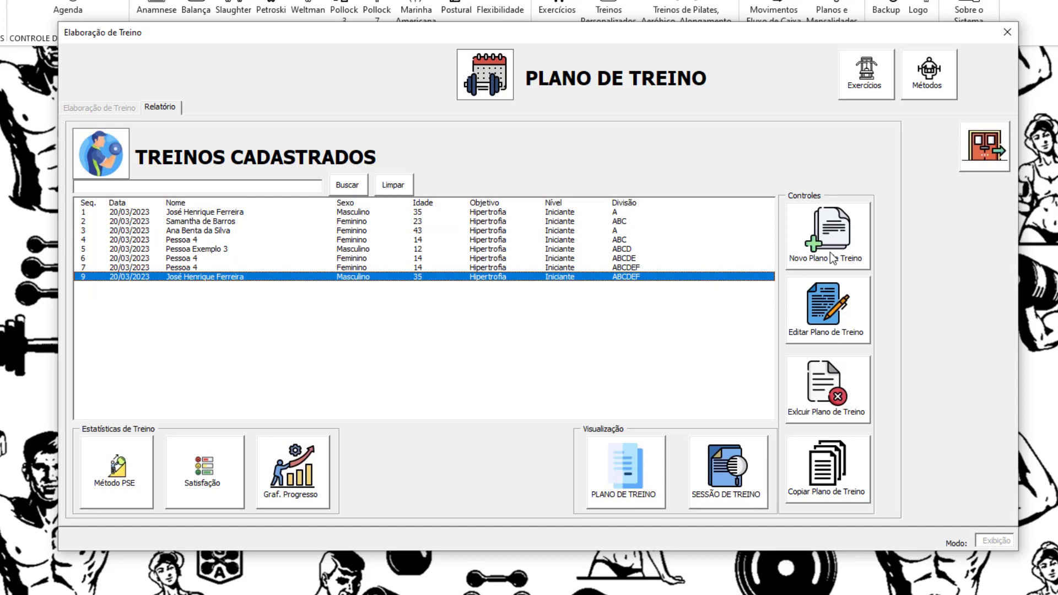
click(837, 310)
click(539, 347)
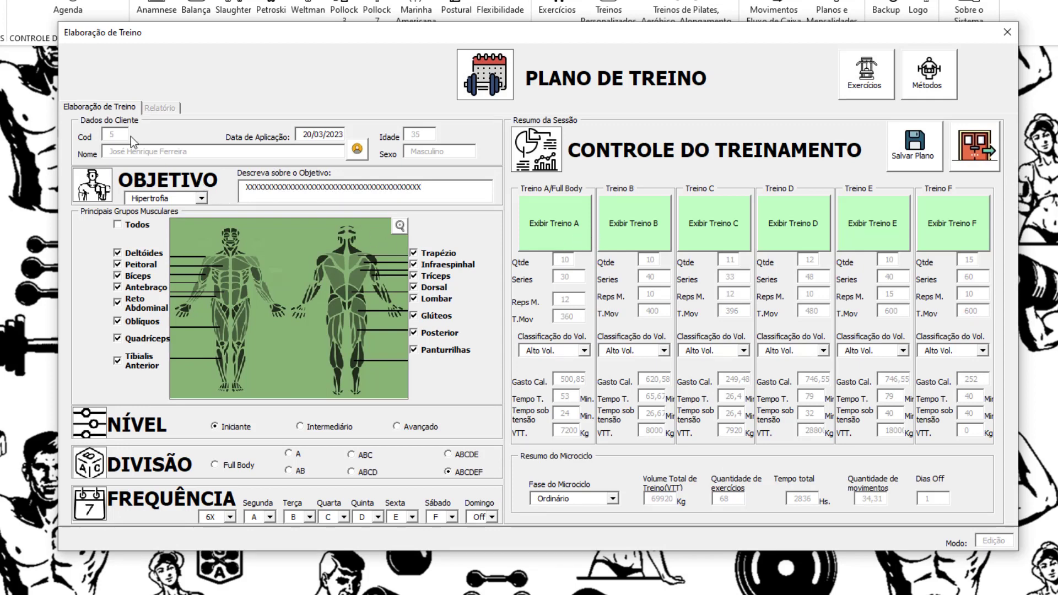
click(355, 154)
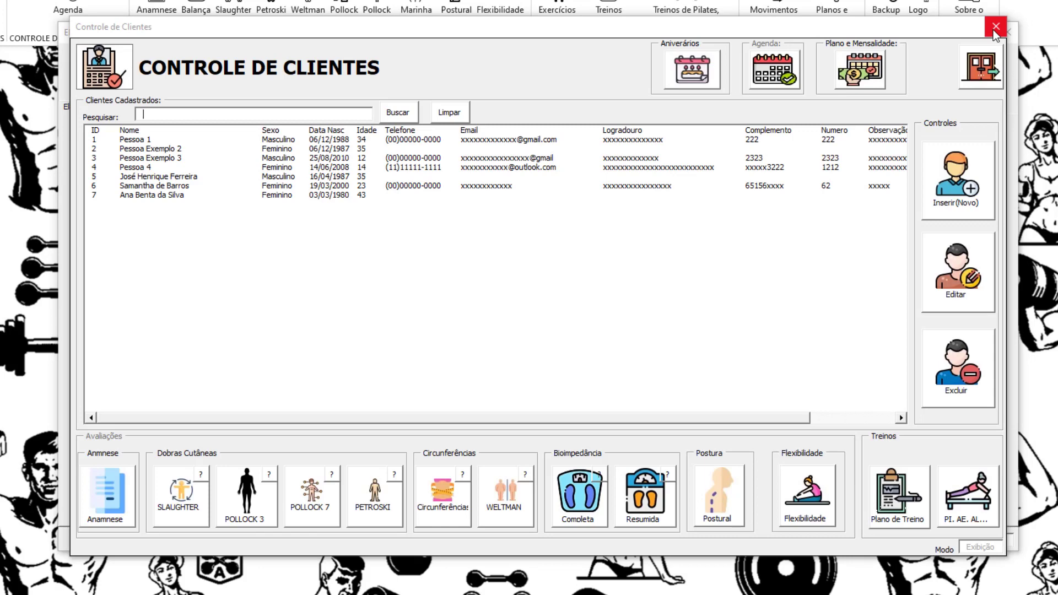
click(982, 72)
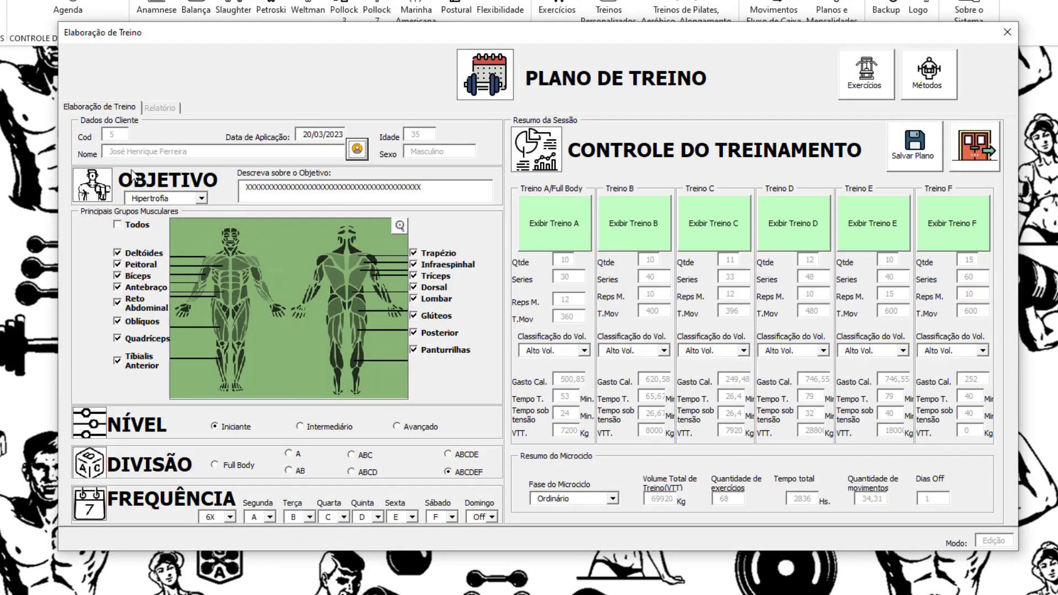
click(202, 199)
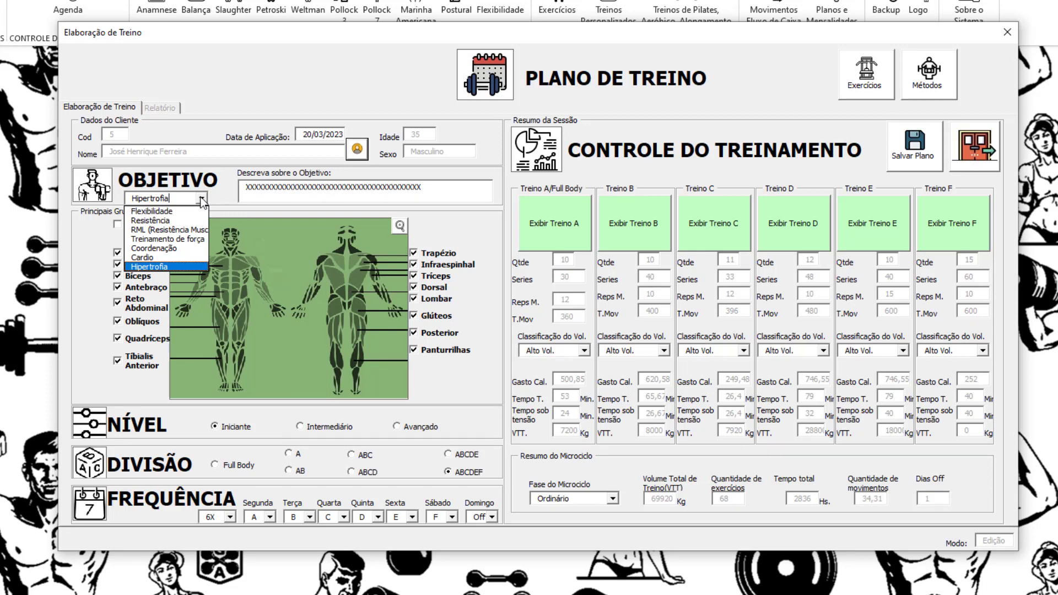
click(202, 199)
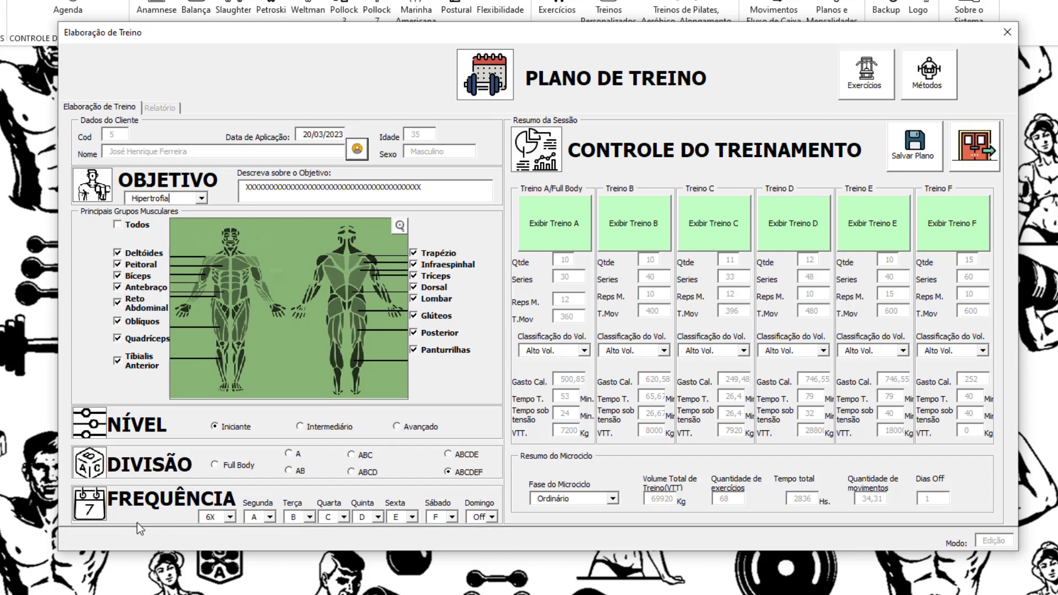
Step: Open Treino A and add Tríceps Testa - Barra and Puxada Alta - Pulley Frente from the catalogue
click(563, 222)
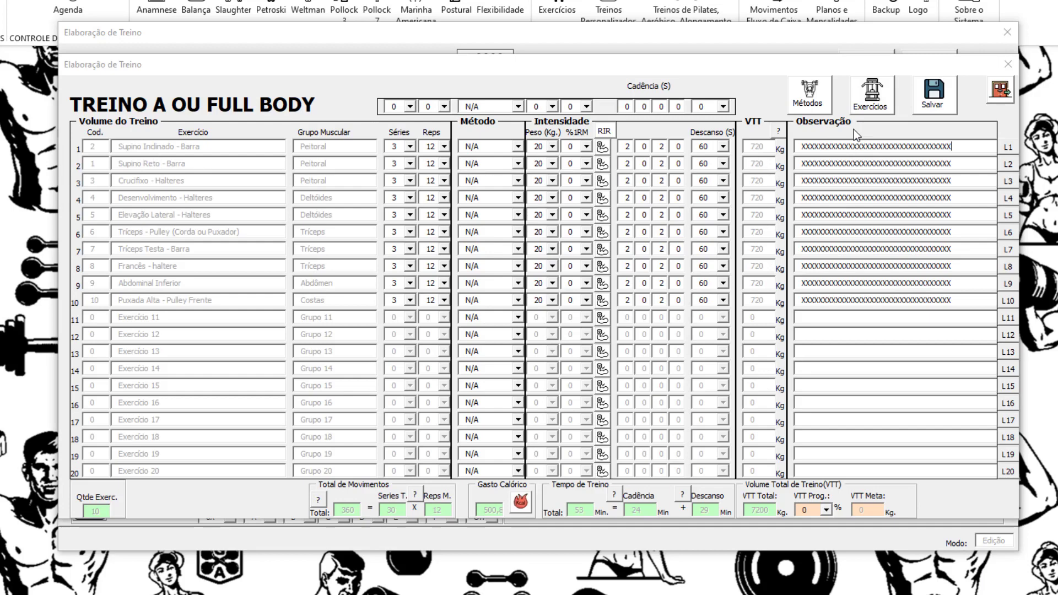
click(868, 97)
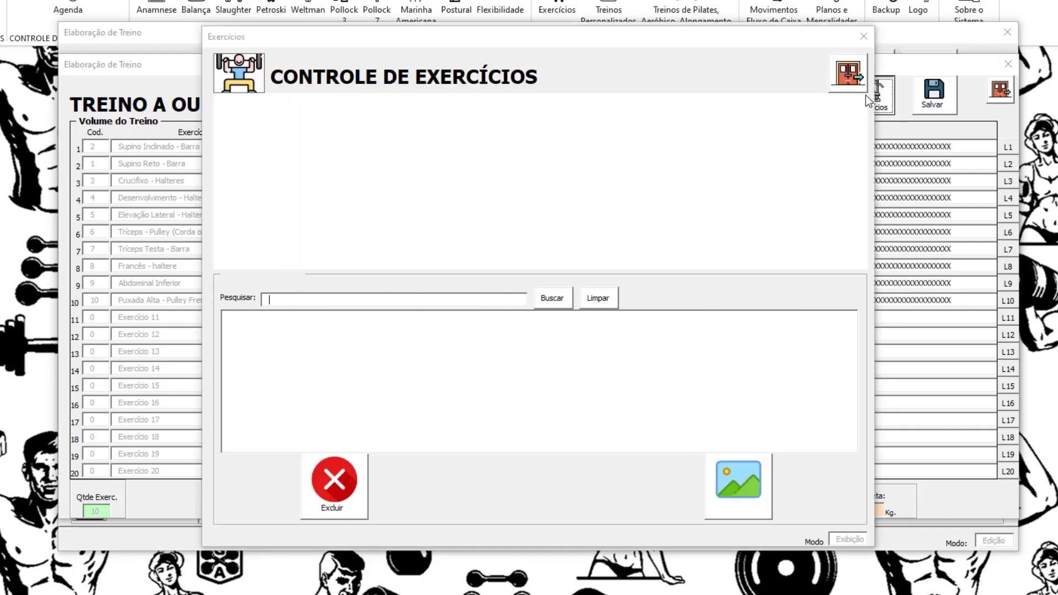
click(365, 344)
click(380, 371)
click(377, 399)
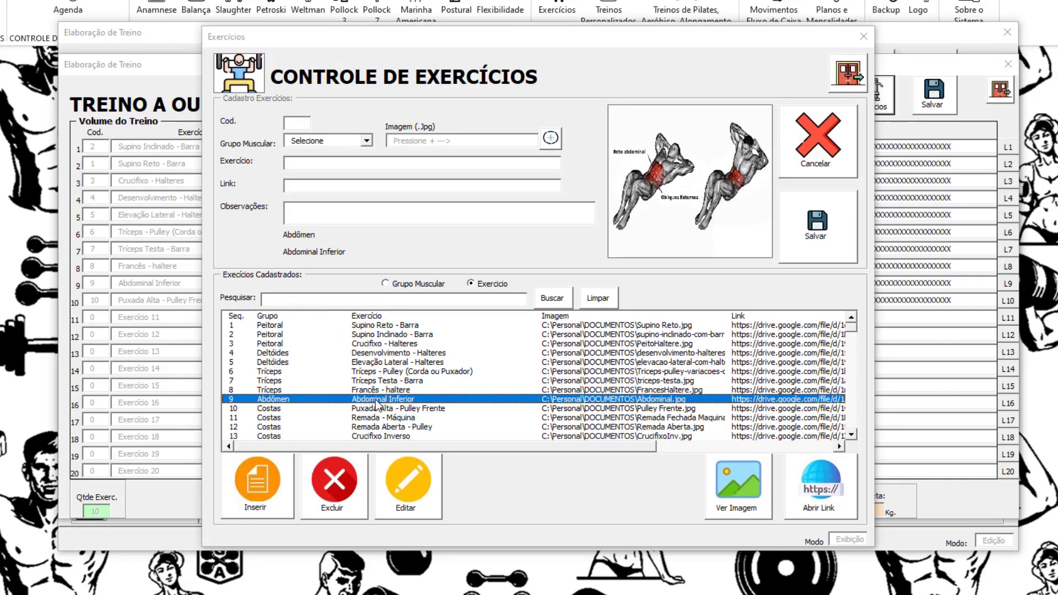
double_click(385, 382)
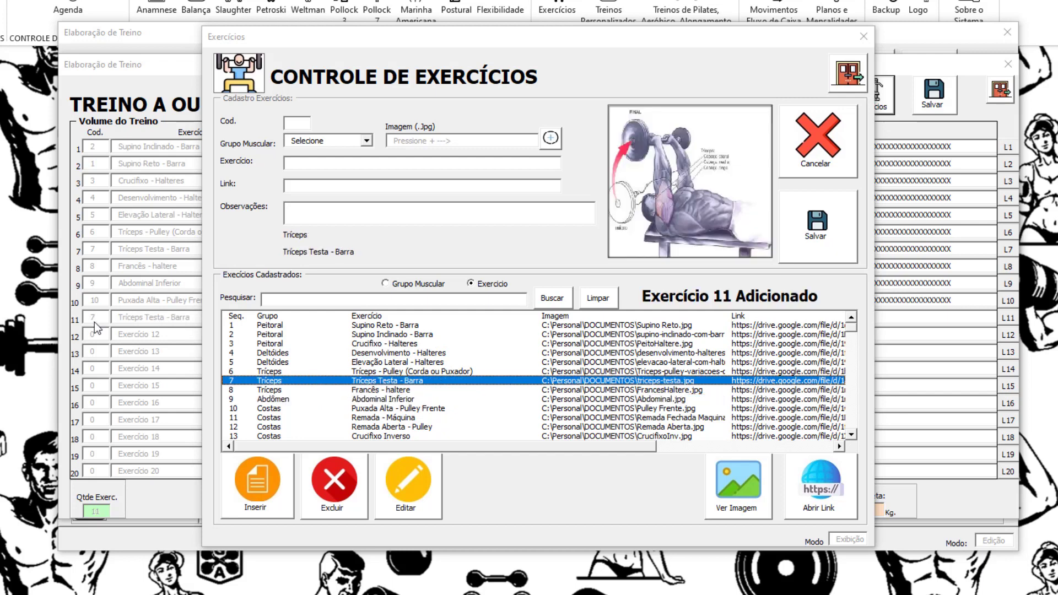
double_click(407, 410)
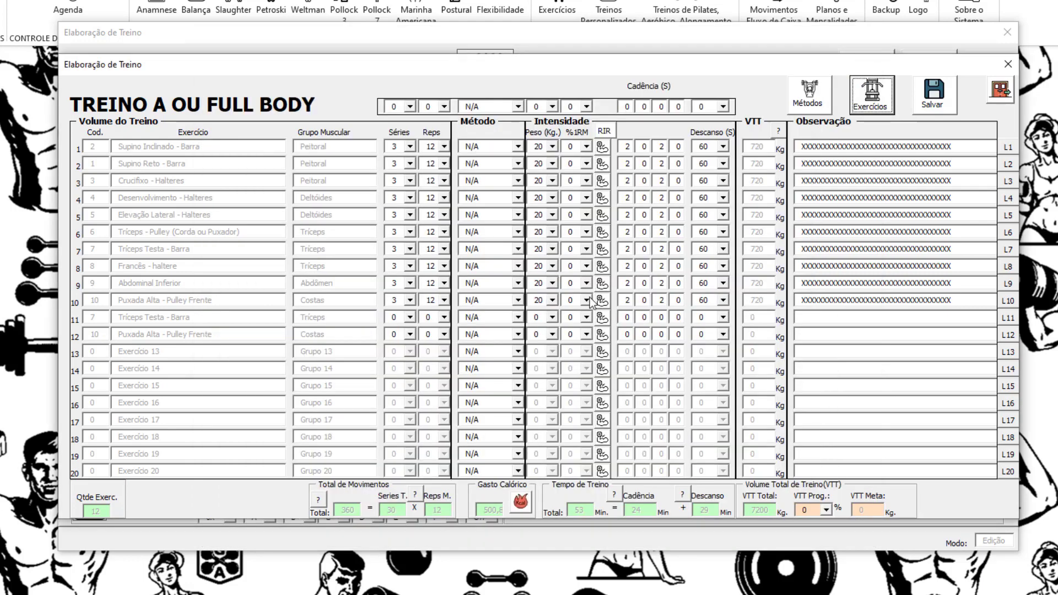
click(858, 80)
Step: Give exercises in rows 11 and 12 four sets of 12 reps
click(413, 322)
click(407, 358)
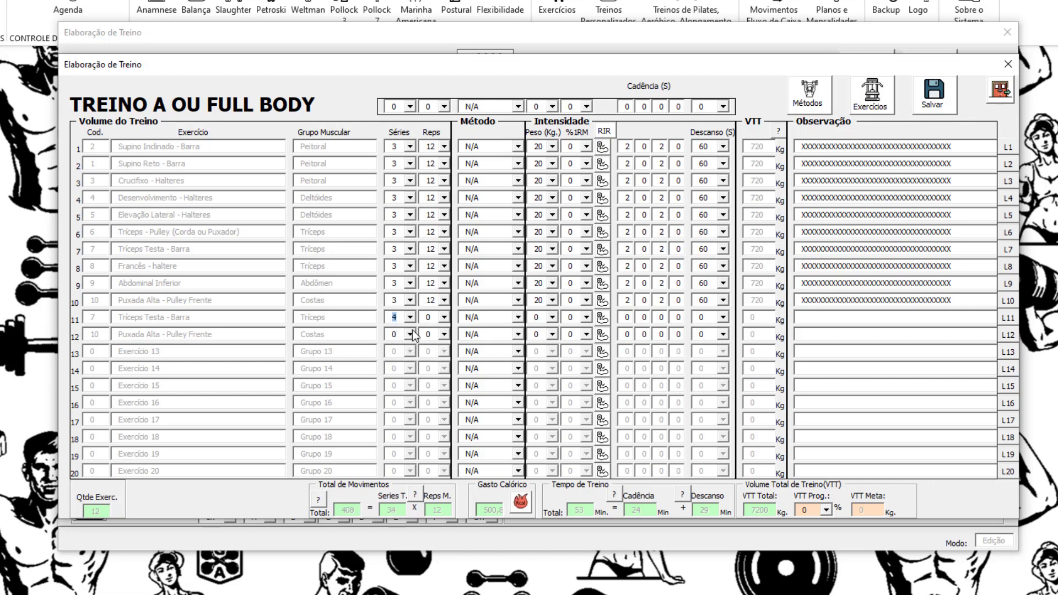
click(410, 335)
click(393, 375)
click(429, 317)
text(12)
key(Tab)
text(2)
key(Tab)
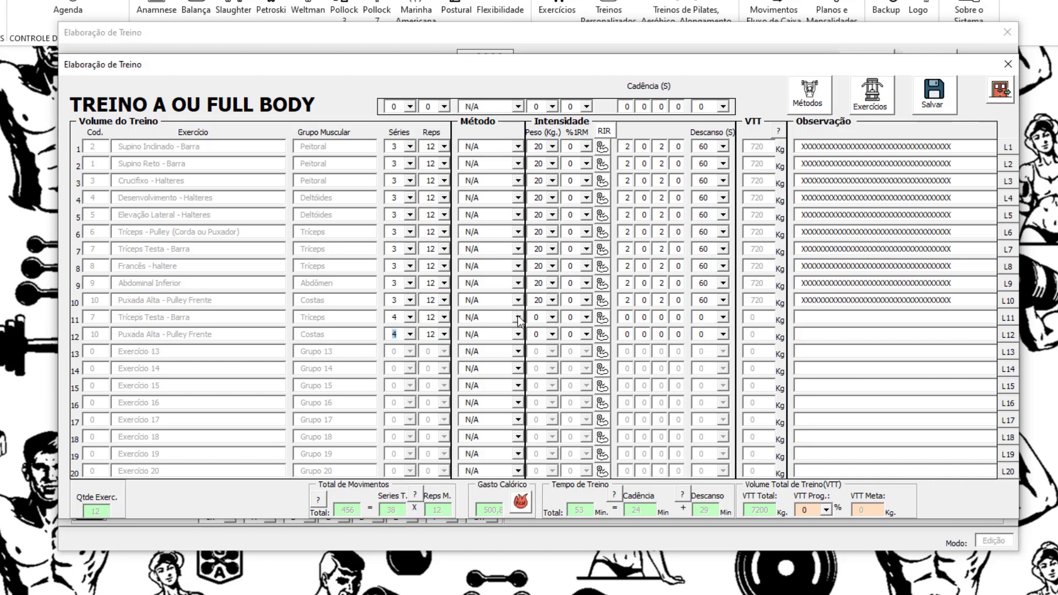
Step: Check the Método, Peso and %1RM lists and the 1RM test, leaving values unchanged
click(519, 318)
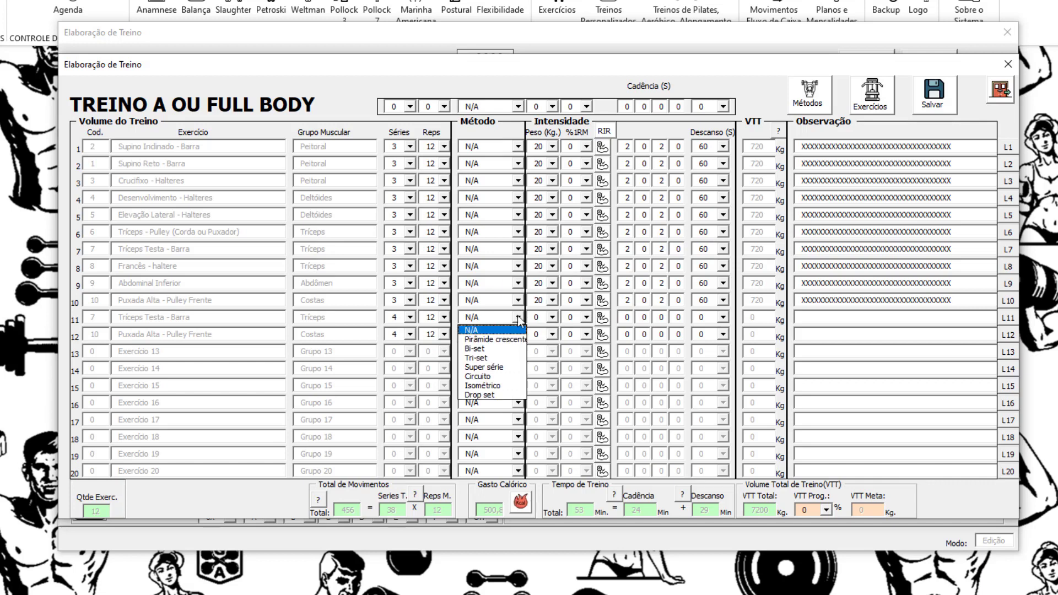
click(554, 339)
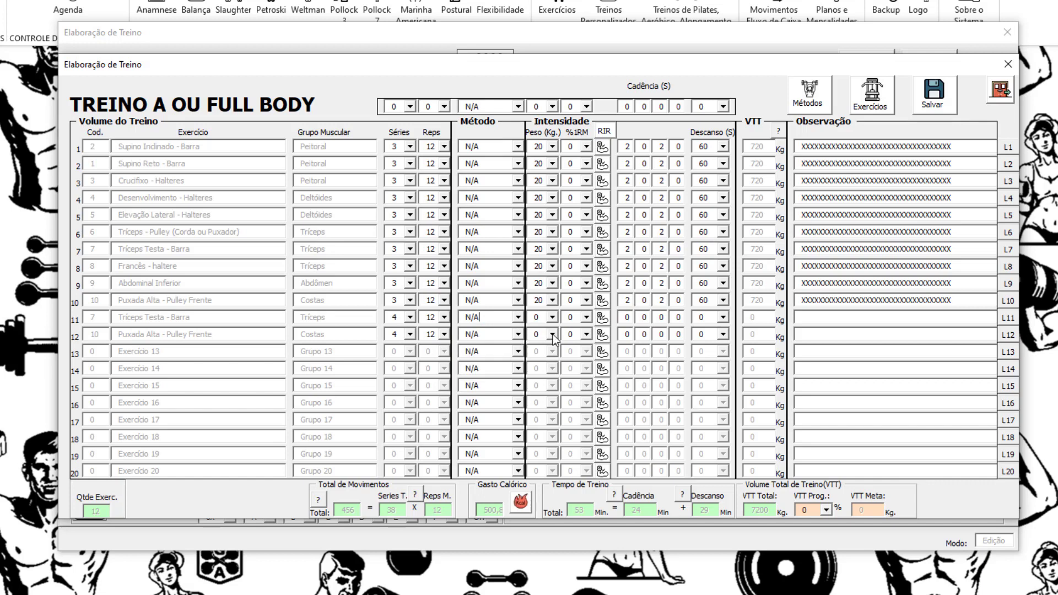
click(552, 334)
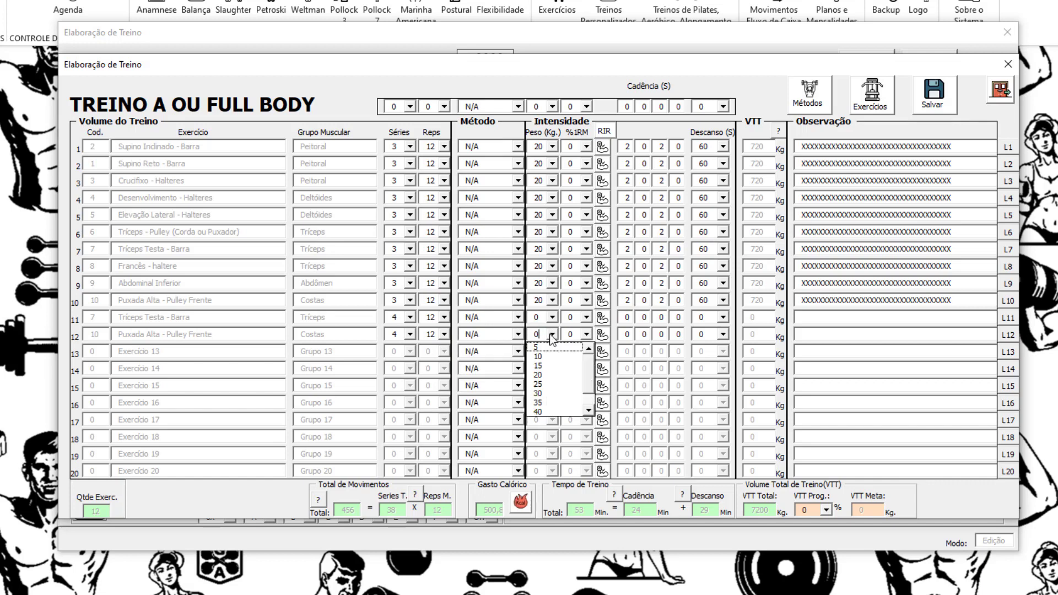
click(552, 335)
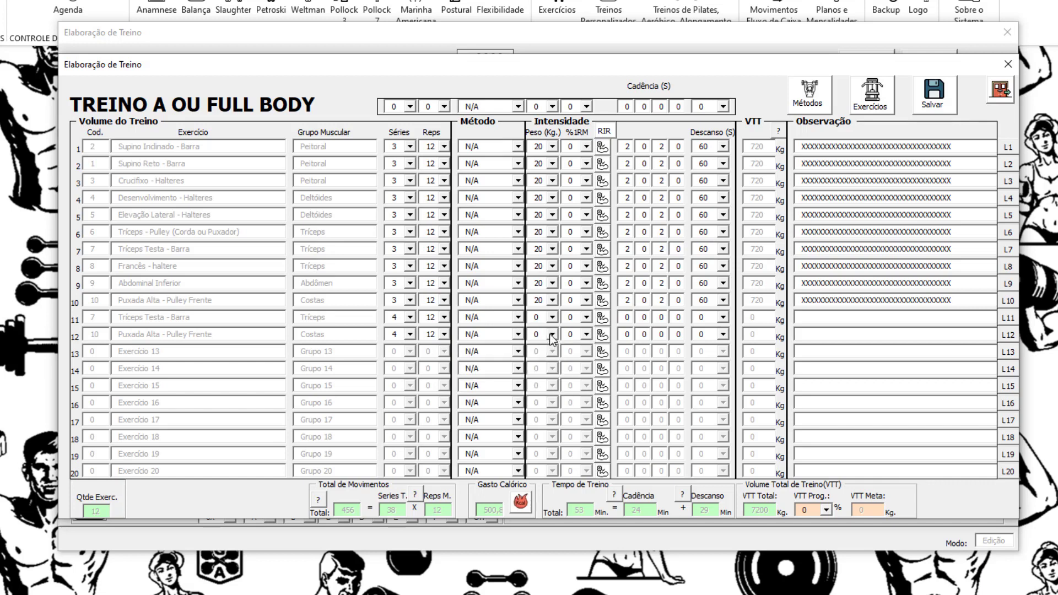
click(587, 336)
click(588, 336)
click(602, 336)
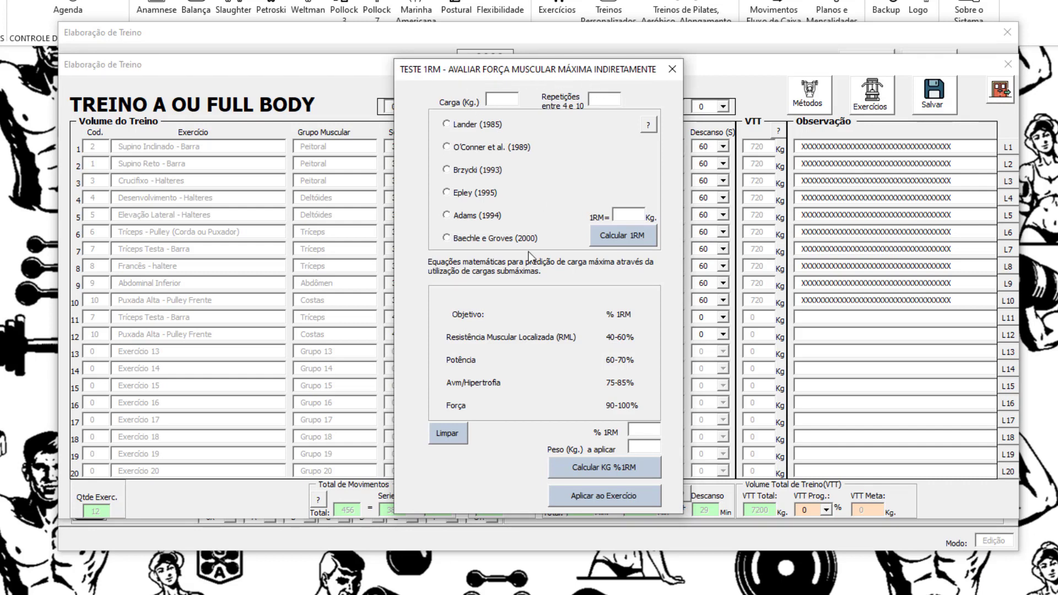
click(671, 70)
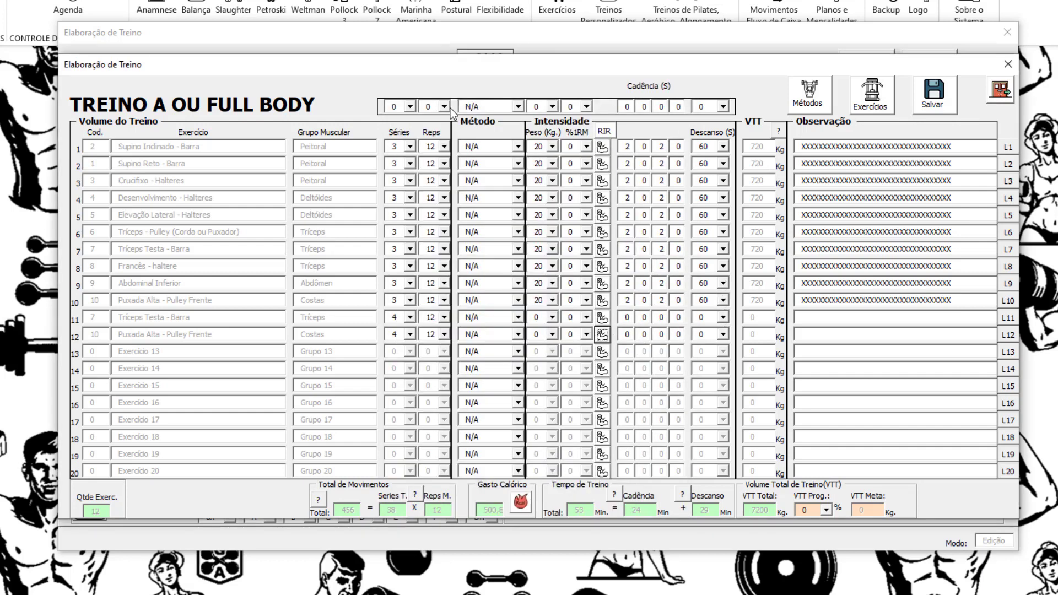
Step: Set every Treino A exercise to 3 sets of 15 reps
click(411, 106)
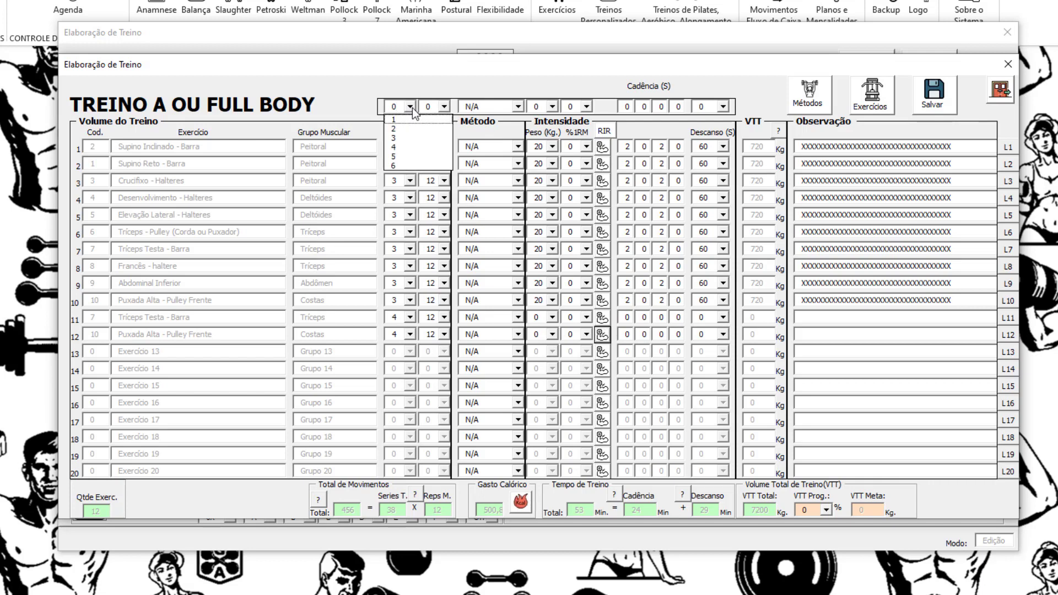
click(409, 139)
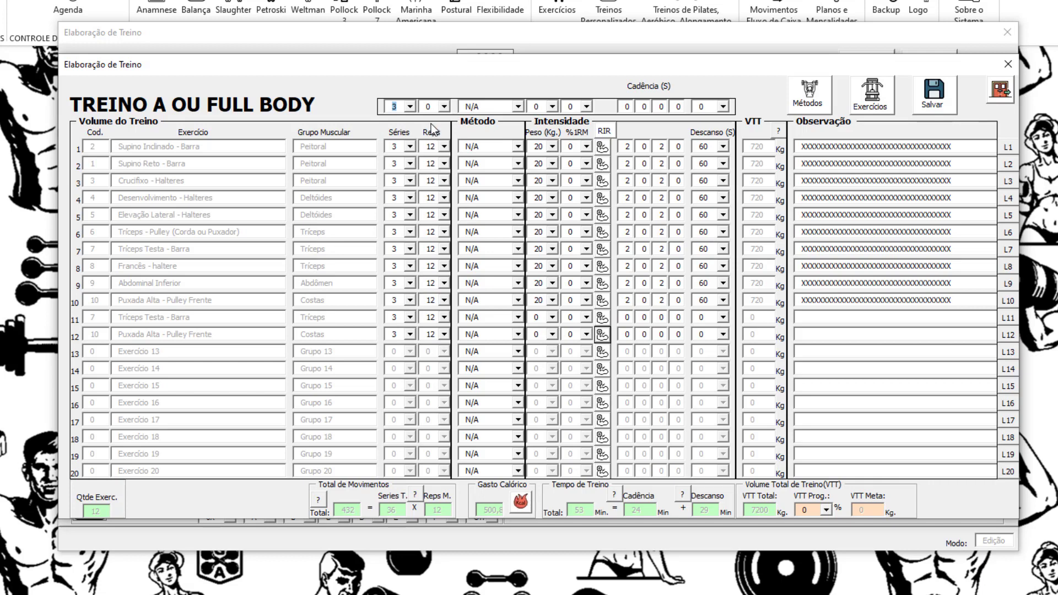
click(445, 107)
click(453, 170)
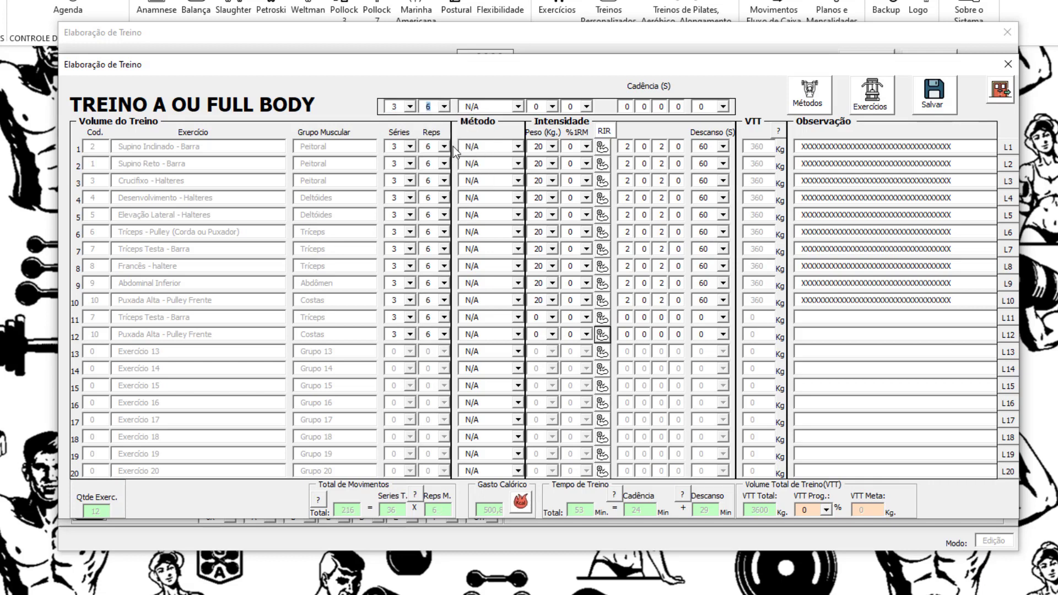
click(445, 106)
click(480, 180)
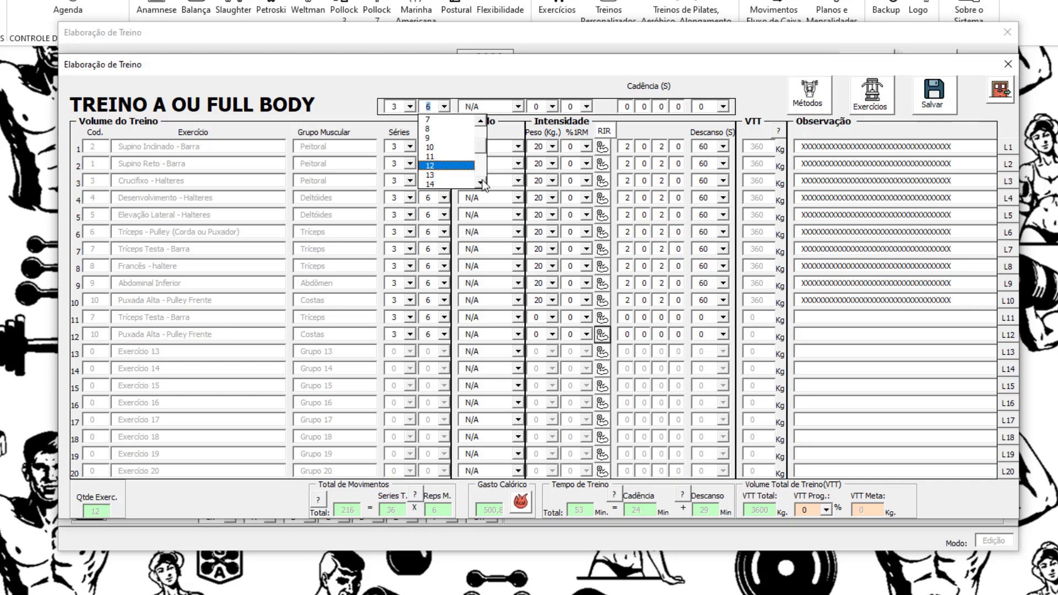
click(480, 180)
click(439, 179)
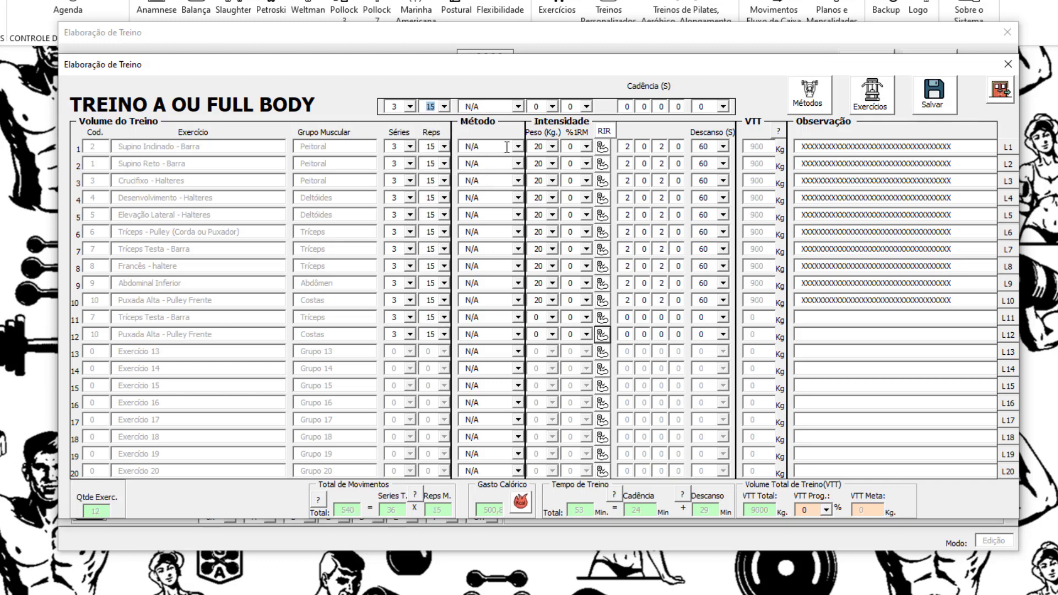
Step: Set every exercise's weight to 25 kg and %1RM to 30
click(552, 107)
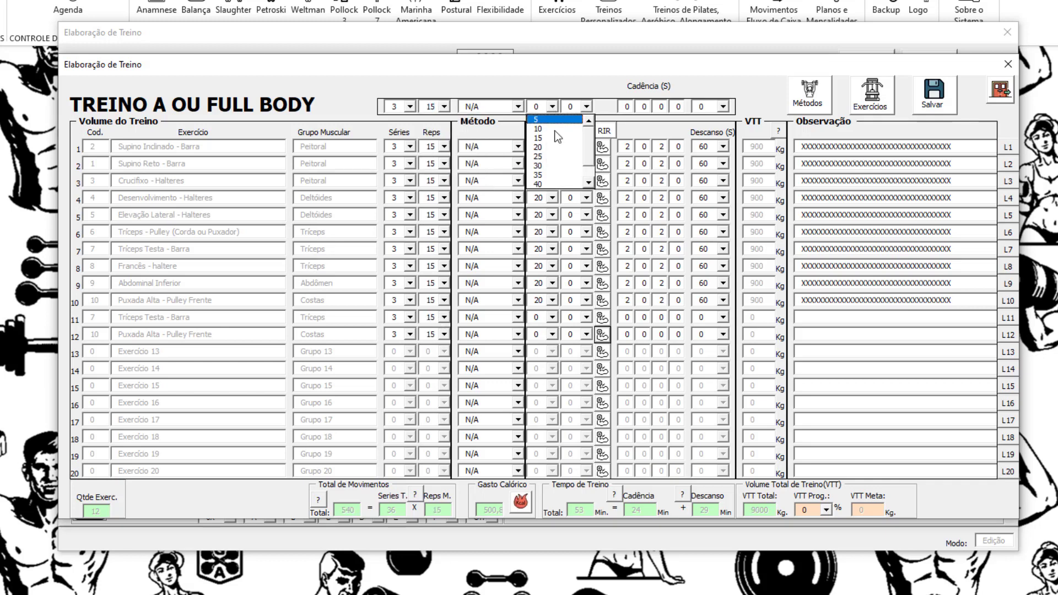
click(554, 157)
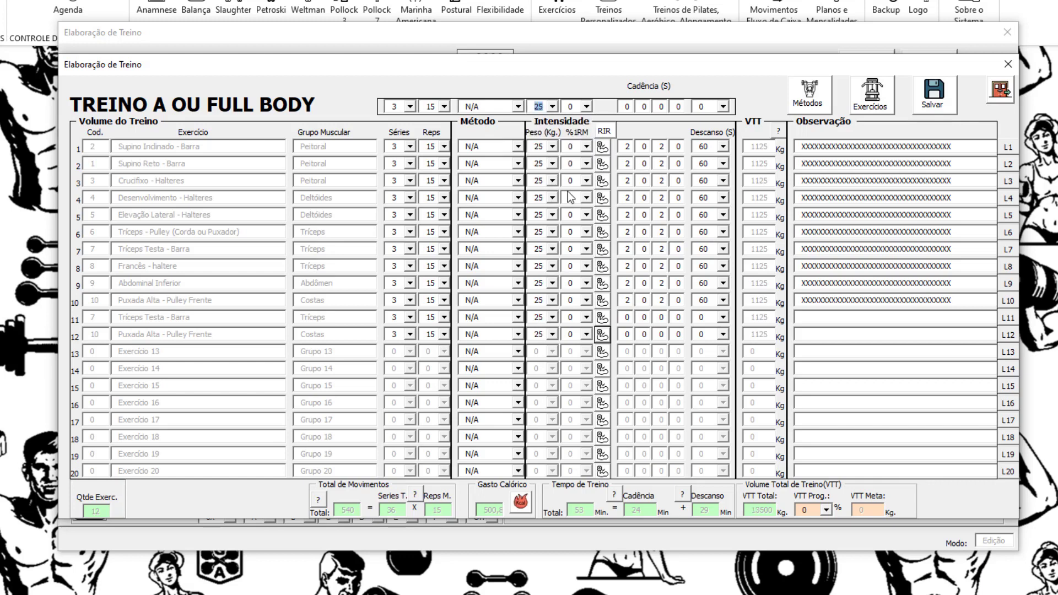
click(587, 107)
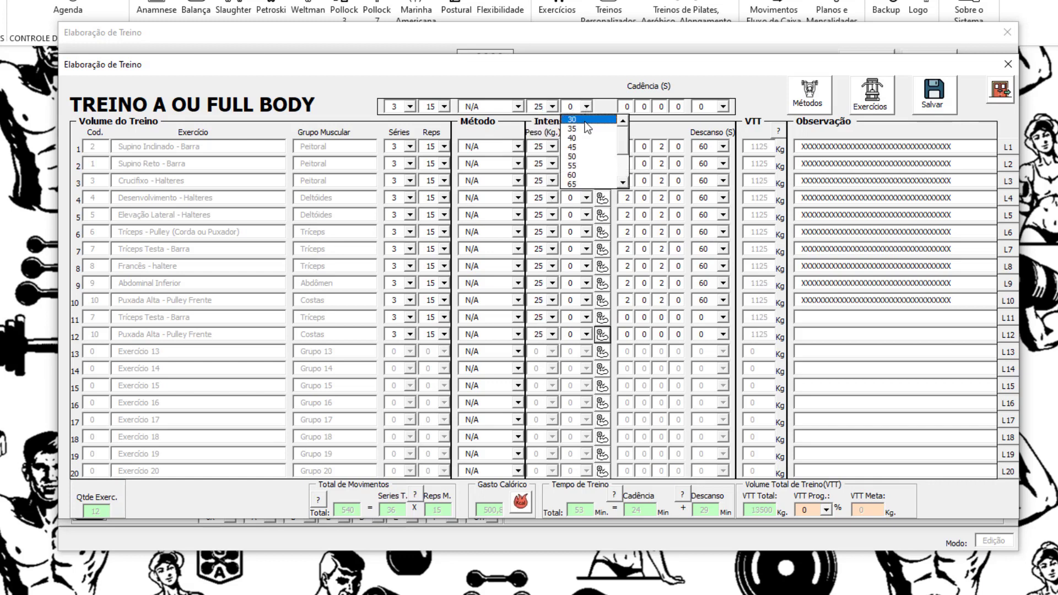
click(585, 121)
click(587, 107)
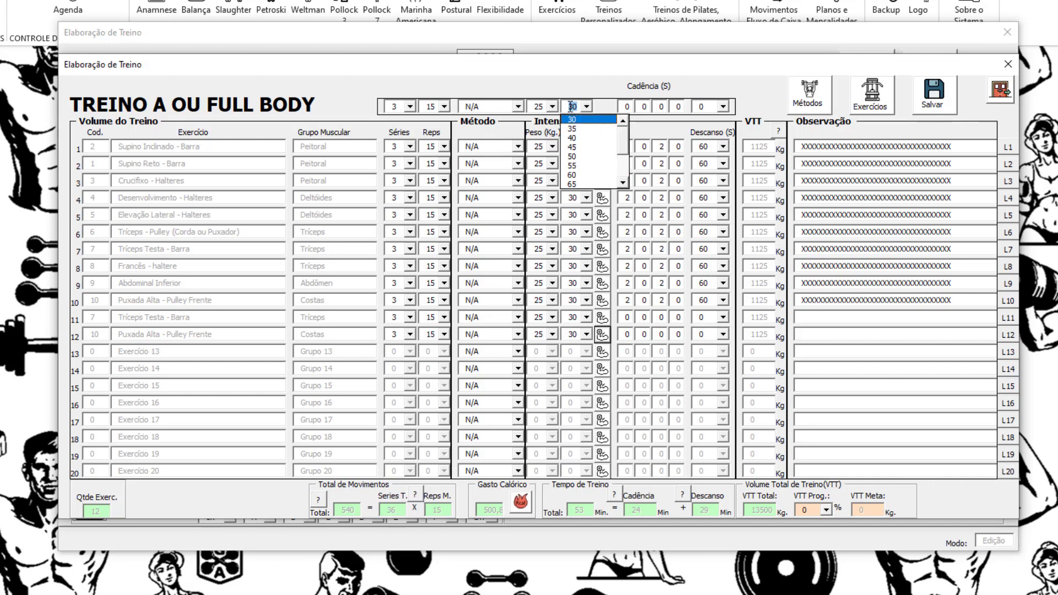
key(BackSpace)
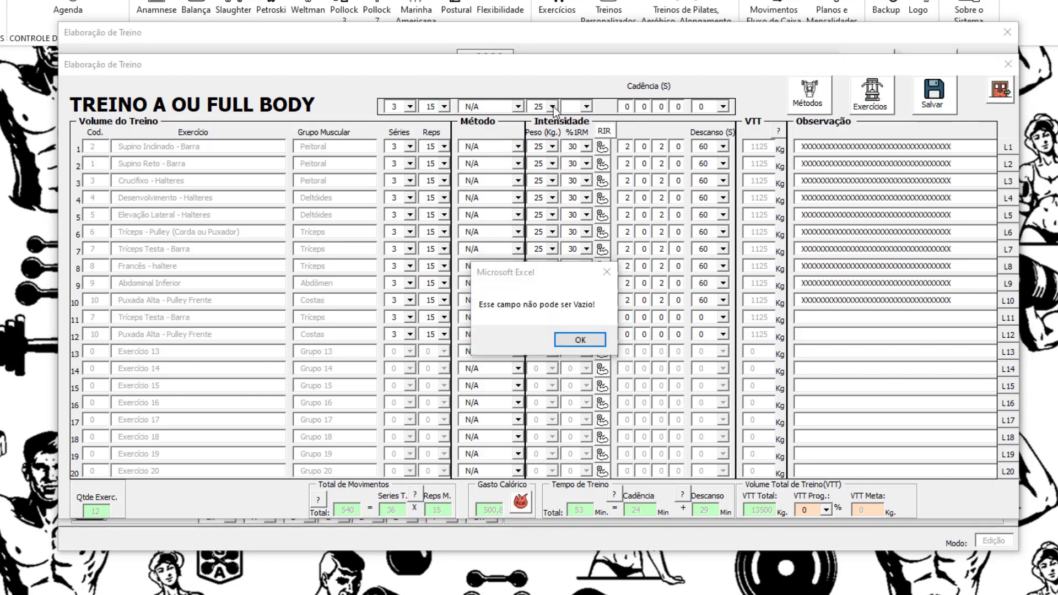
key(Return)
click(587, 107)
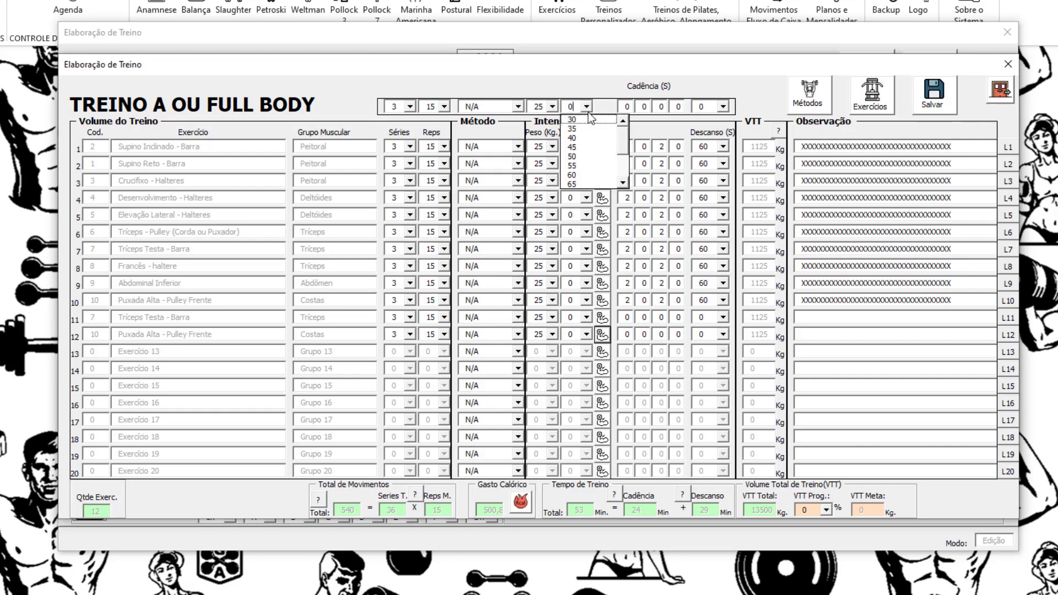
click(576, 120)
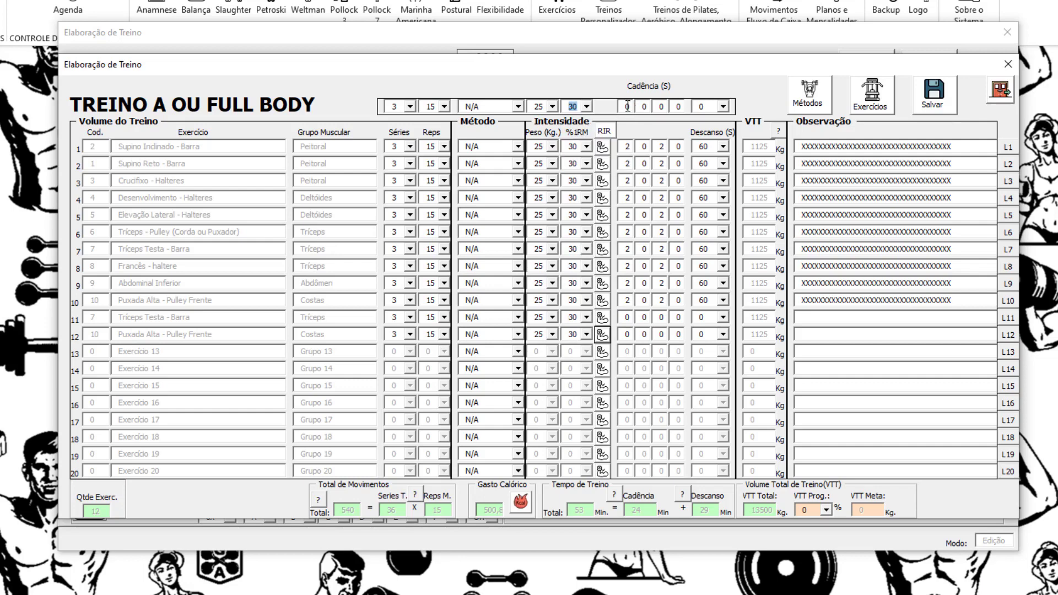
Step: Apply a 2-0-2-0 cadence and 70 seconds of rest to all exercises
text(22)
key(BackSpace)
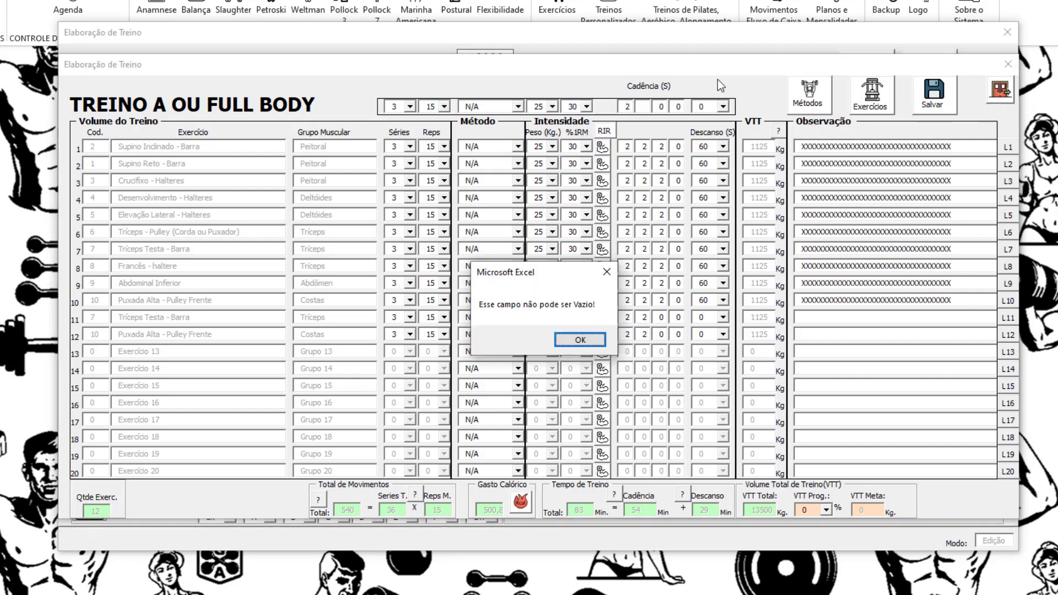
key(Return)
text(0)
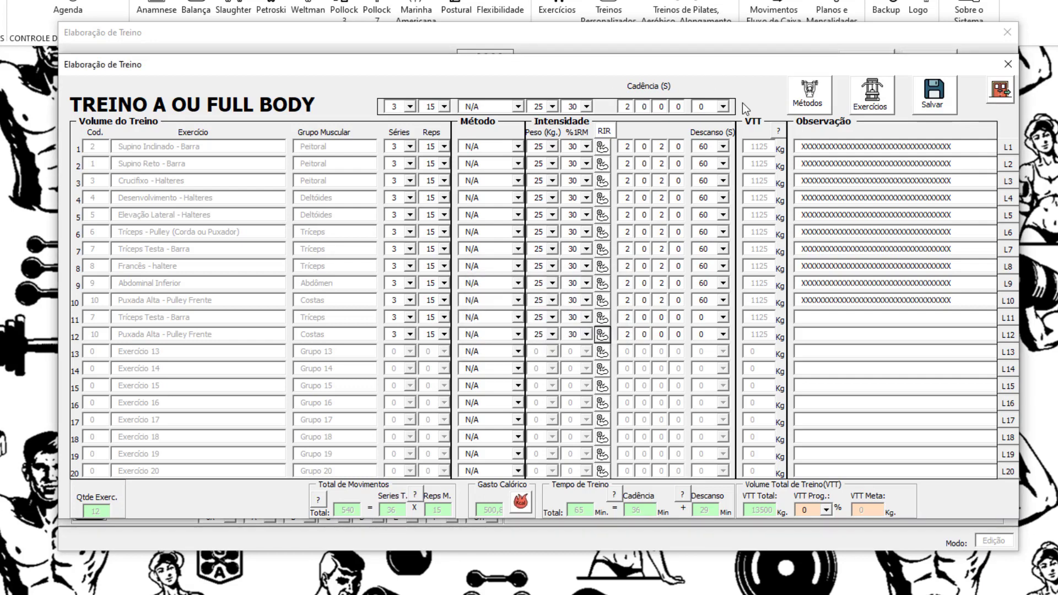
text(2)
text(0)
text(60)
key(BackSpace)
key(Return)
text(070)
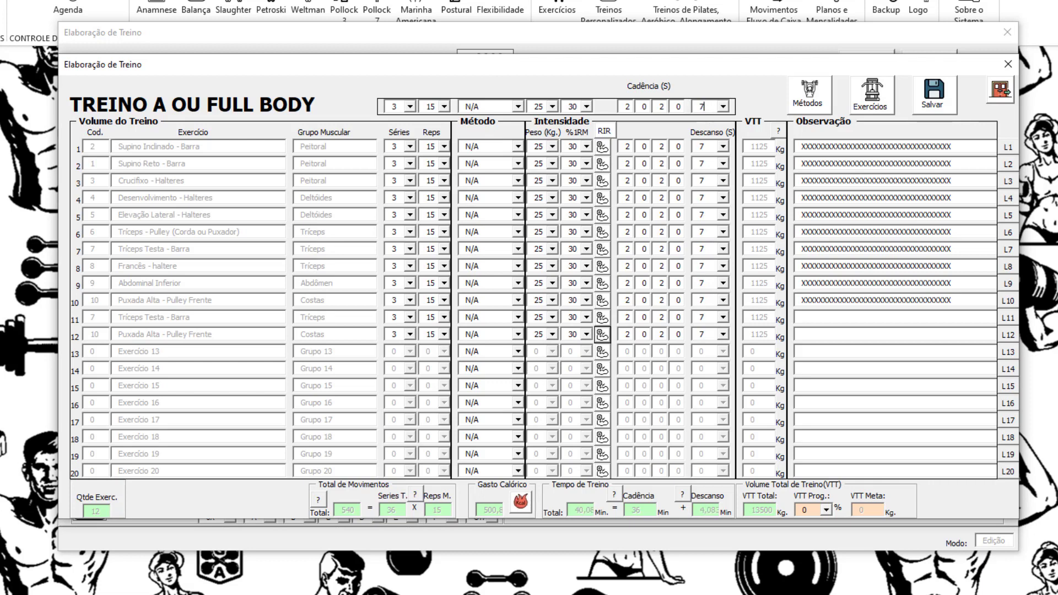
key(Tab)
Step: Calculate calories for a 90 kg body weight (726,04 kcal) and apply them to Treino A
click(520, 504)
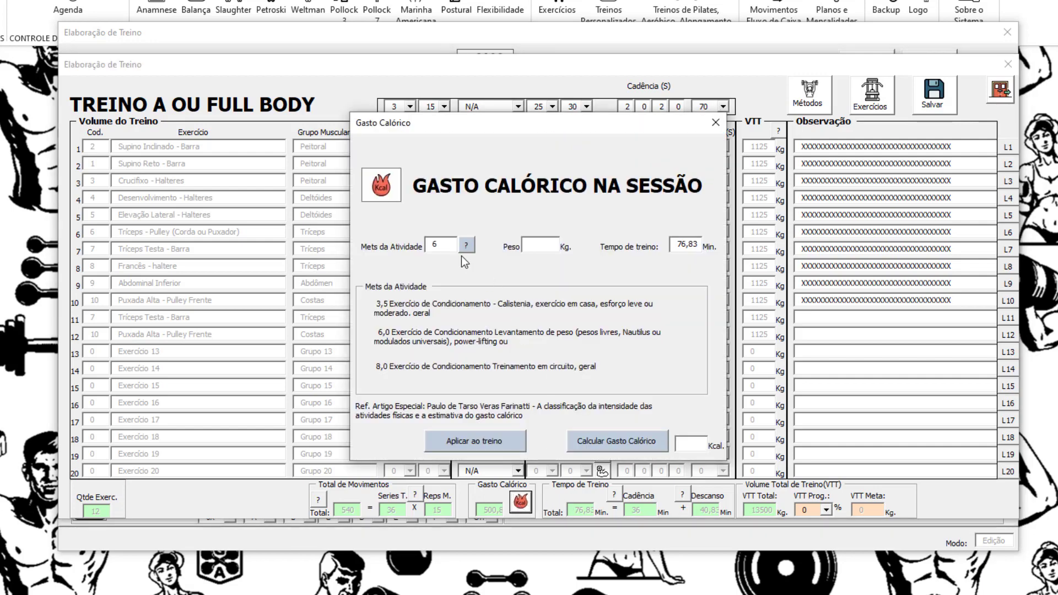
click(612, 444)
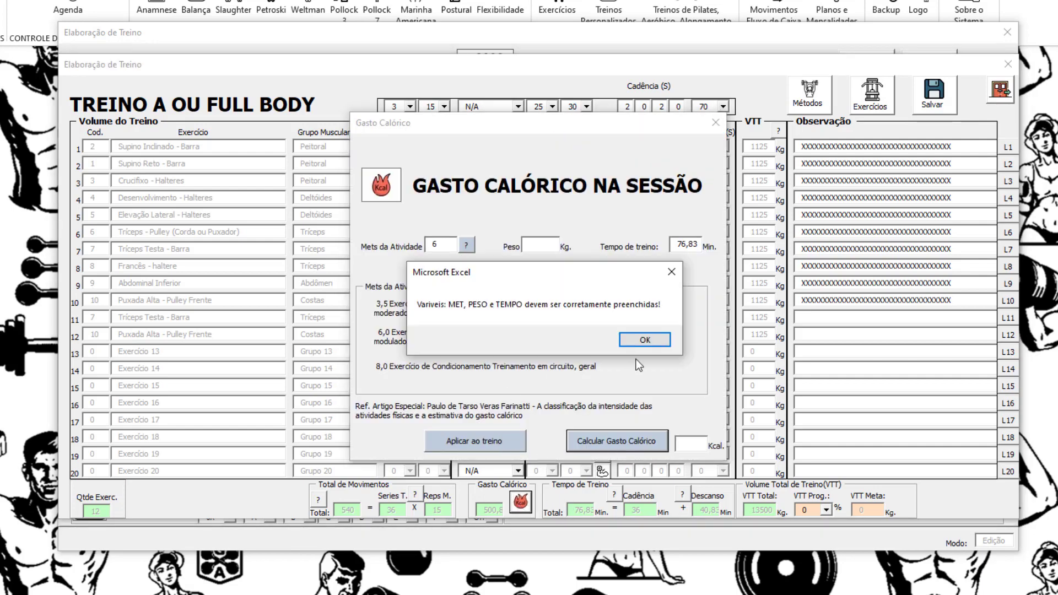
click(644, 340)
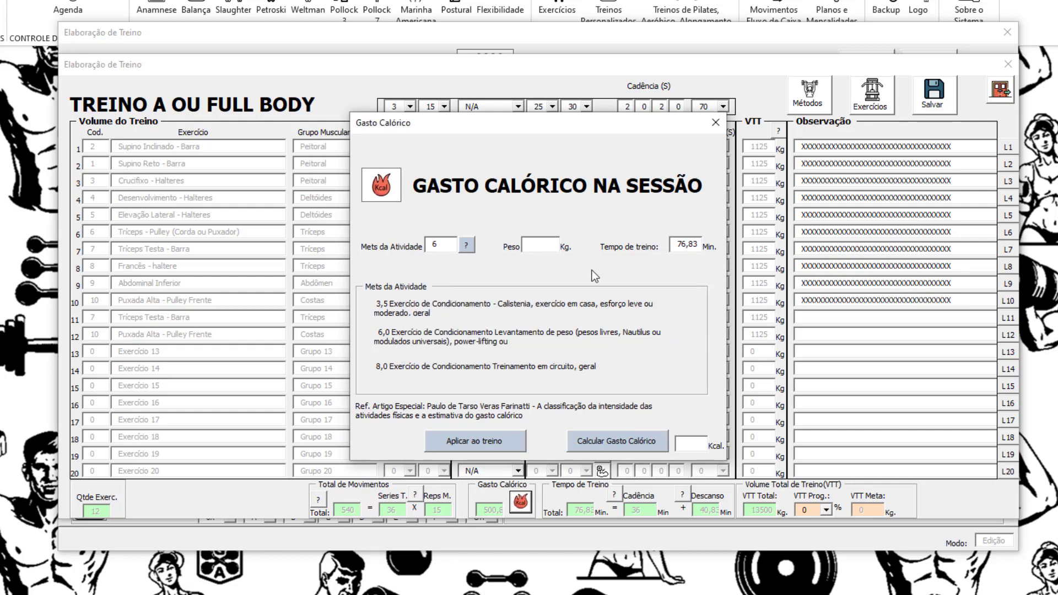
text(90)
click(626, 447)
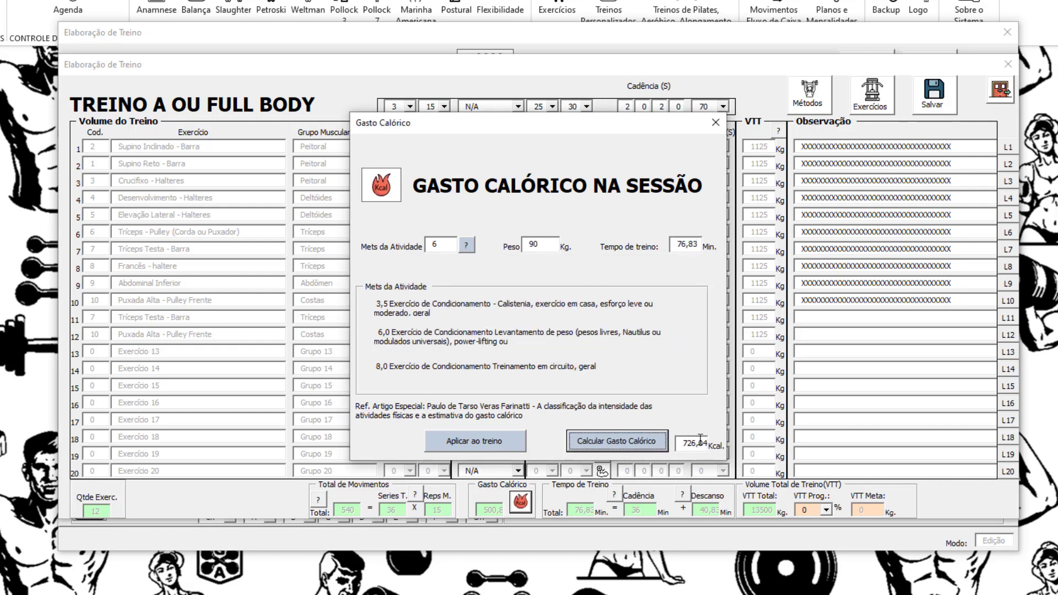
click(501, 442)
click(576, 340)
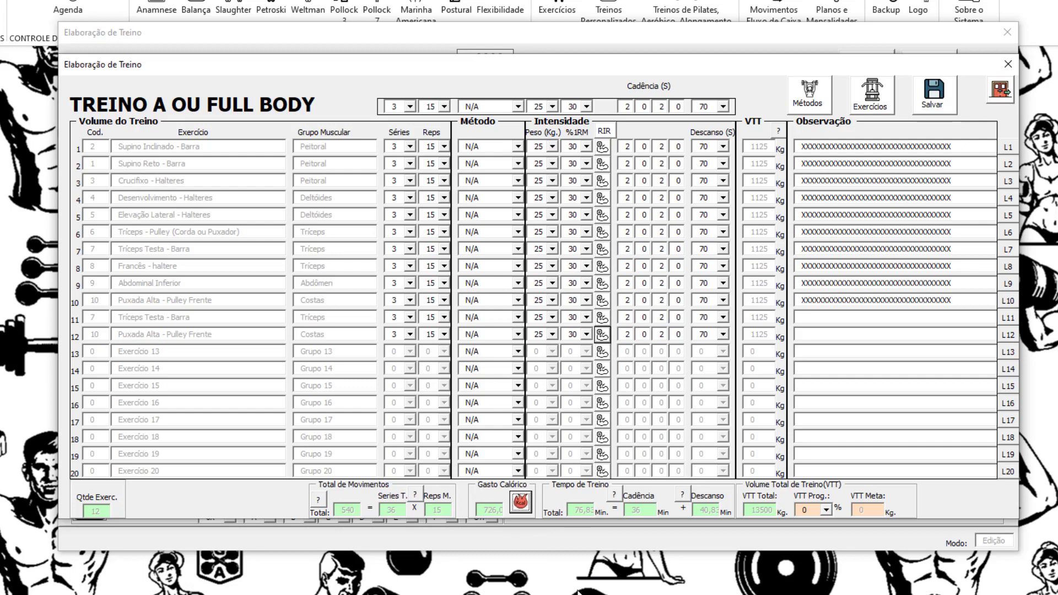
Step: Save the Treino A workout
click(942, 95)
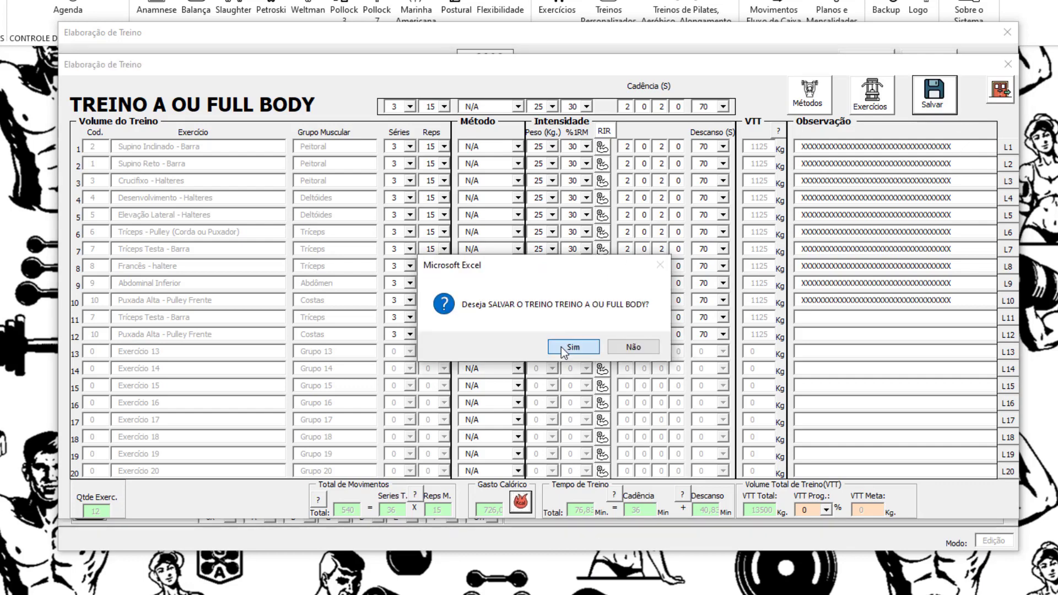
click(564, 349)
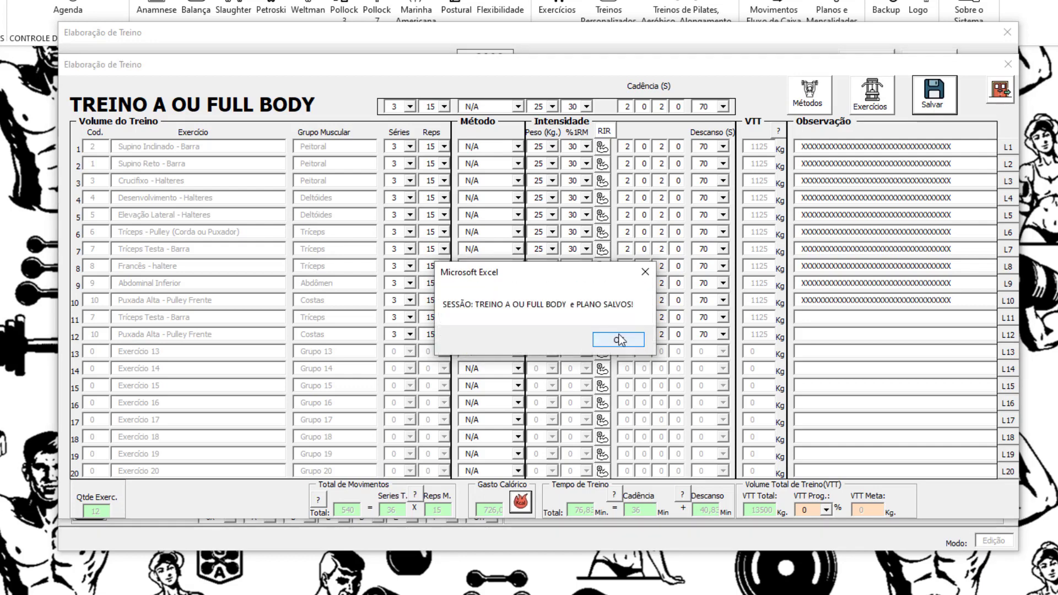
click(618, 340)
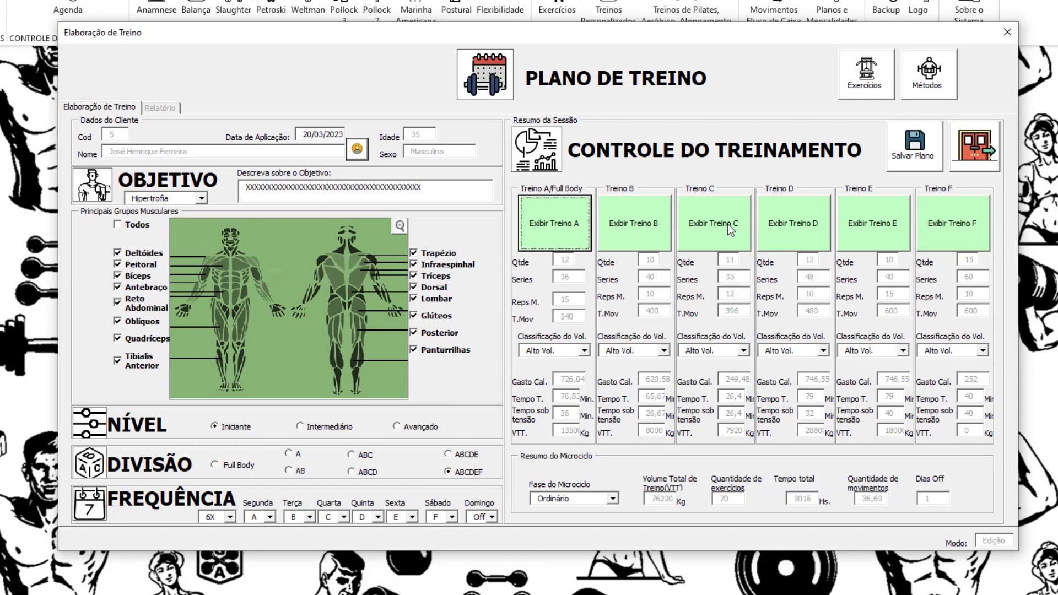
Step: View Treino B, close it, and return to the registered plans list
click(645, 218)
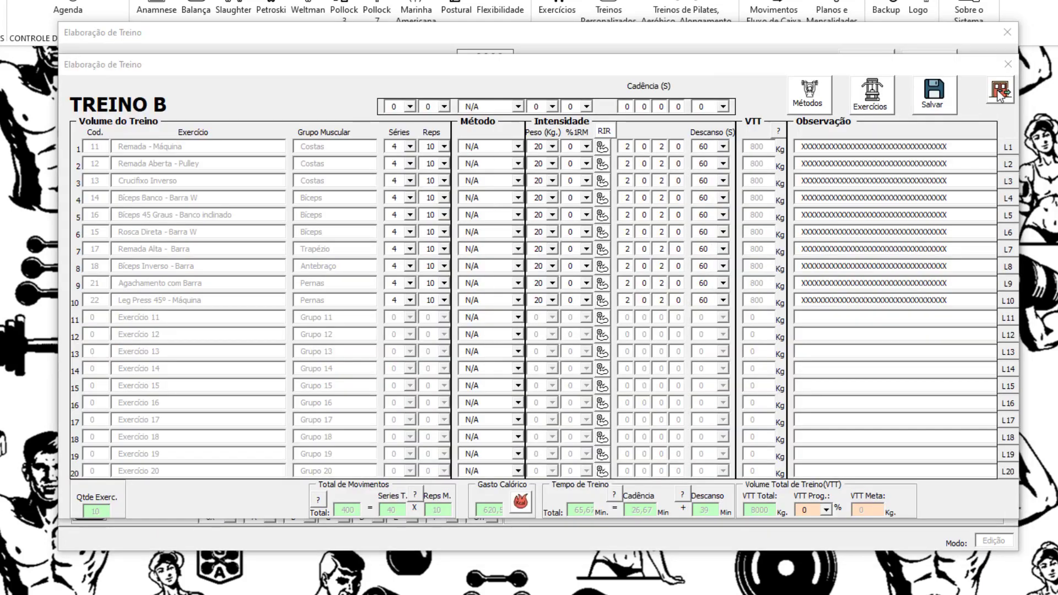
click(1000, 90)
click(533, 345)
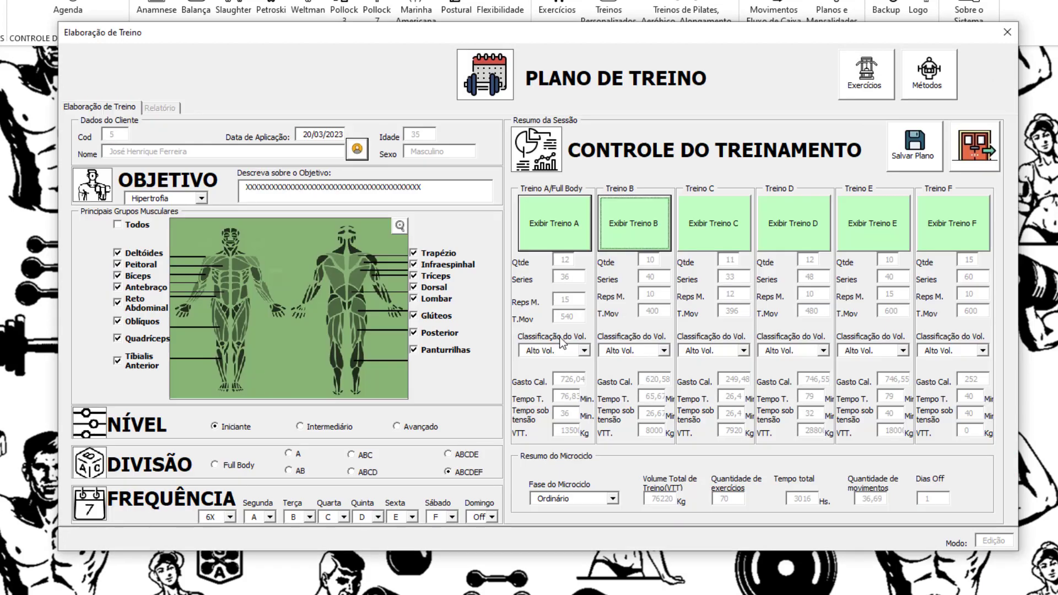
click(975, 146)
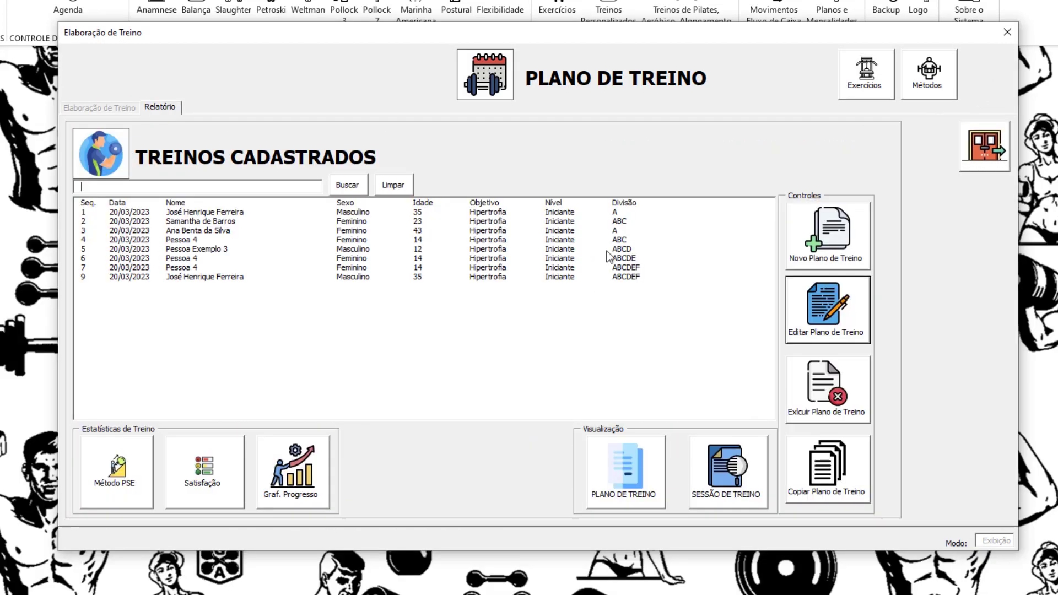
Step: Copy the ninth training plan to create entry 10
click(180, 278)
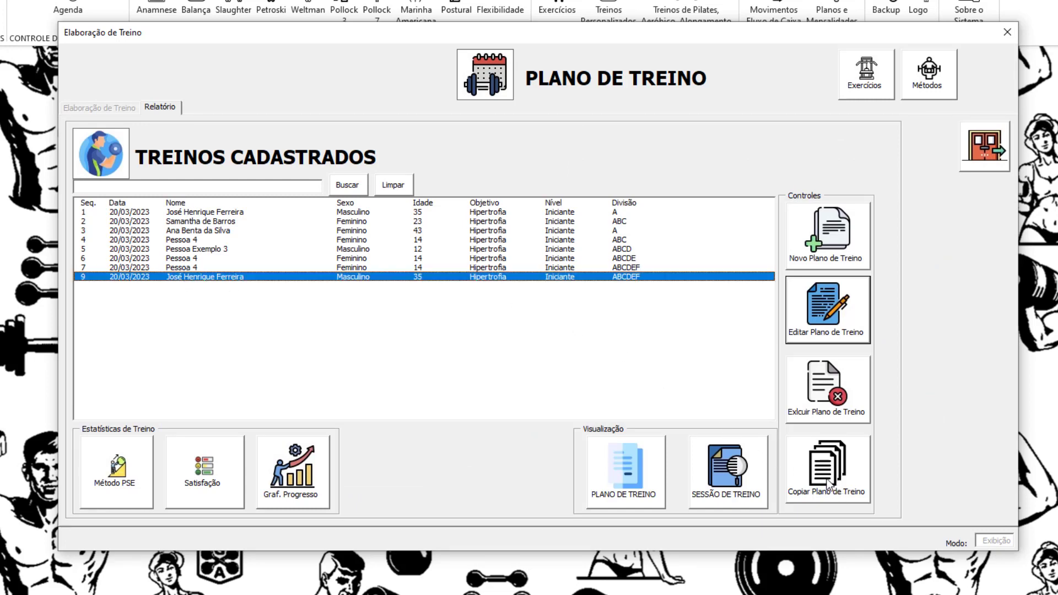
click(829, 484)
click(550, 345)
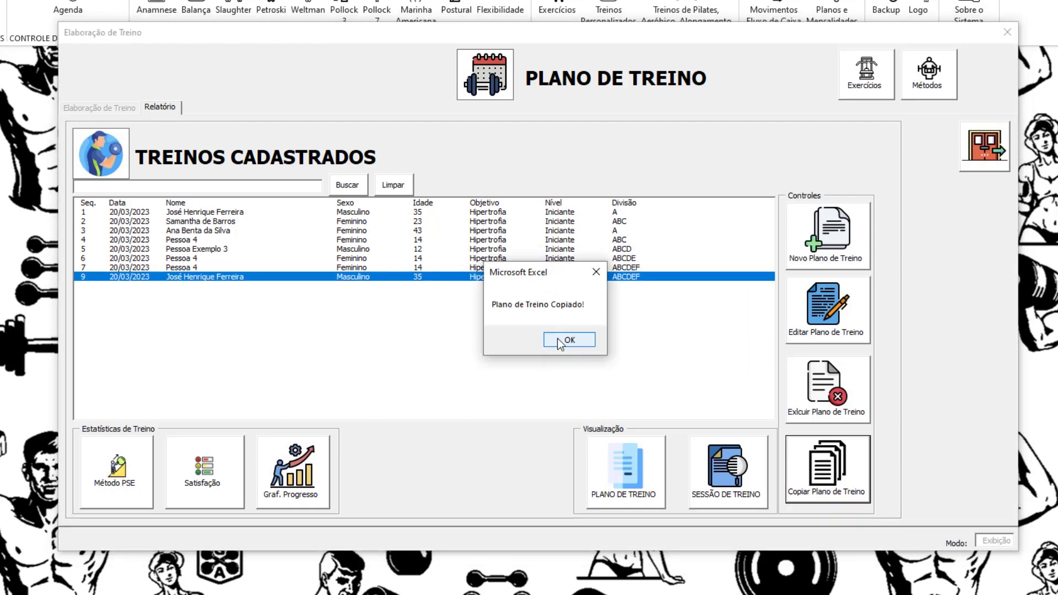
click(560, 342)
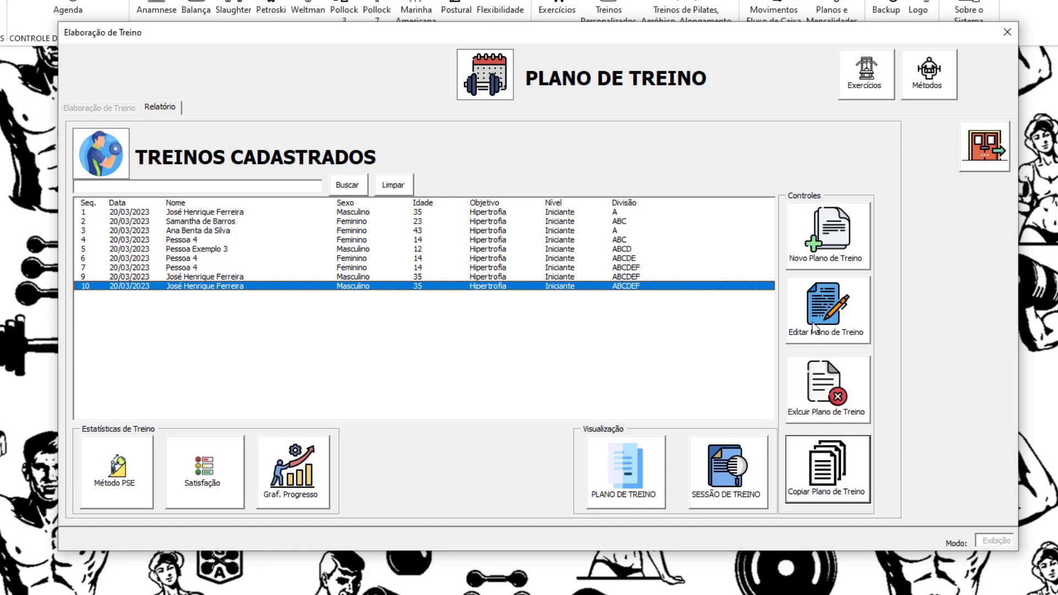
Step: Assign the copied plan 10 to the second client in the list and save it
click(838, 309)
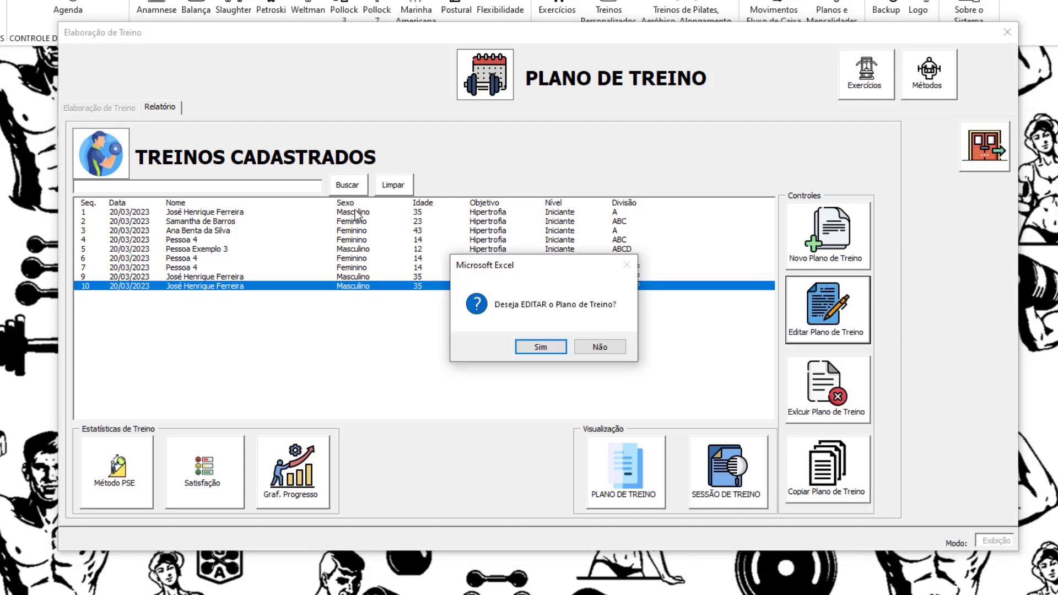
click(542, 348)
click(357, 149)
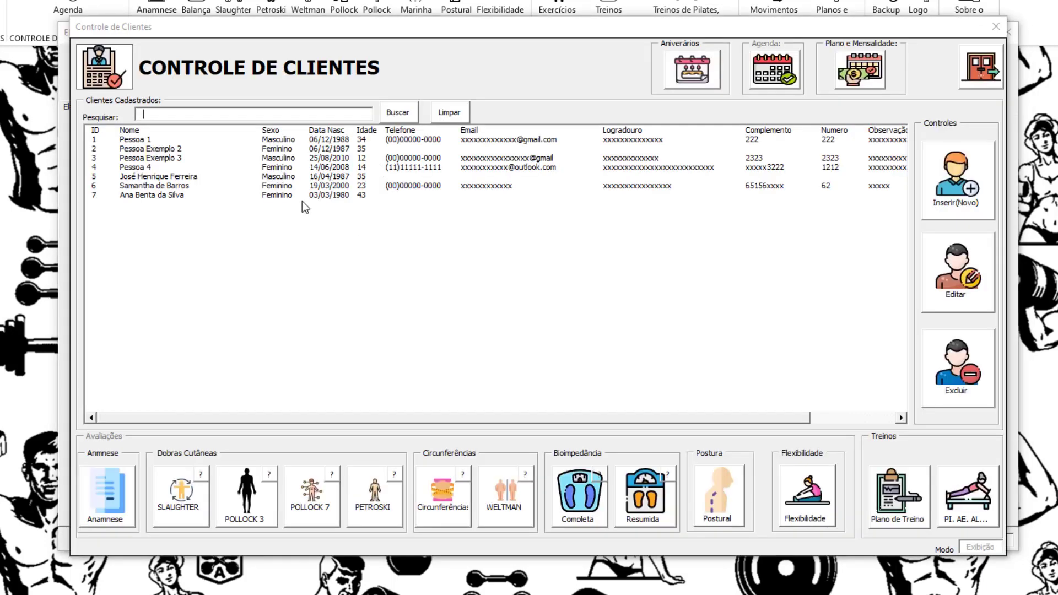
click(265, 149)
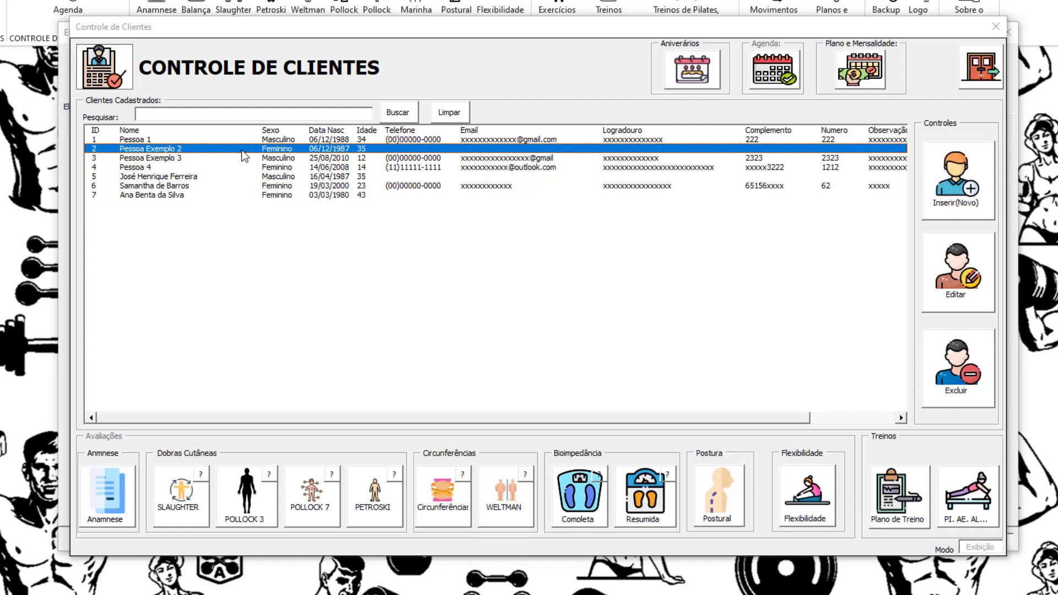
click(531, 350)
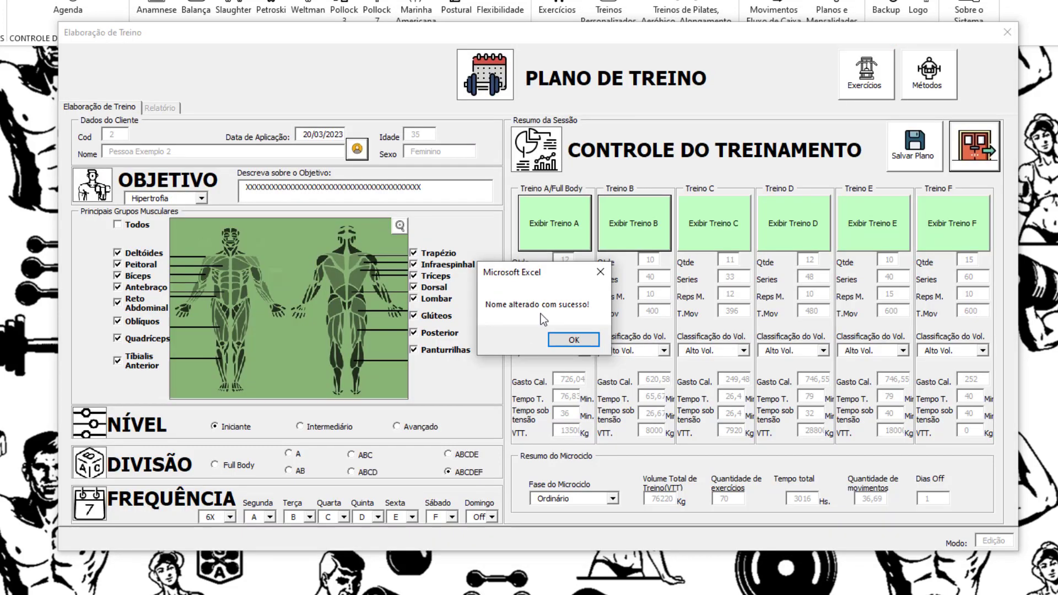
click(585, 340)
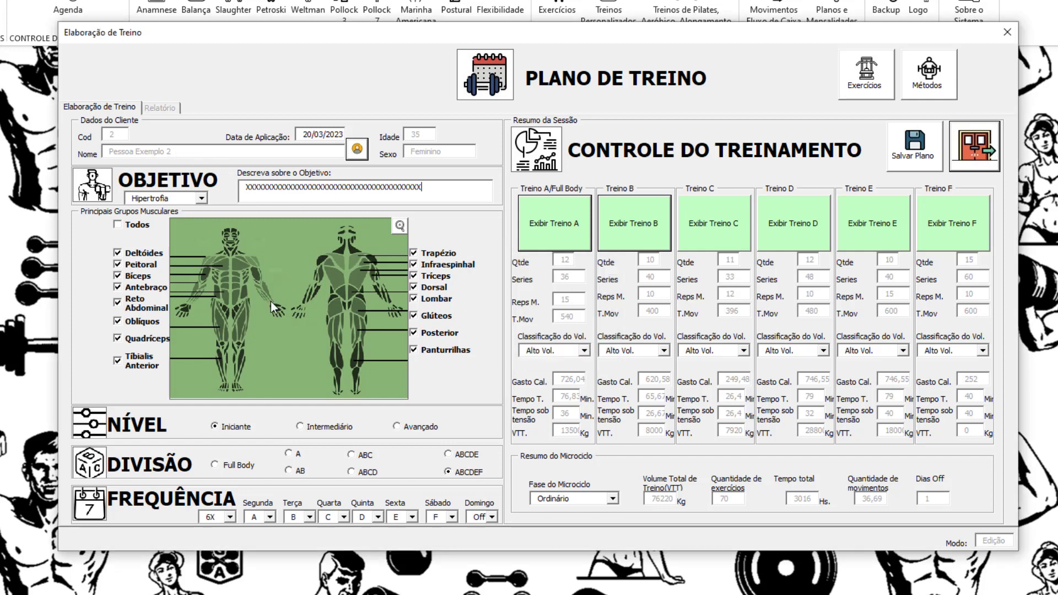
click(922, 154)
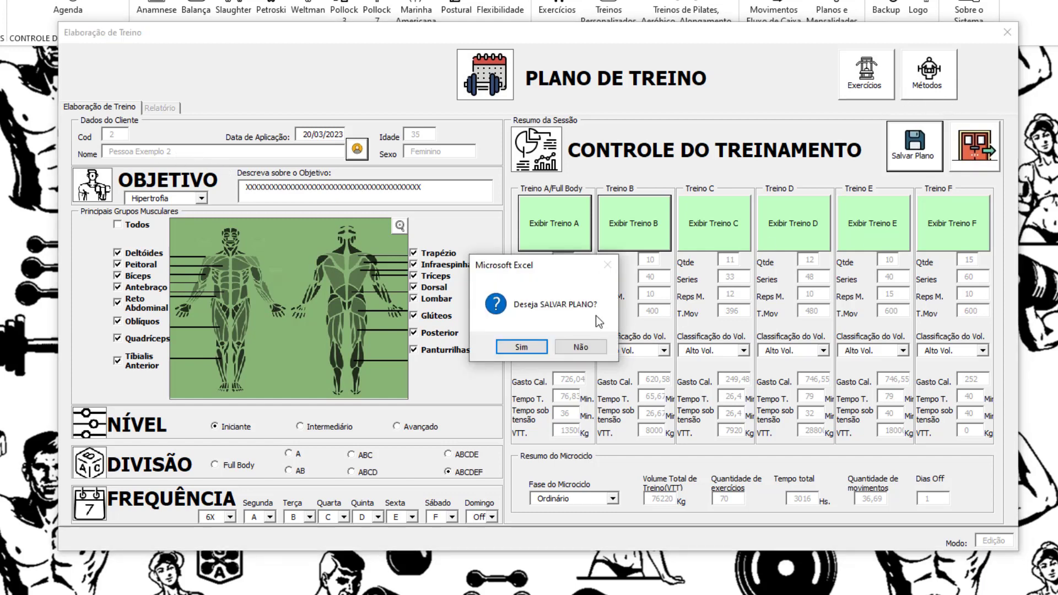
click(532, 350)
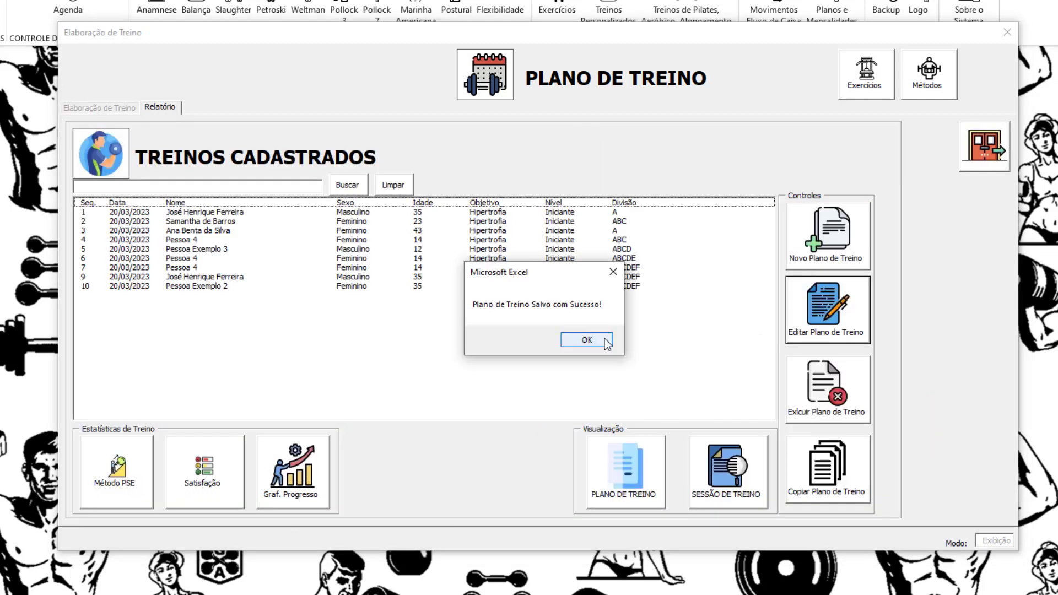
click(605, 341)
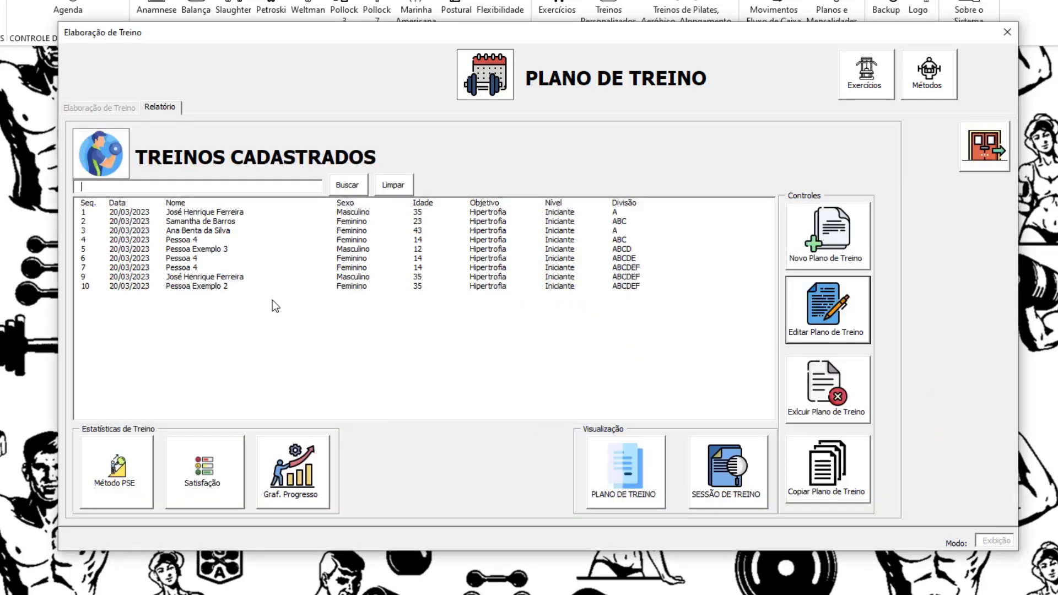
click(243, 287)
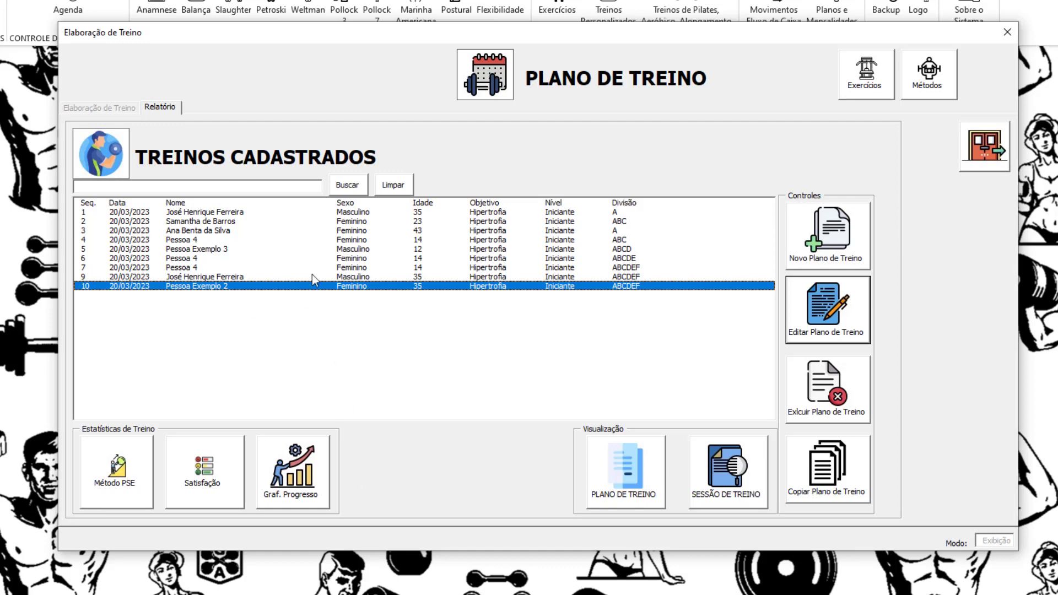
Step: Open the PSE statistics for the ninth plan and select the first session's exertion score of 2
click(246, 278)
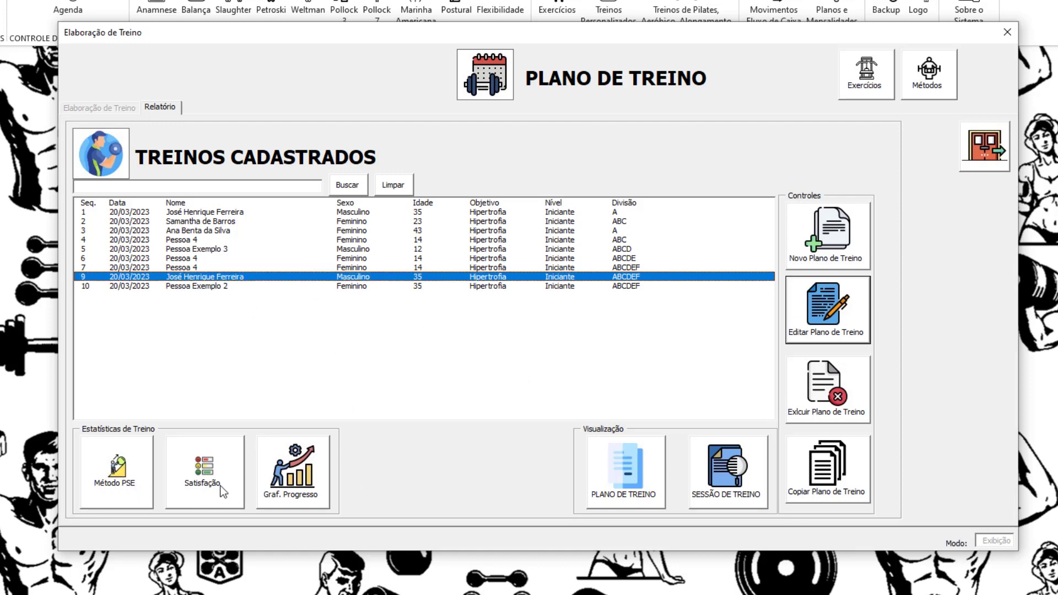
click(128, 486)
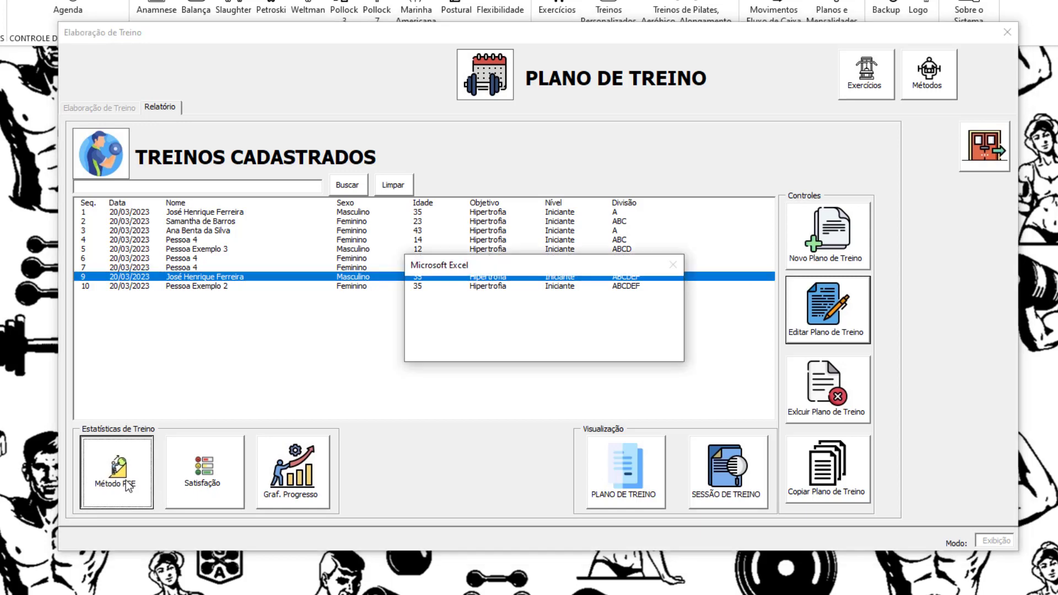
click(584, 344)
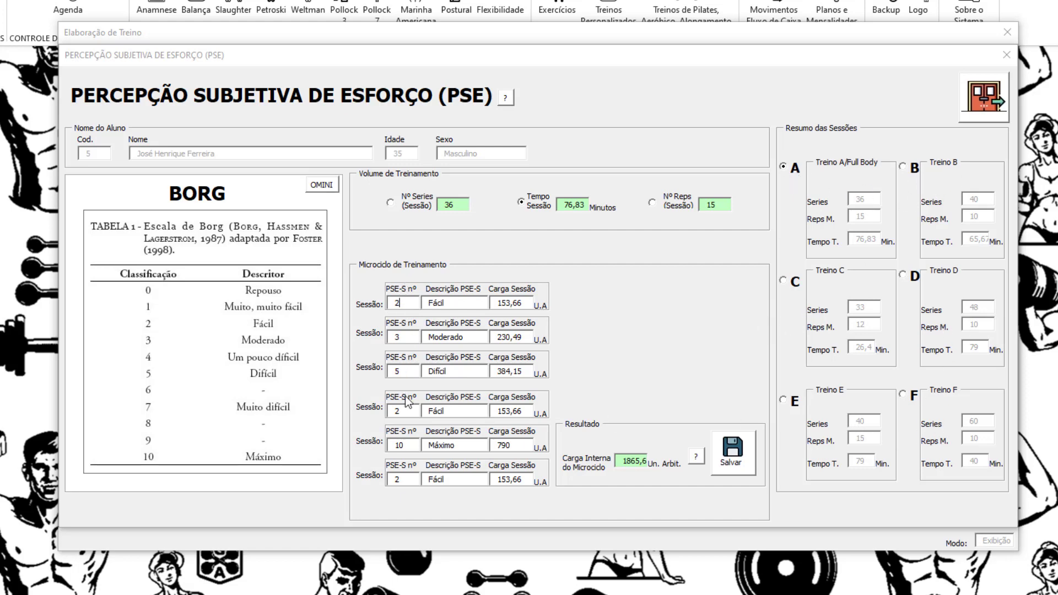
double_click(412, 304)
Step: Read the internal load control explanation, then exit the PSE form
click(982, 100)
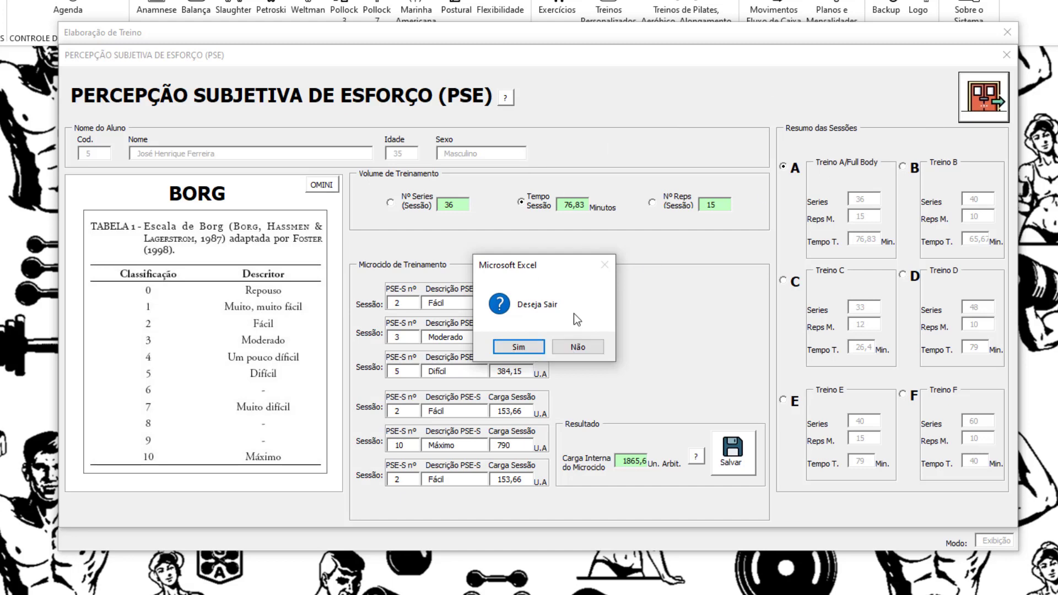
click(577, 347)
click(544, 342)
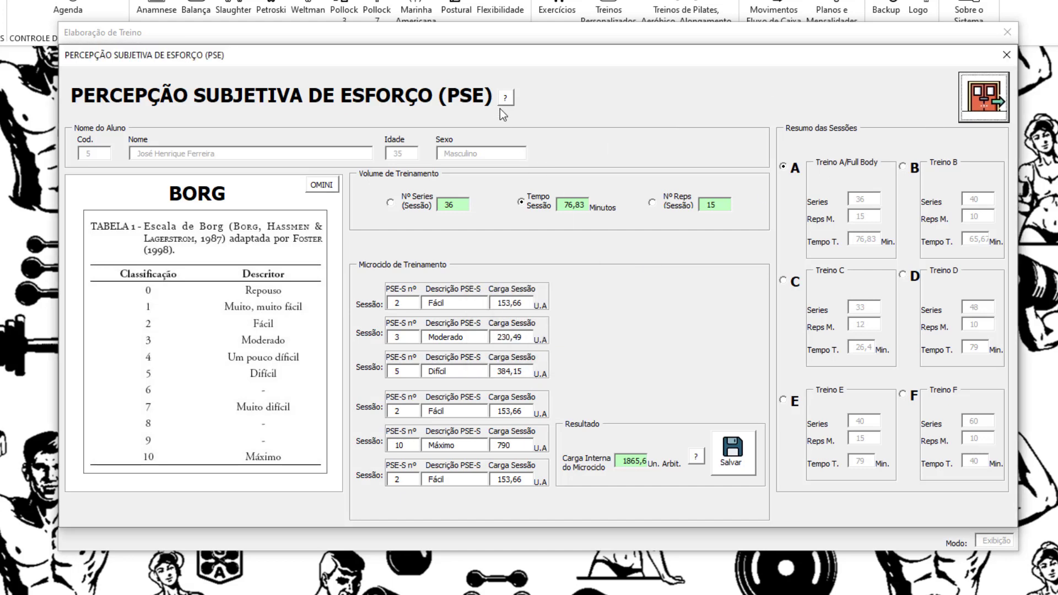
click(506, 98)
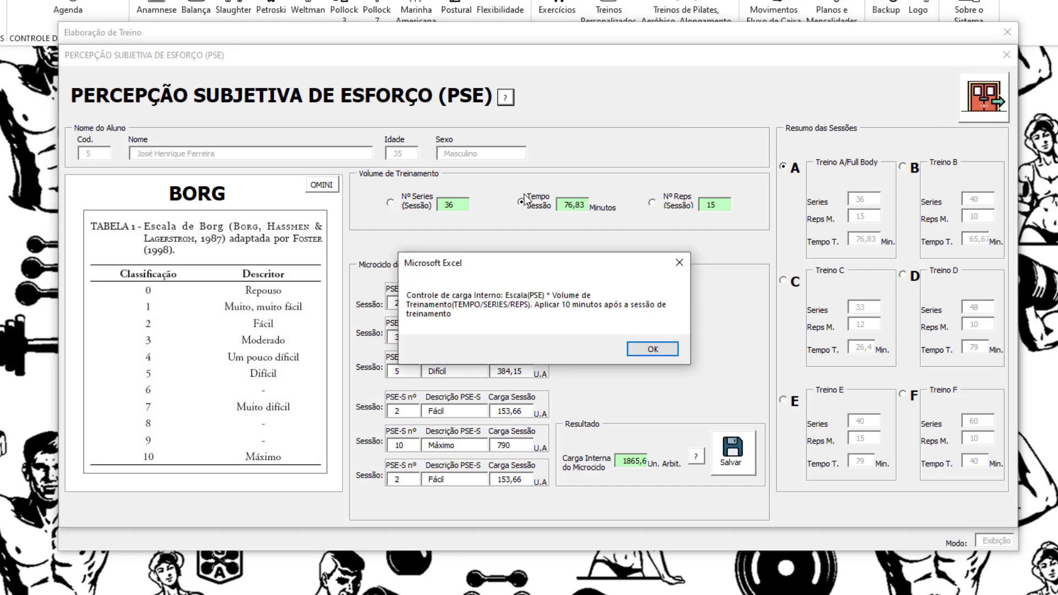
click(653, 348)
click(979, 101)
click(512, 349)
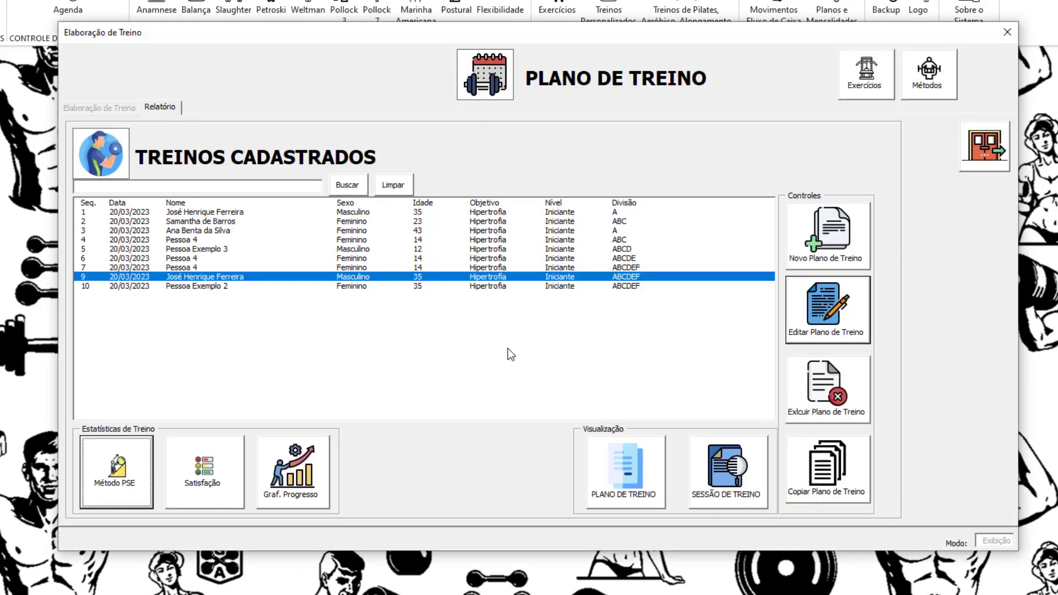
click(233, 473)
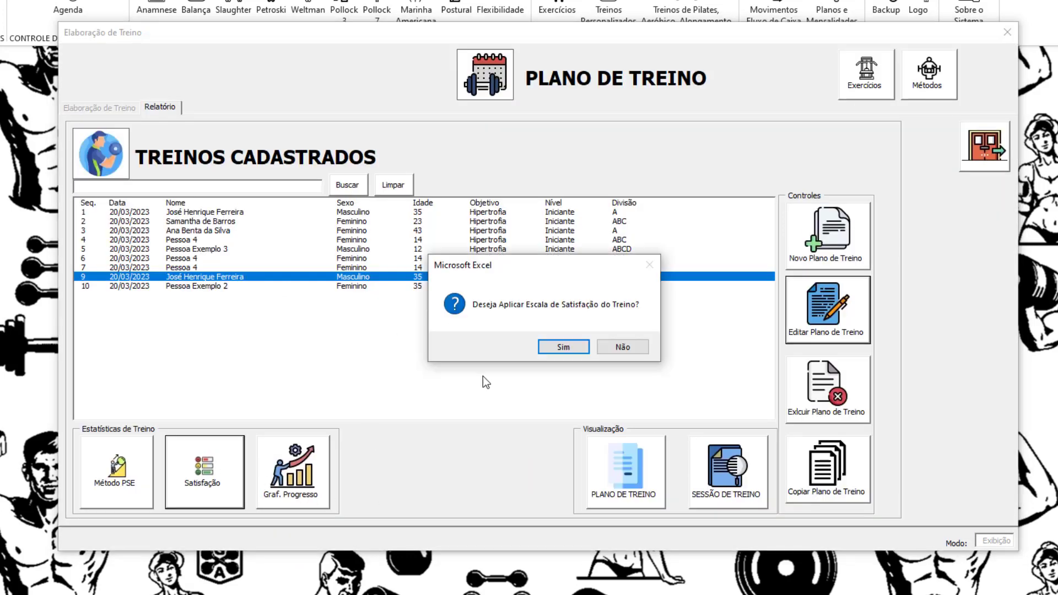
click(563, 346)
click(600, 207)
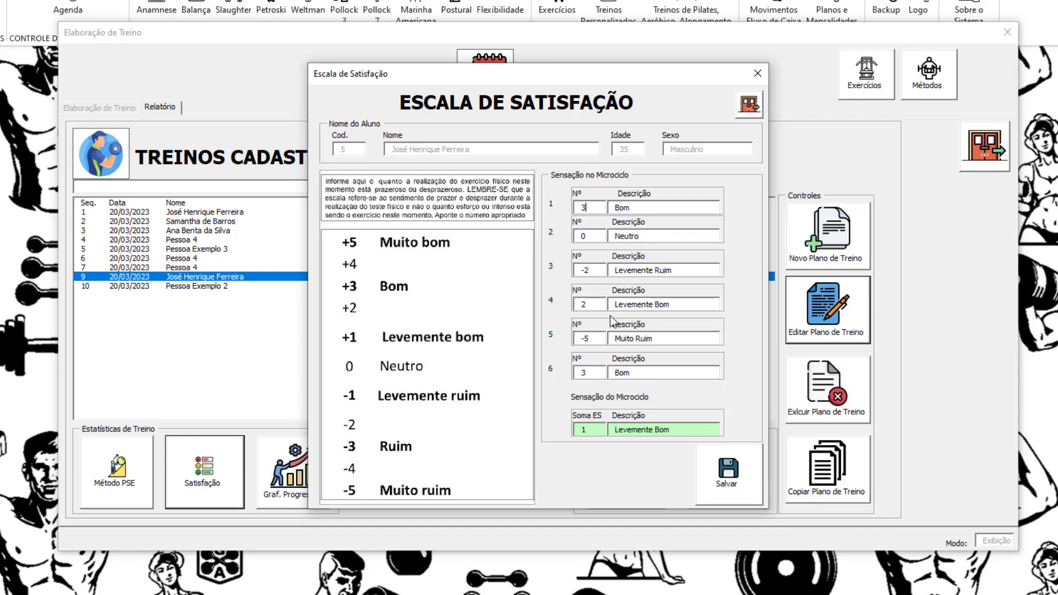
click(749, 103)
click(529, 353)
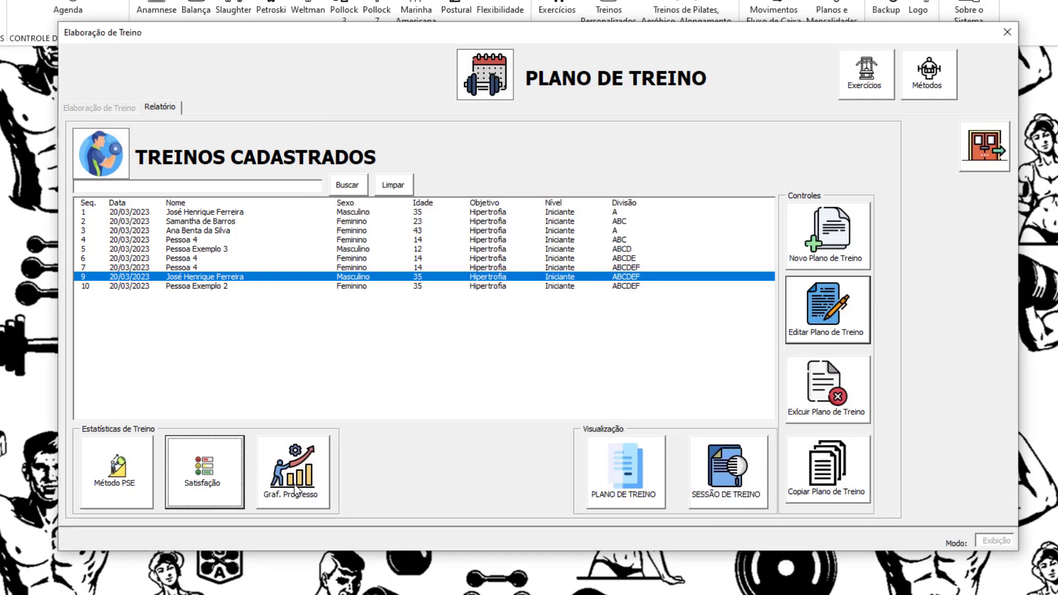
click(292, 480)
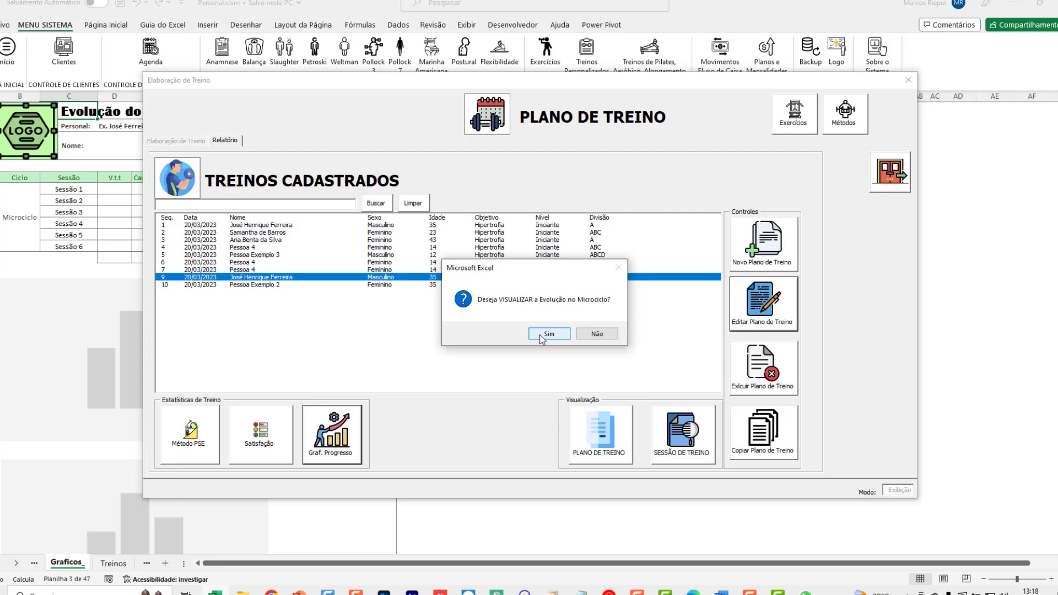
Step: Open the Evolução do Treinamento report and look over its session table and charts
click(538, 346)
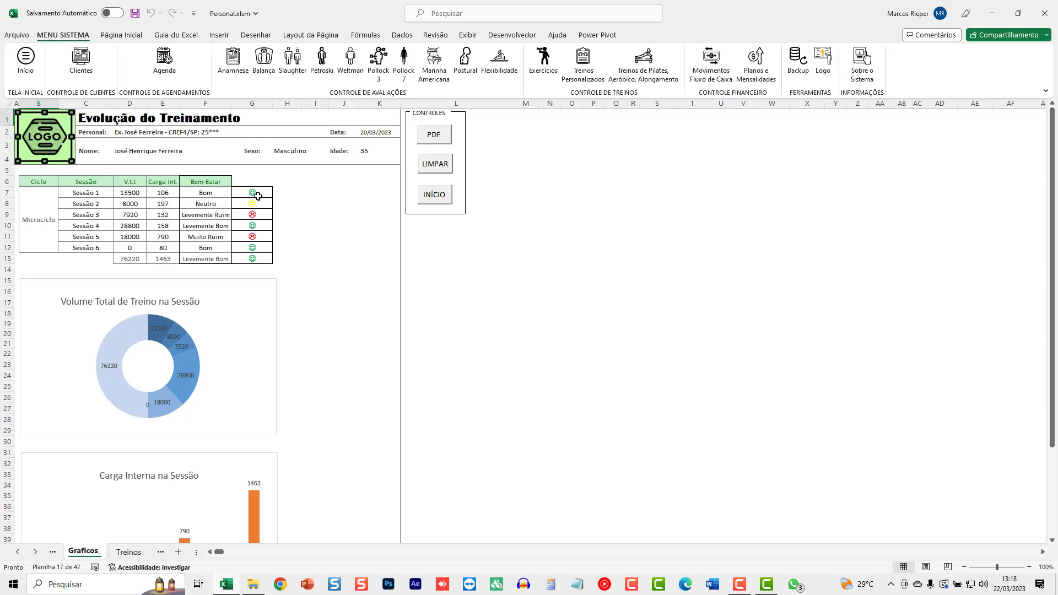
drag(258, 196, 275, 259)
click(322, 259)
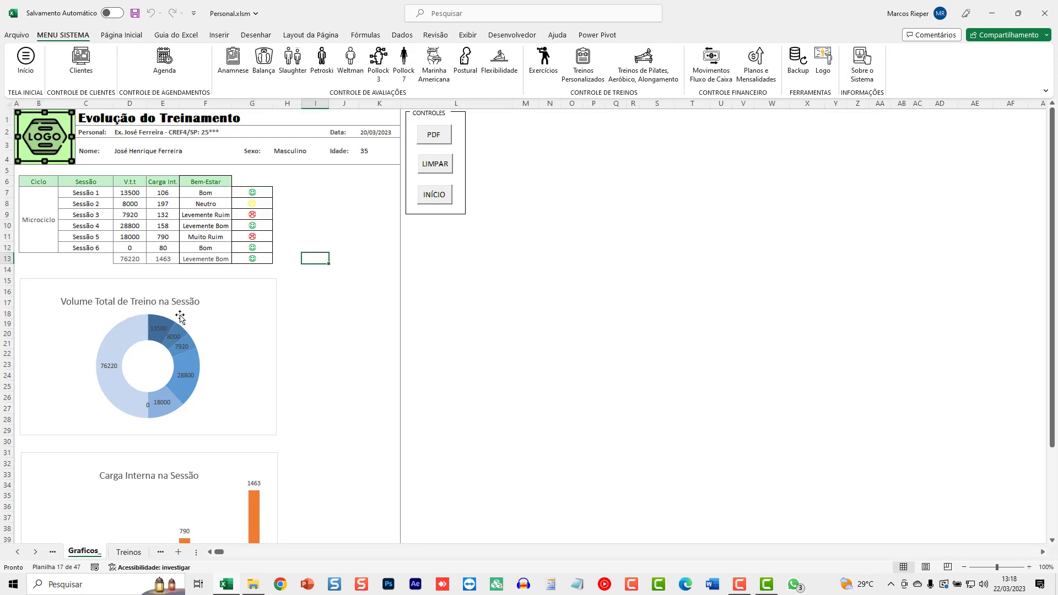
scroll(165, 341, down, 5)
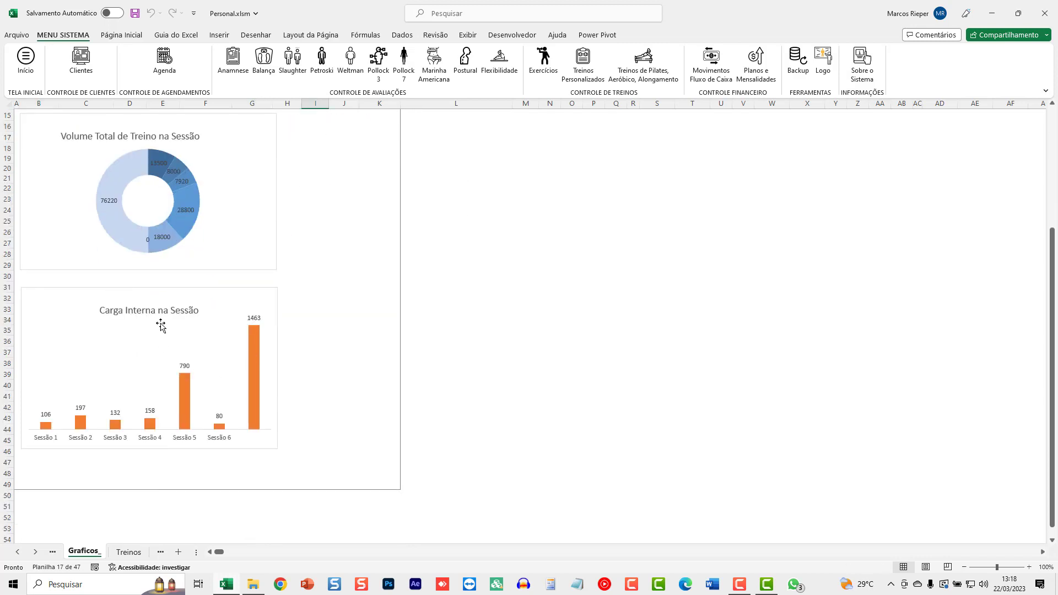
scroll(212, 406, down, 2)
scroll(220, 386, up, 5)
scroll(224, 383, up, 2)
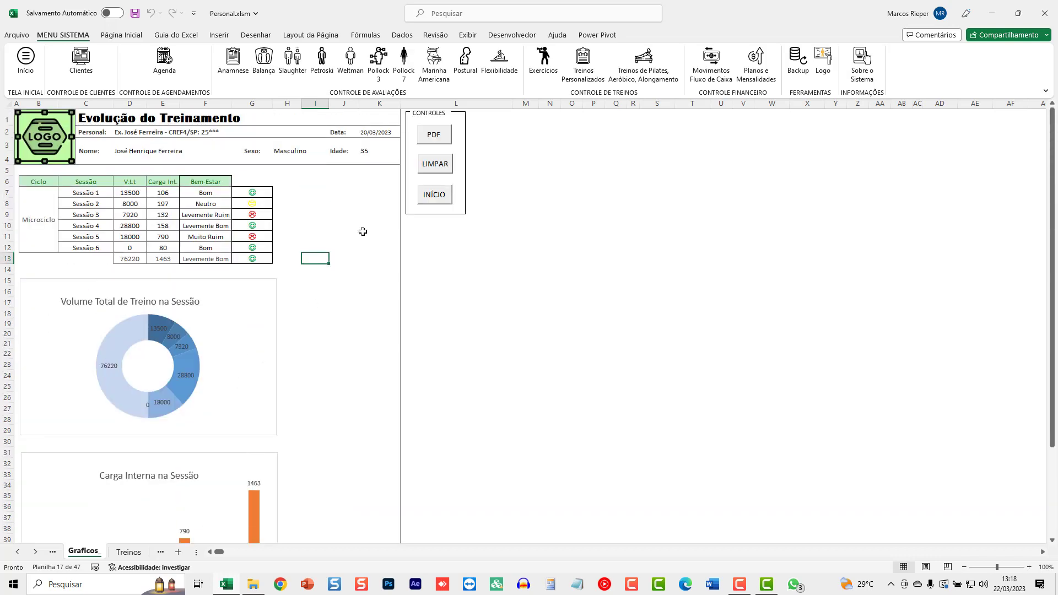
Step: Export the report as EVOLUÇÃO.pdf, review it in Edge, and close the preview
click(436, 138)
click(510, 327)
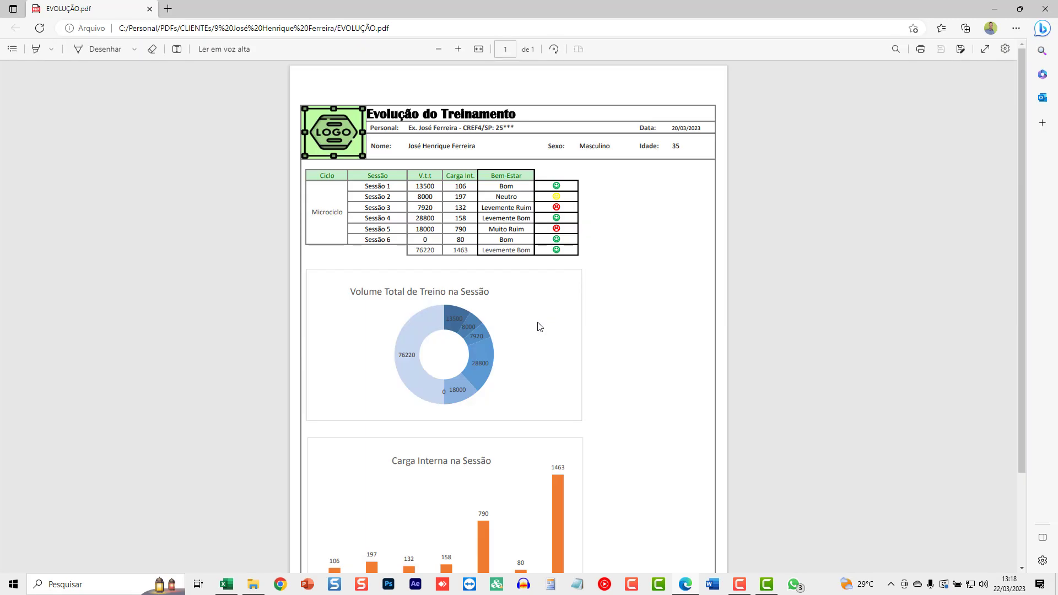
scroll(539, 327, down, 2)
scroll(539, 326, down, 2)
scroll(534, 336, up, 4)
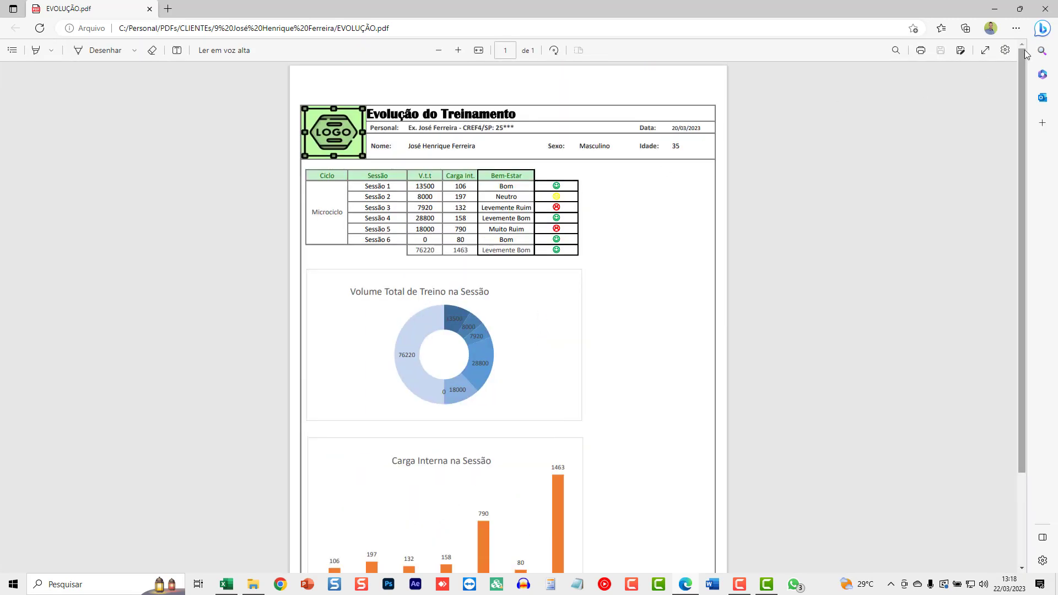
click(1052, 15)
Step: Dismiss the PDF success message and select the ninth plan in Treinos Personalizados
click(551, 330)
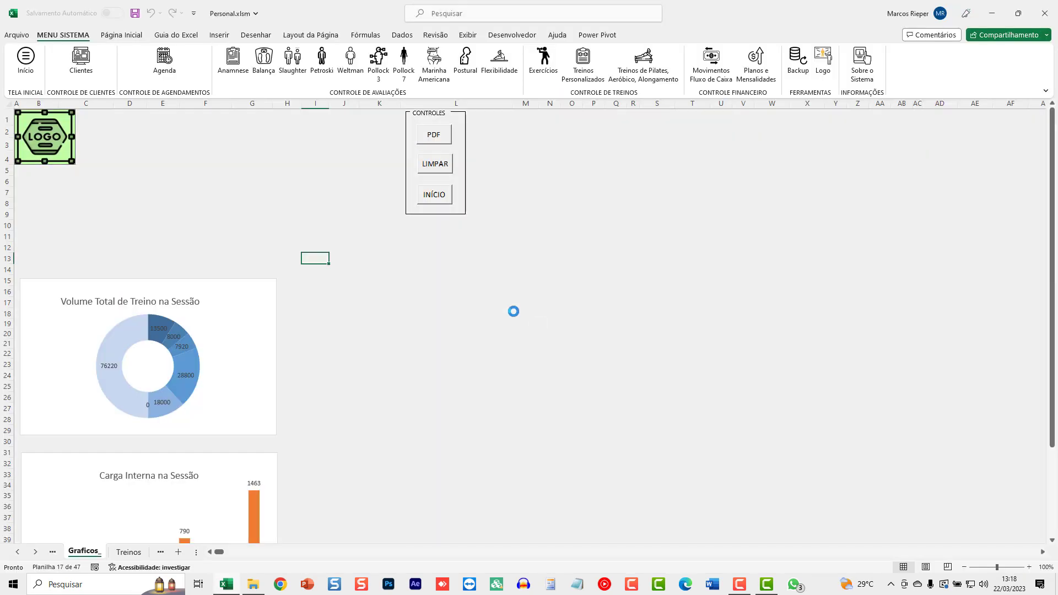
click(132, 192)
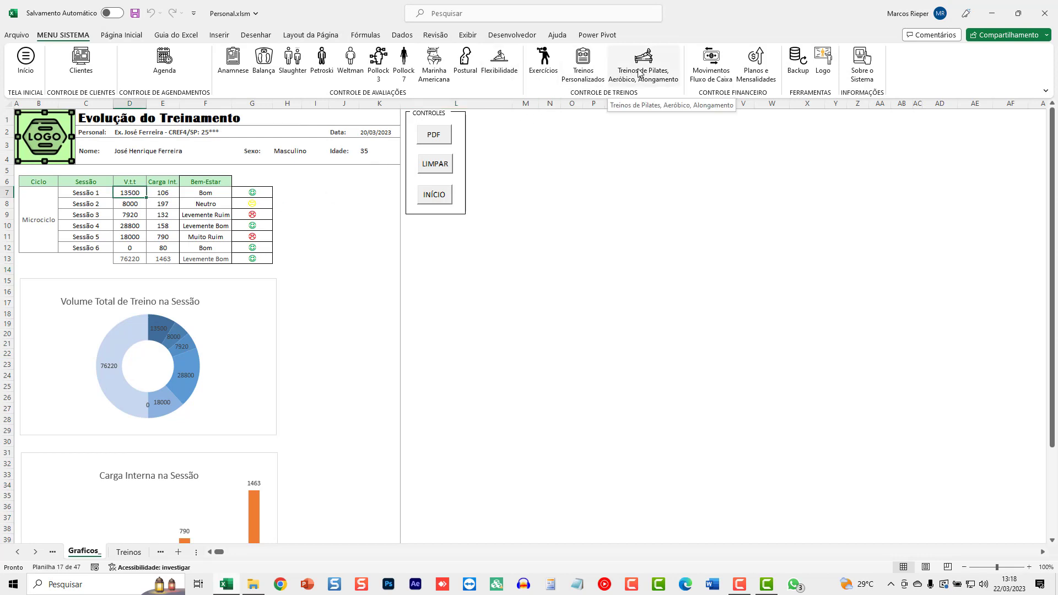
click(583, 63)
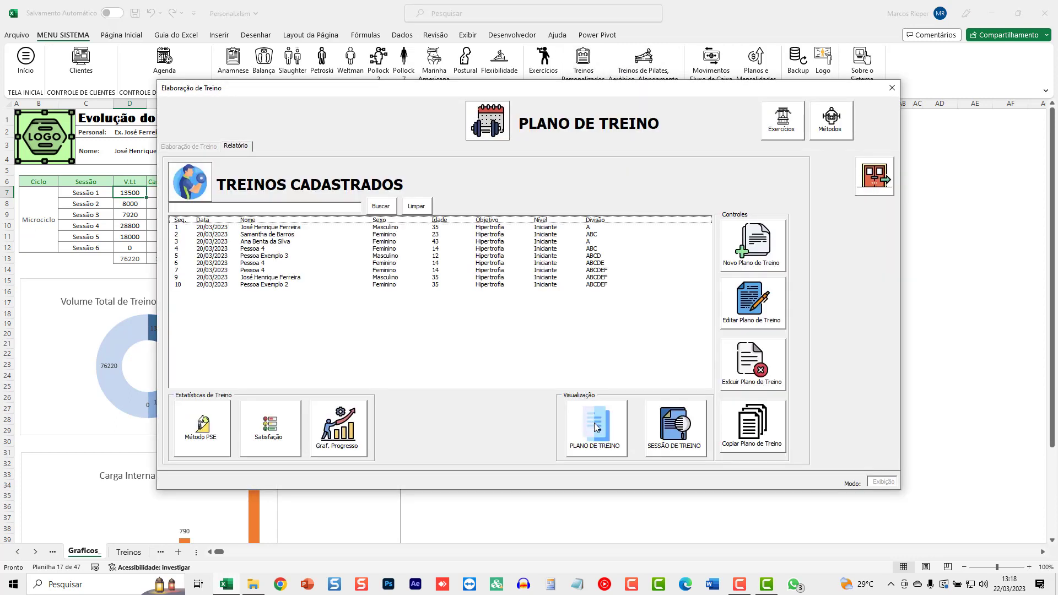
click(425, 278)
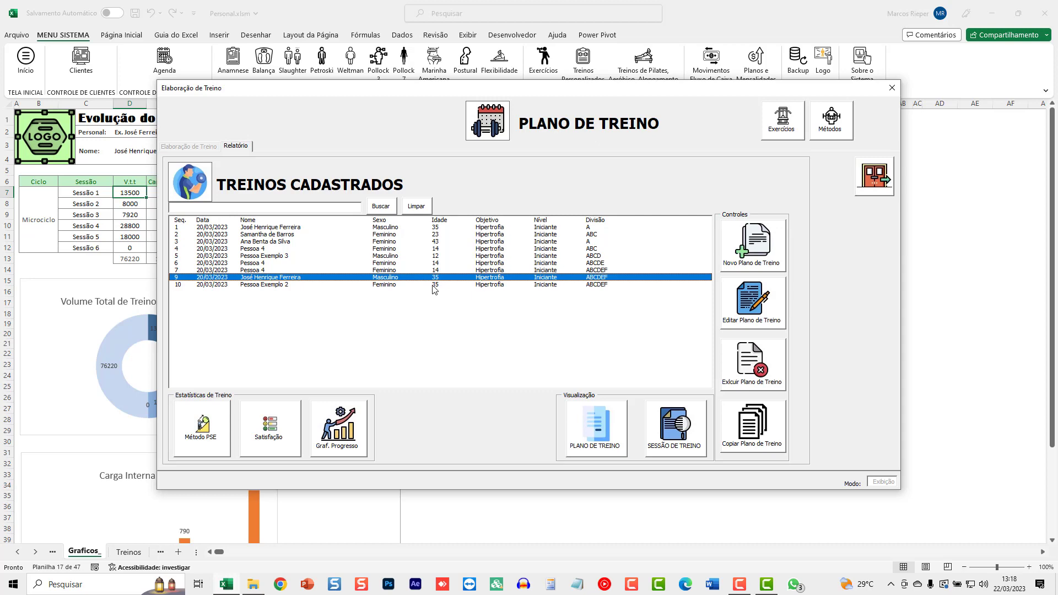
Step: Show plan 9's summary (Hipertrofia, ABCDEF, 6X) on ResumoMicrociclo and scroll through it
click(599, 434)
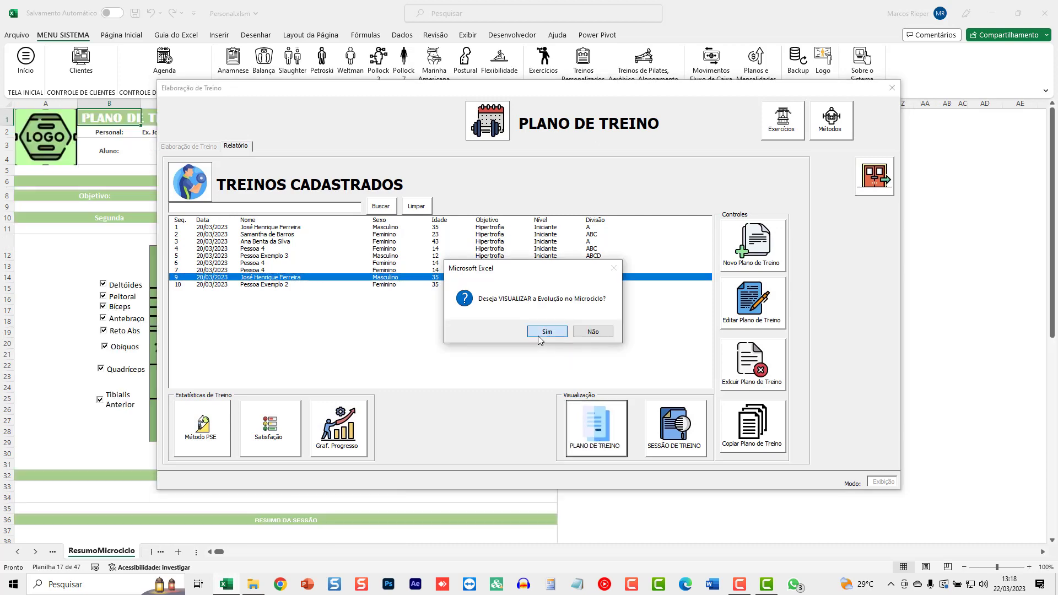
click(542, 333)
scroll(379, 208, down, 3)
scroll(375, 260, down, 3)
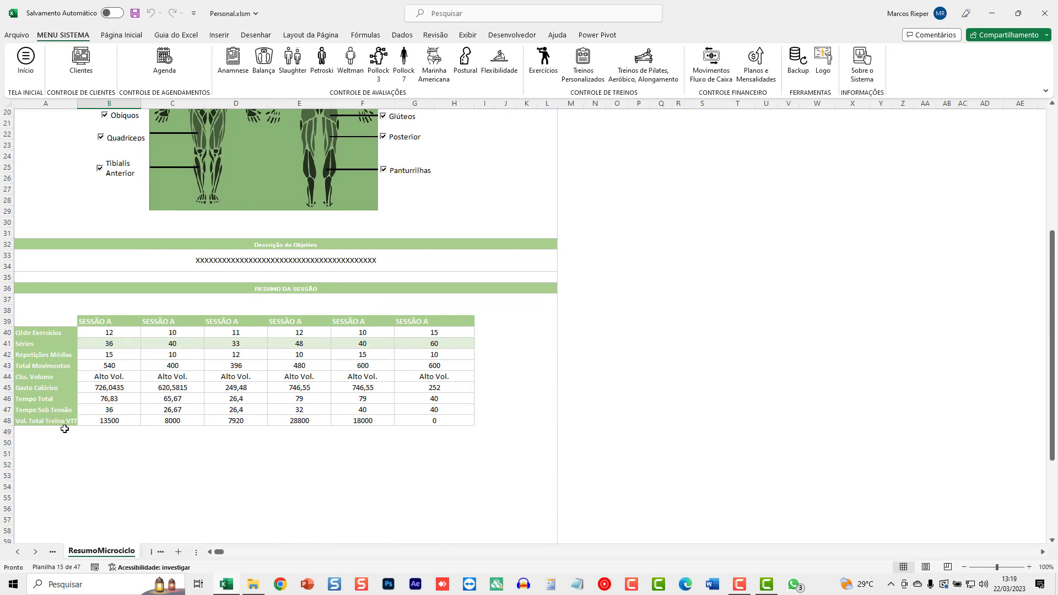
scroll(239, 410, up, 1)
scroll(246, 400, up, 5)
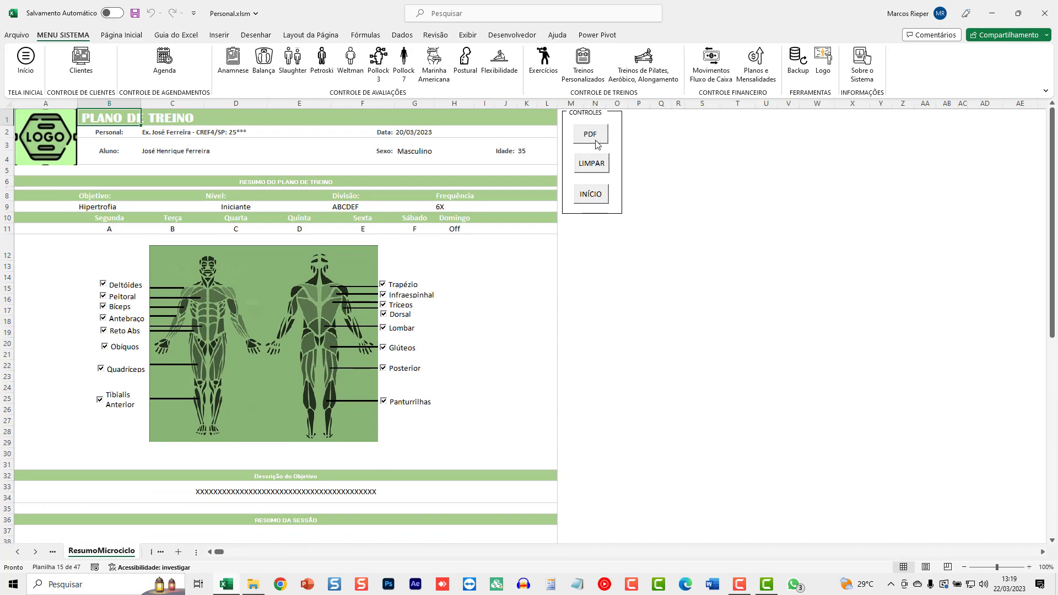
scroll(439, 295, down, 1)
scroll(439, 295, down, 1)
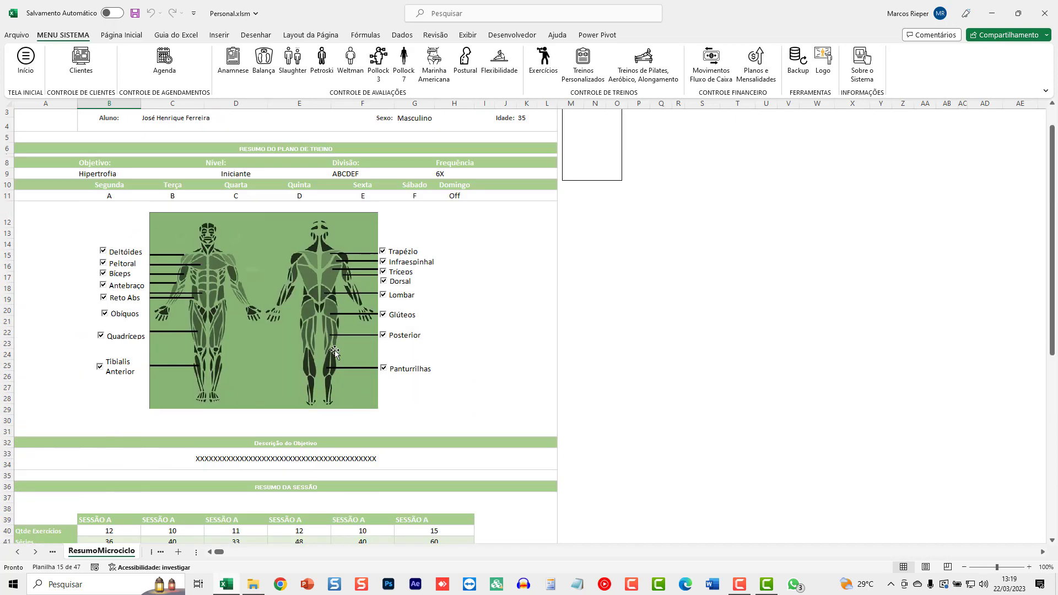
scroll(439, 294, up, 2)
Step: Generate the printable workout session sheets for the ninth training plan
click(586, 74)
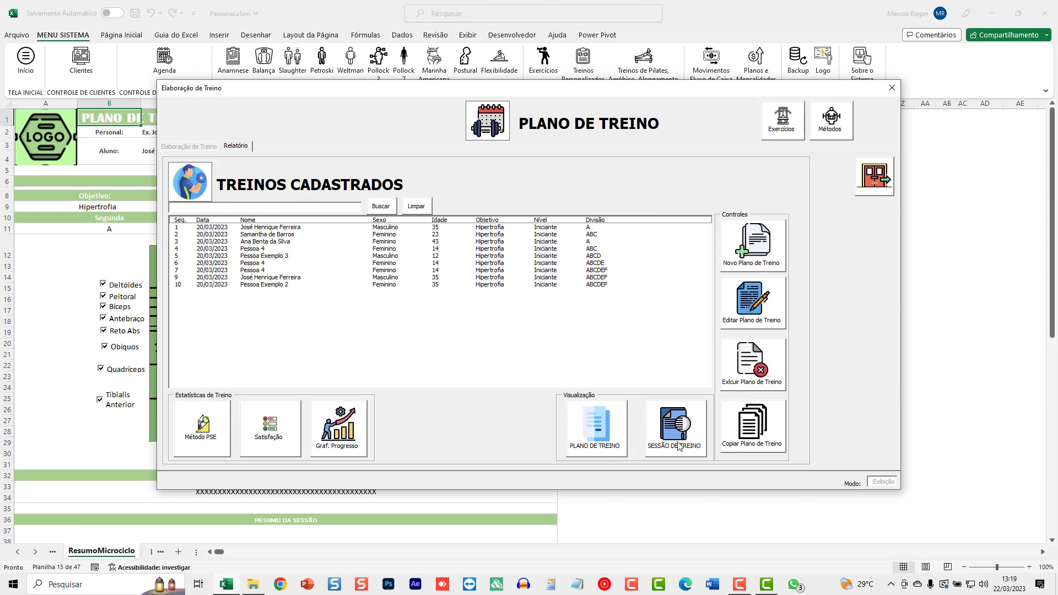
click(681, 425)
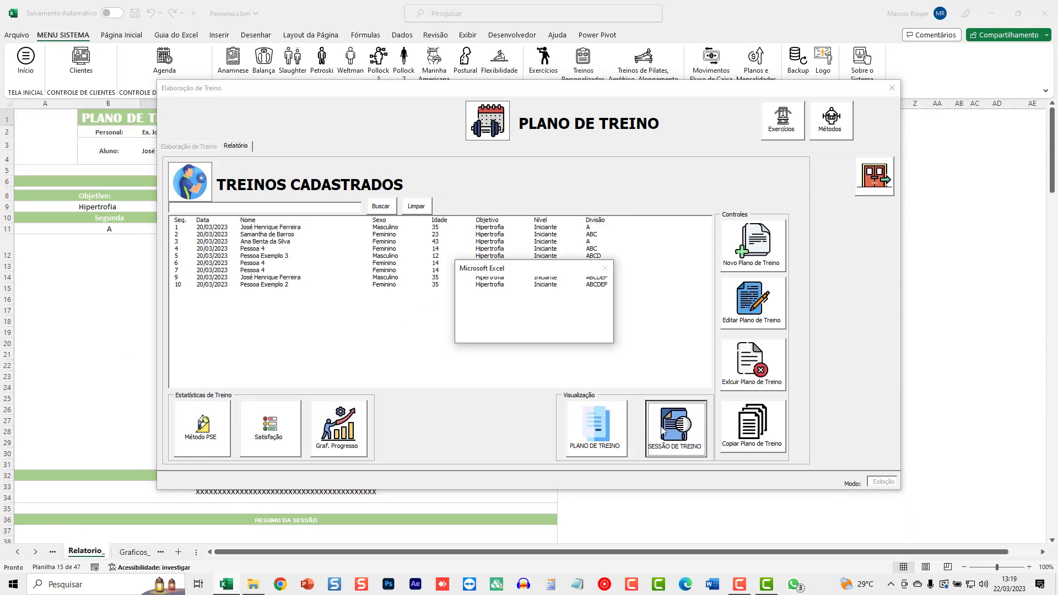
click(532, 331)
click(561, 333)
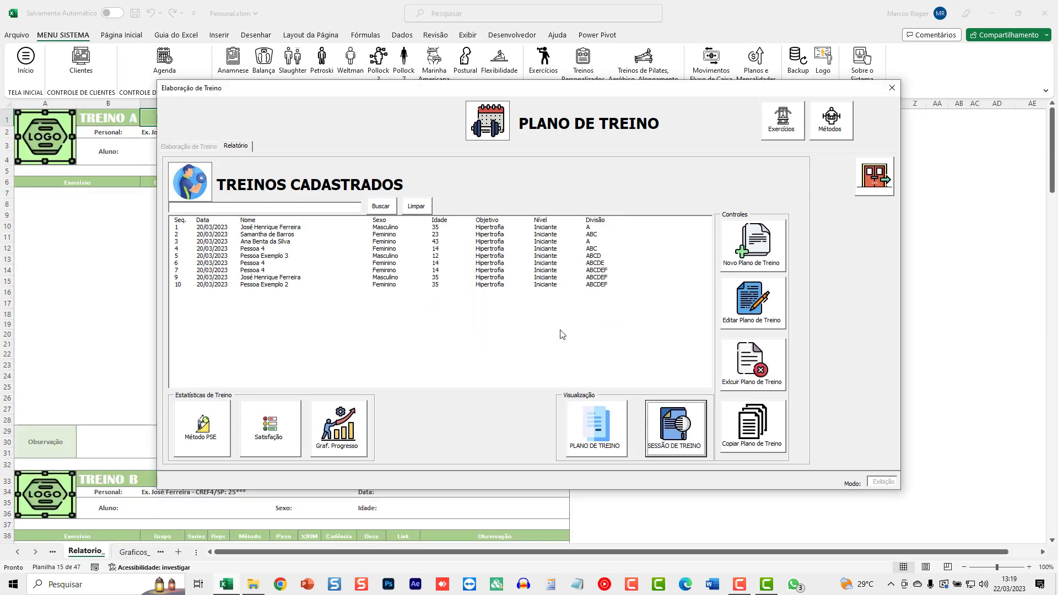
click(469, 284)
click(473, 277)
click(683, 440)
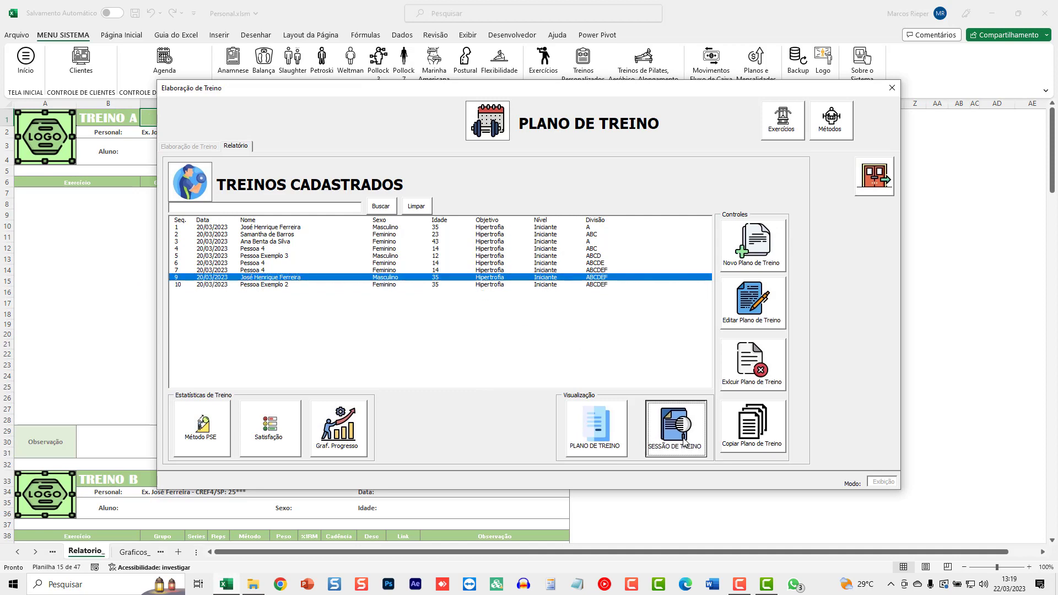
click(532, 334)
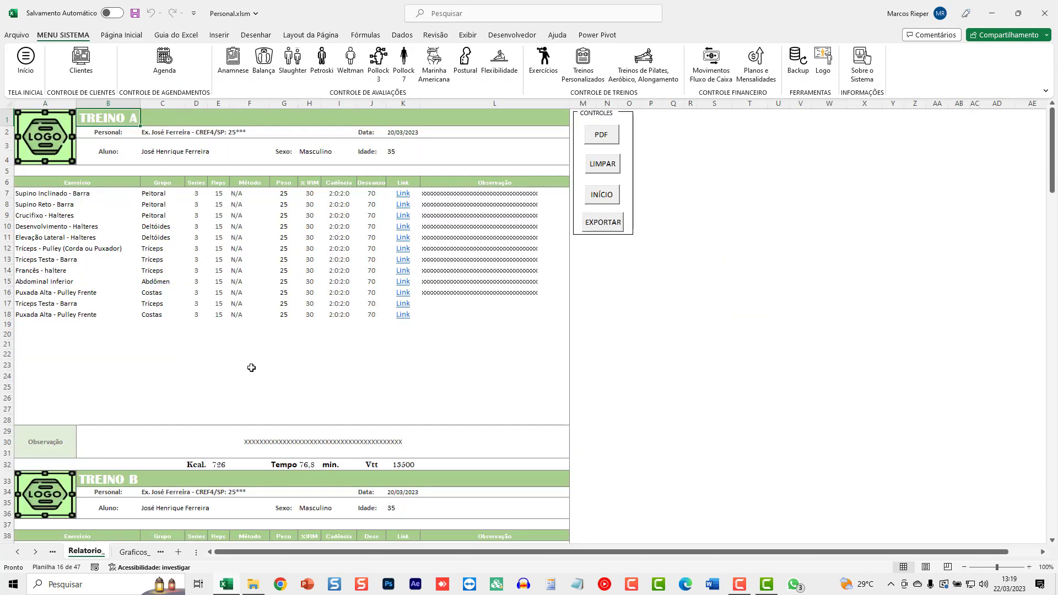
Step: Scroll down the Relatorio sheet, checking the TREINO C and D calorie cells E64 and E96
scroll(328, 361, down, 1)
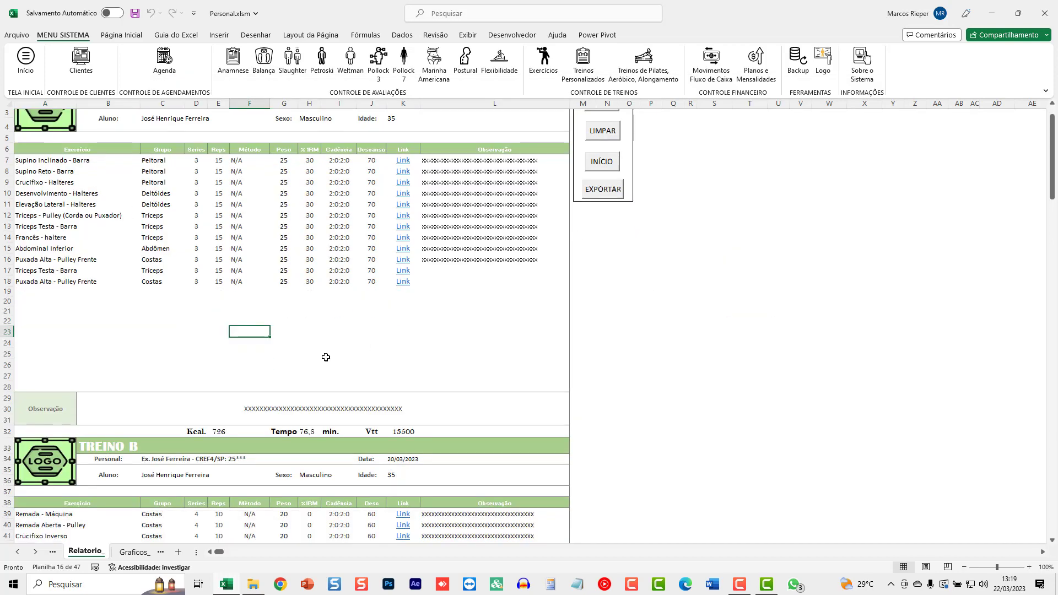
scroll(327, 360, down, 4)
scroll(327, 360, down, 5)
scroll(328, 360, down, 4)
scroll(328, 360, down, 4)
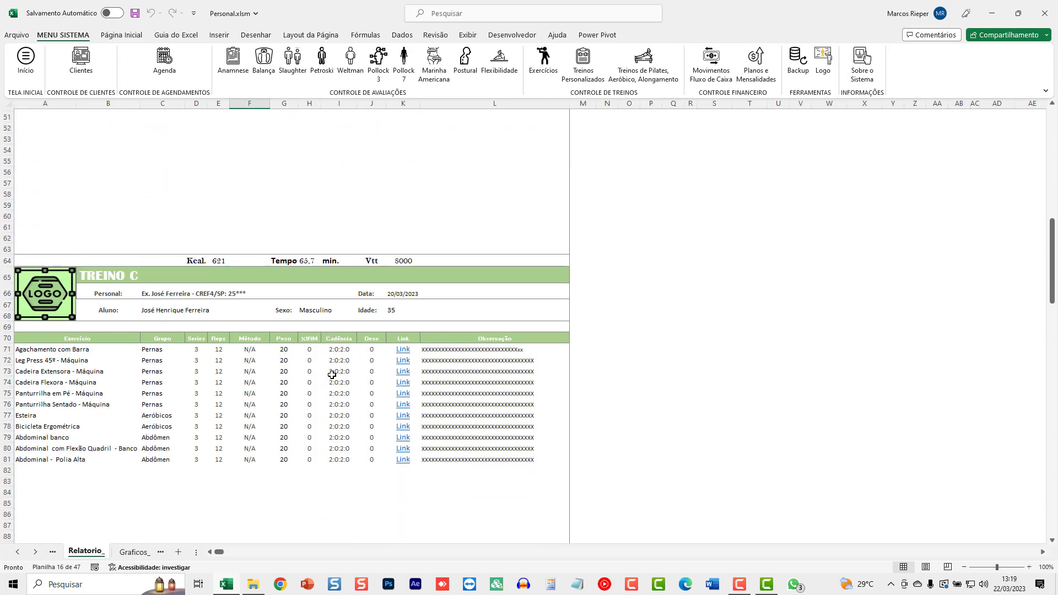
scroll(289, 306, down, 3)
click(218, 165)
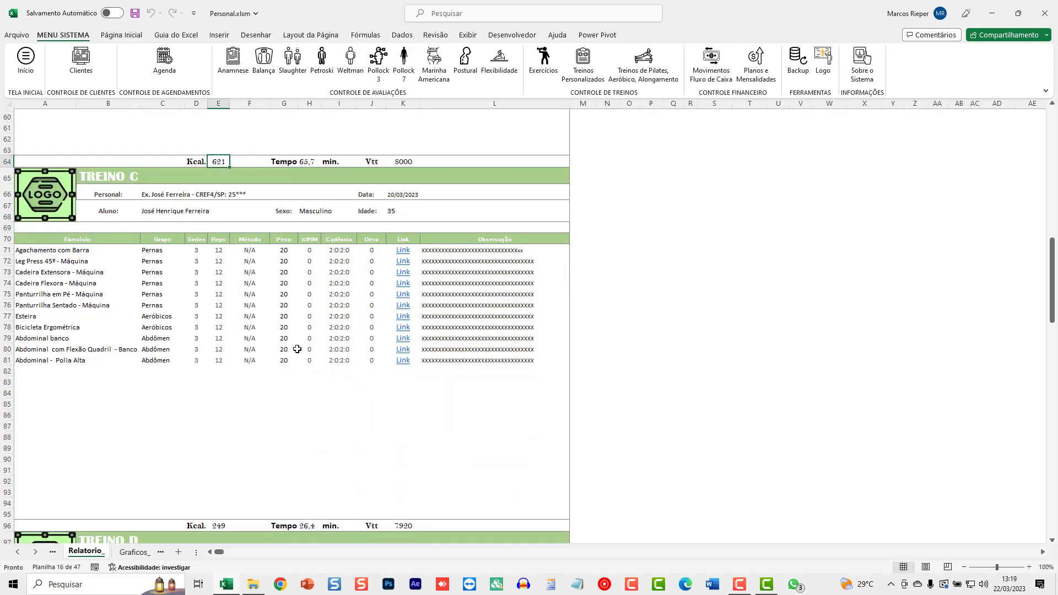
scroll(218, 166, down, 5)
click(221, 361)
Step: Scroll down to TREINO E, then back up to TREINO A and the CONTROLES panel
scroll(321, 428, down, 2)
scroll(320, 427, down, 7)
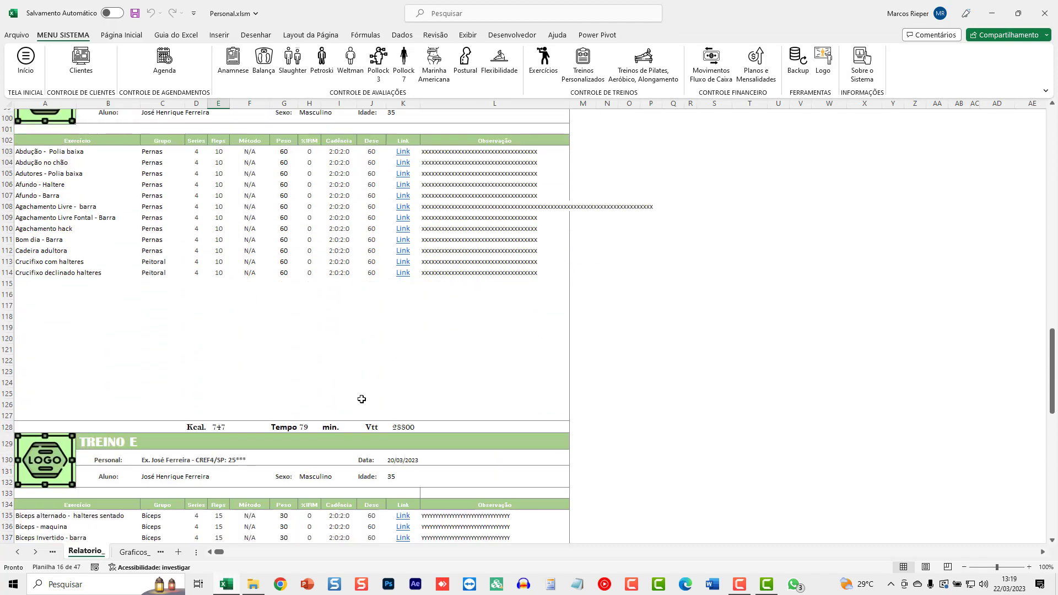
scroll(359, 396, down, 5)
scroll(410, 306, down, 2)
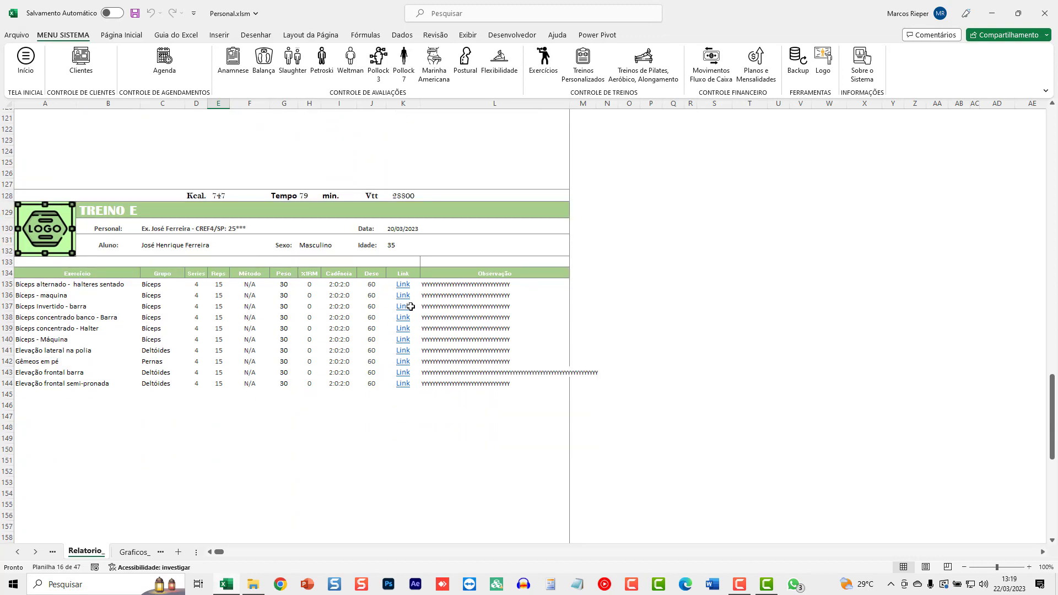
scroll(422, 329, up, 6)
scroll(425, 324, up, 2)
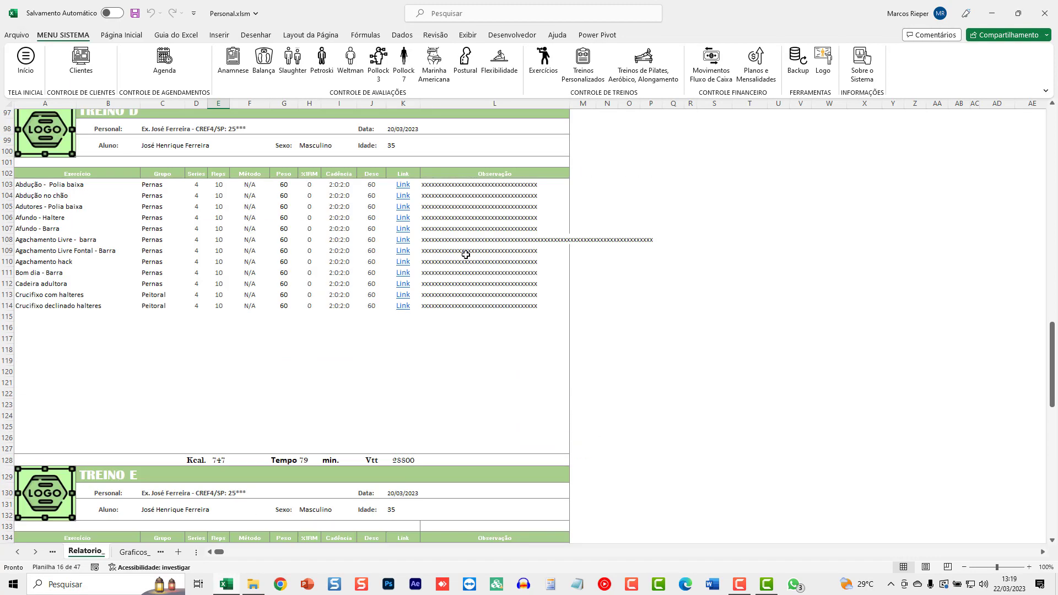
click(466, 252)
scroll(507, 270, up, 1)
scroll(507, 270, up, 15)
scroll(507, 269, up, 13)
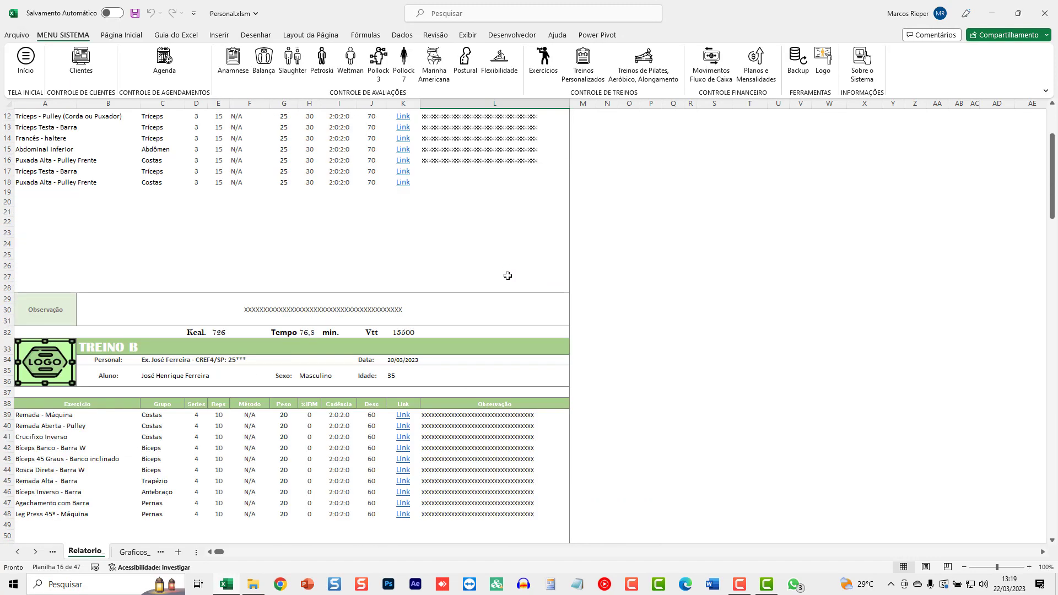
scroll(508, 274, up, 4)
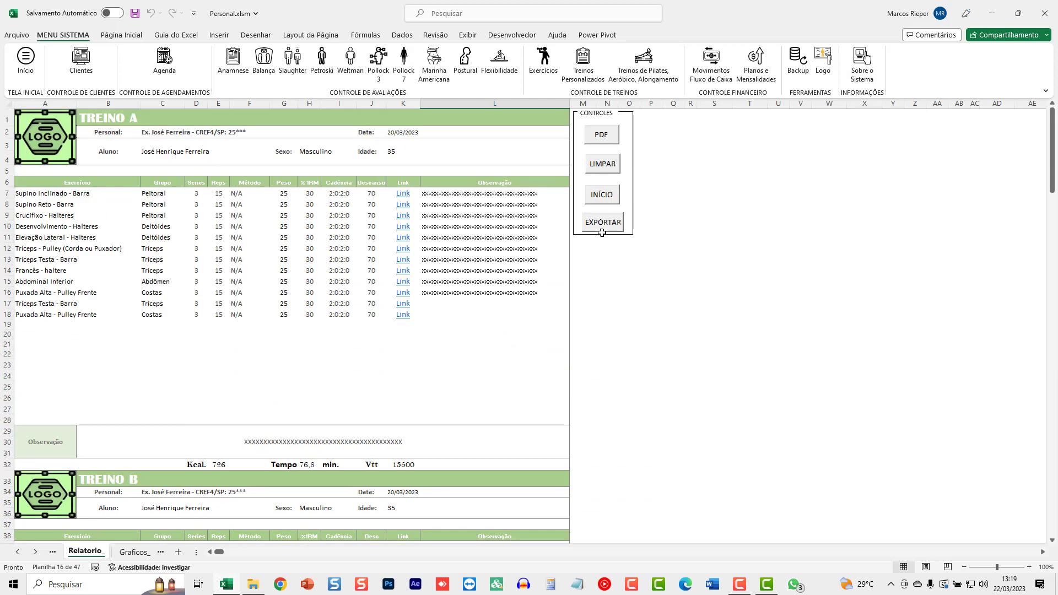
Step: Export the workout sheets as SESSÃO DE TREINO.pdf and scroll through it in Edge
click(607, 145)
click(515, 329)
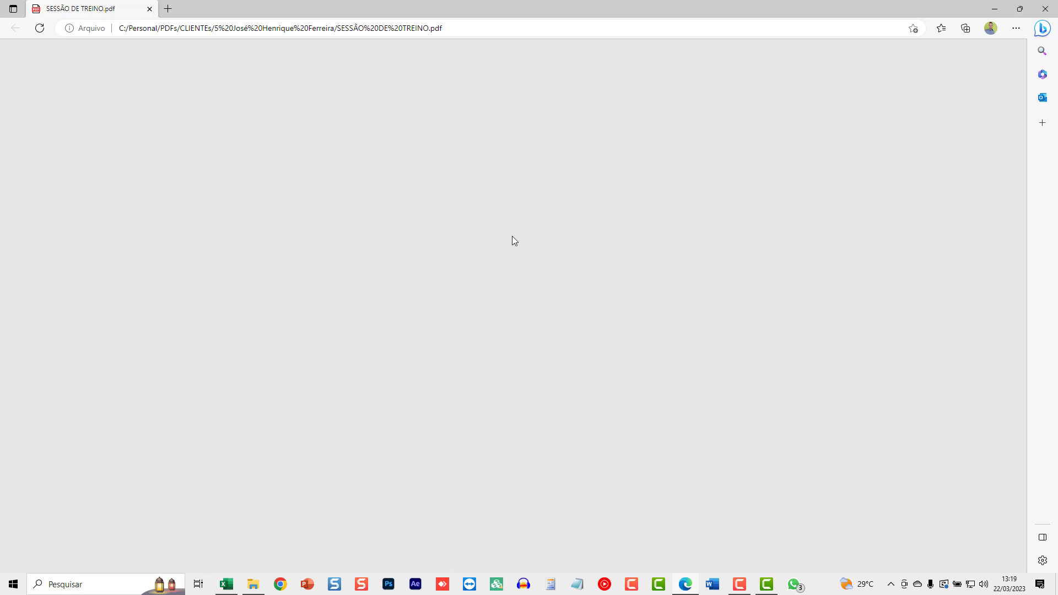
scroll(508, 228, down, 5)
scroll(510, 229, down, 5)
scroll(512, 229, down, 5)
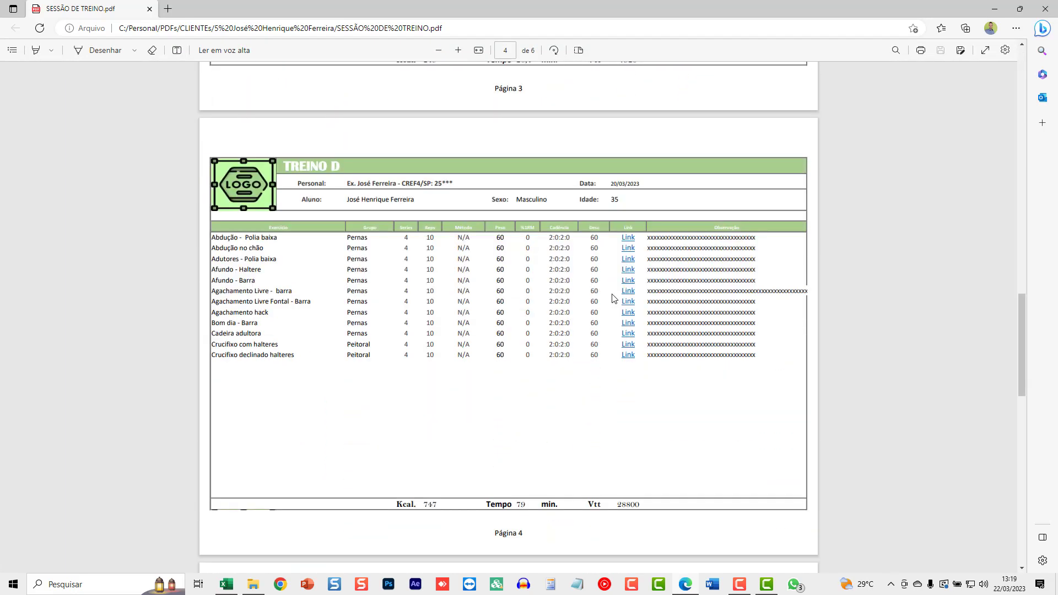
Step: View the Afundo - Haltere image from its link, then return to the PDF
click(634, 272)
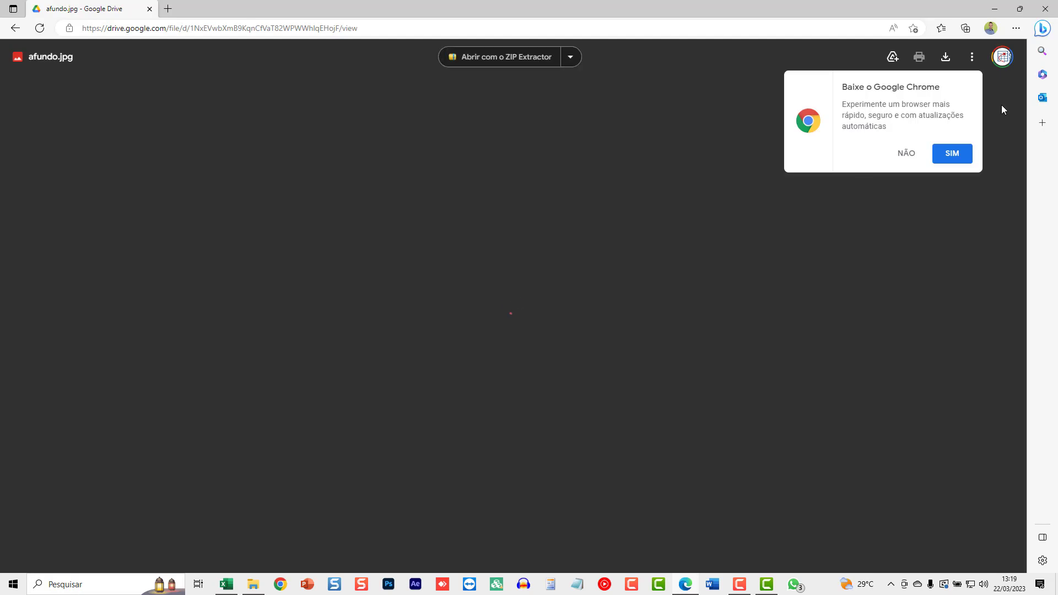
click(906, 154)
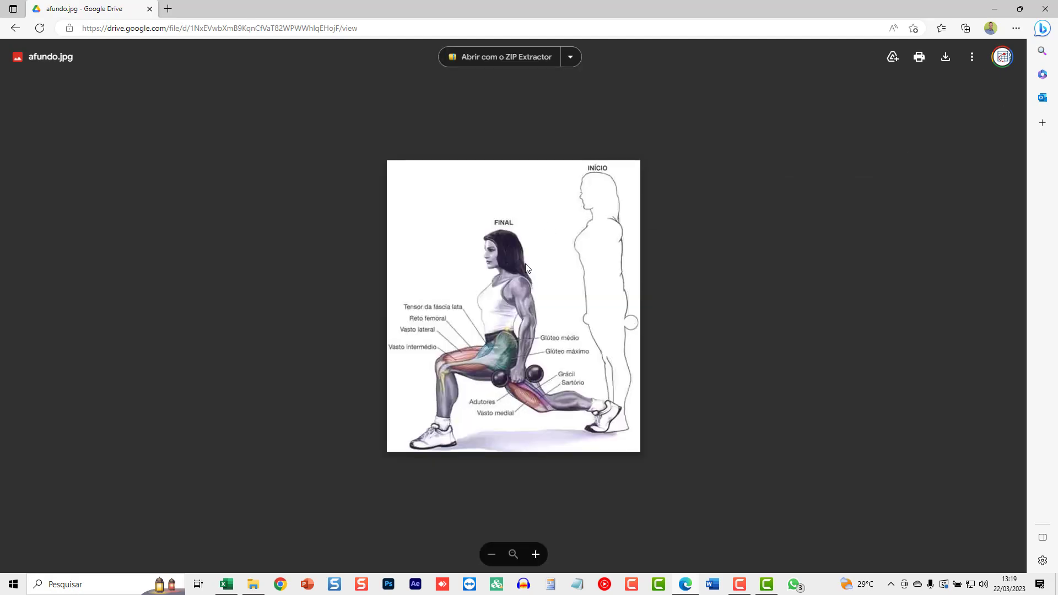
key(alt+Left)
scroll(555, 213, up, 10)
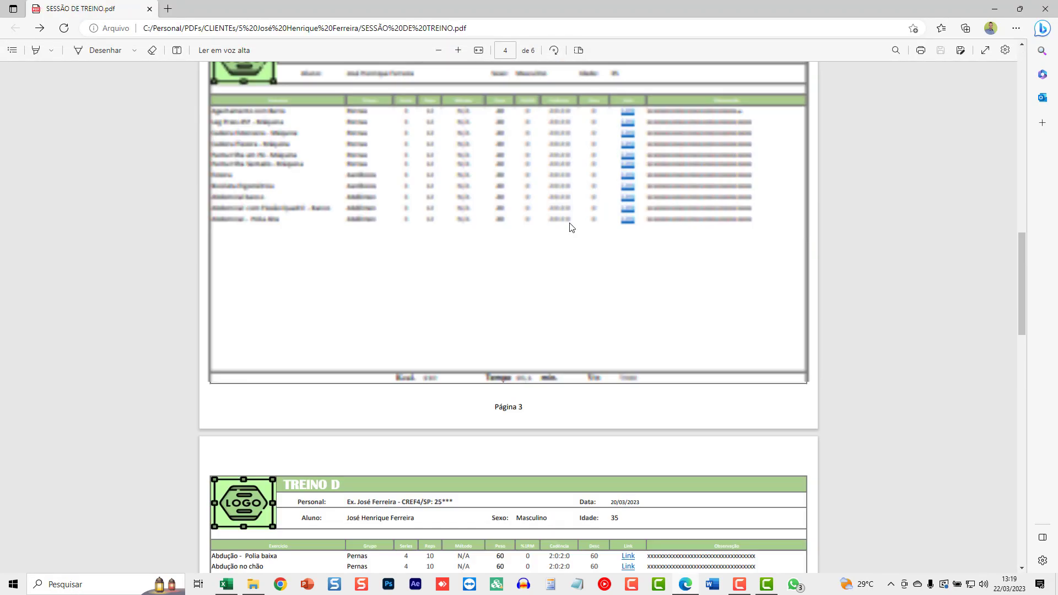
scroll(568, 187, up, 10)
Step: Close Edge, acknowledge 'Pdf gerado com Sucesso!', and reopen the Treinos Personalizados plans list
click(1049, 15)
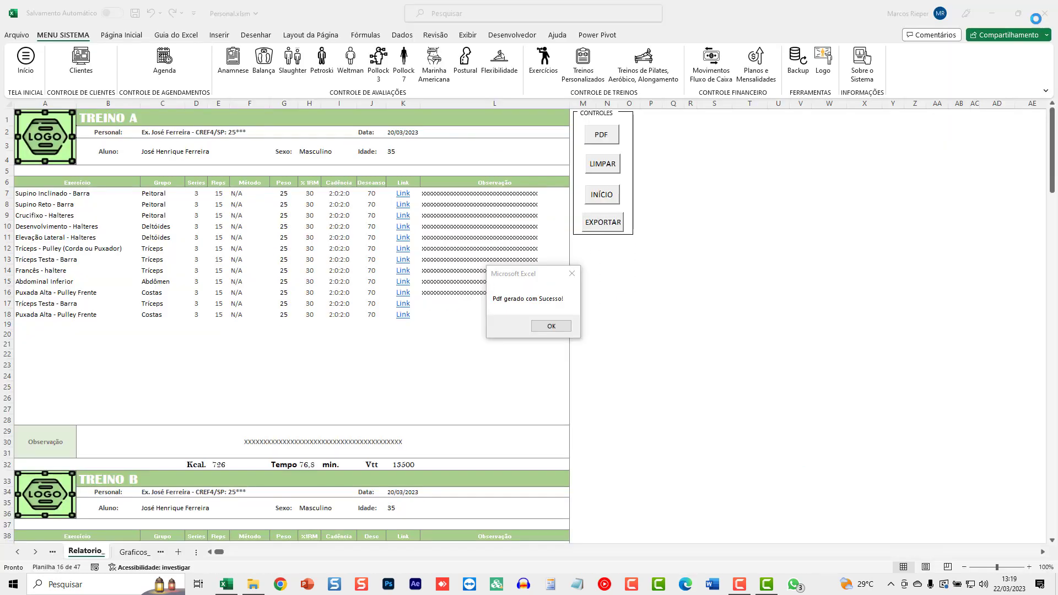
click(549, 325)
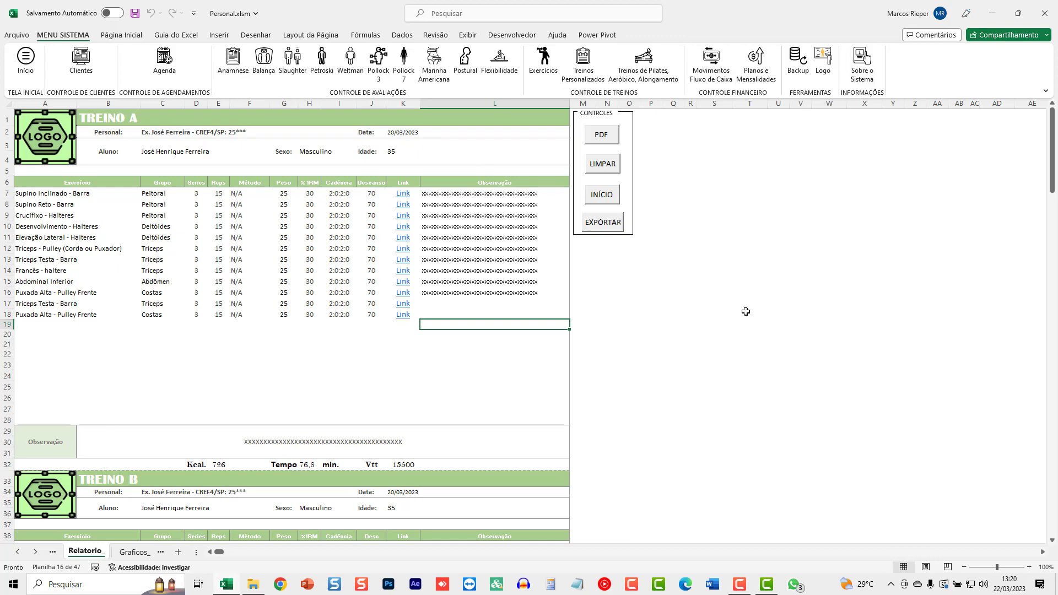
click(710, 313)
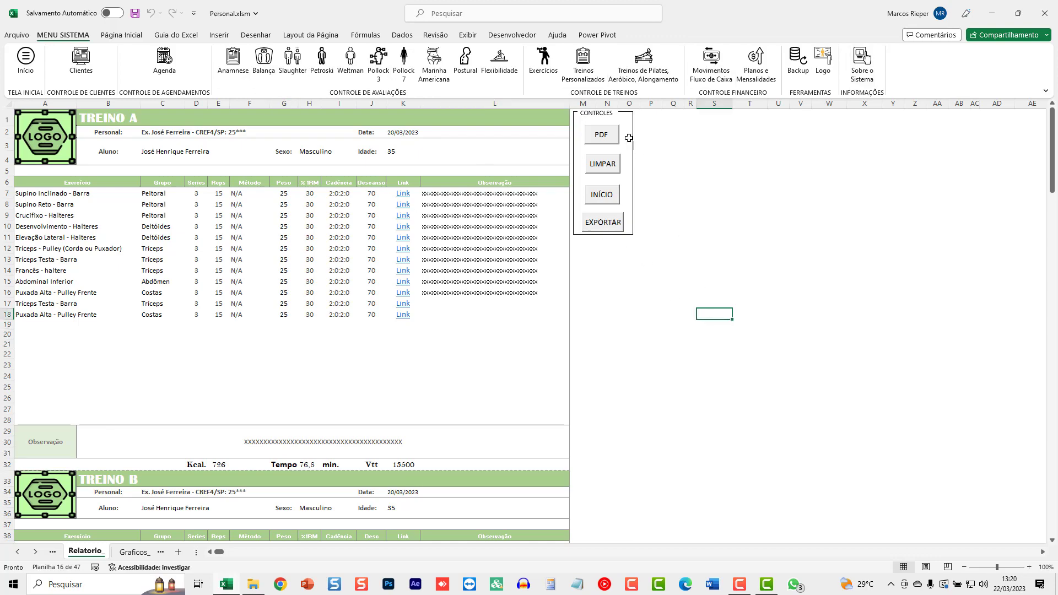
click(583, 61)
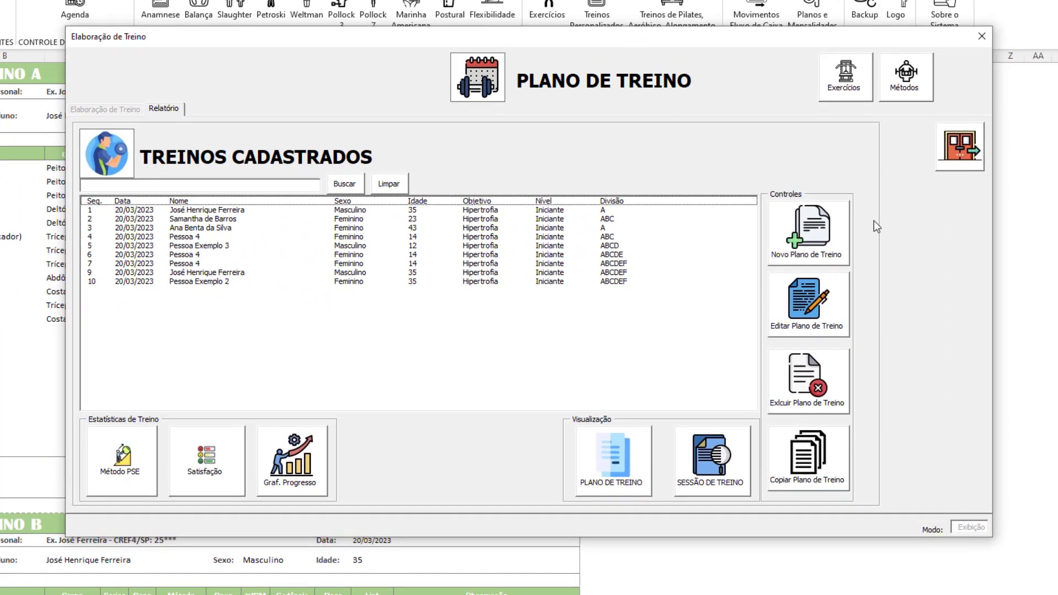
Step: Open the Pessoa Exemplo 2 Pilates plan for editing and read its objective
click(951, 145)
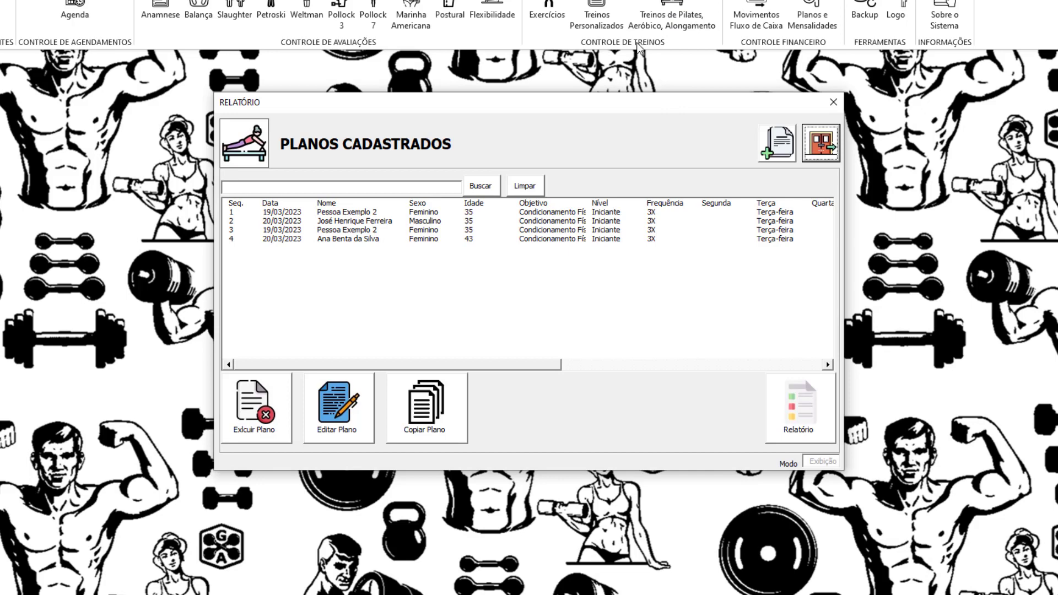
click(325, 230)
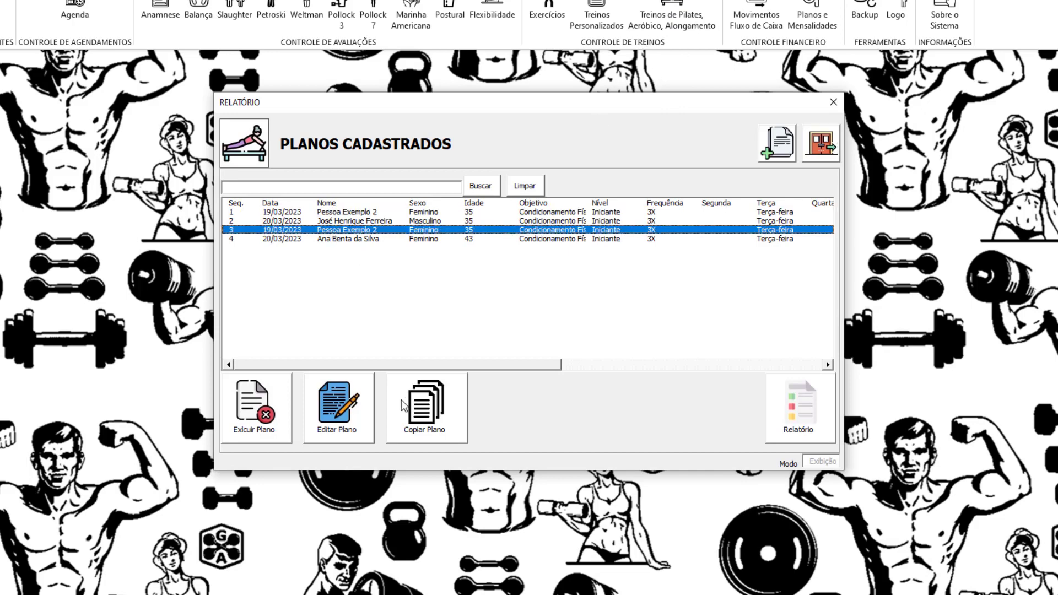
click(347, 420)
click(523, 340)
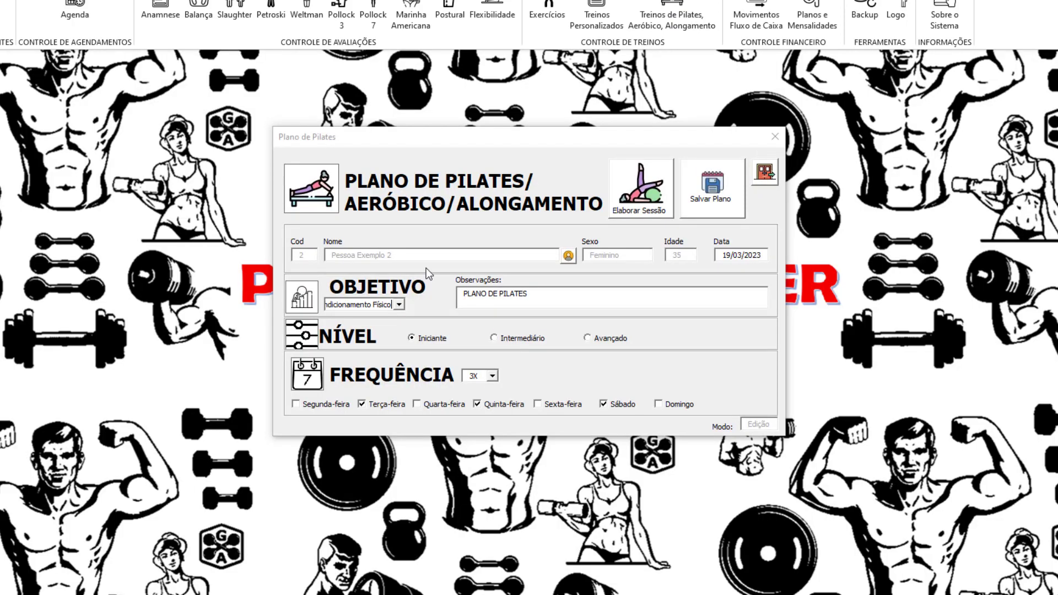
mouse_move(383, 305)
mouse_down()
mouse_move(322, 307)
mouse_move(355, 309)
mouse_up()
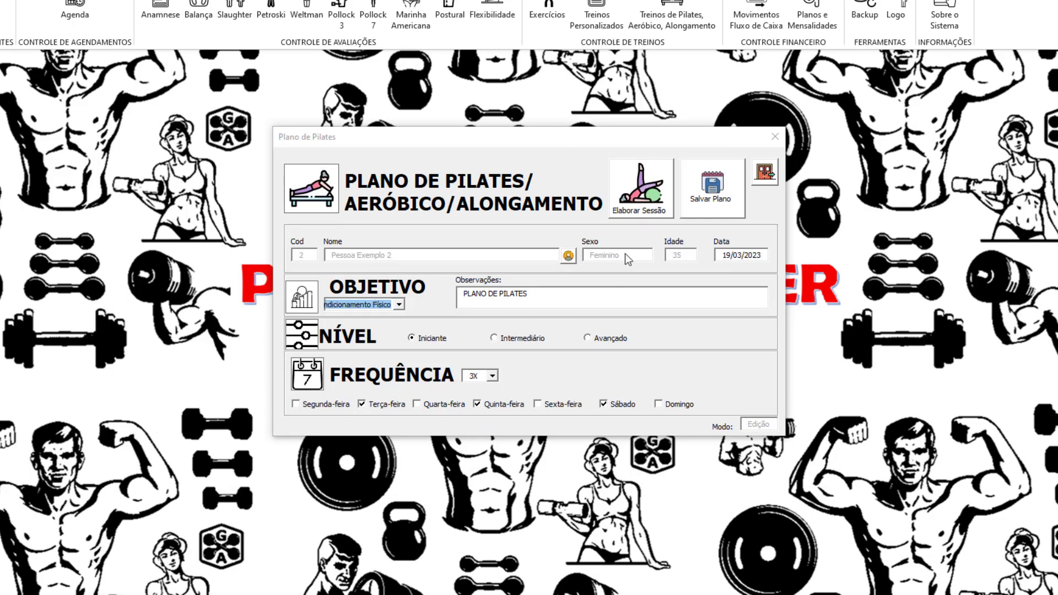
Step: Browse the exercise catalogue in the session builder, previewing images like Puxada Alta - Pulley Frente
click(639, 201)
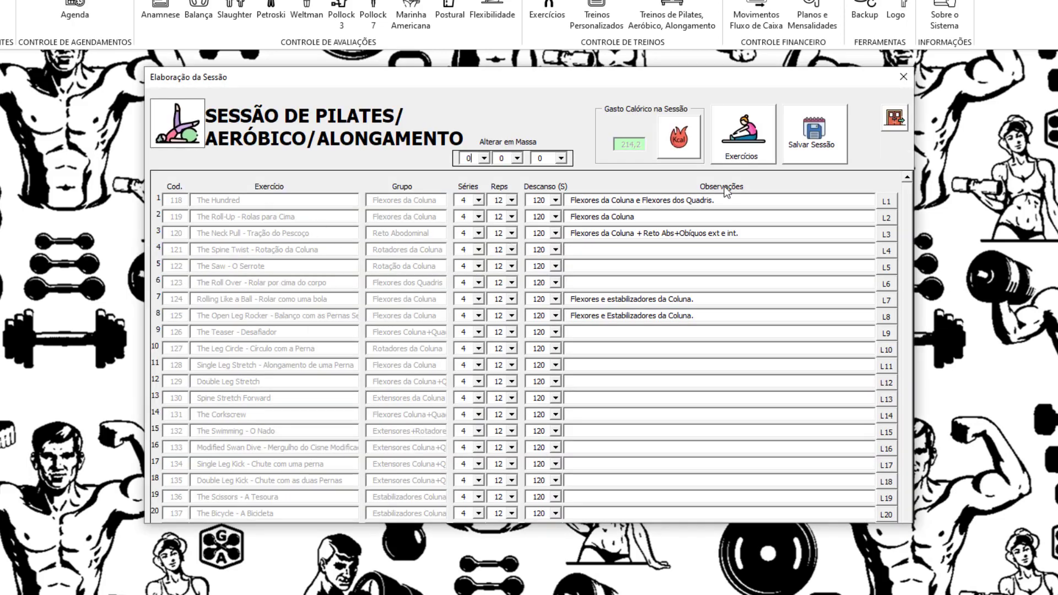
click(754, 137)
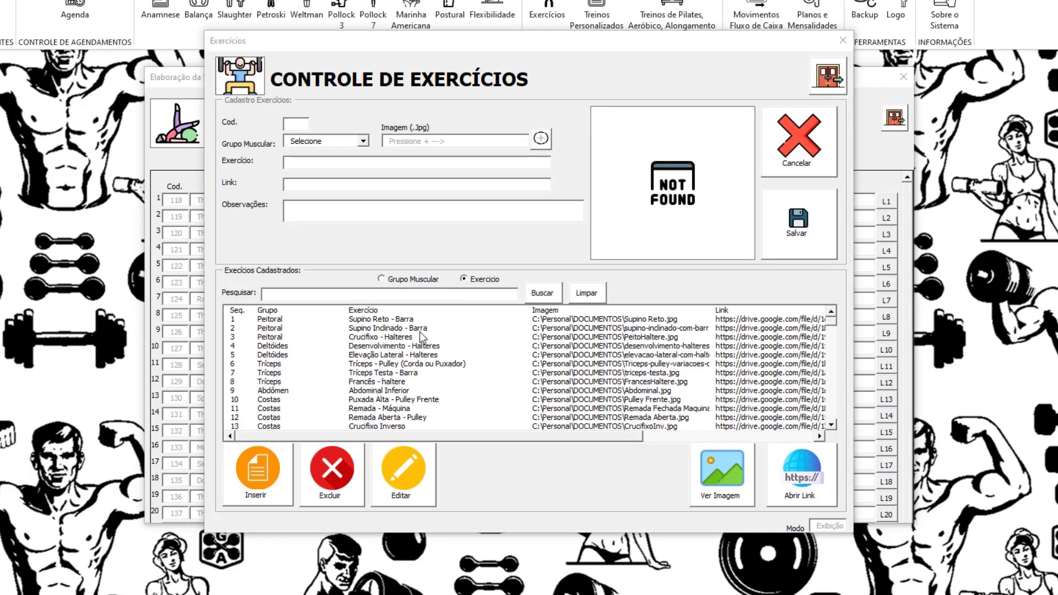
click(421, 336)
click(402, 372)
click(397, 399)
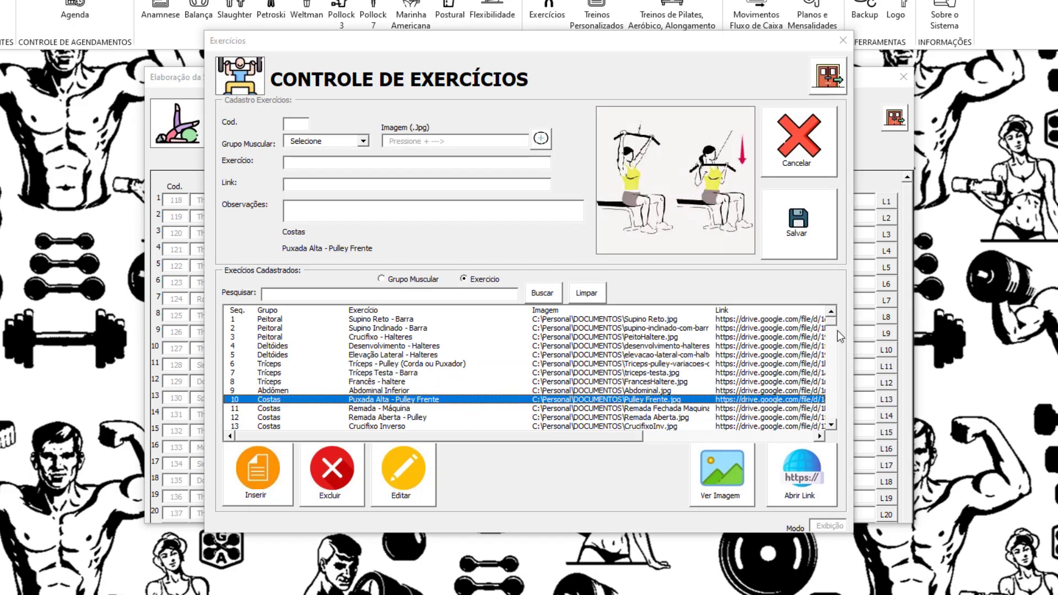
drag(836, 335, 829, 396)
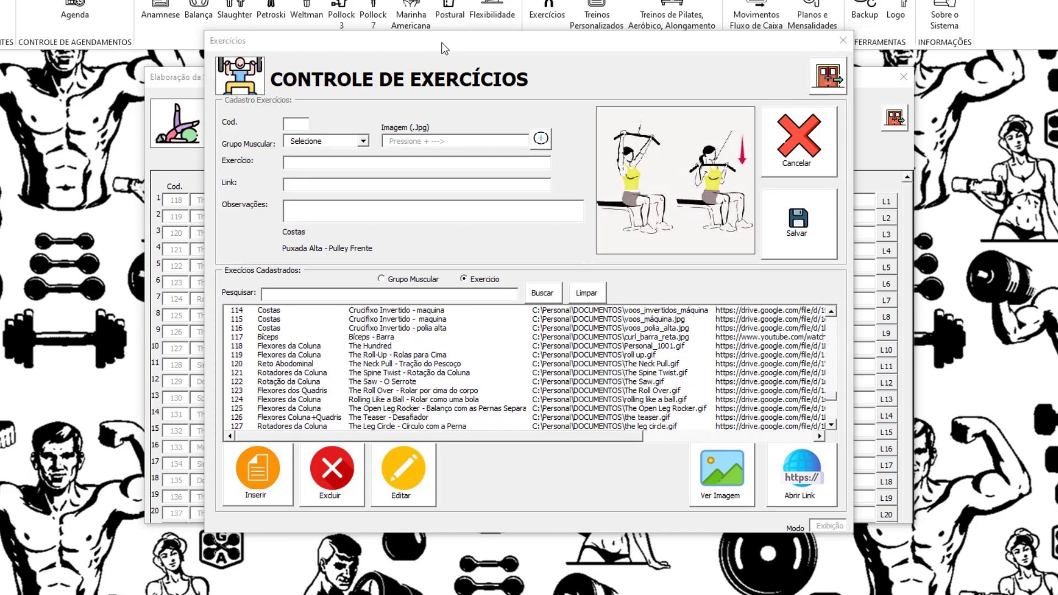
drag(441, 41, 432, 37)
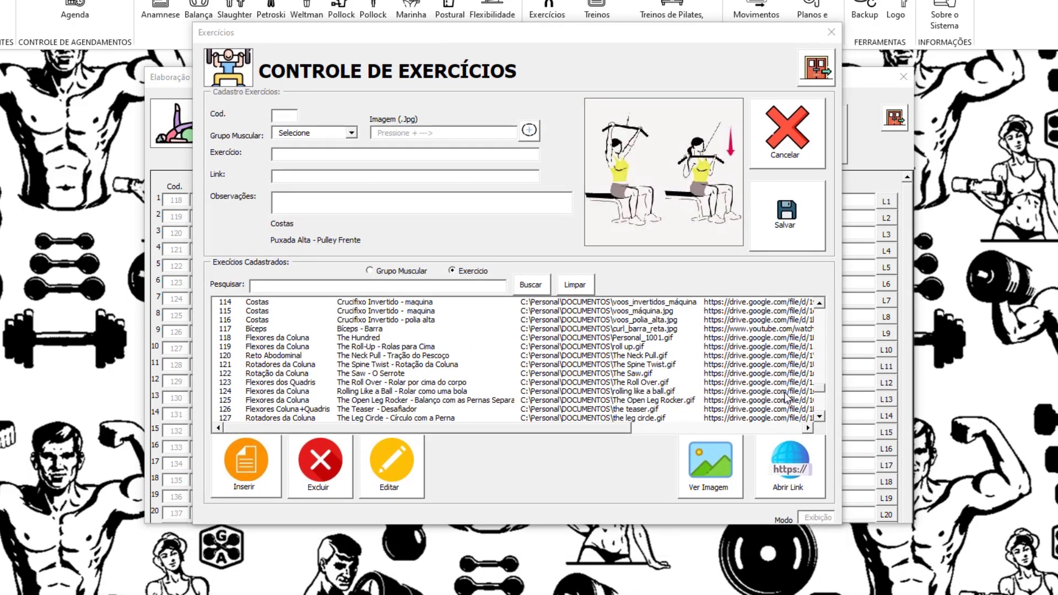
scroll(782, 384, down, 5)
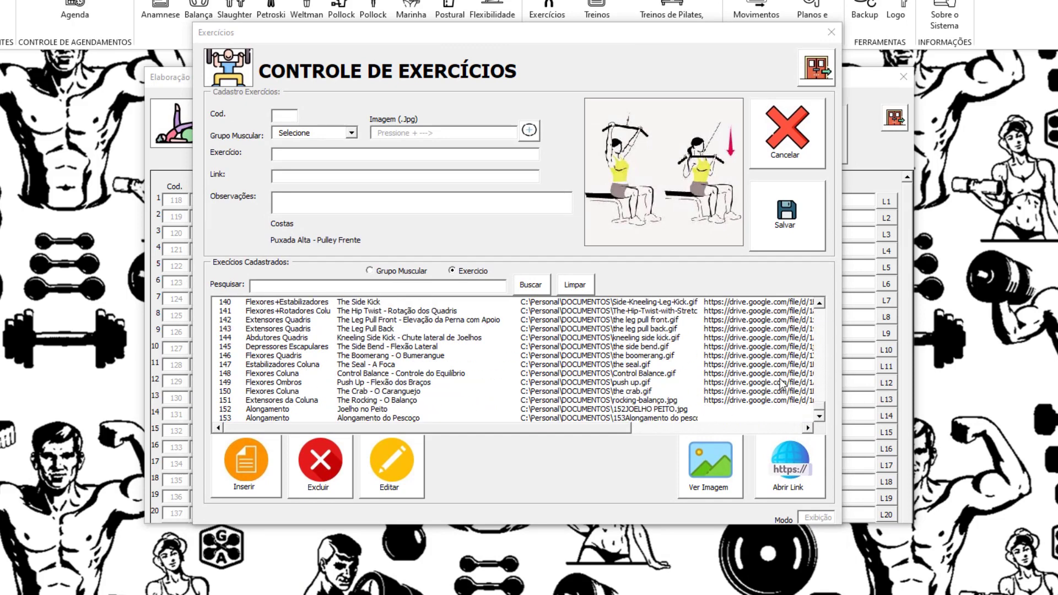
click(815, 71)
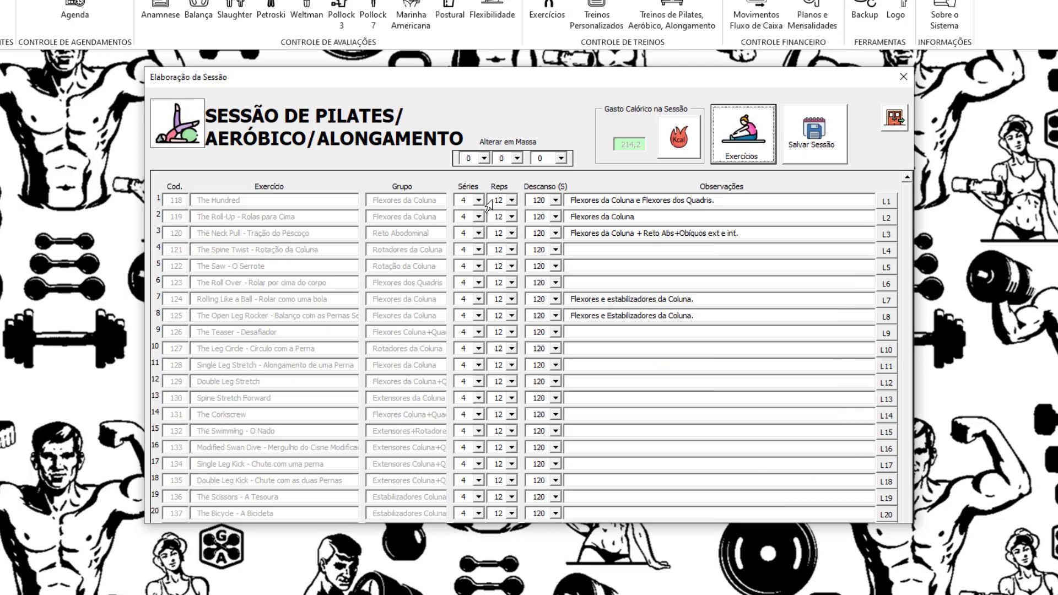
click(621, 200)
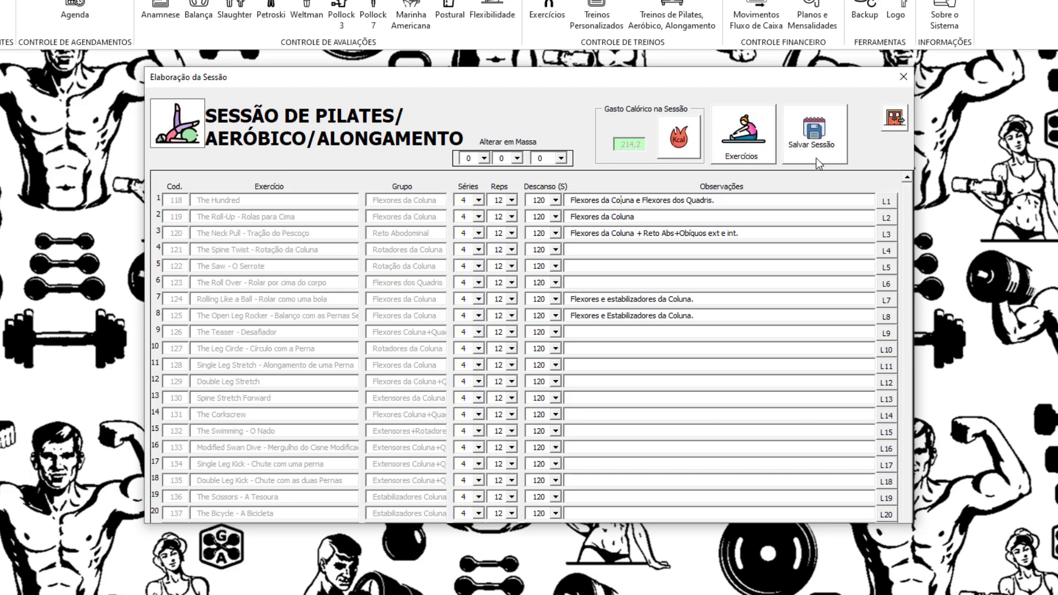
Step: Leave the session builder and plan form without saving, then request row 2's plan report
click(893, 122)
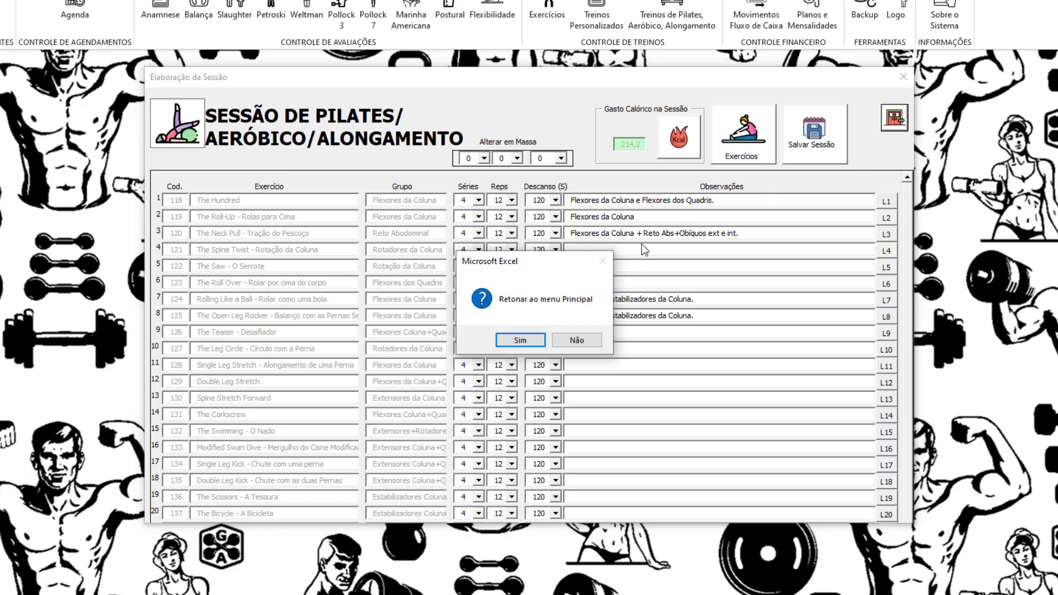
click(530, 344)
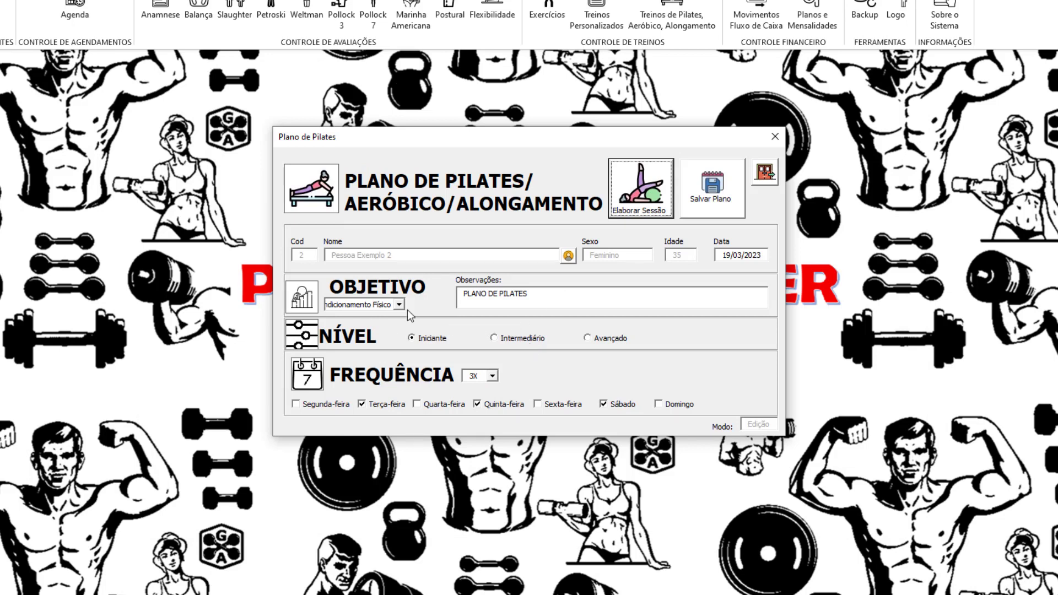
click(764, 175)
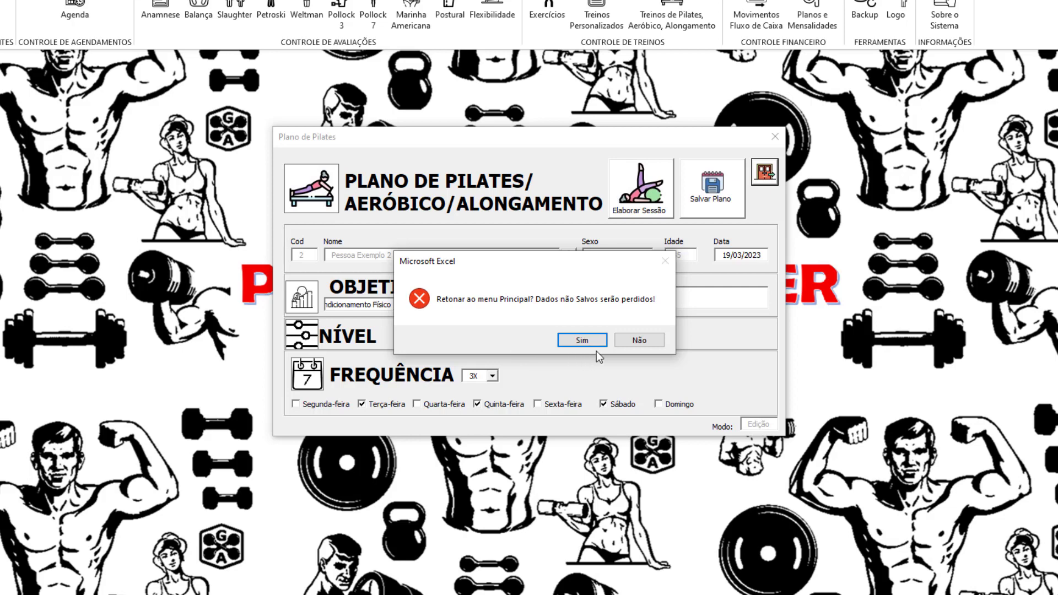
click(588, 341)
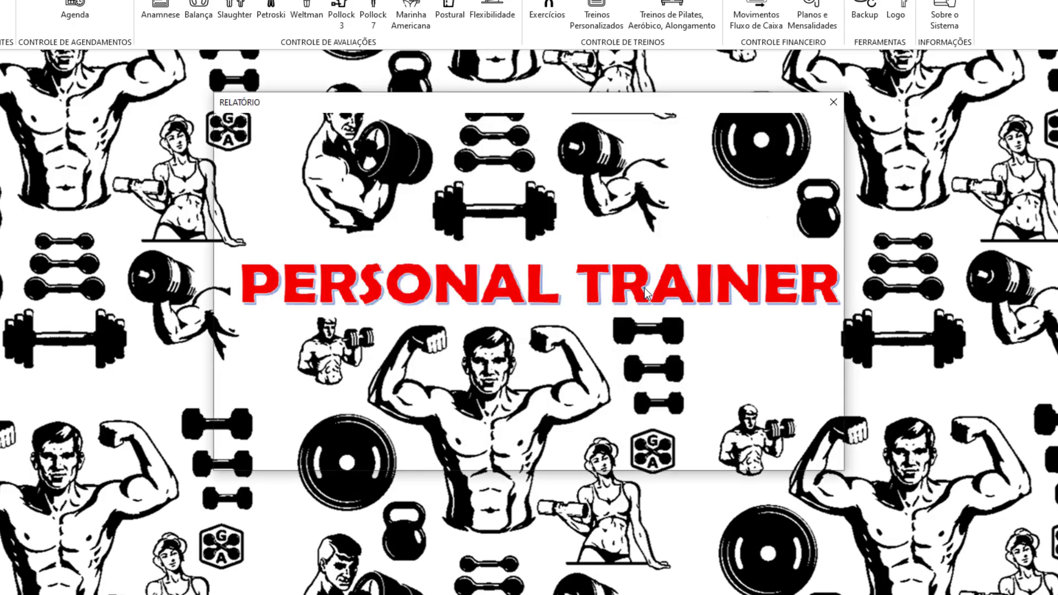
click(429, 221)
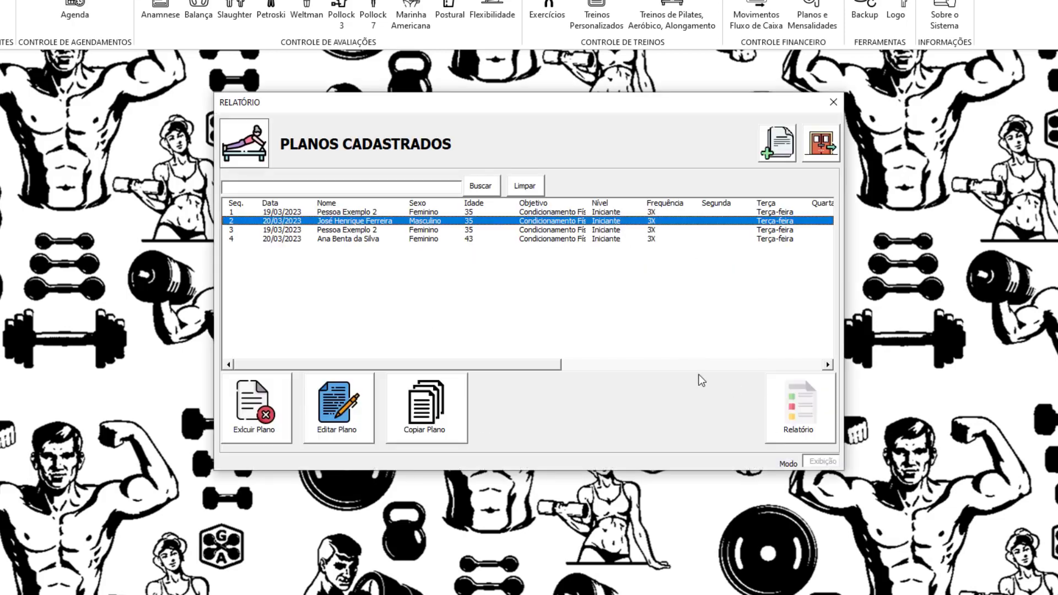
click(799, 412)
Step: Show the Pilates plan on the RelatorioPl sheet and review its 12-exercise list
click(546, 337)
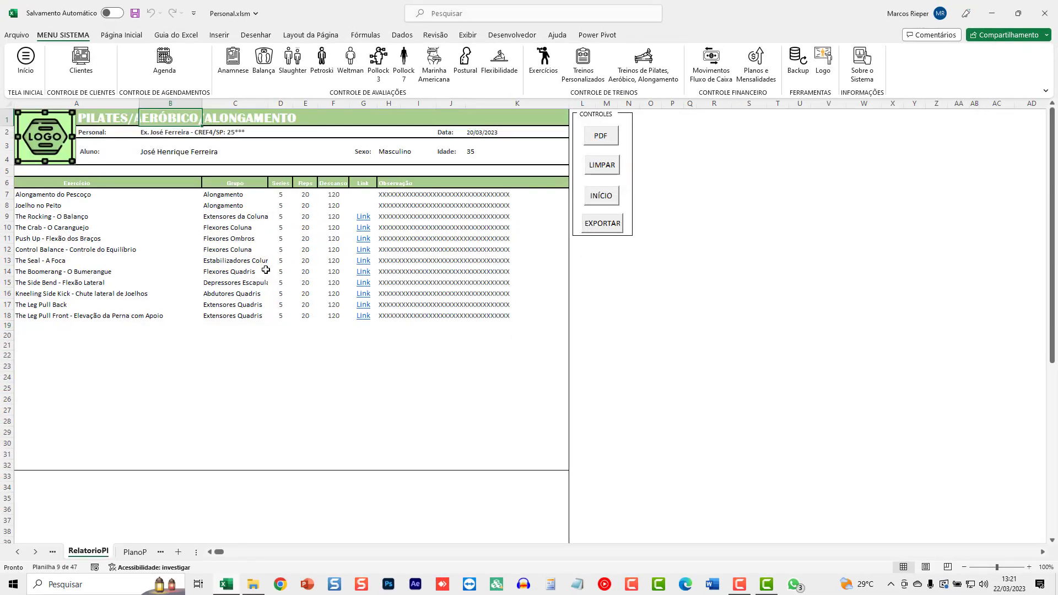
scroll(264, 273, down, 1)
scroll(262, 284, down, 6)
scroll(262, 287, up, 7)
scroll(262, 292, down, 8)
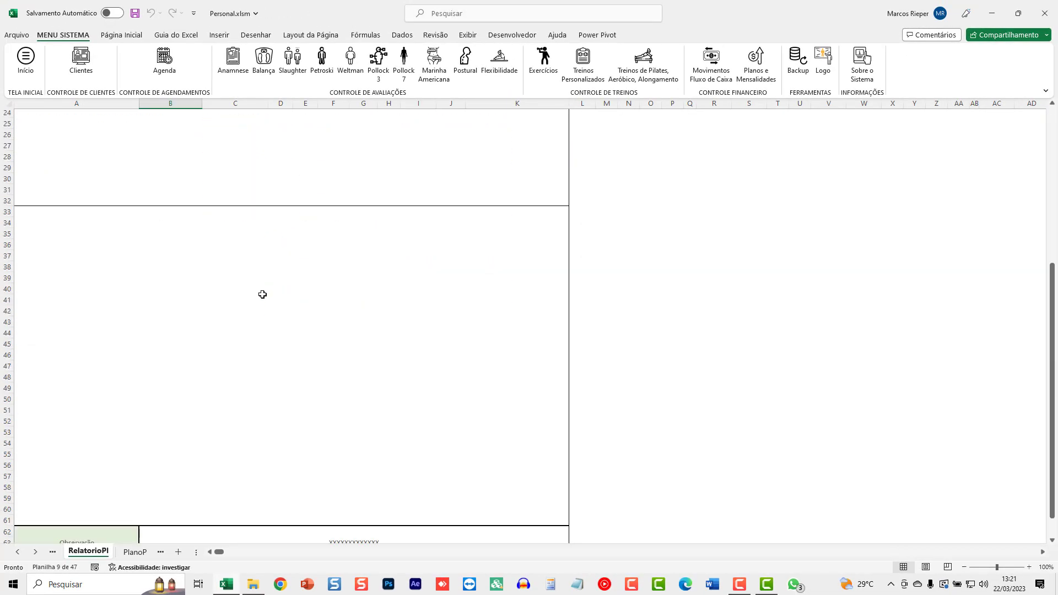
scroll(263, 295, down, 5)
scroll(265, 295, up, 11)
scroll(269, 295, up, 2)
click(90, 210)
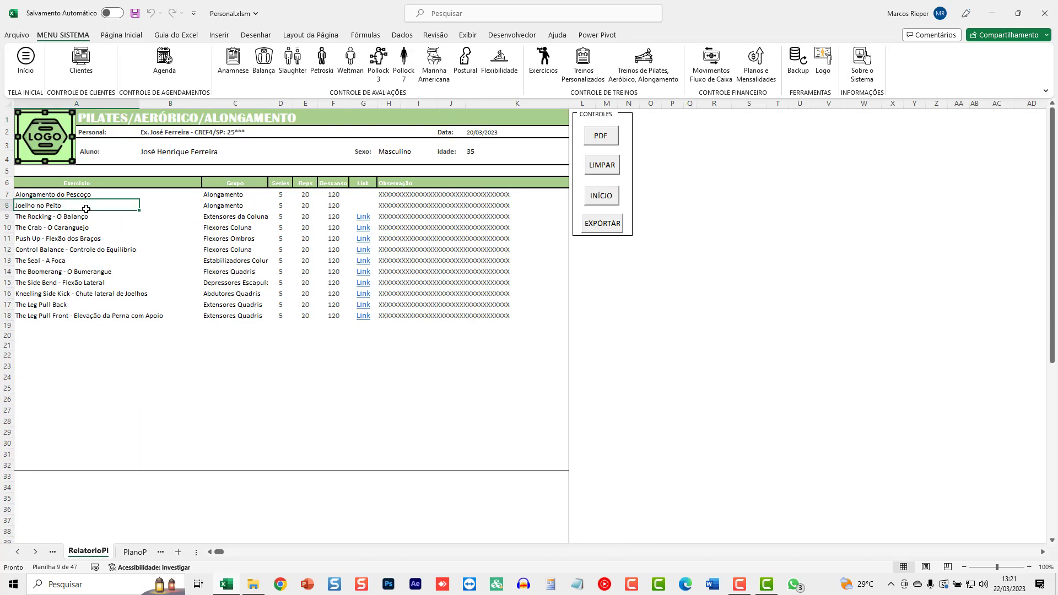
click(92, 240)
click(99, 282)
click(105, 306)
click(189, 264)
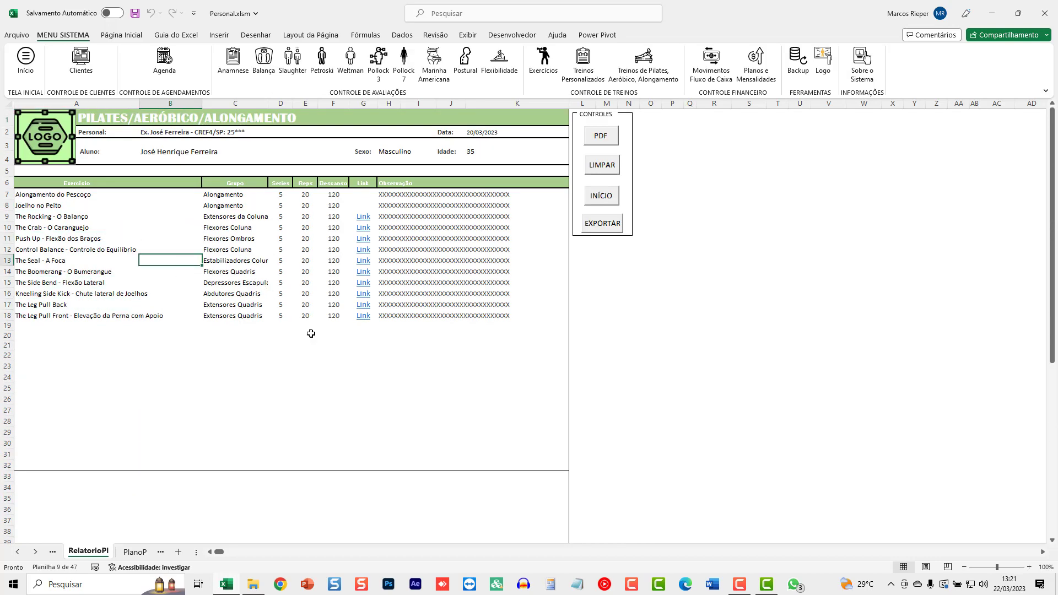
Step: Export the report as PLANO DE TREINO.pdf, review it, close it, and dismiss the message
click(601, 136)
click(512, 328)
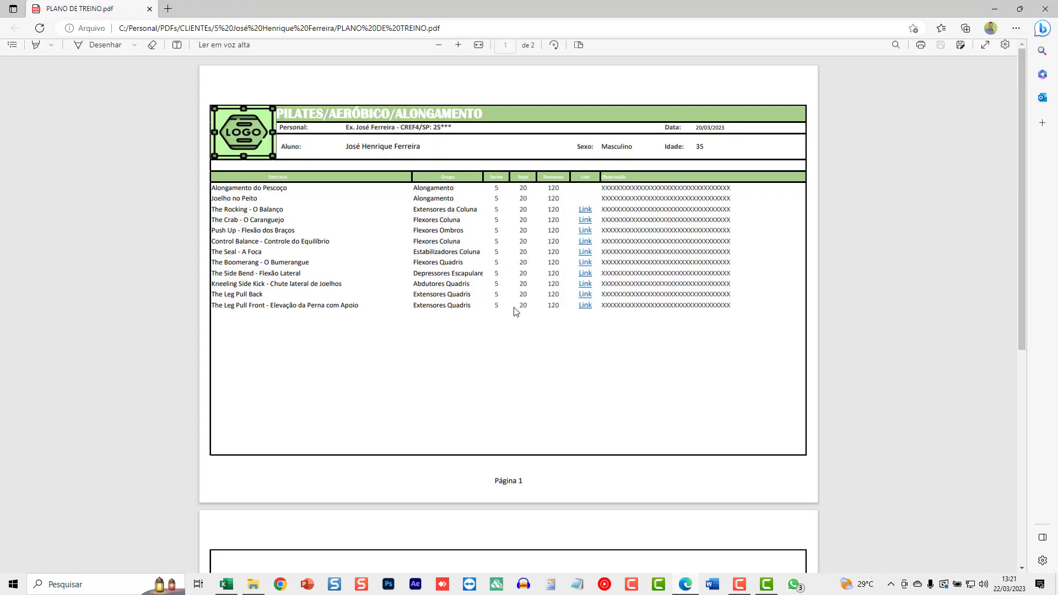
scroll(515, 311, down, 5)
scroll(529, 302, up, 5)
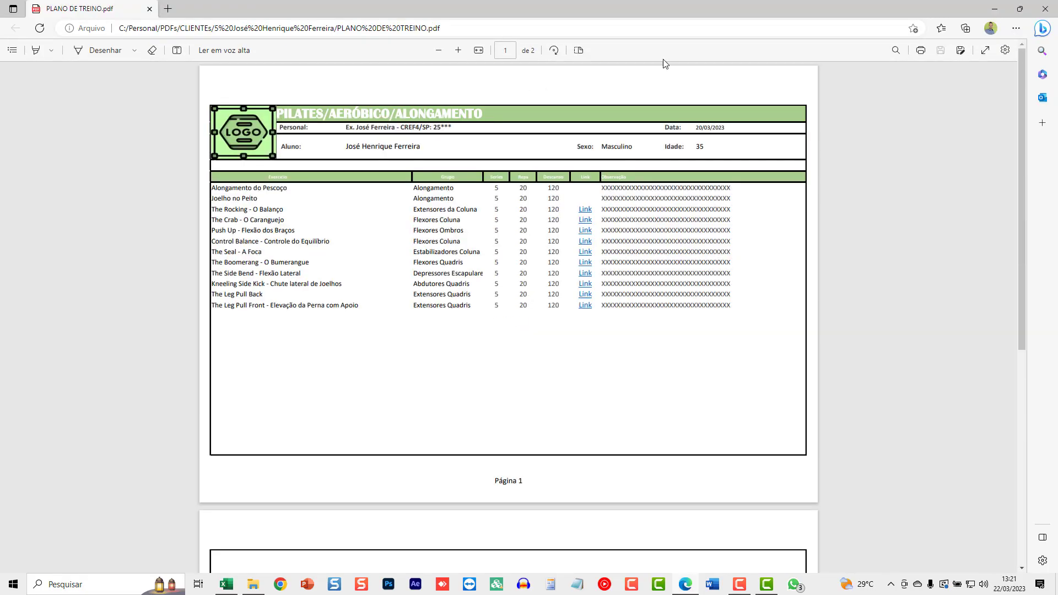
click(1052, 12)
click(548, 326)
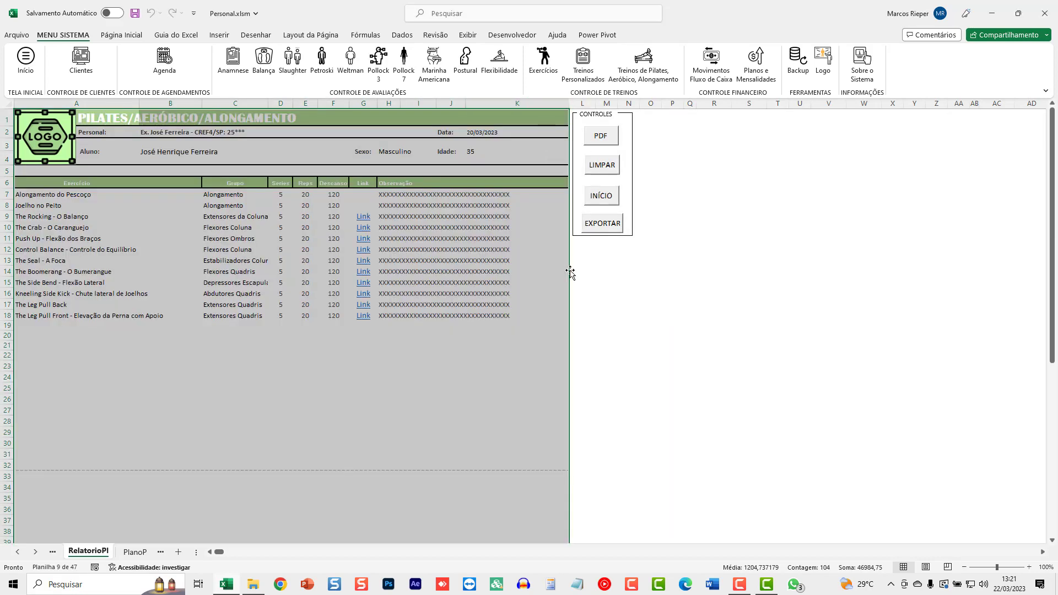
Step: Return home from the plans report and open the cash flow window on the Consultoria entry
click(691, 345)
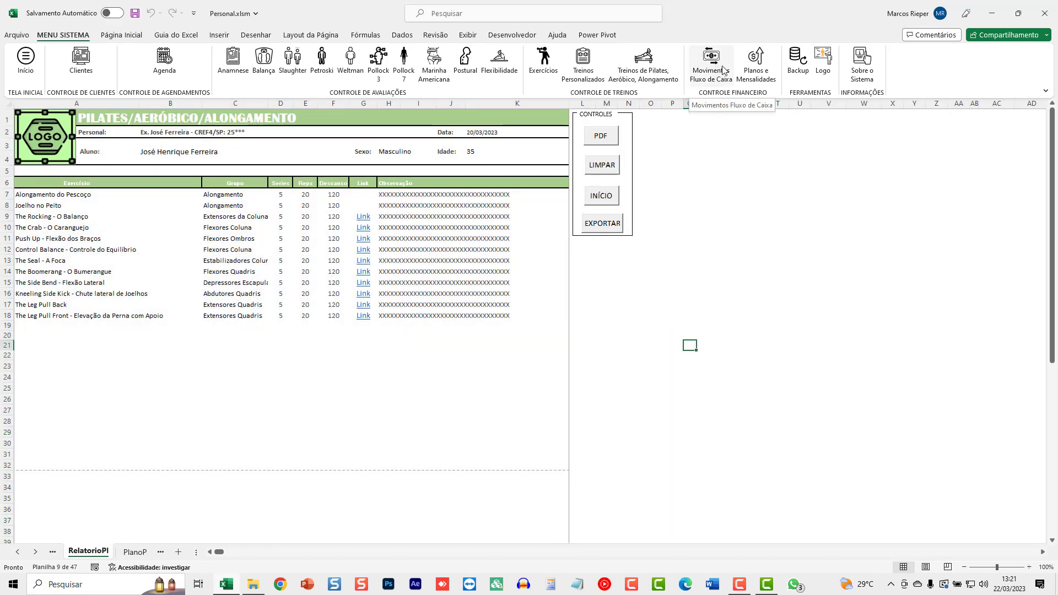
click(755, 74)
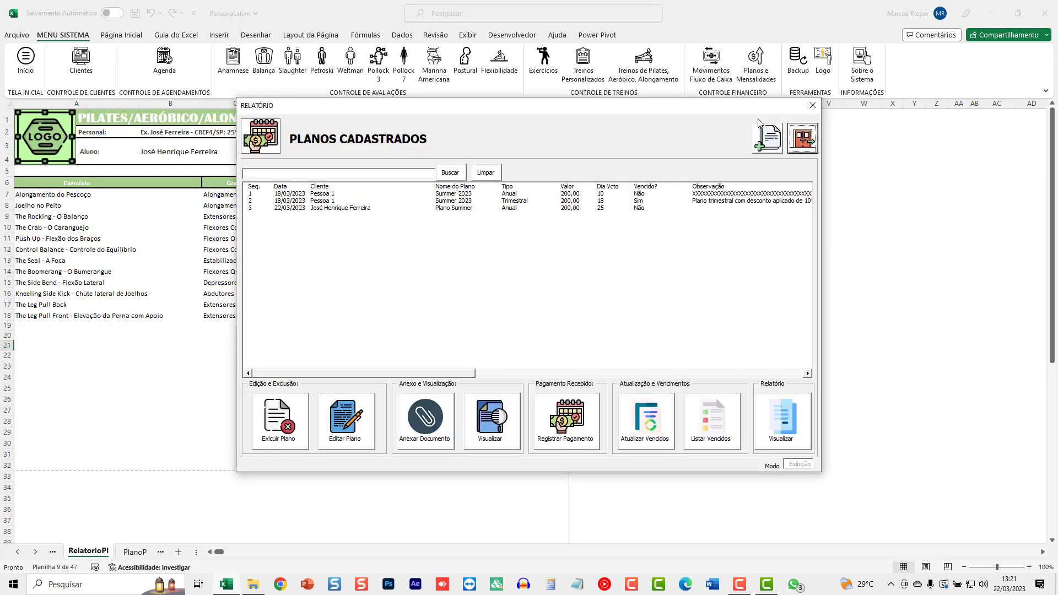
click(810, 128)
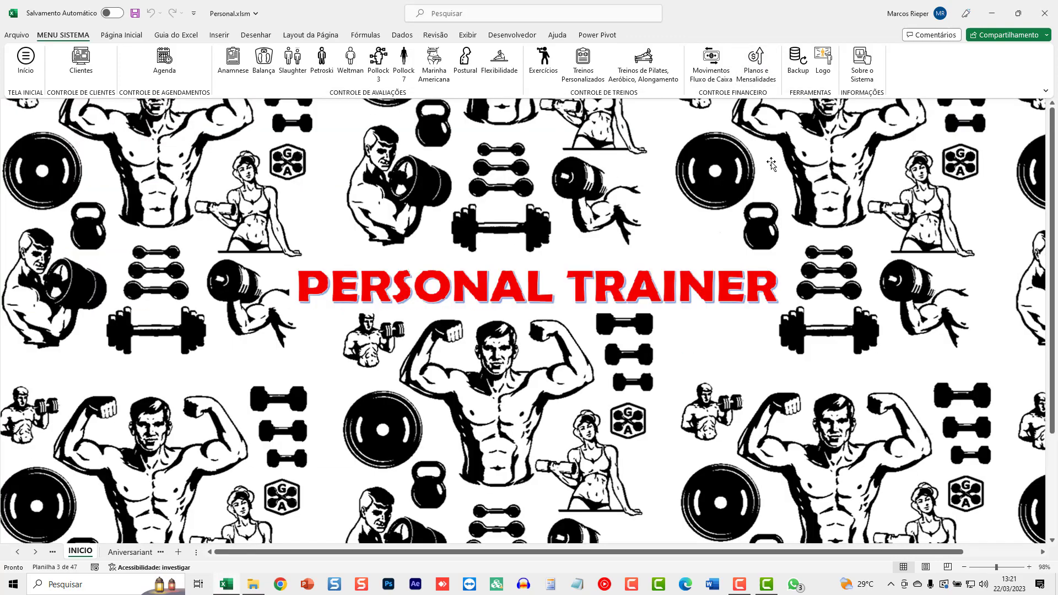
click(729, 77)
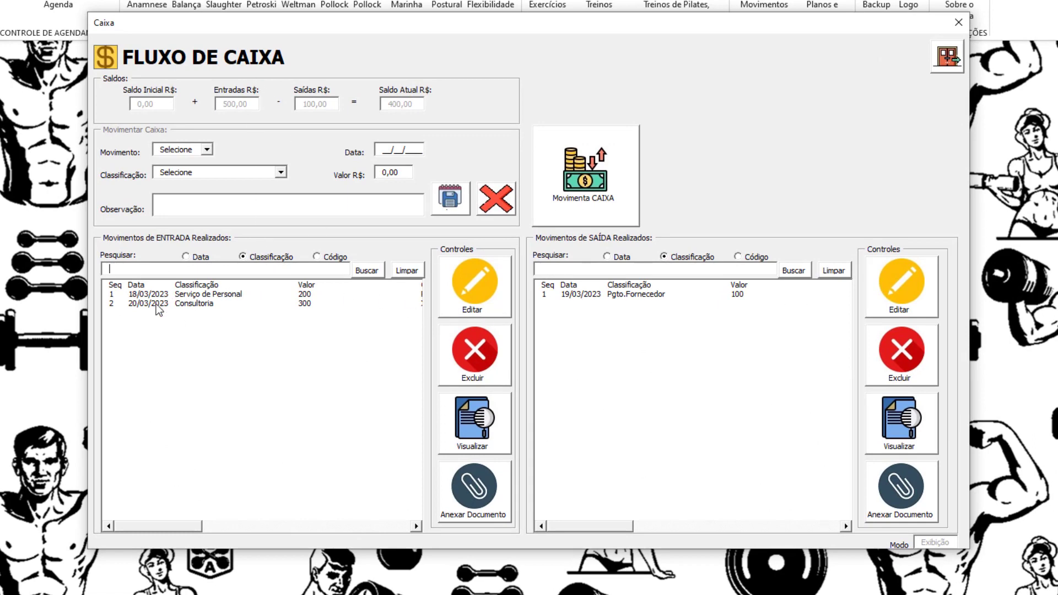
click(179, 302)
click(200, 306)
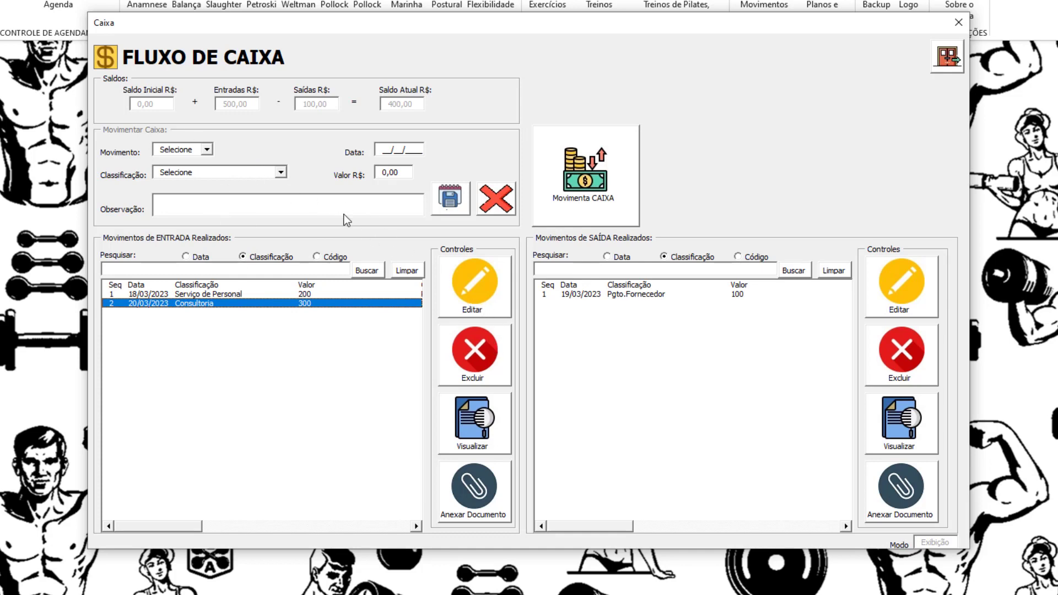
Step: Record and save a new Entrada movement classified Mensalidade for 200,00, then select it
click(584, 189)
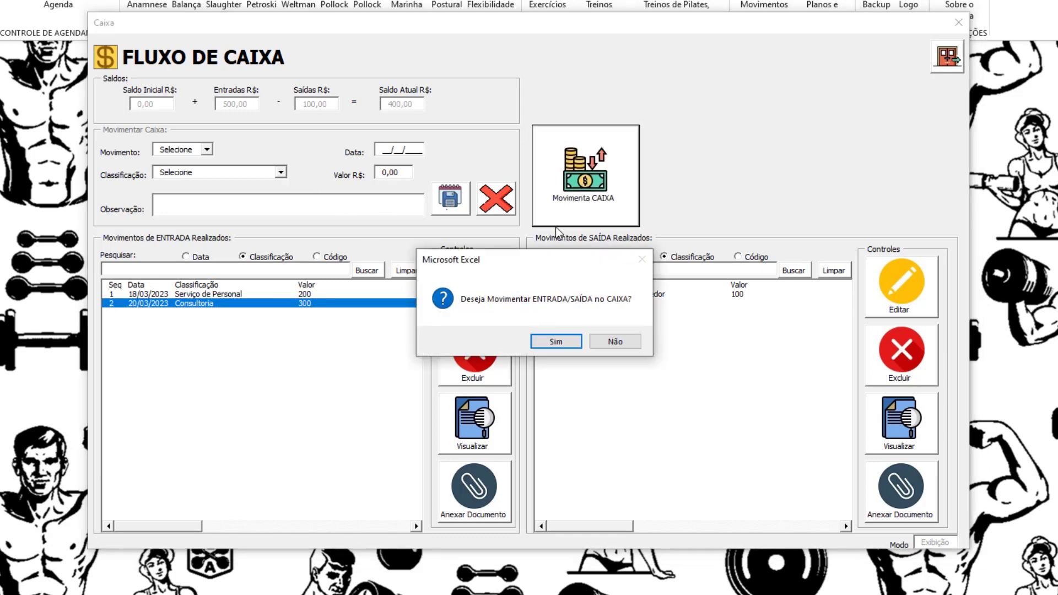
click(551, 341)
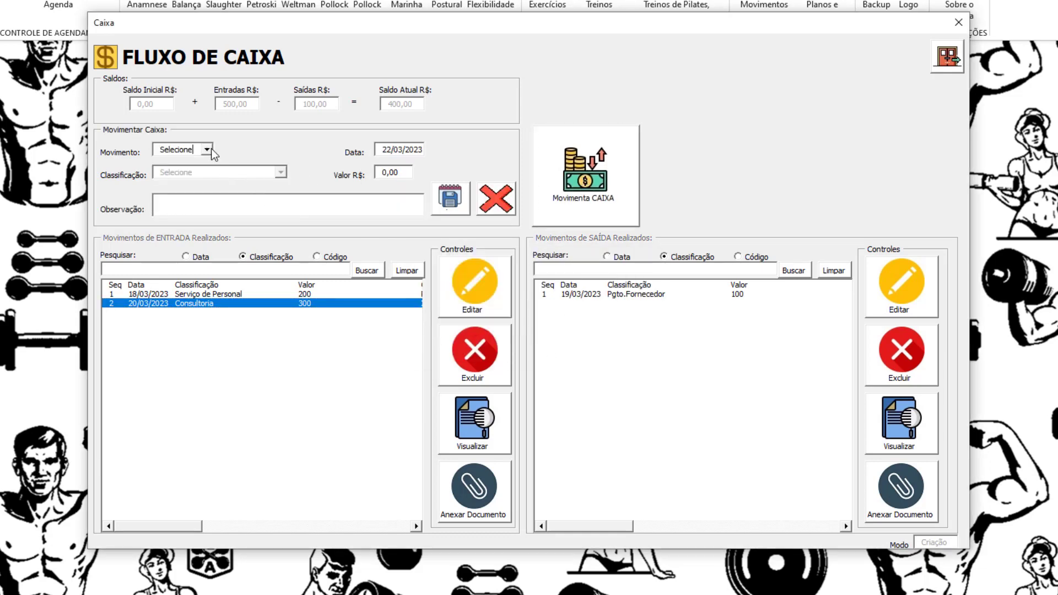
click(207, 150)
click(195, 159)
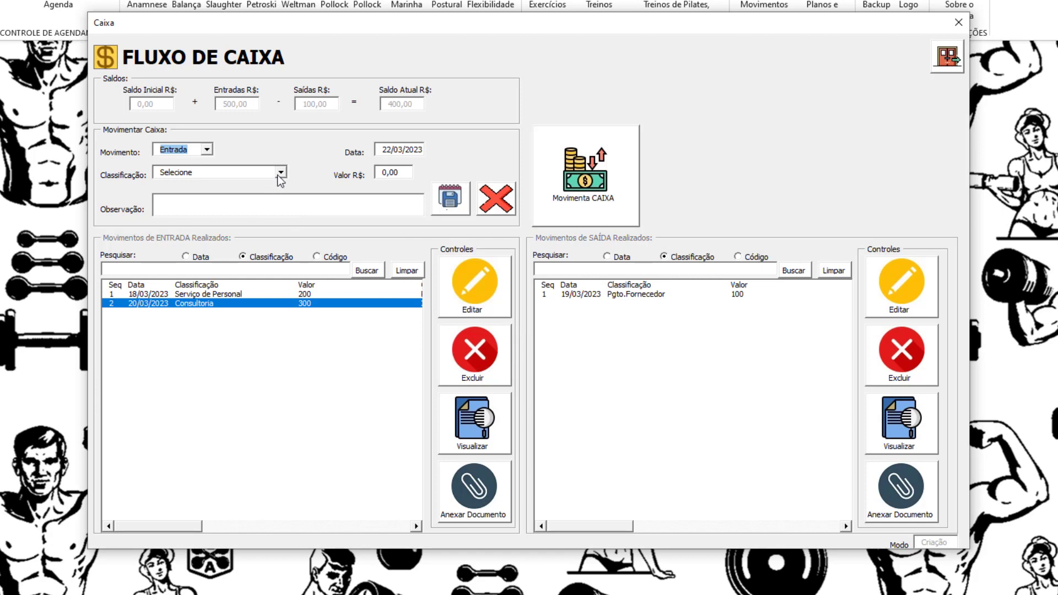
click(281, 172)
click(234, 191)
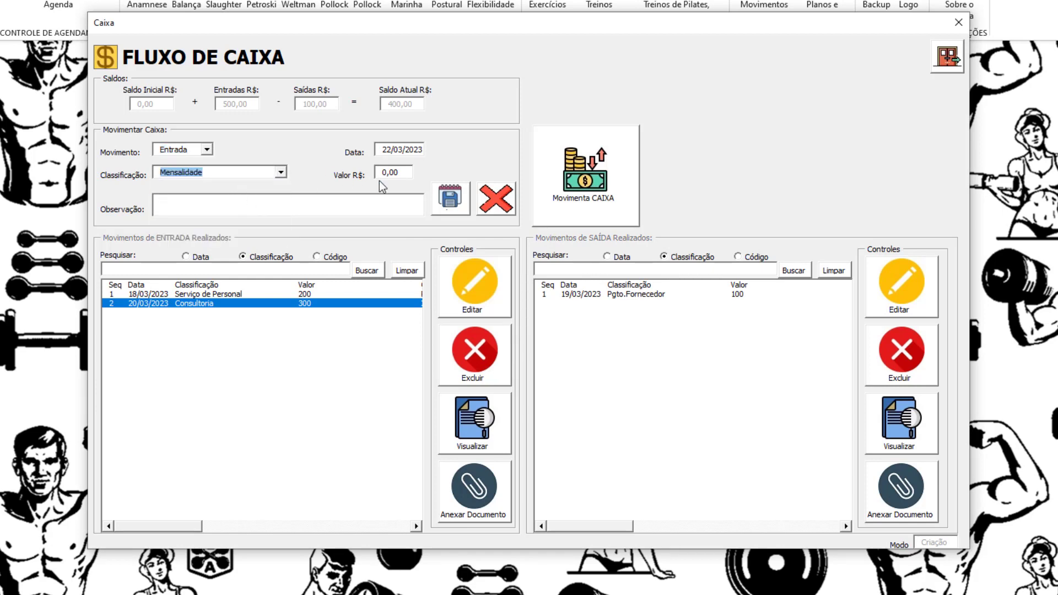
click(393, 173)
text(2000)
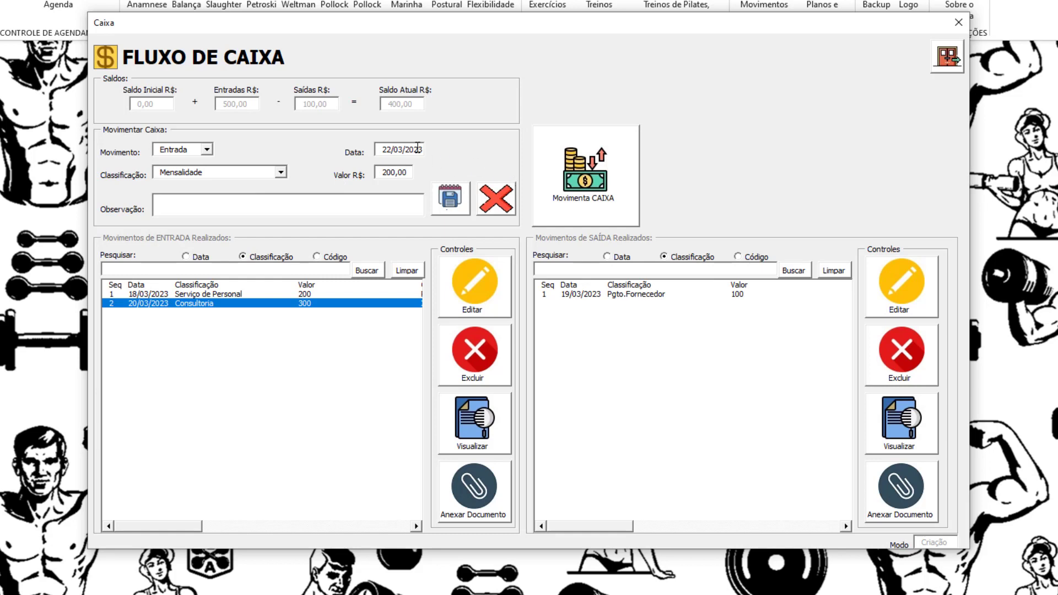
click(451, 199)
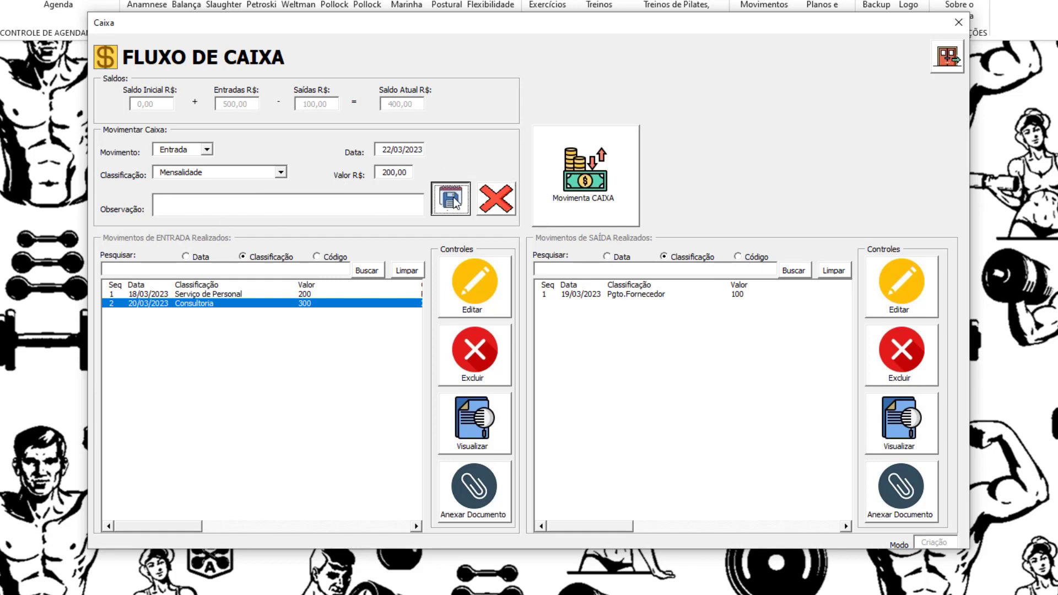
click(537, 346)
click(560, 335)
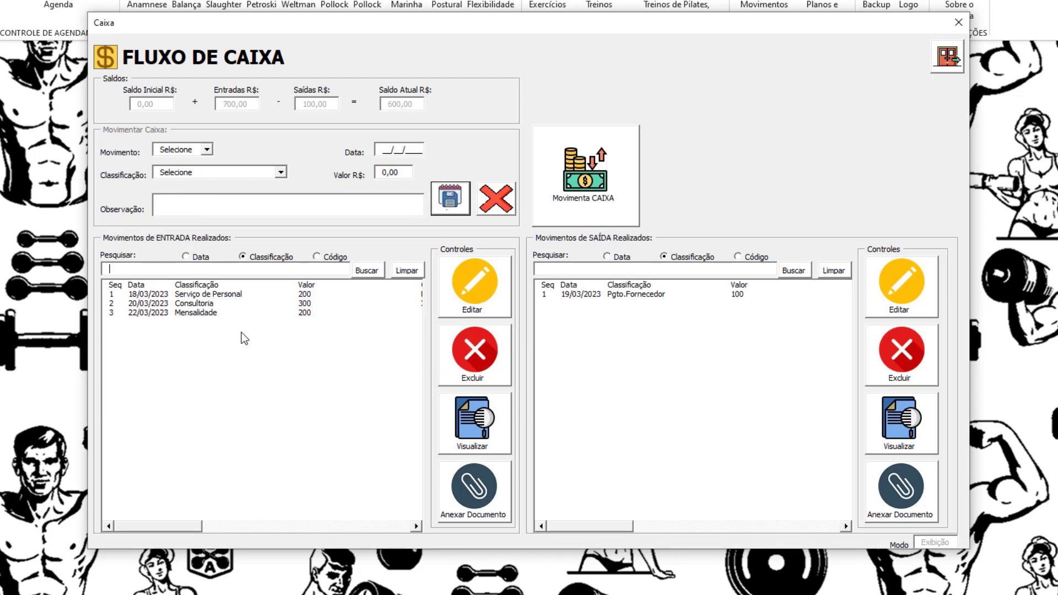
click(207, 314)
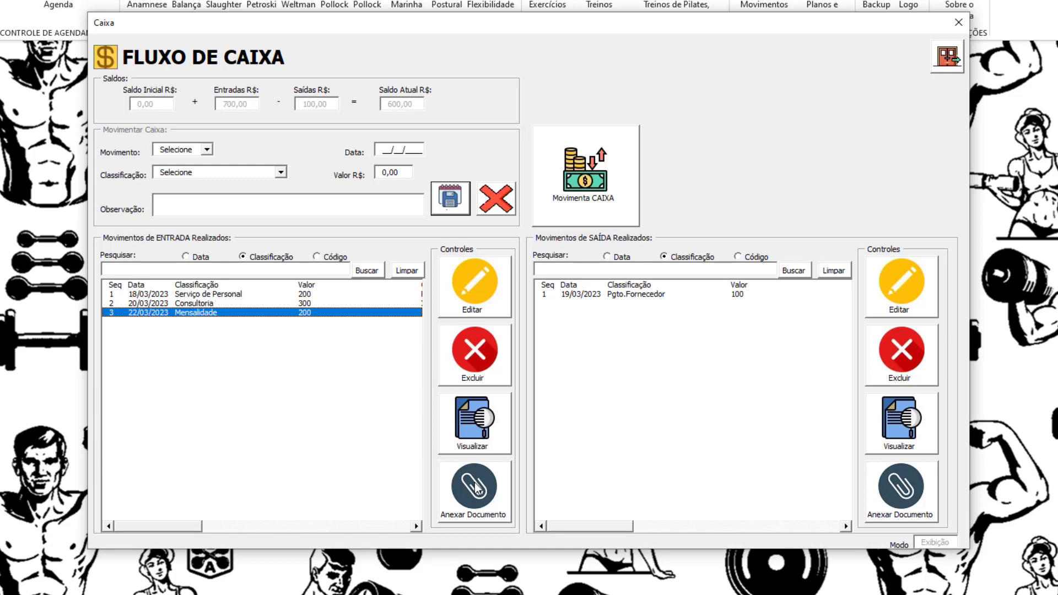
click(477, 488)
Step: Try attaching and viewing a document on the Mensalidade entry, which has no attachment
click(541, 352)
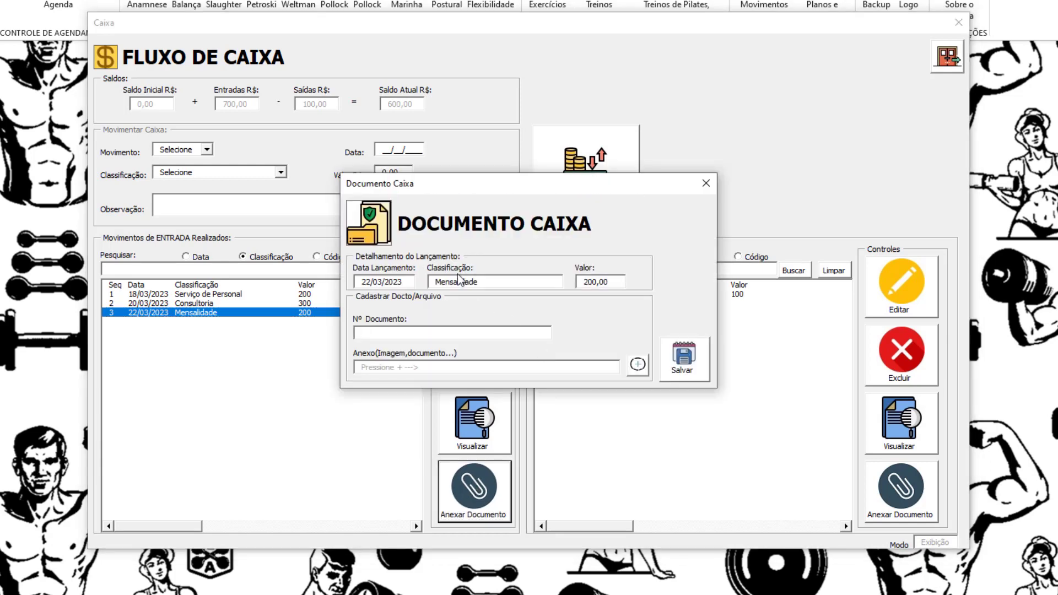
click(701, 186)
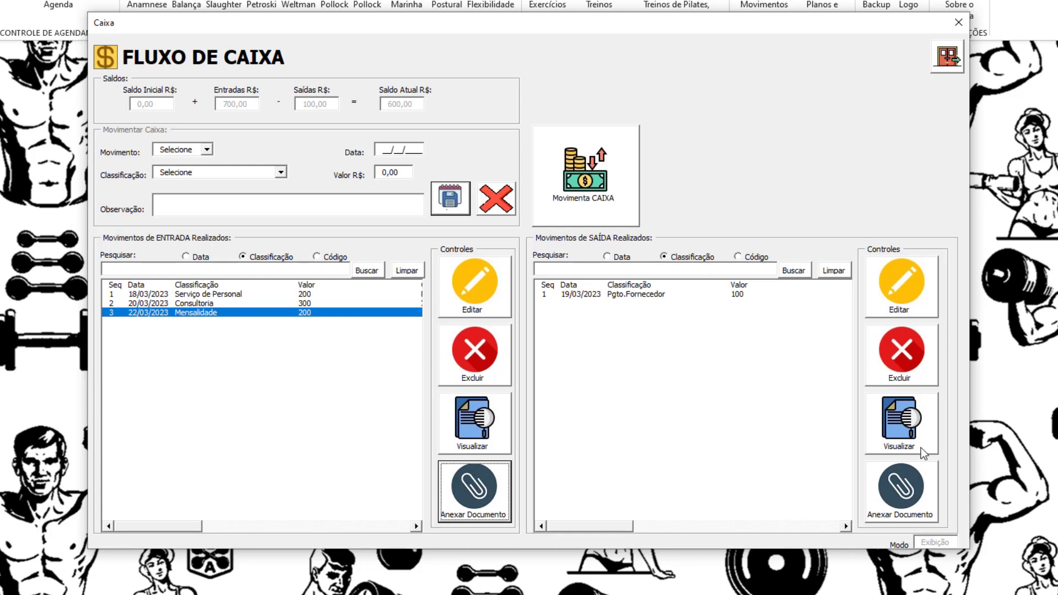
click(489, 430)
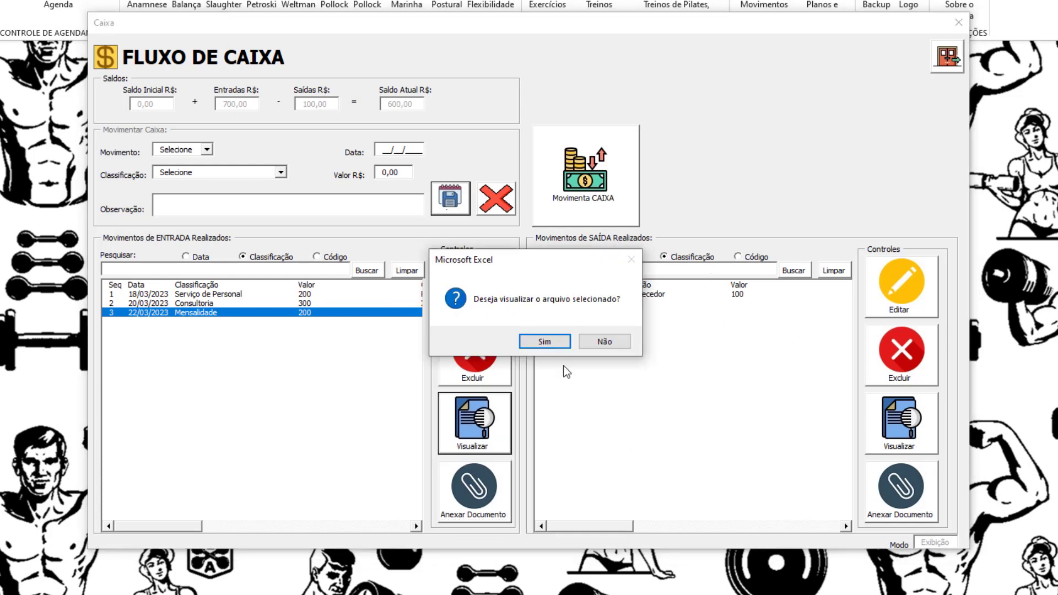
click(544, 342)
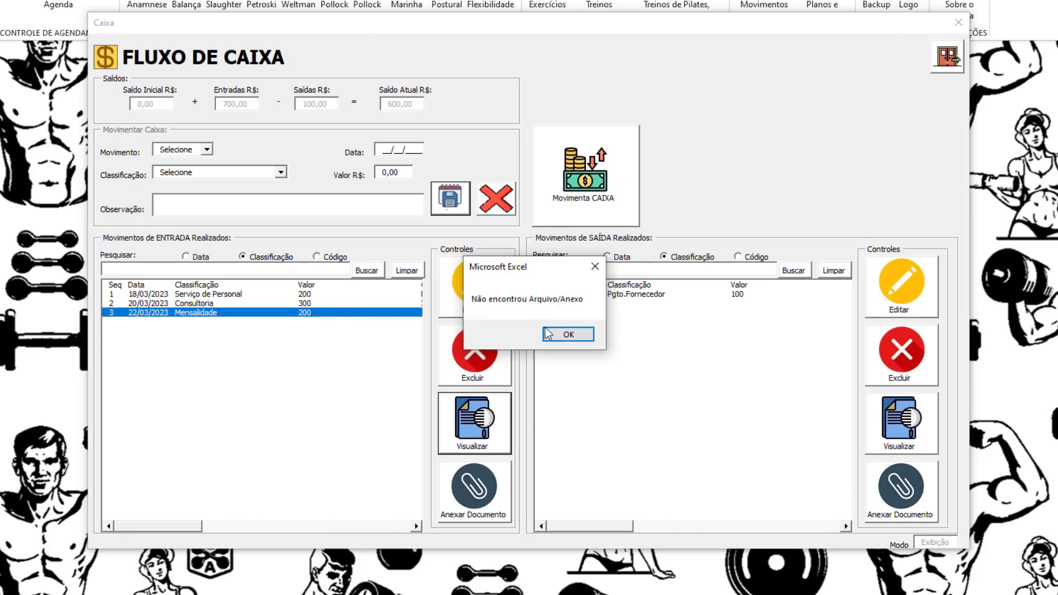
click(567, 340)
Step: View the Consultoria entry's receipt image, close it, and exit the cash flow window
click(261, 303)
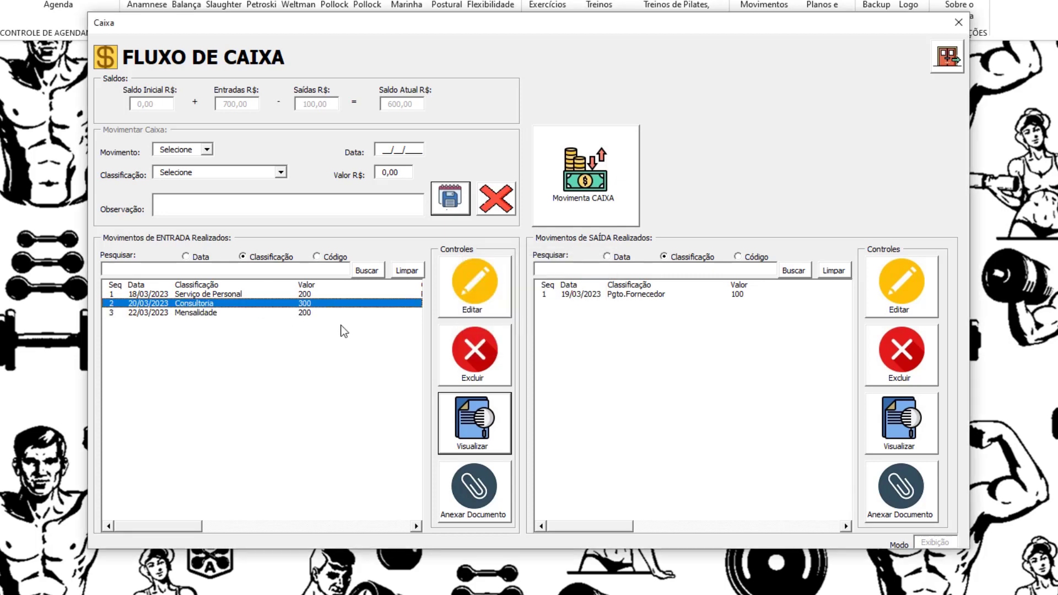
click(471, 418)
click(537, 339)
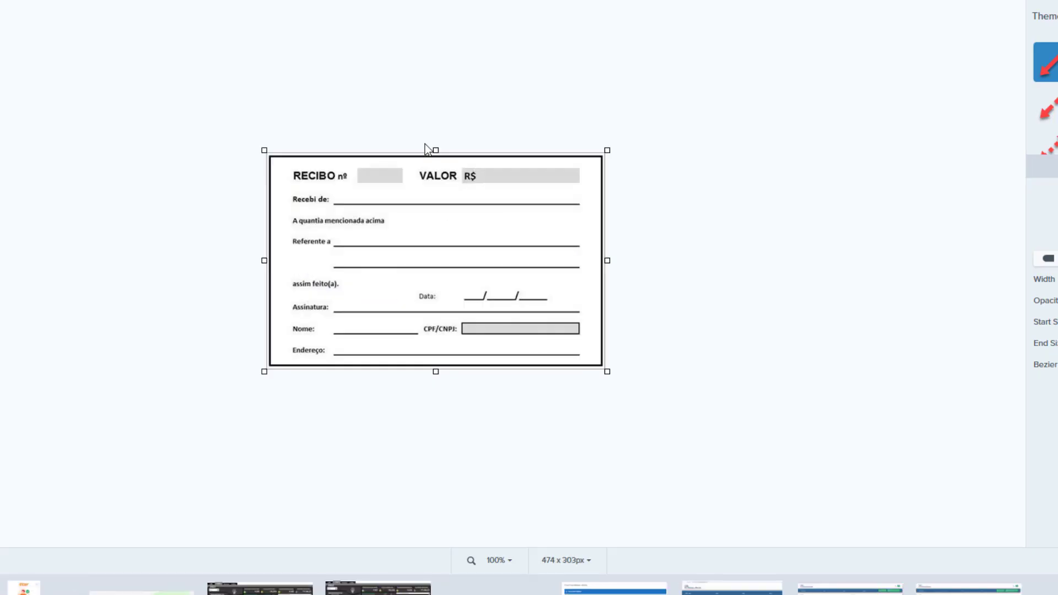
click(1049, 6)
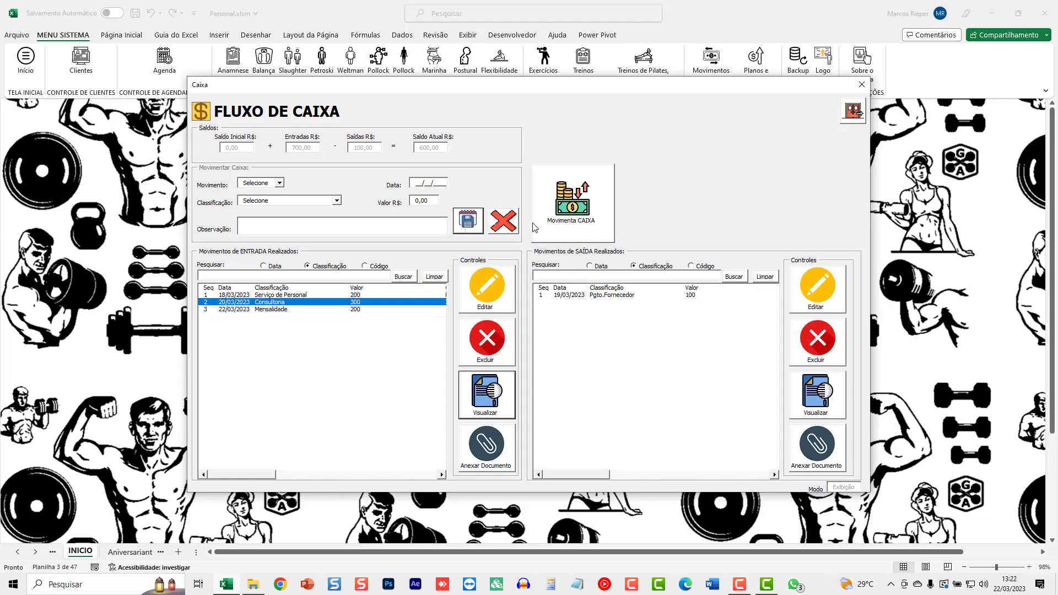
click(854, 114)
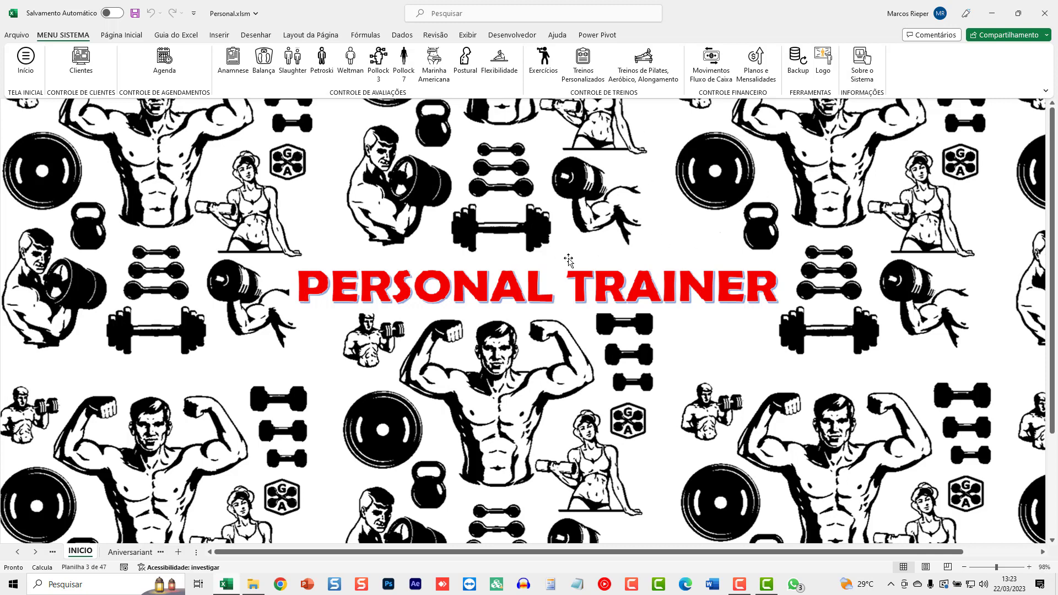
click(823, 61)
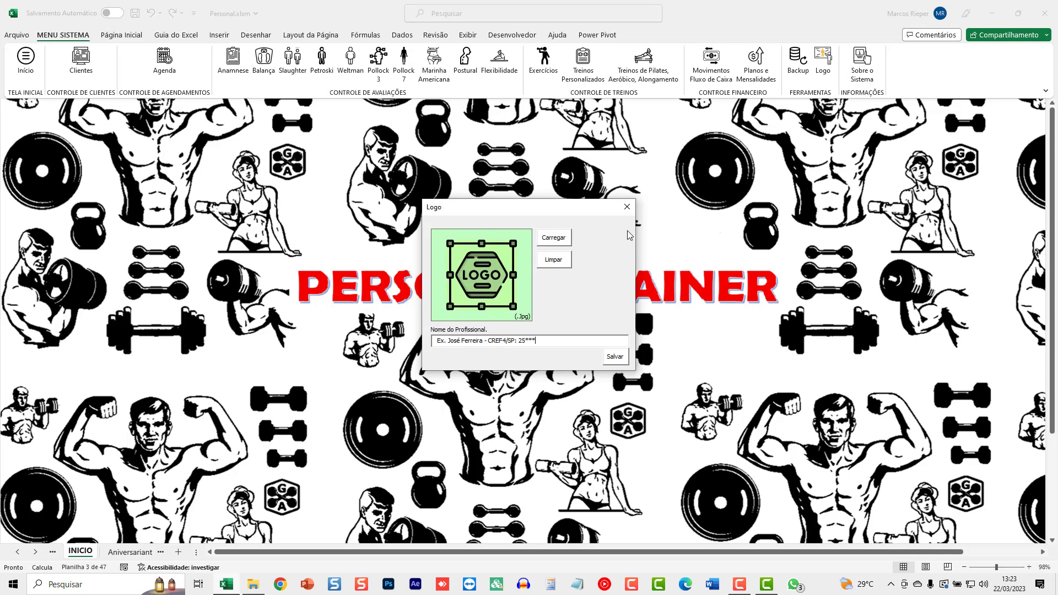
click(627, 206)
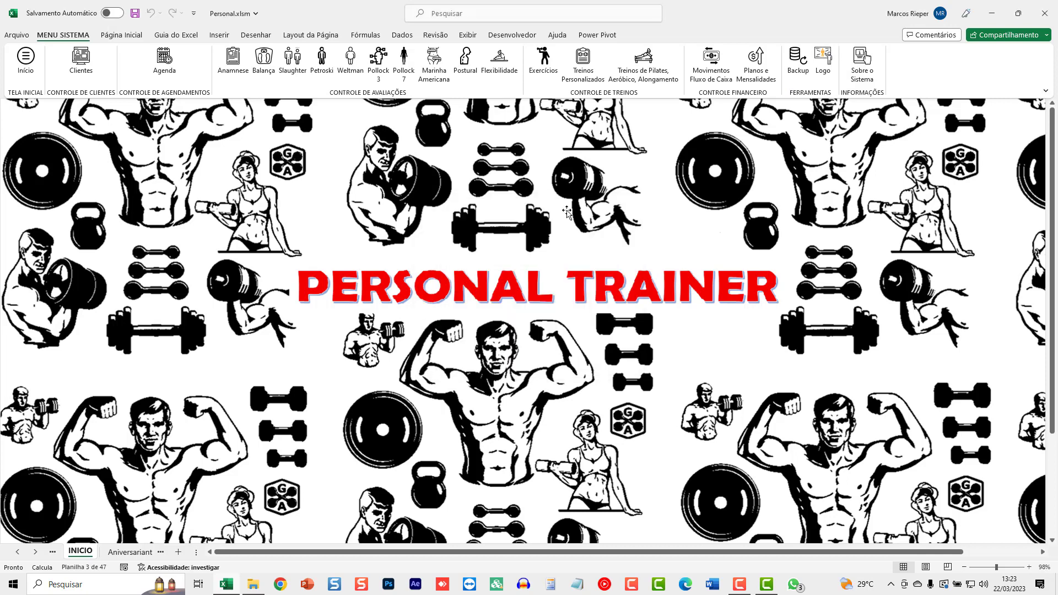